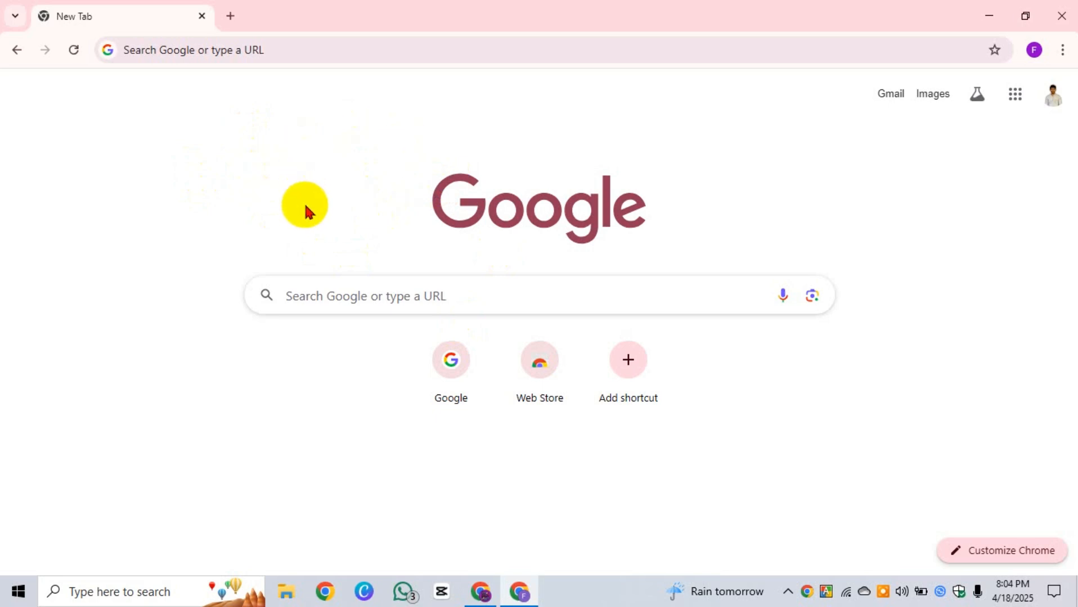
Step: Check the signed-in Google account by opening and closing the account panel a few times
click(383, 291)
click(358, 162)
click(1052, 94)
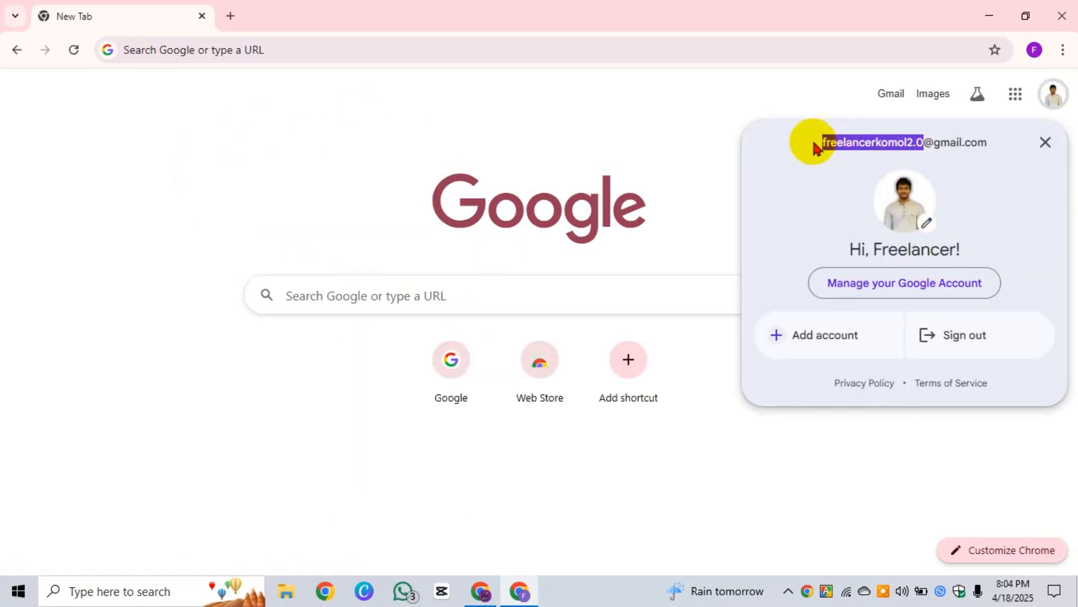
drag(811, 140, 690, 137)
click(960, 141)
click(675, 141)
click(1046, 99)
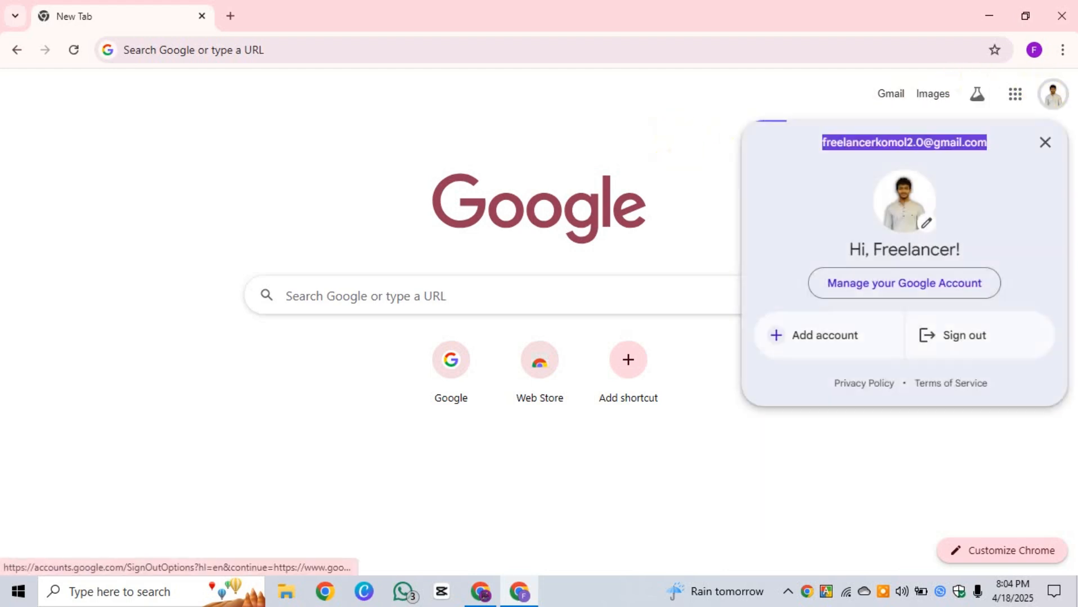
click(650, 118)
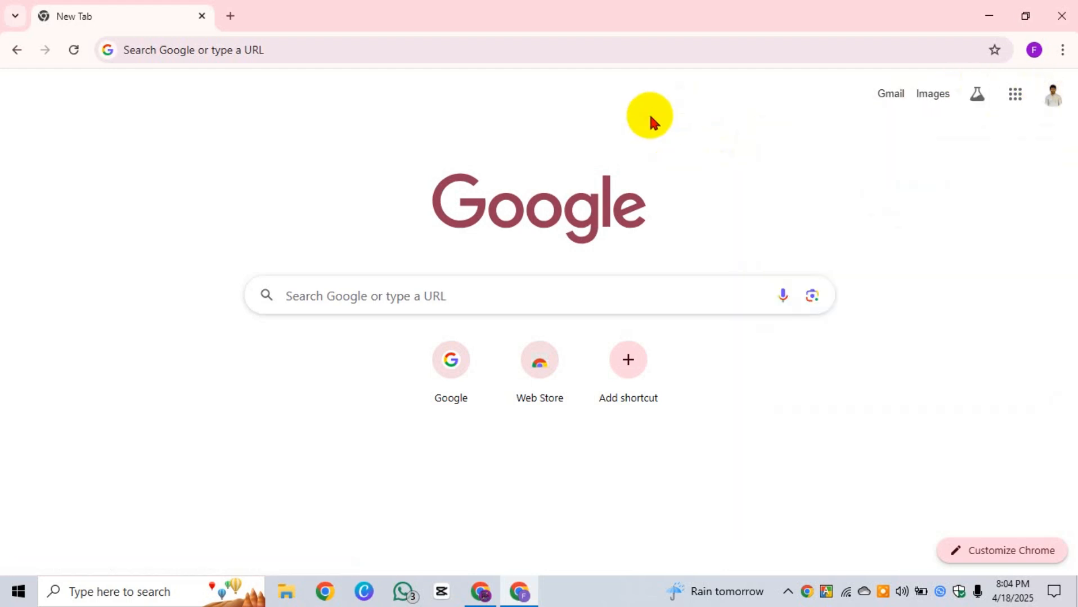
click(1045, 102)
click(572, 134)
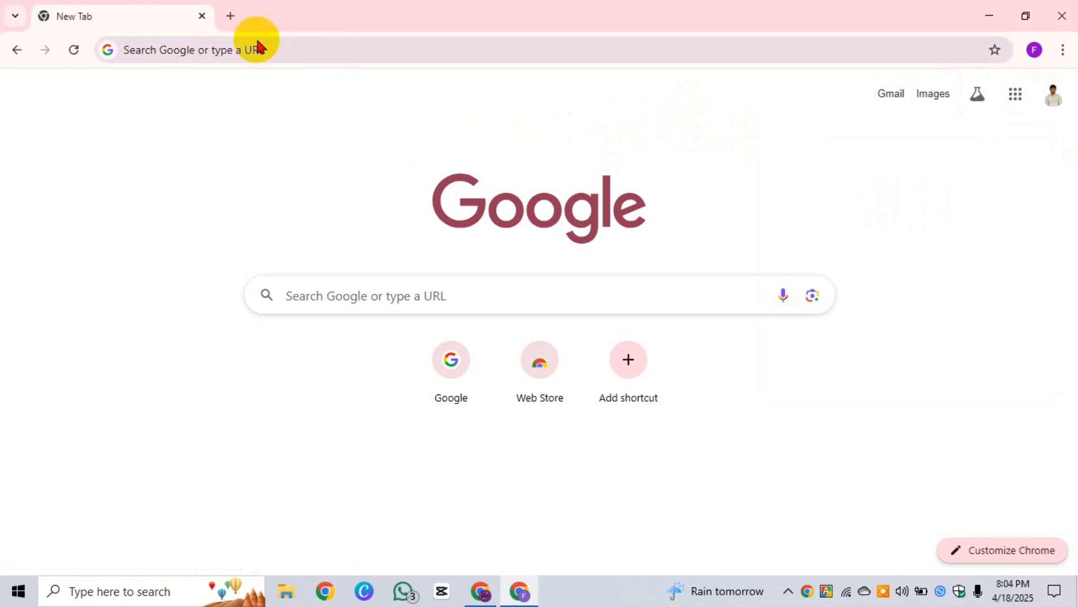
Step: Focus the Chrome address bar, ready to enter a site address
click(164, 54)
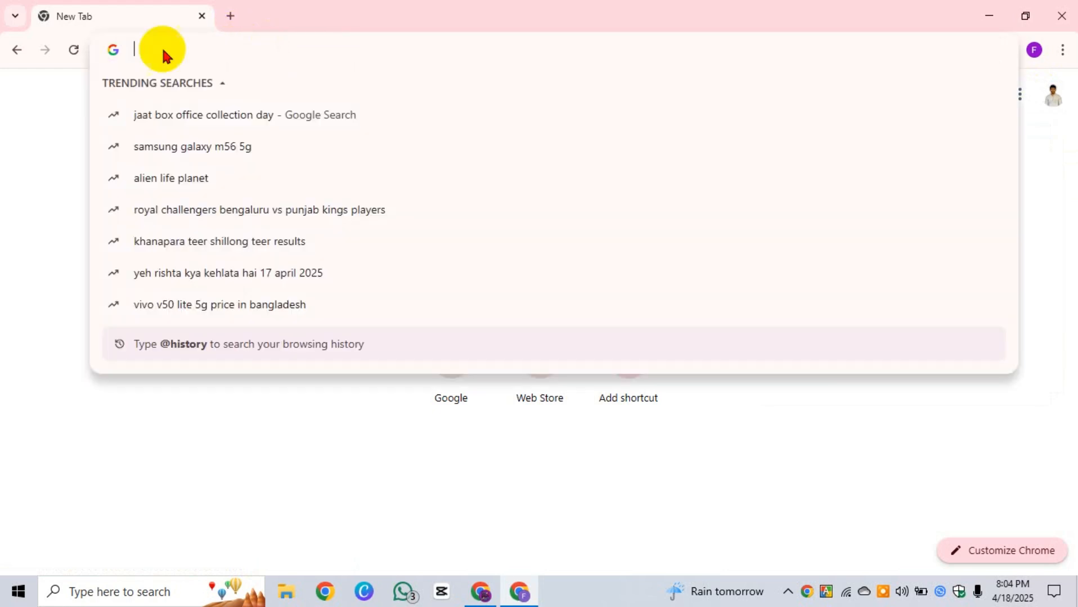
click(5, 198)
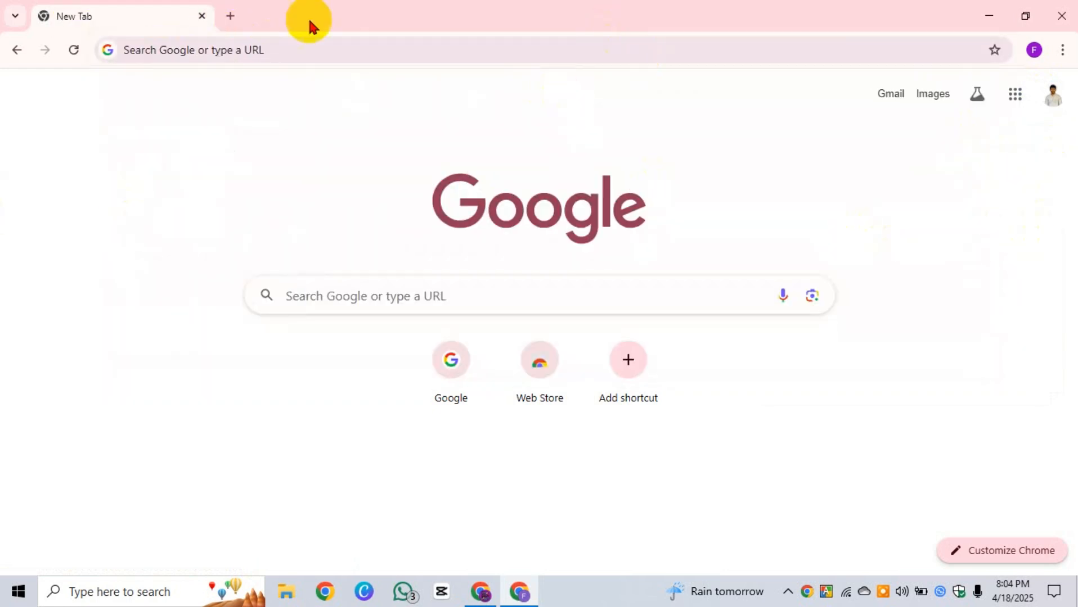
click(264, 47)
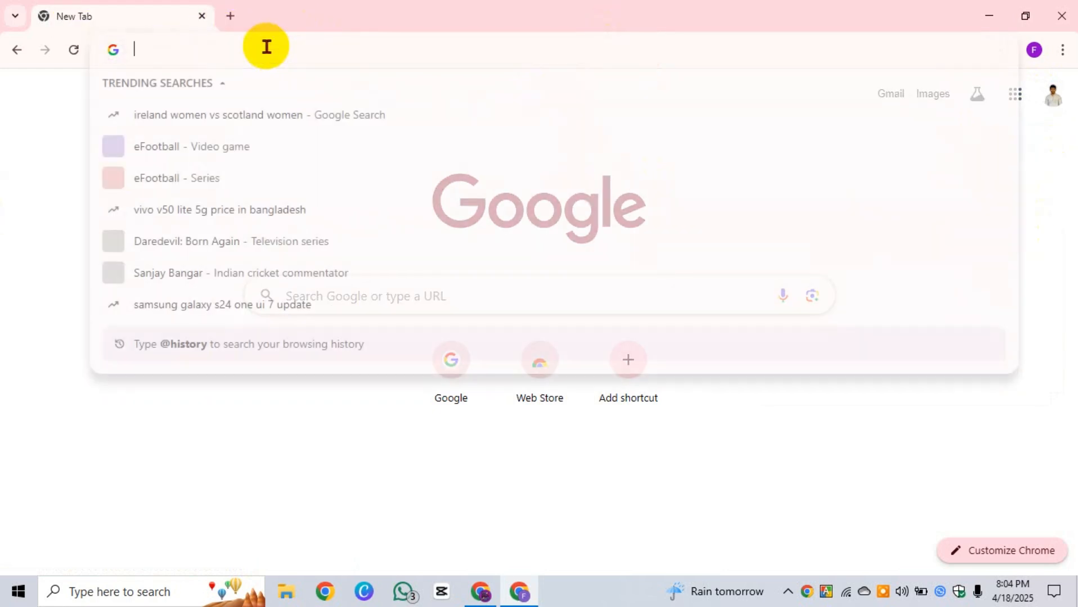
click(53, 179)
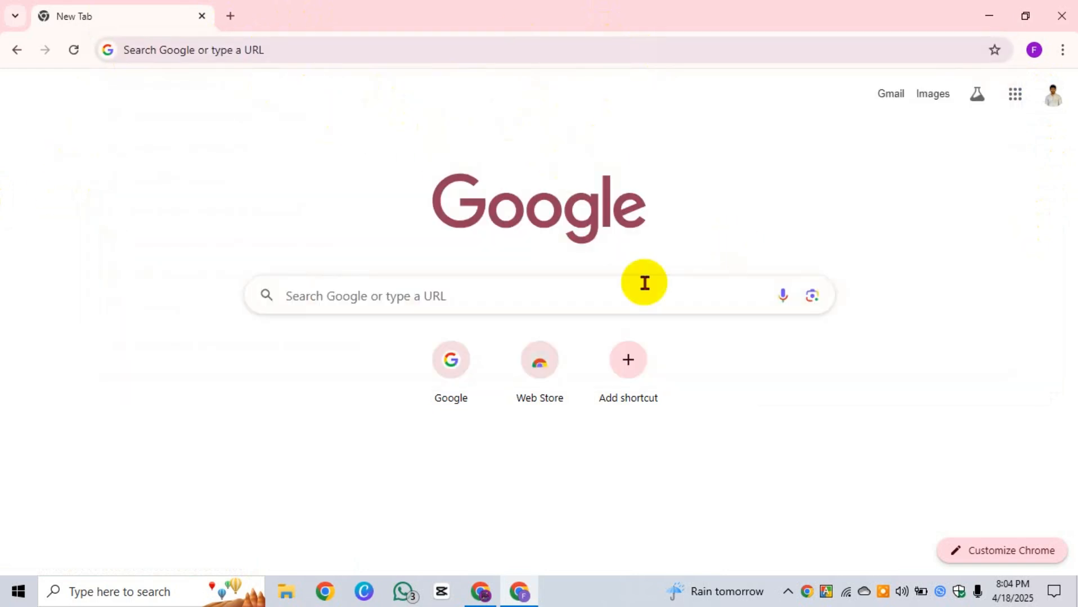
click(333, 51)
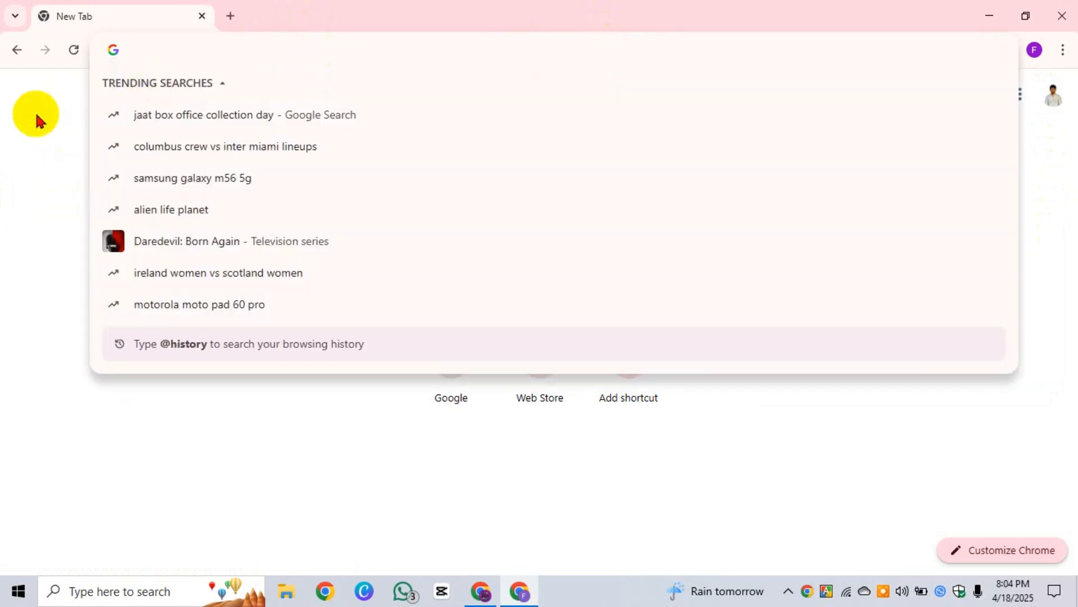
Step: Enter youtube.com in the address bar, fixing a typo, and load the site
text(Ypu)
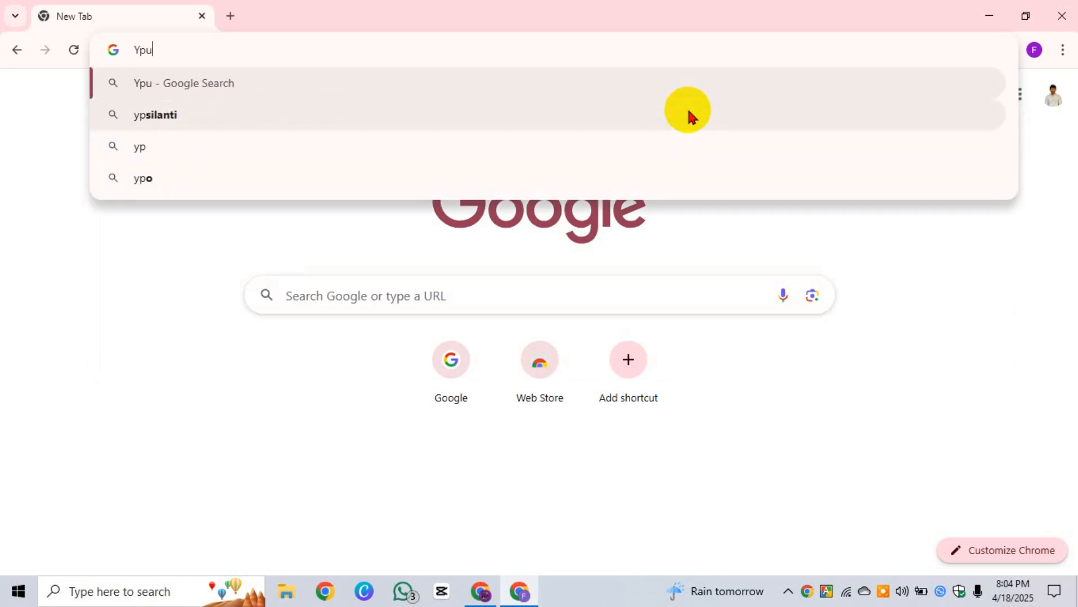
key(BackSpace)
key(BackSpace)
text(outube)
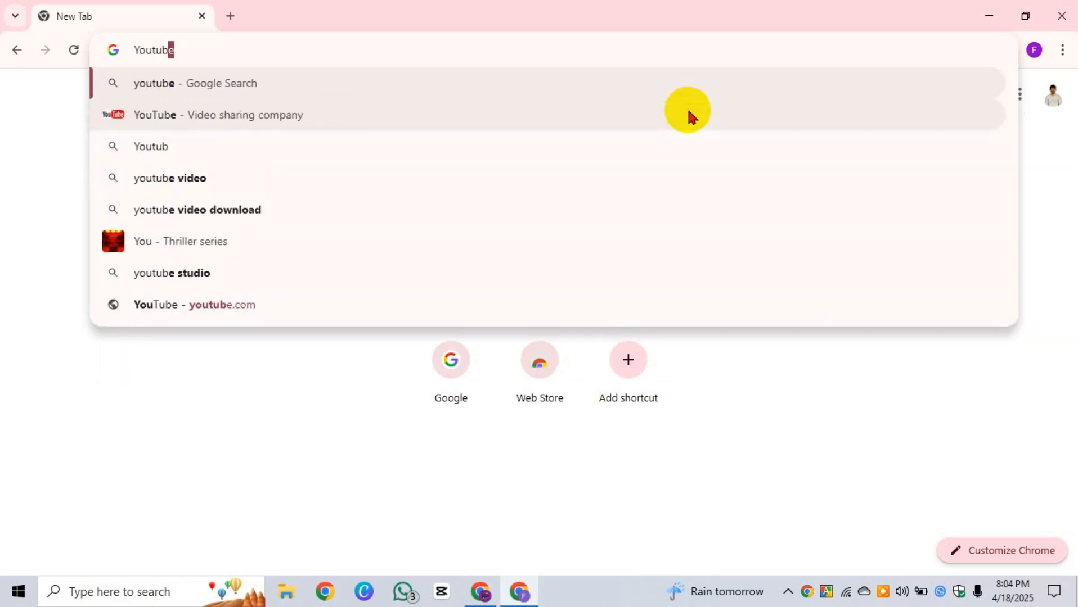
text(.c)
key(Return)
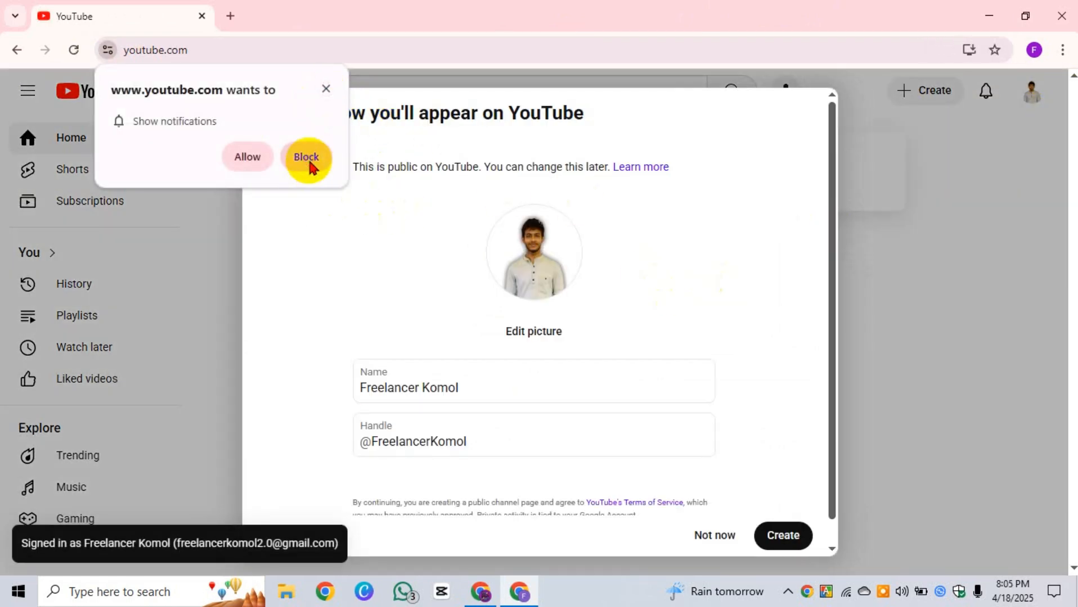
Step: Skip the setup prompt and choose Create a channel from the account menu
click(713, 537)
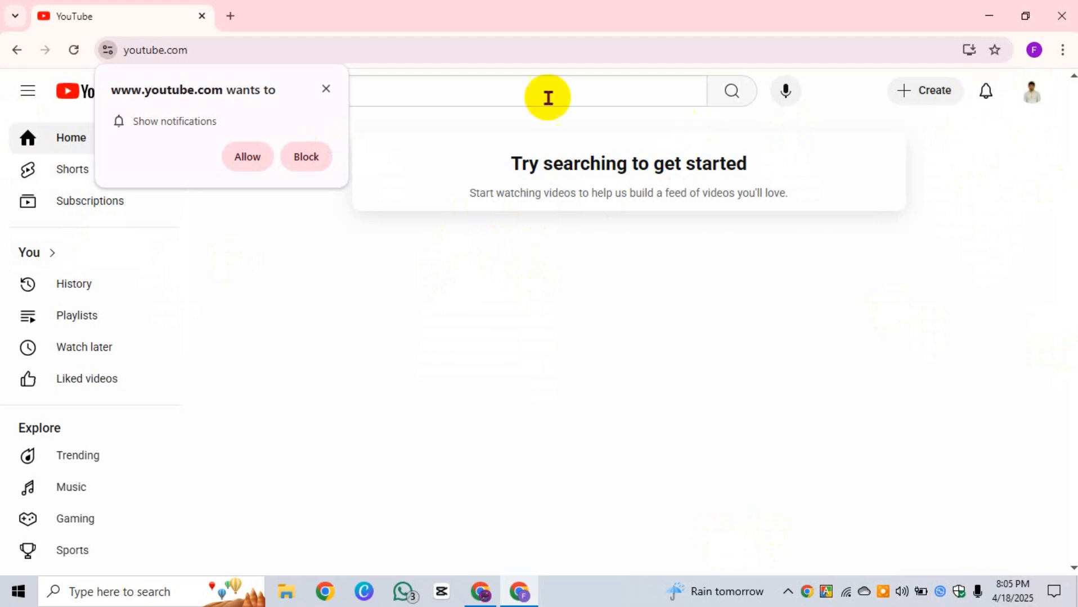
click(1031, 92)
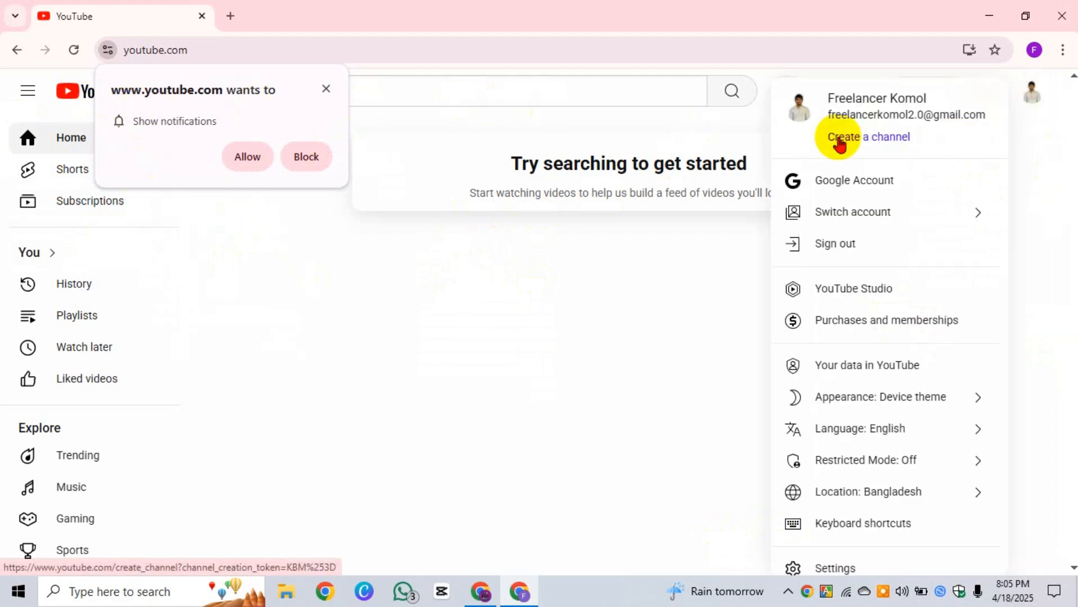
click(703, 279)
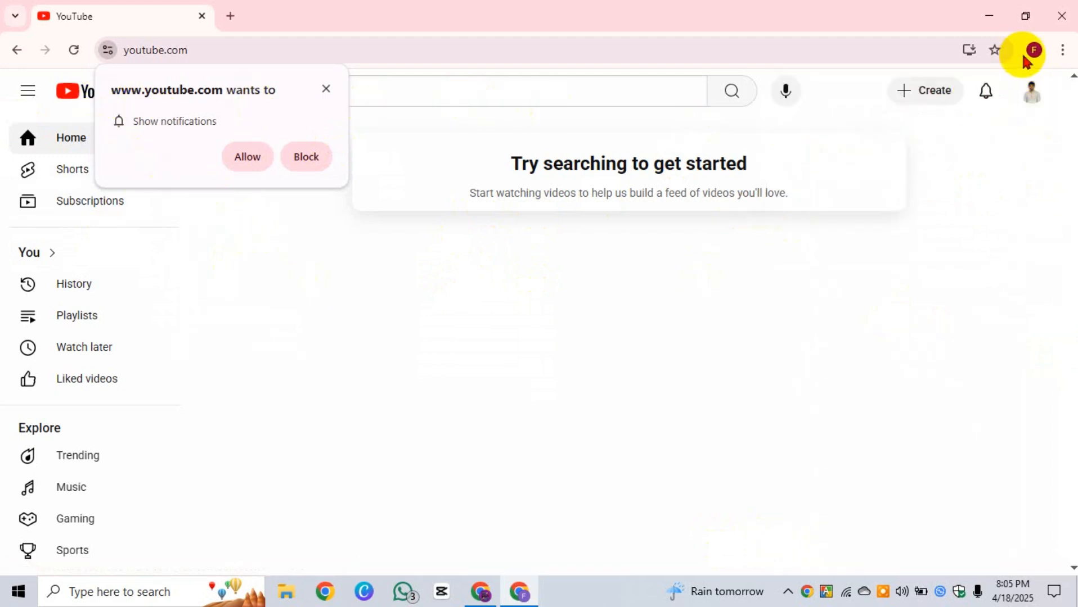
click(1033, 101)
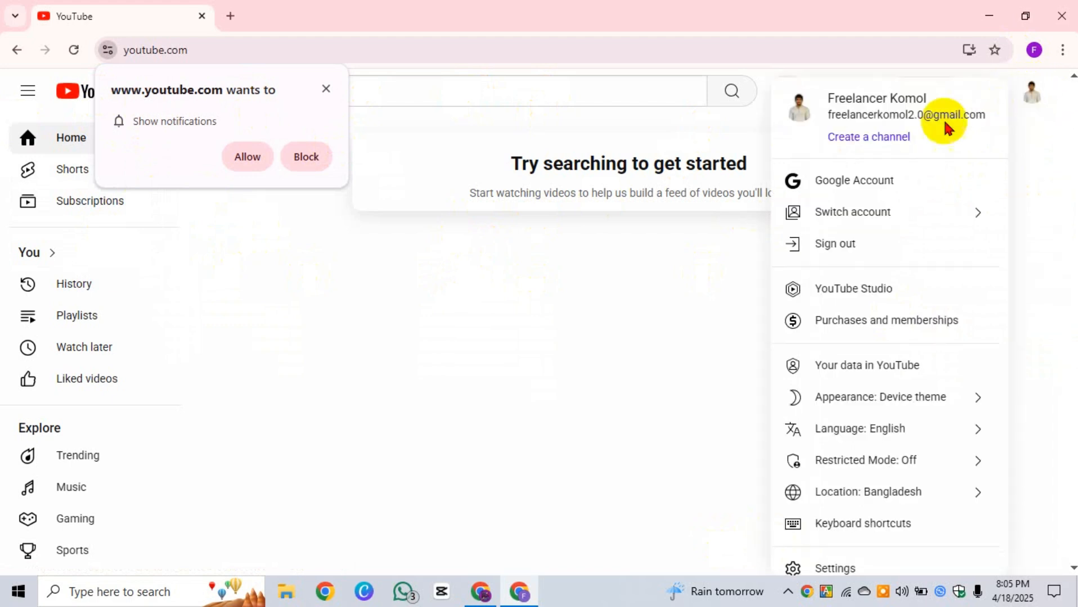
click(873, 141)
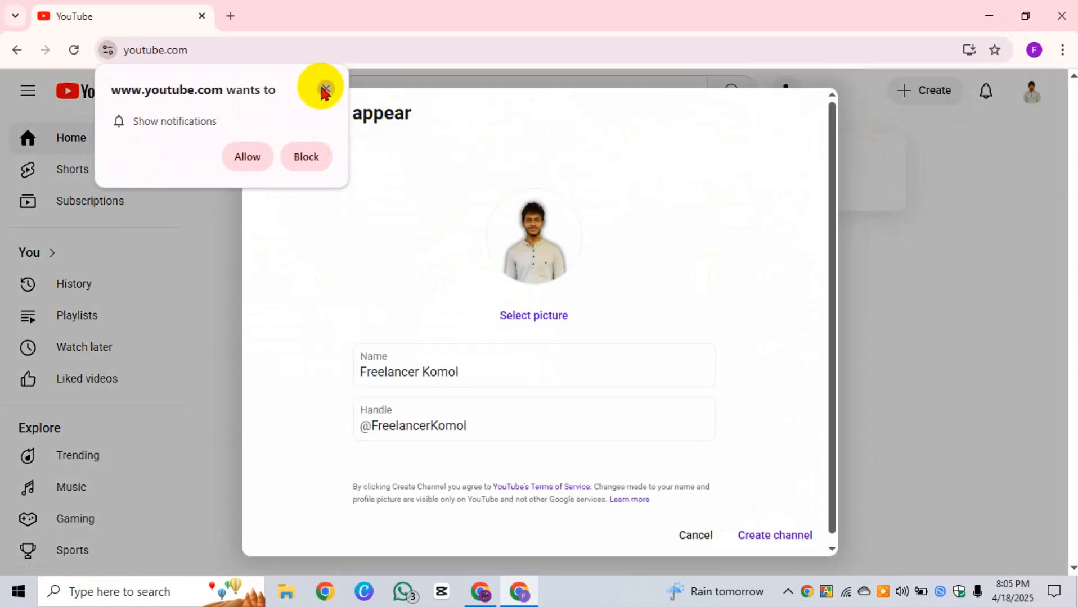
Step: Allow youtube.com to show notifications
click(107, 50)
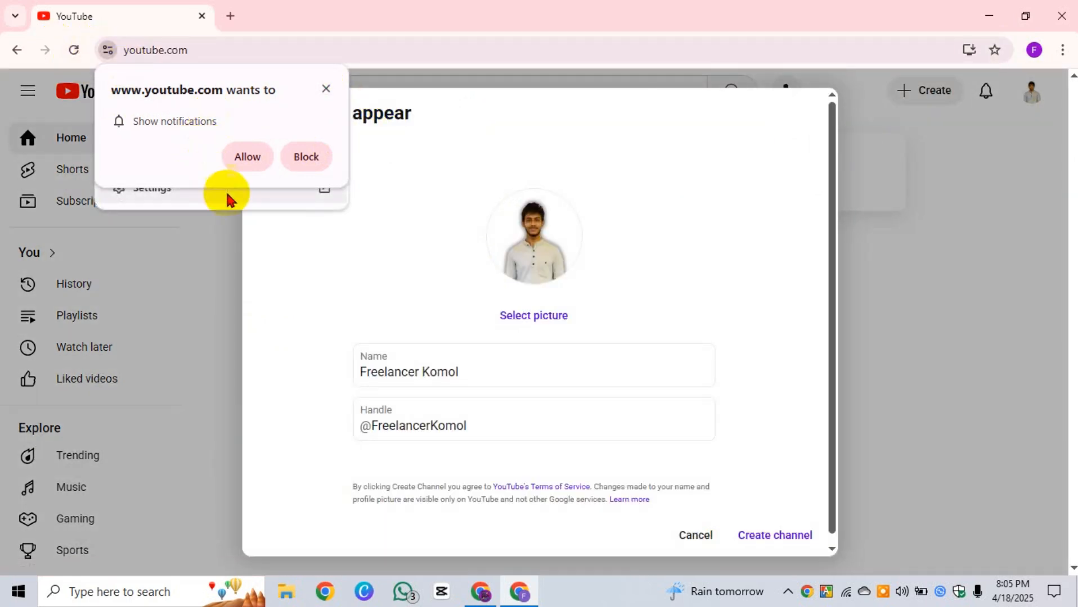
click(210, 236)
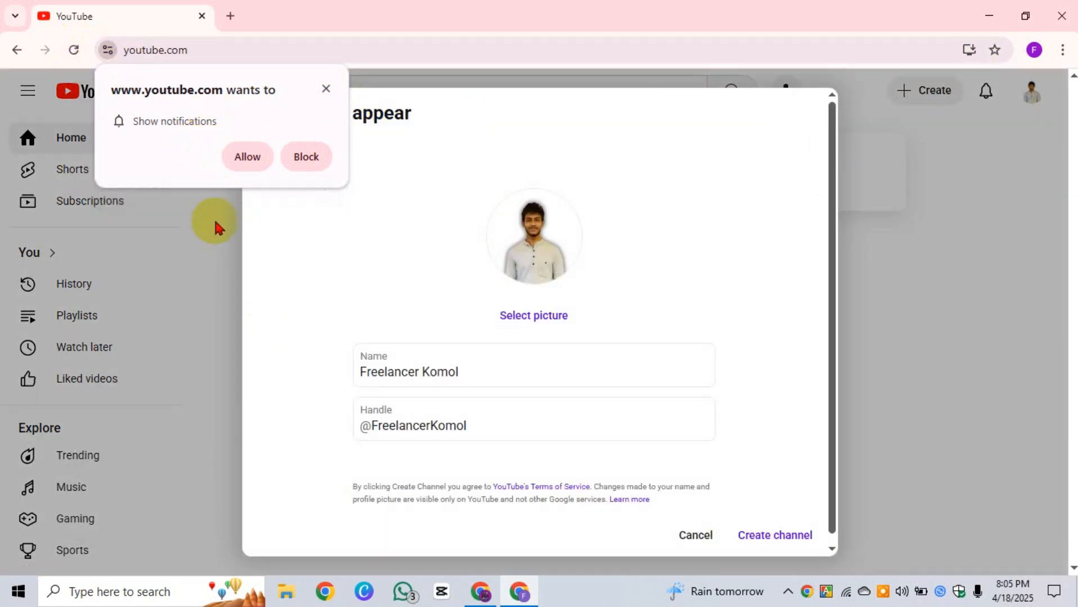
click(245, 159)
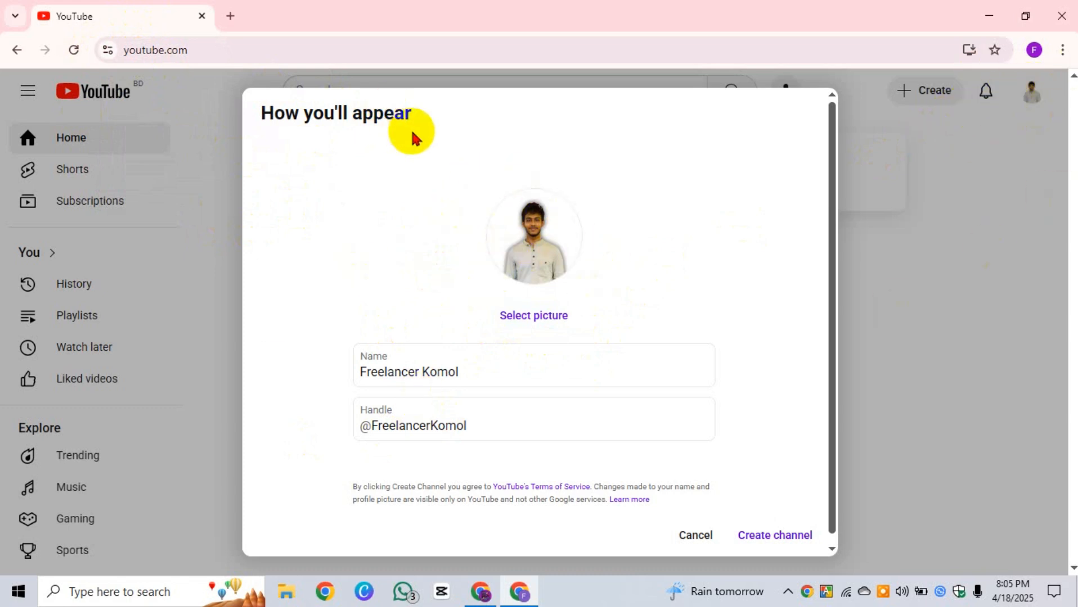
Step: Name the channel 'Freelancer komol 2.0' and set its handle to komol2.0
scroll(539, 355, down, 1)
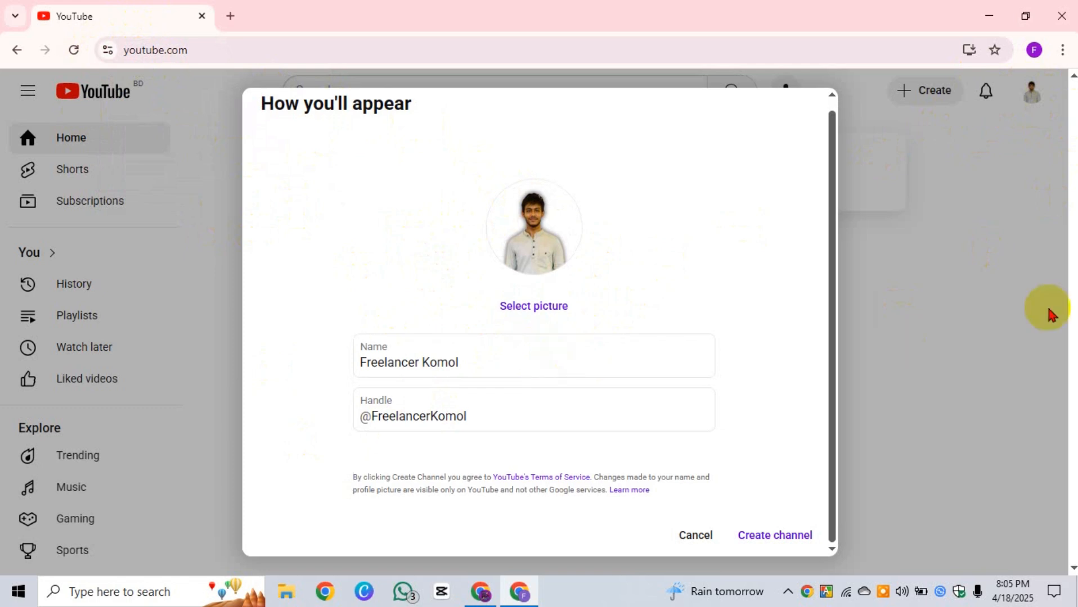
click(493, 362)
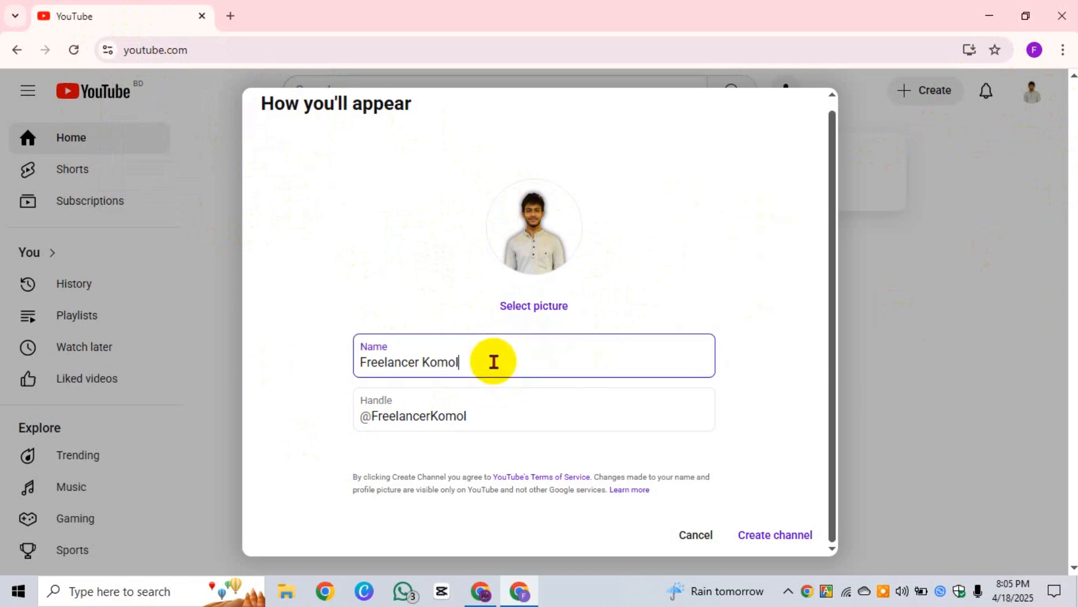
drag(493, 362, 356, 351)
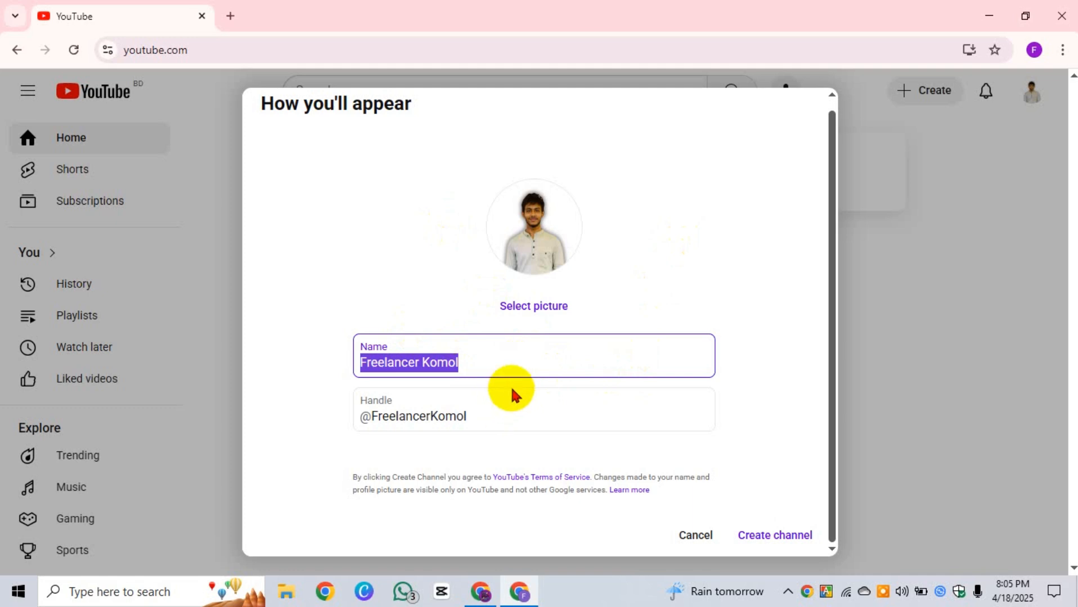
click(528, 355)
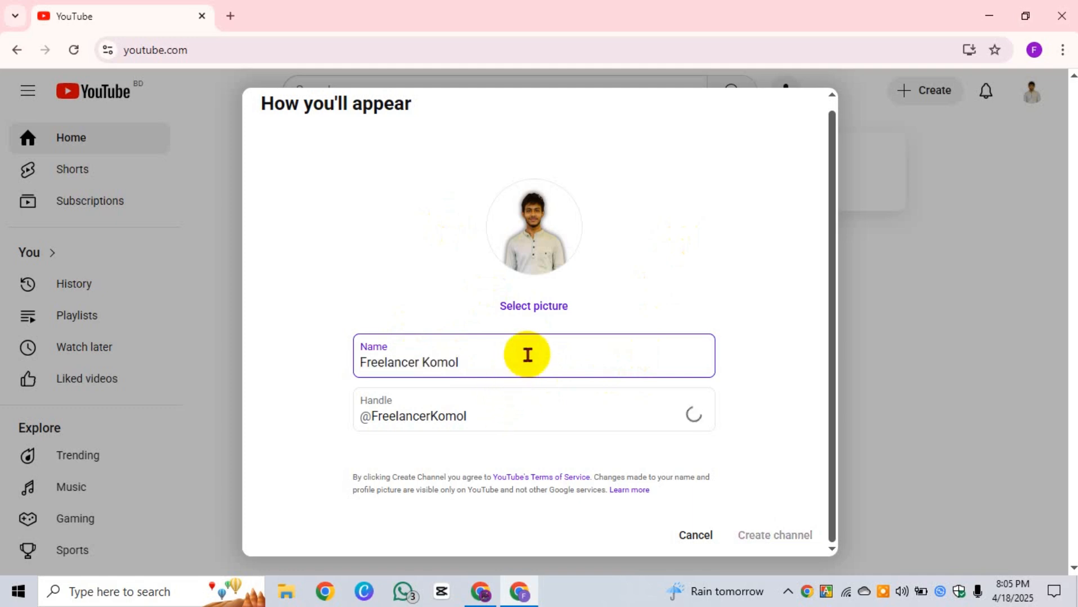
click(481, 356)
drag(481, 356, 320, 402)
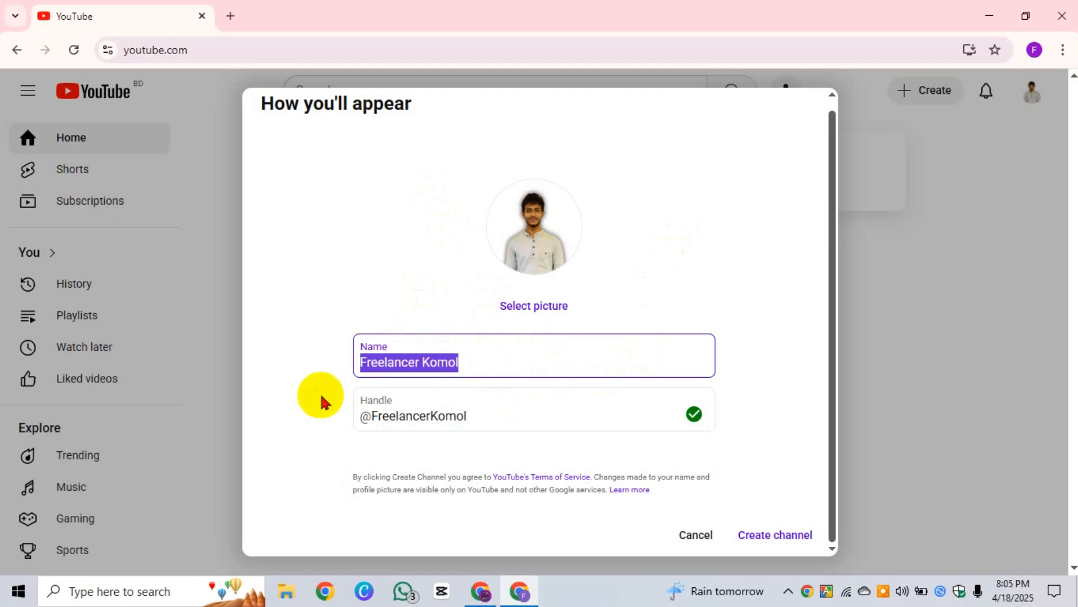
key(BackSpace)
text(F)
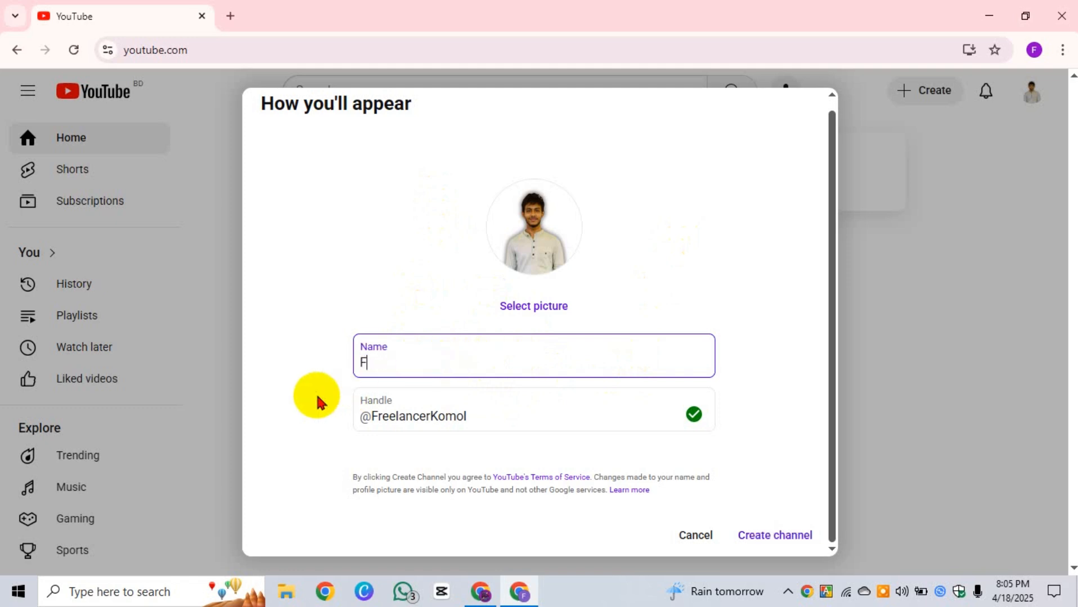
text(reelancer komol)
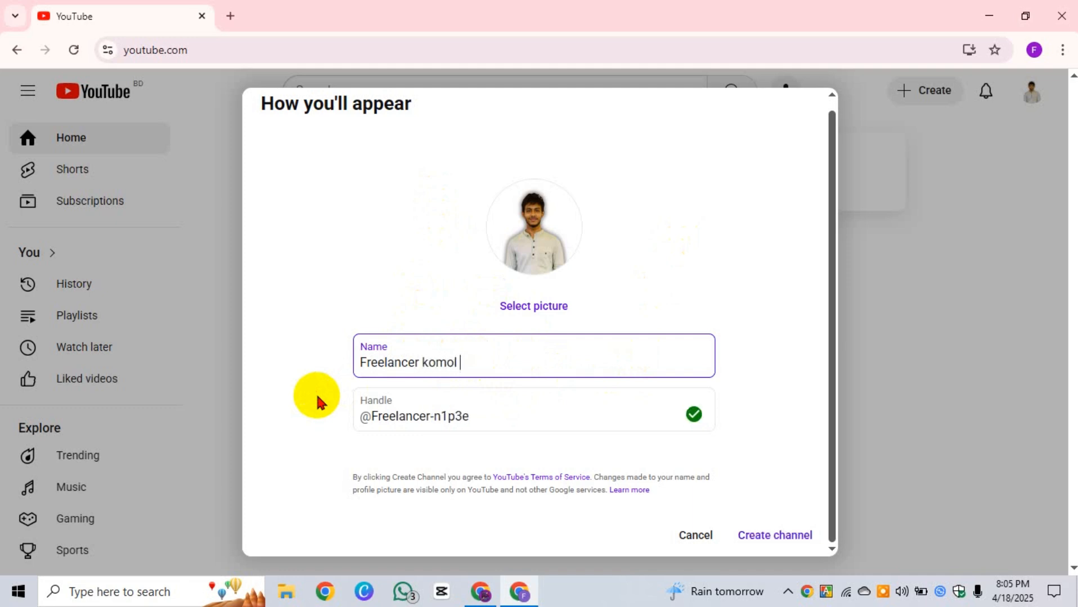
text( 2.0)
click(493, 415)
key(BackSpace)
key(BackSpace)
key(BackSpace)
key(BackSpace)
key(BackSpace)
key(BackSpace)
text(komol2.0)
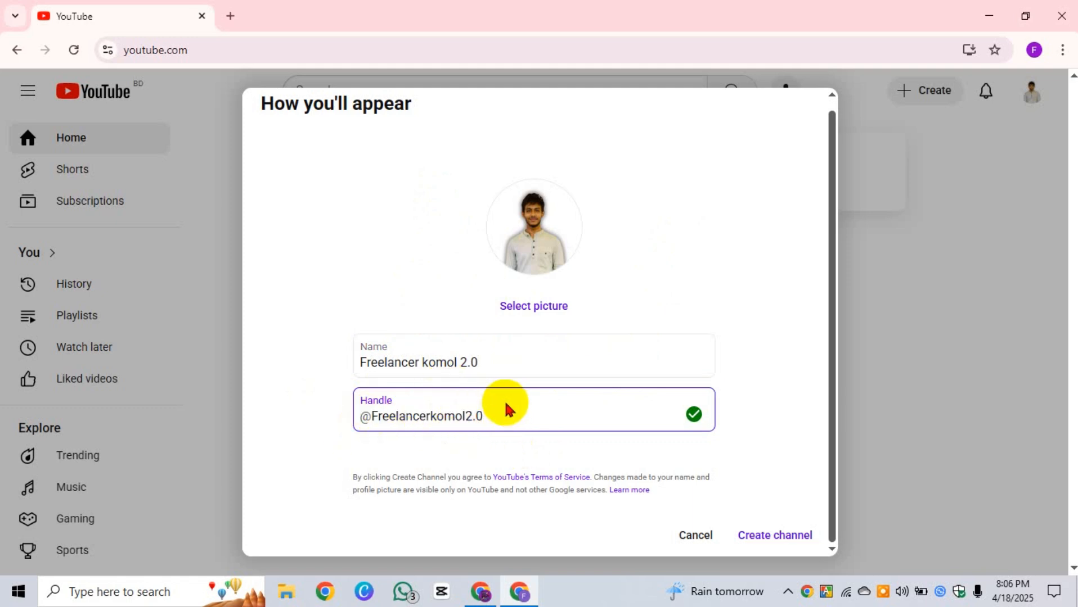
Step: Review the Name and Handle fields until the handle shows as available
click(479, 361)
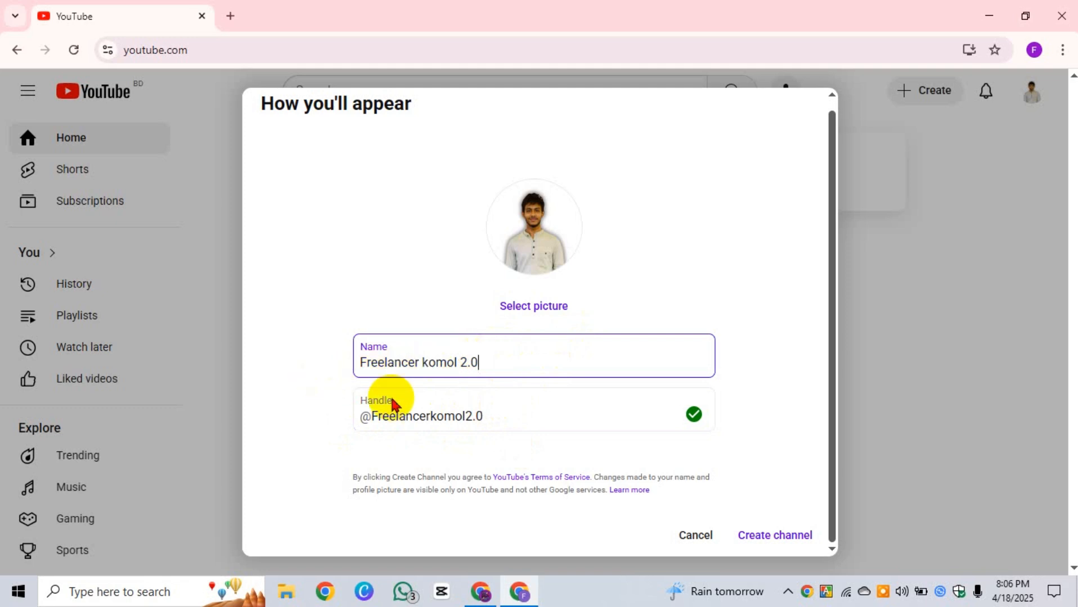
drag(493, 418, 329, 432)
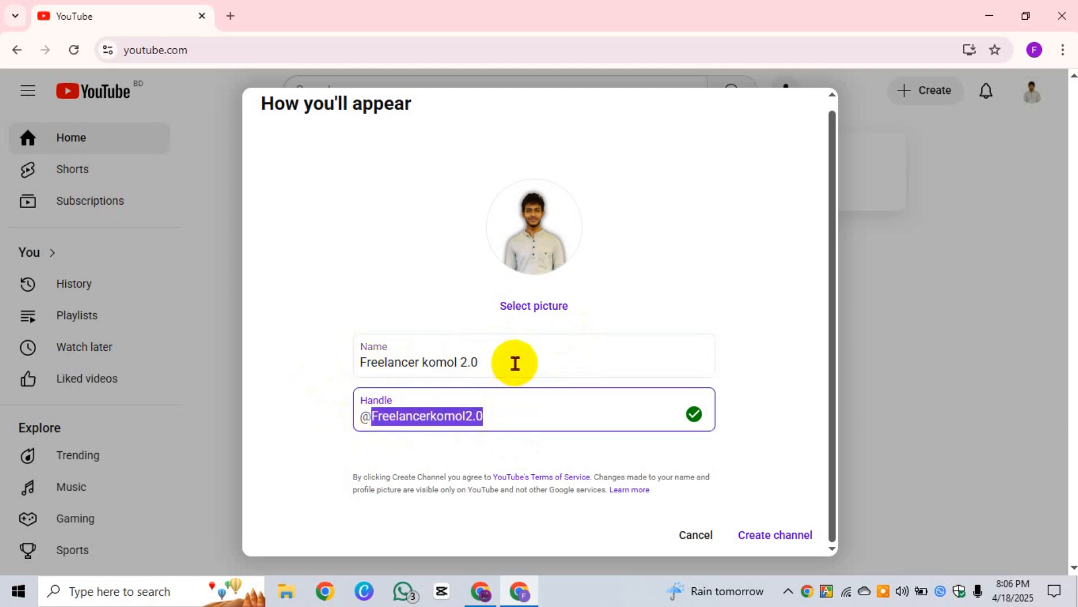
drag(509, 362, 358, 375)
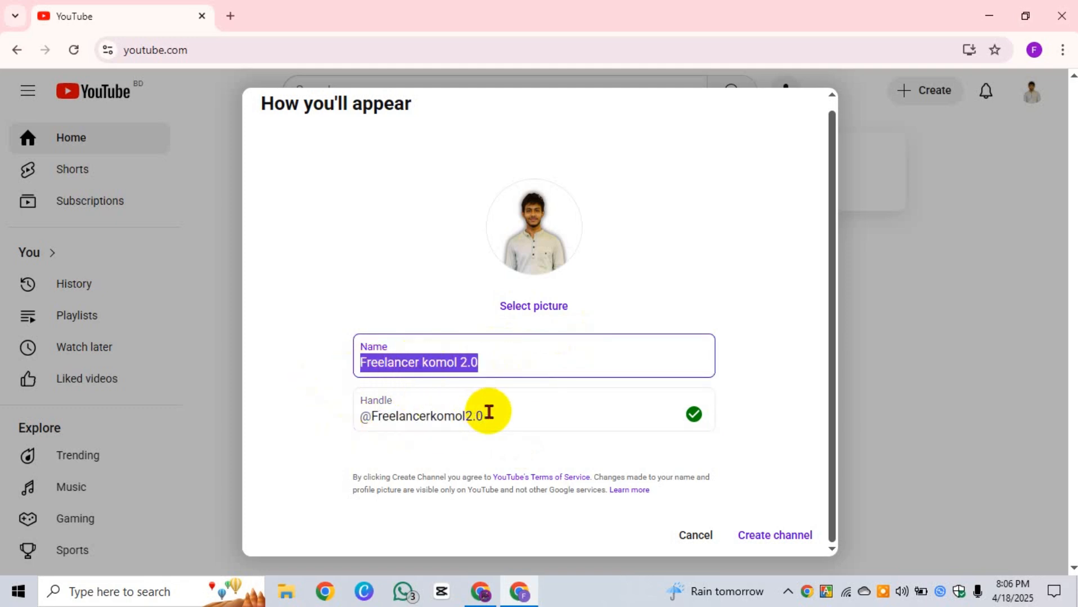
drag(487, 415, 337, 423)
drag(505, 358, 331, 368)
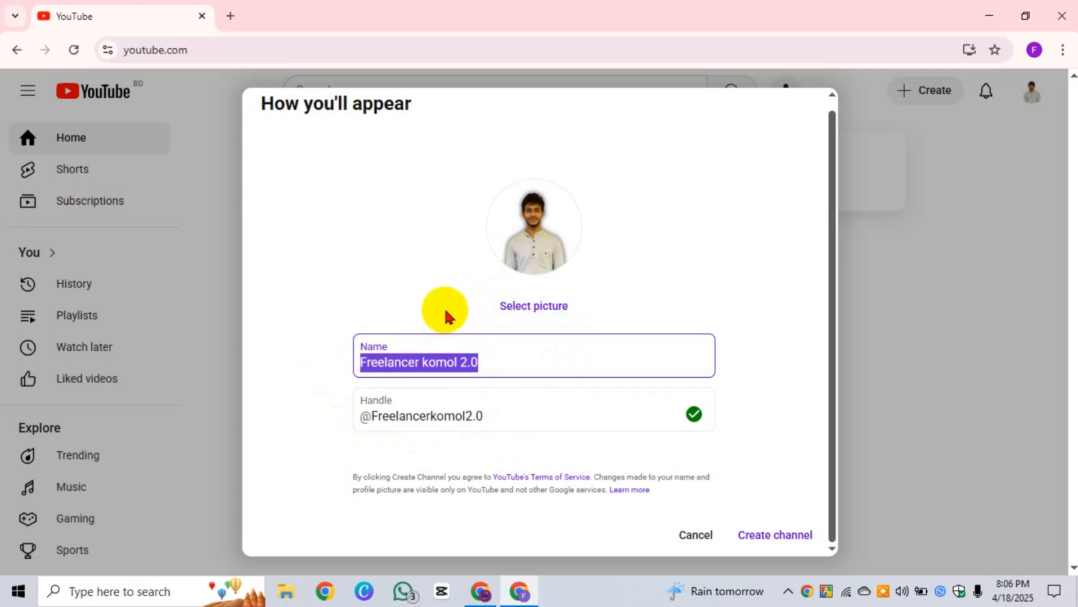
click(423, 318)
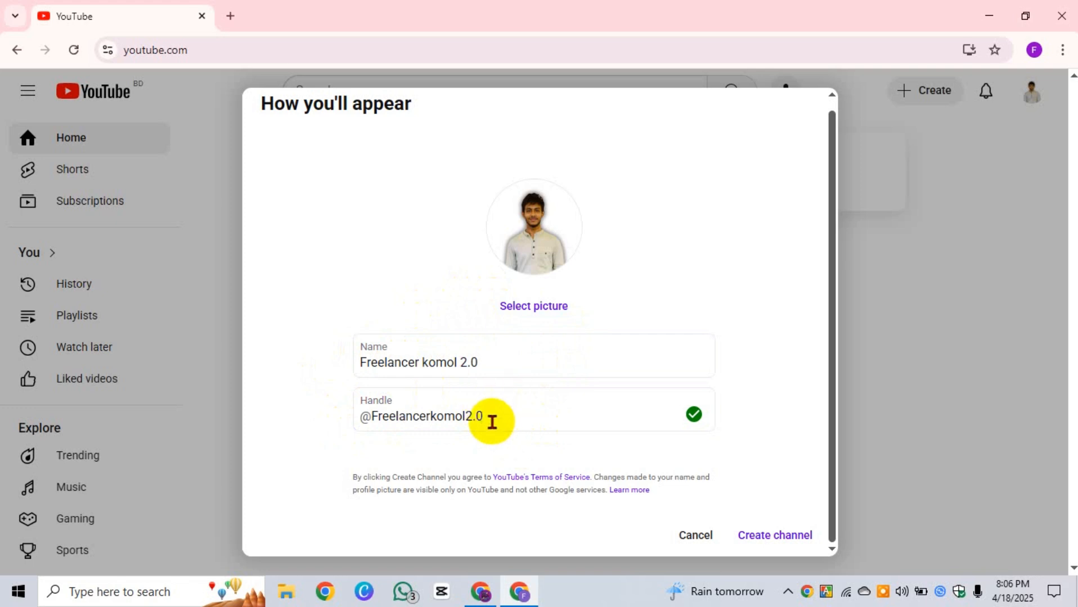
drag(487, 417, 355, 427)
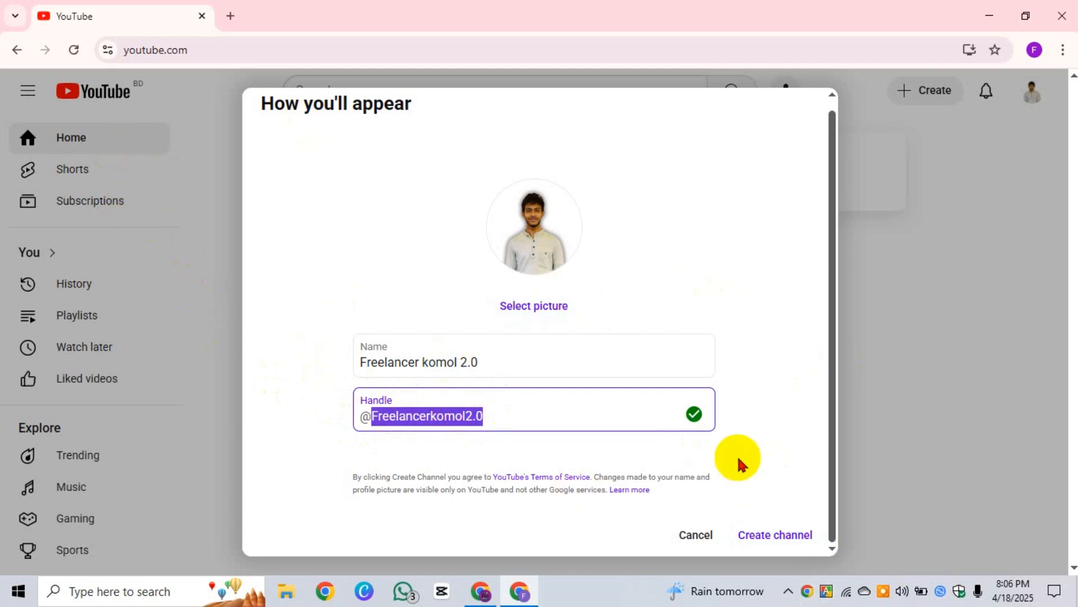
click(493, 410)
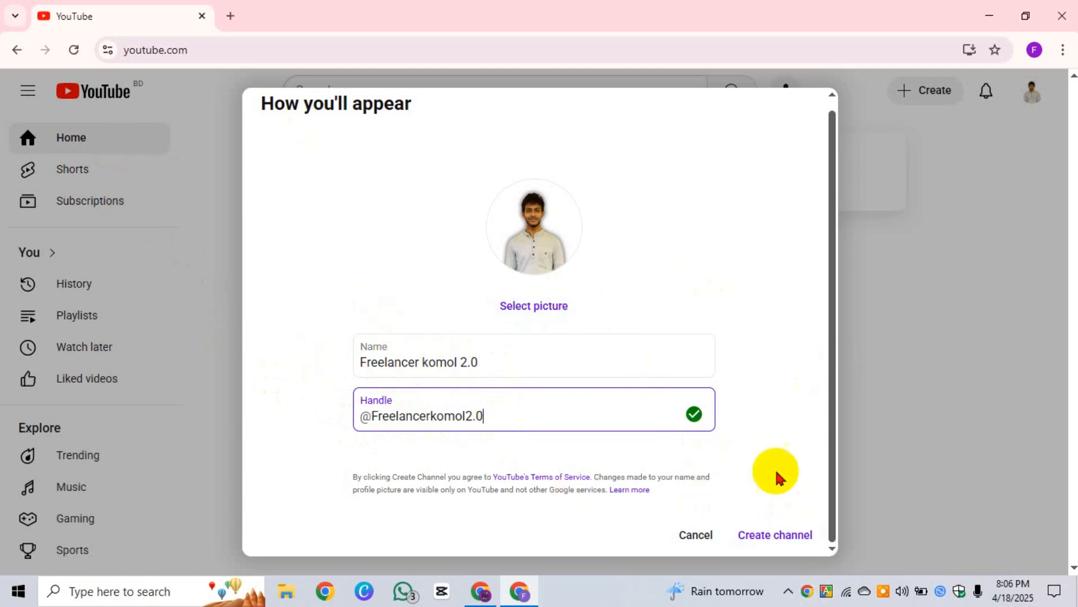
click(778, 541)
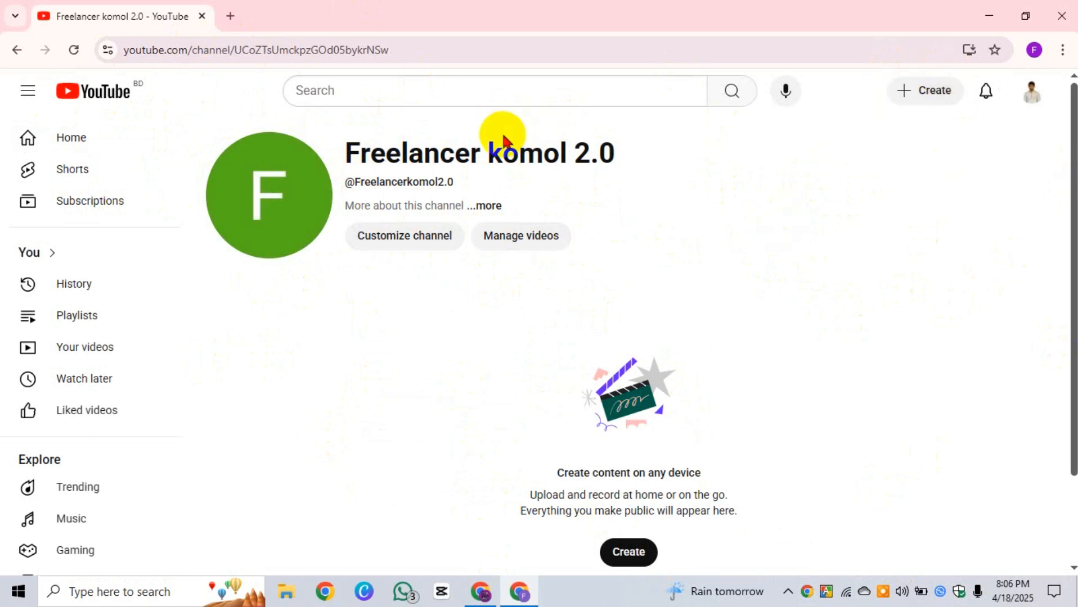
click(485, 213)
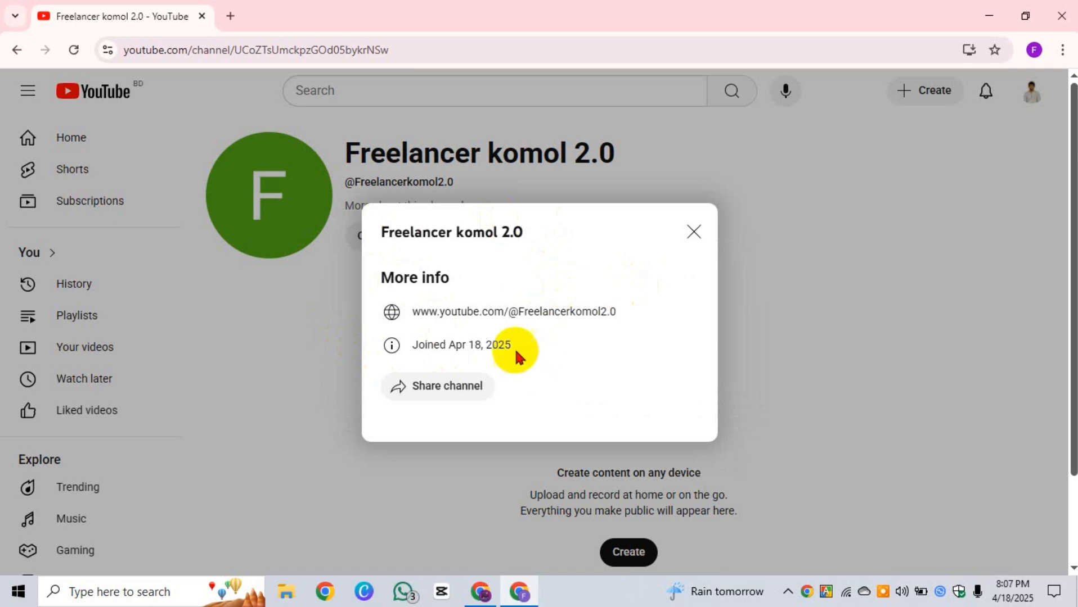
drag(515, 354, 401, 351)
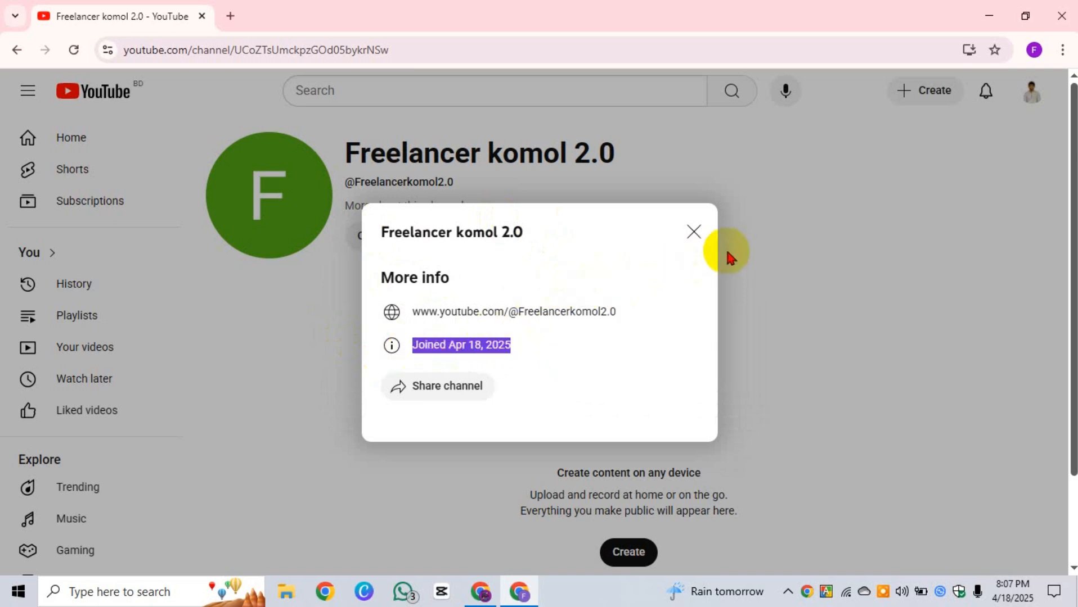
drag(629, 314, 392, 312)
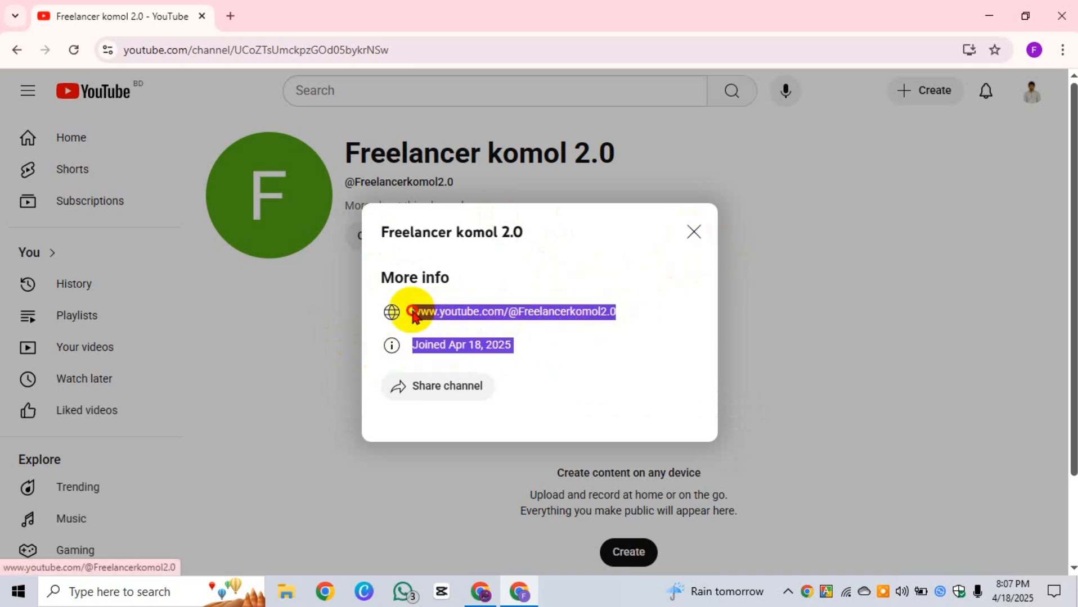
click(509, 319)
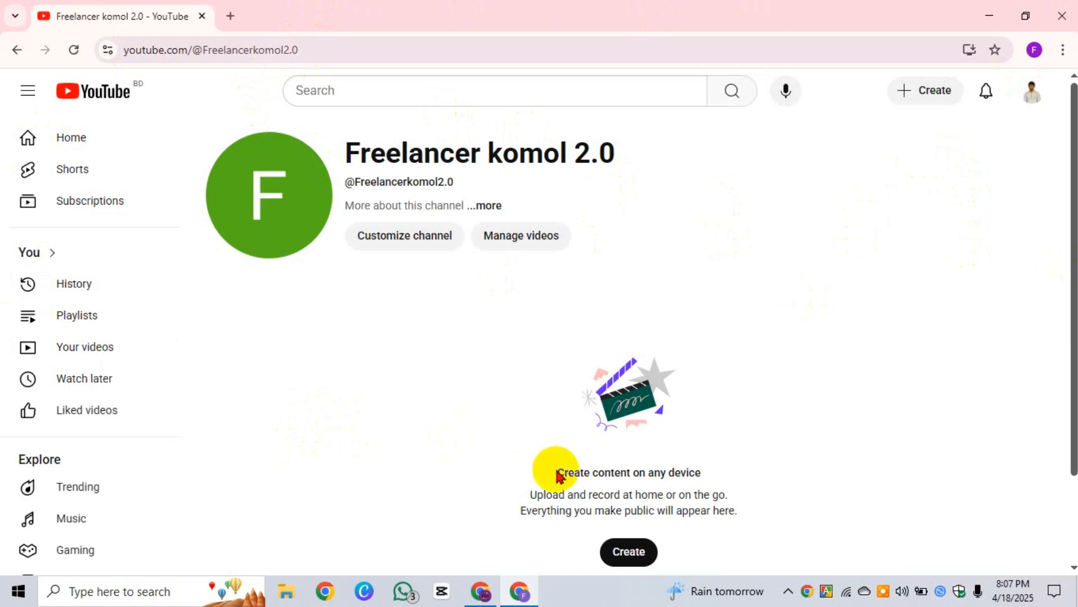
Step: Review the empty channel page's content heading and channel title
drag(556, 473, 682, 473)
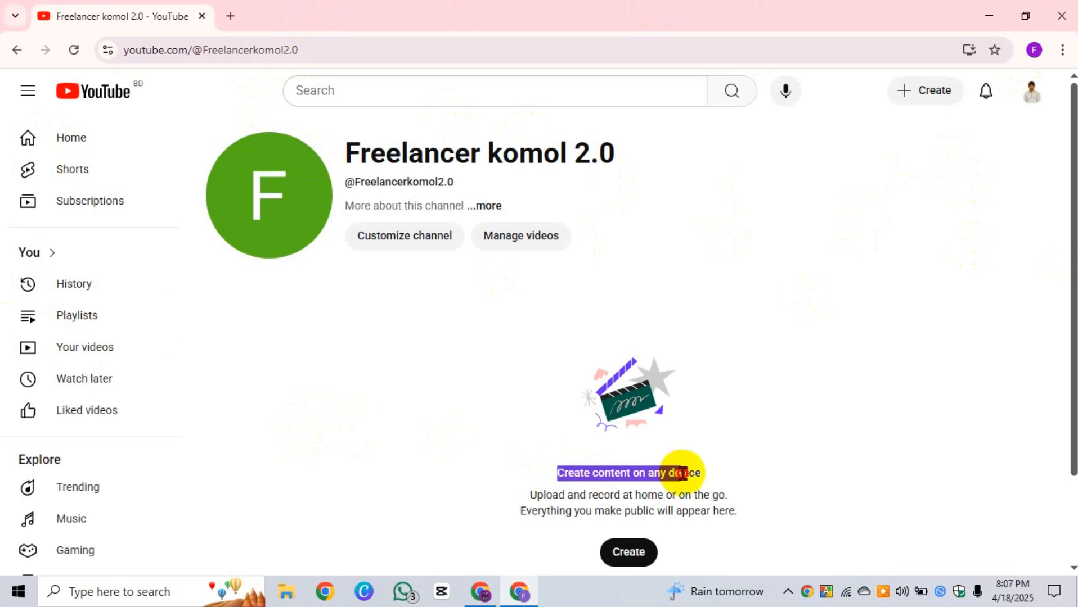
click(715, 413)
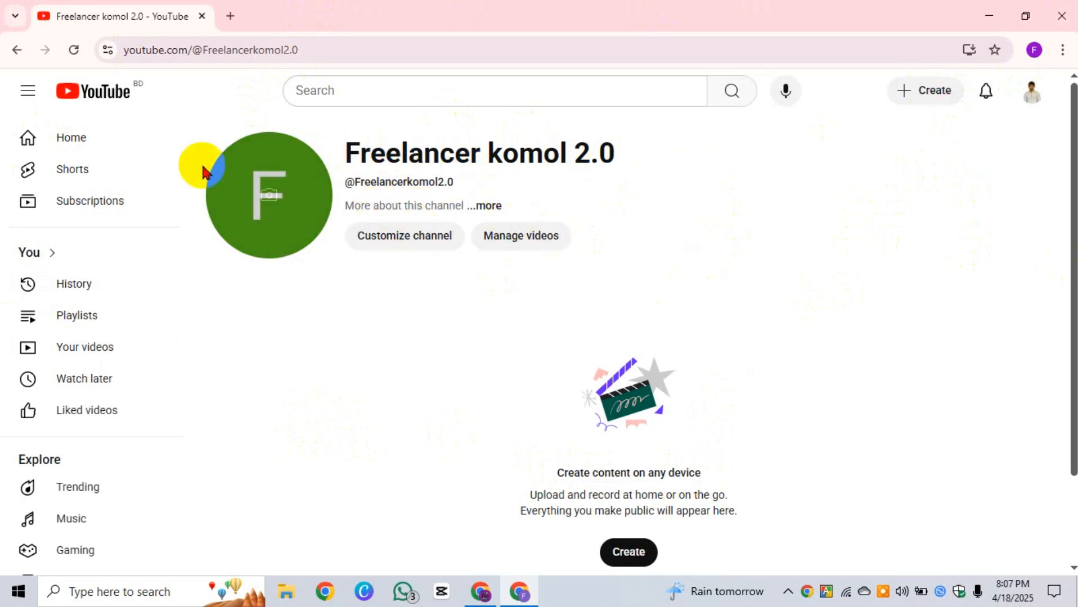
drag(344, 153, 650, 163)
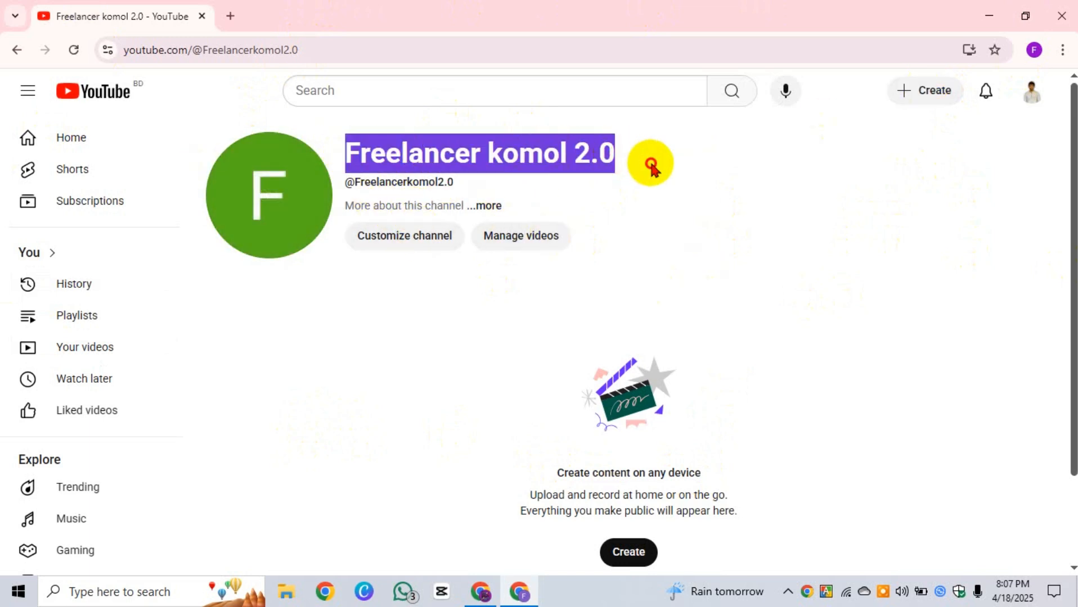
click(680, 254)
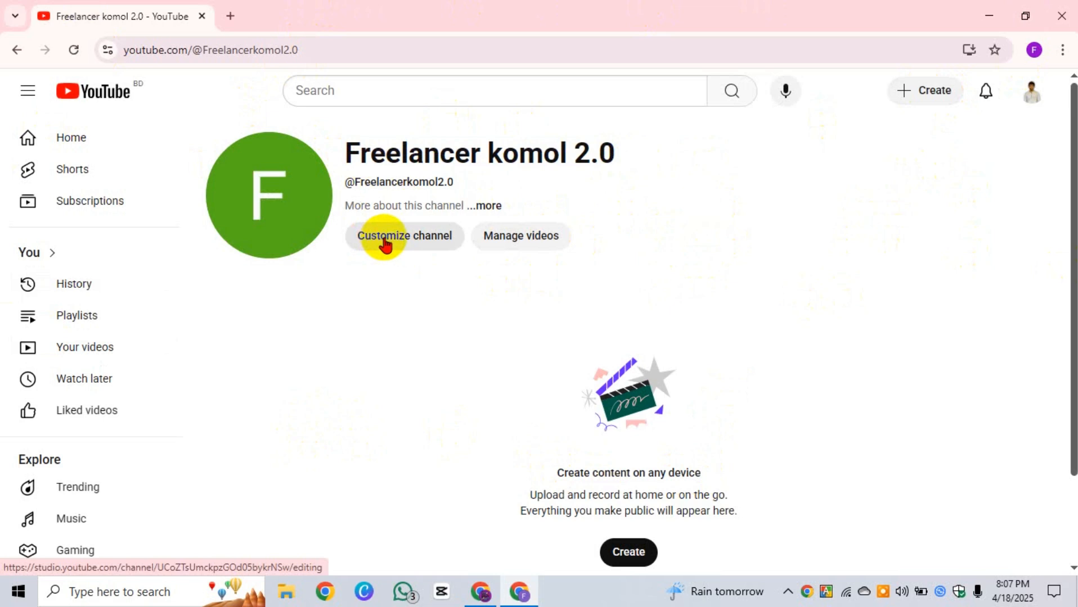
Step: Open Customize channel in Studio and continue past the welcome message
click(410, 236)
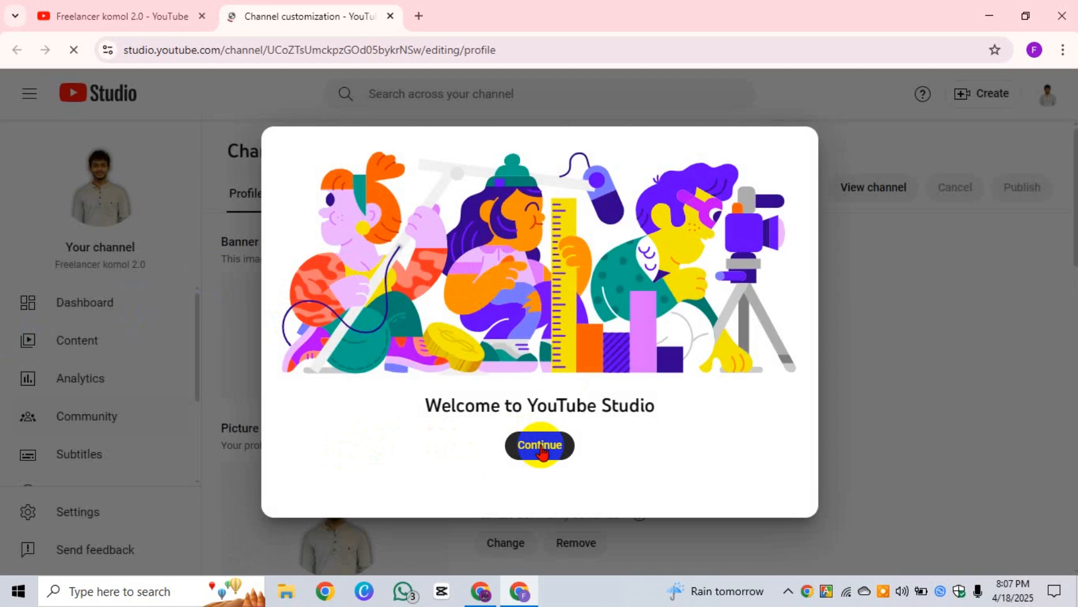
click(540, 447)
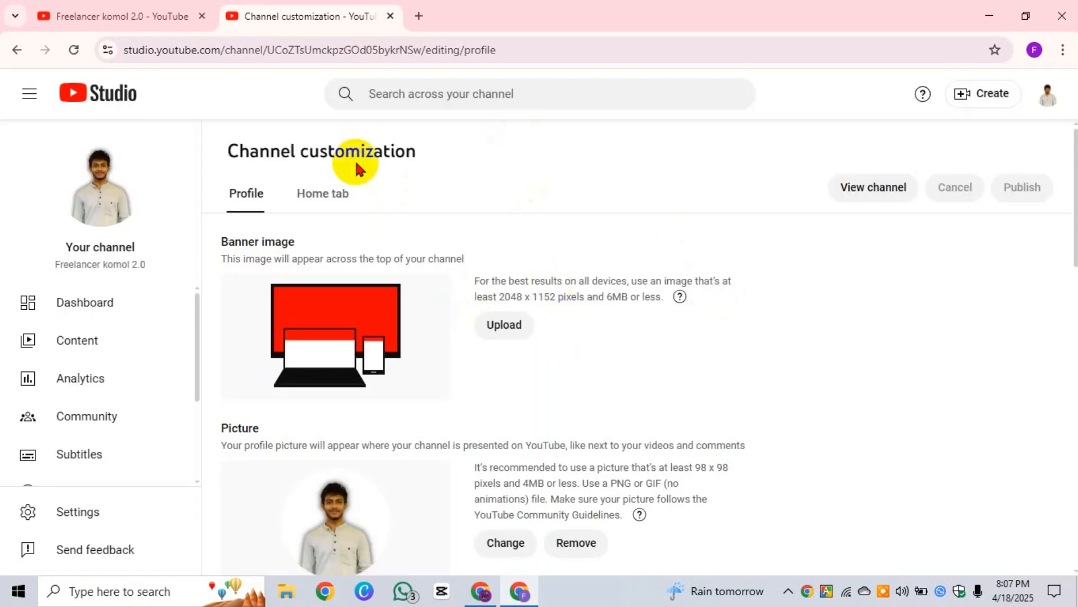
drag(419, 155, 229, 154)
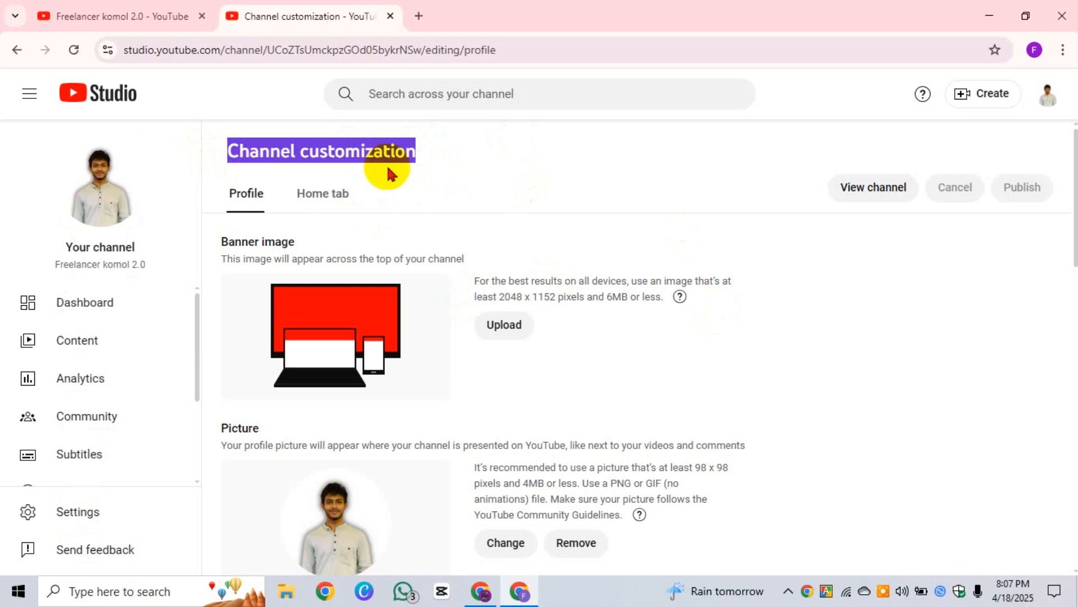
click(467, 151)
drag(428, 163, 227, 149)
click(481, 175)
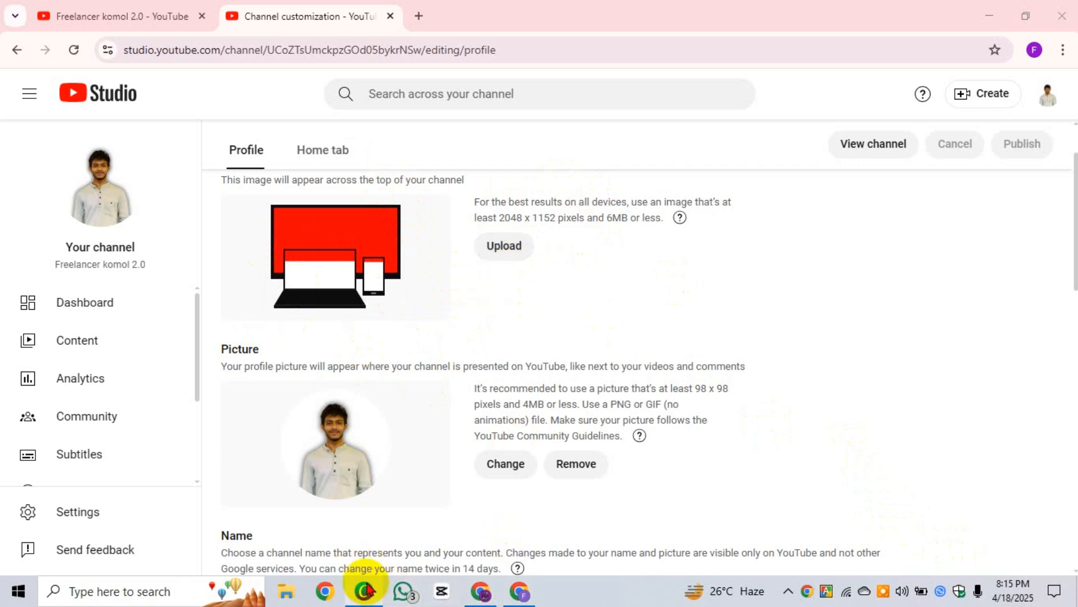
click(509, 245)
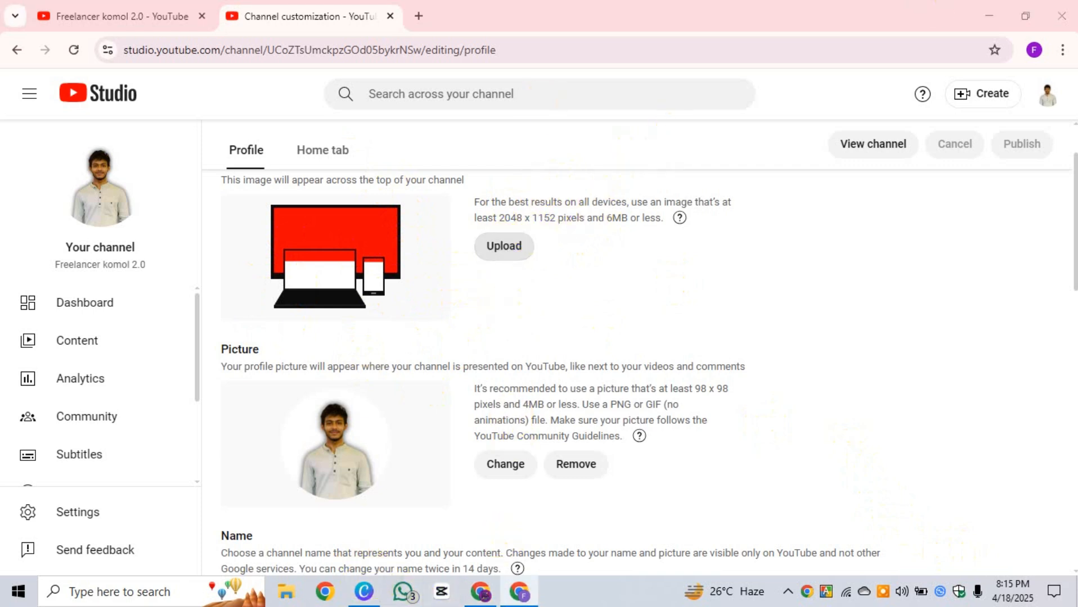
Step: Upload the 'cover' image as banner art and accept its framing
click(214, 168)
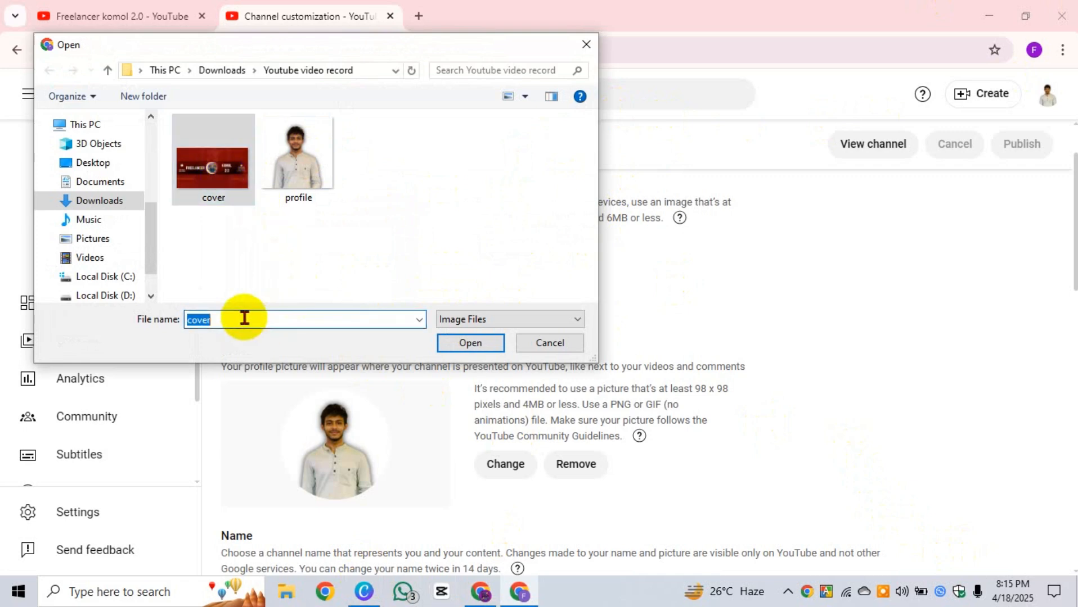
click(253, 257)
click(211, 163)
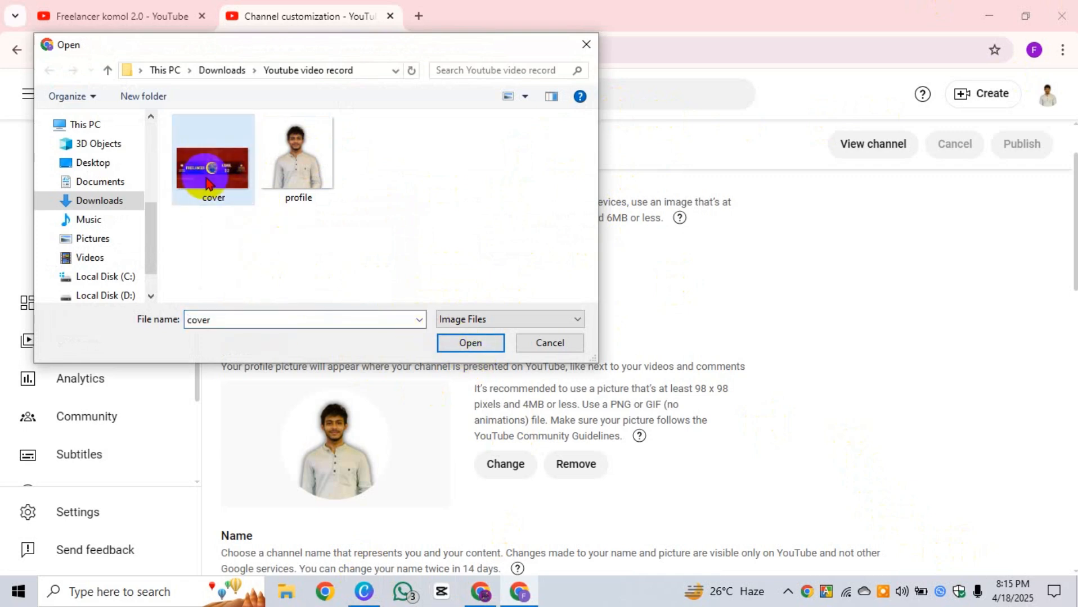
click(477, 338)
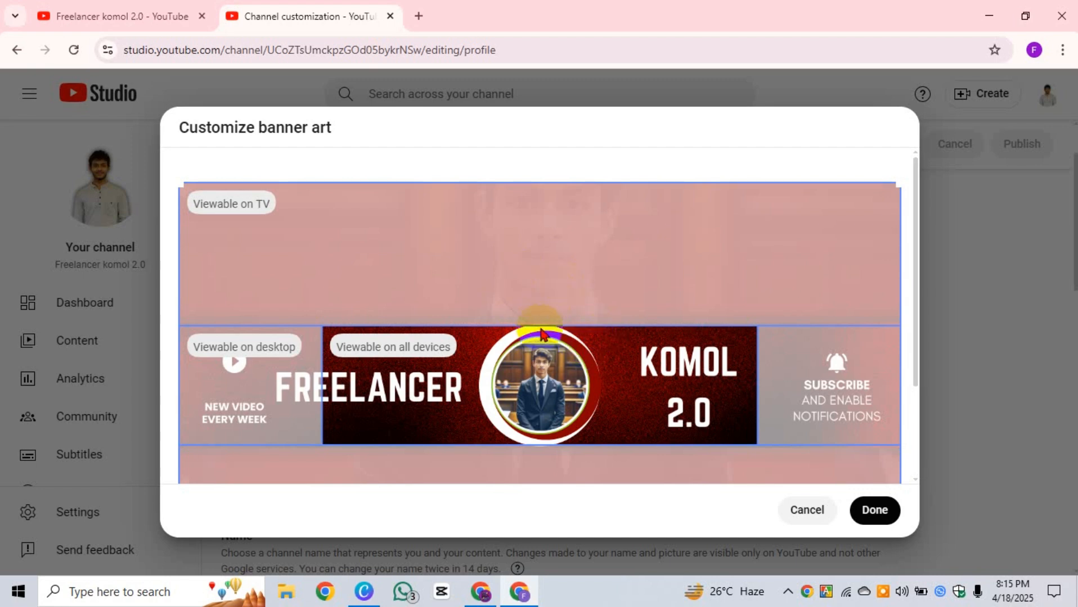
click(883, 526)
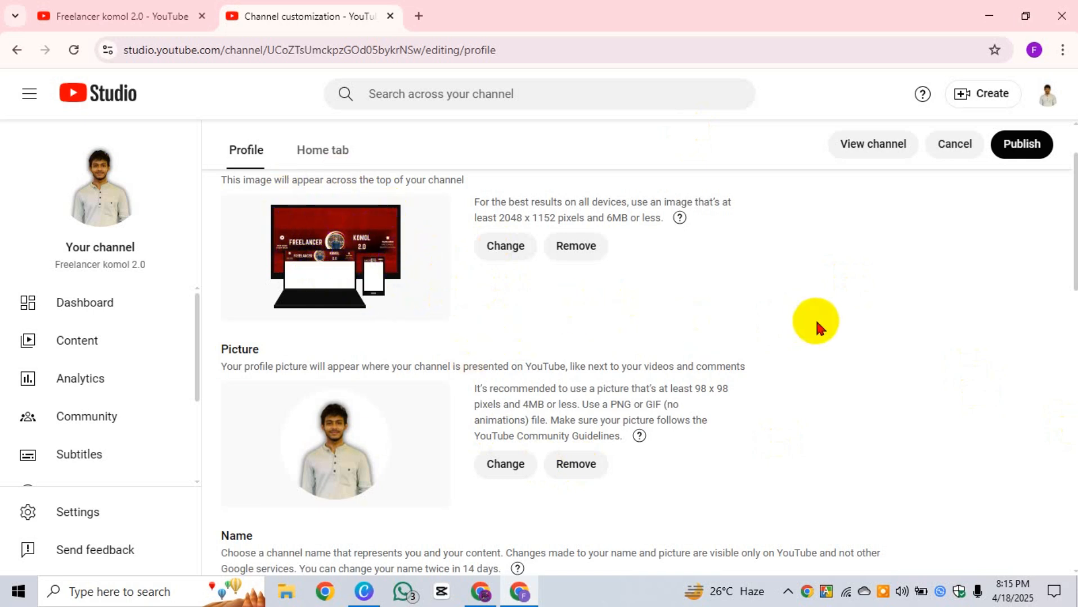
scroll(801, 334, down, 1)
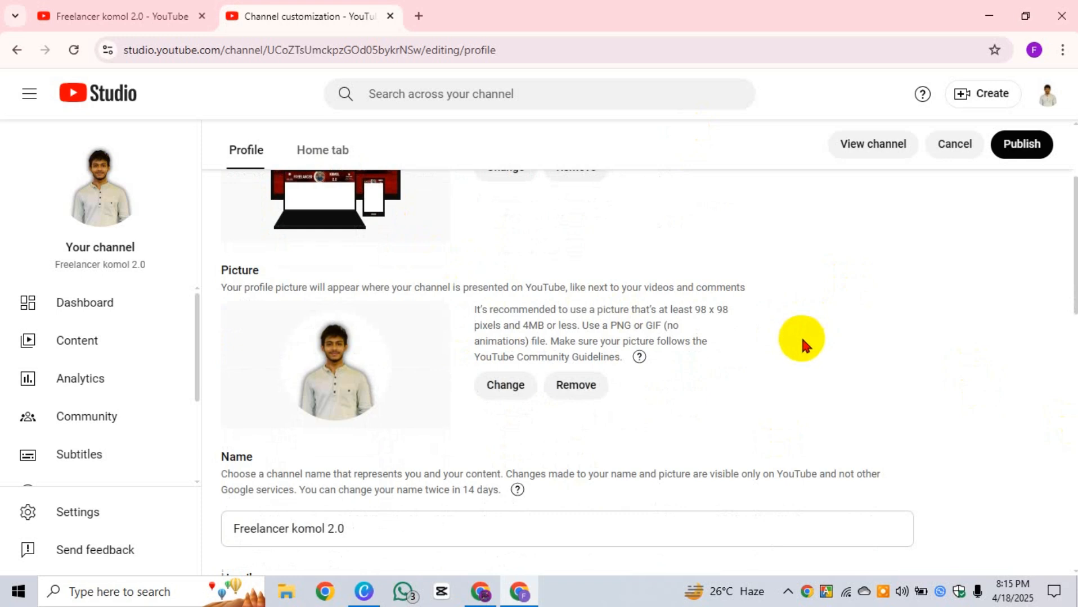
scroll(801, 336, up, 2)
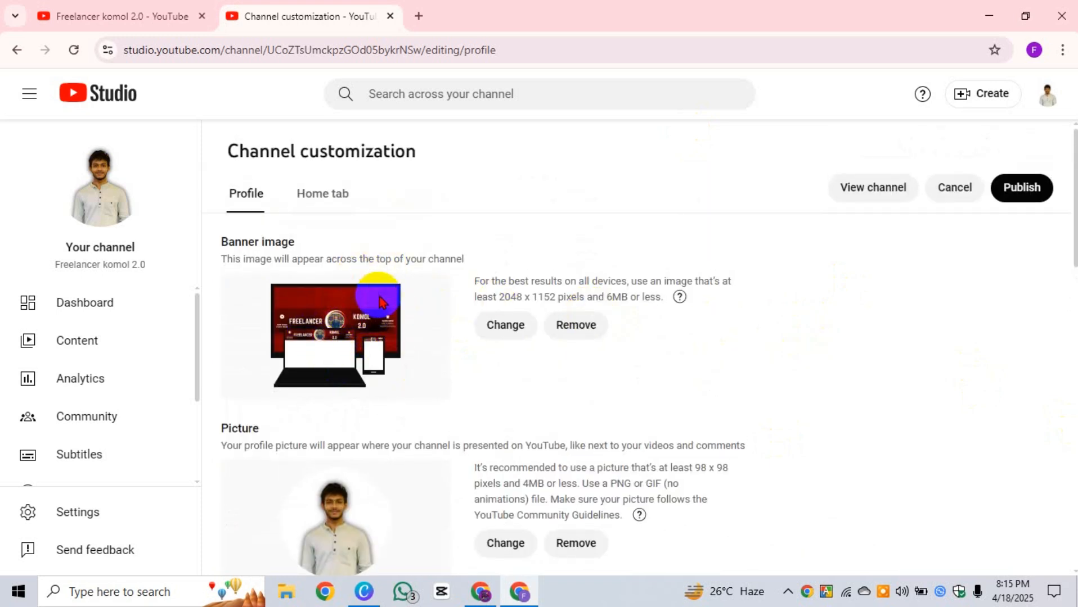
scroll(914, 358, down, 3)
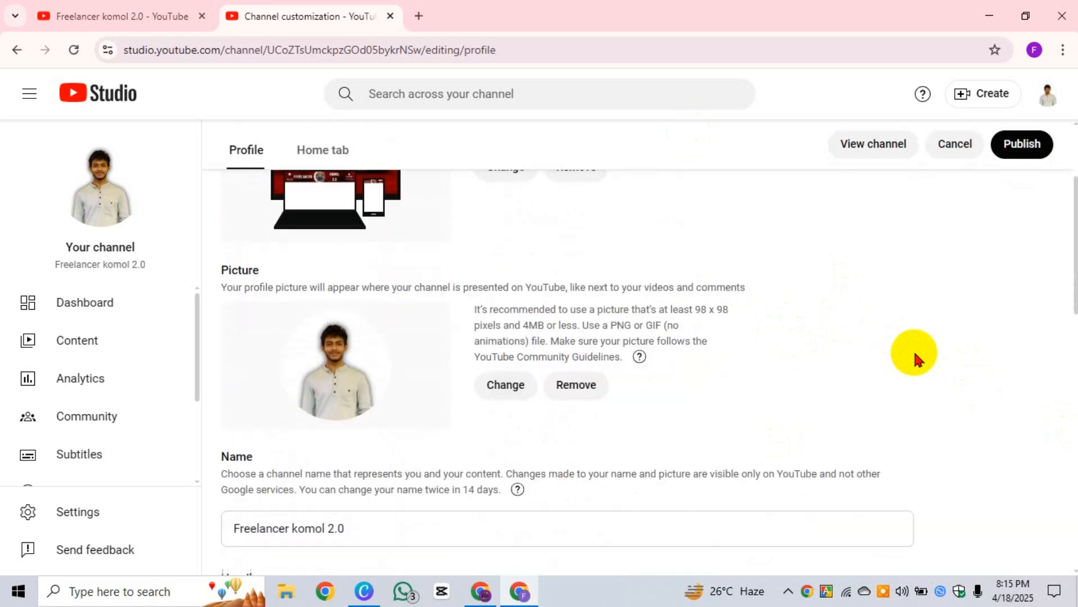
scroll(821, 349, down, 2)
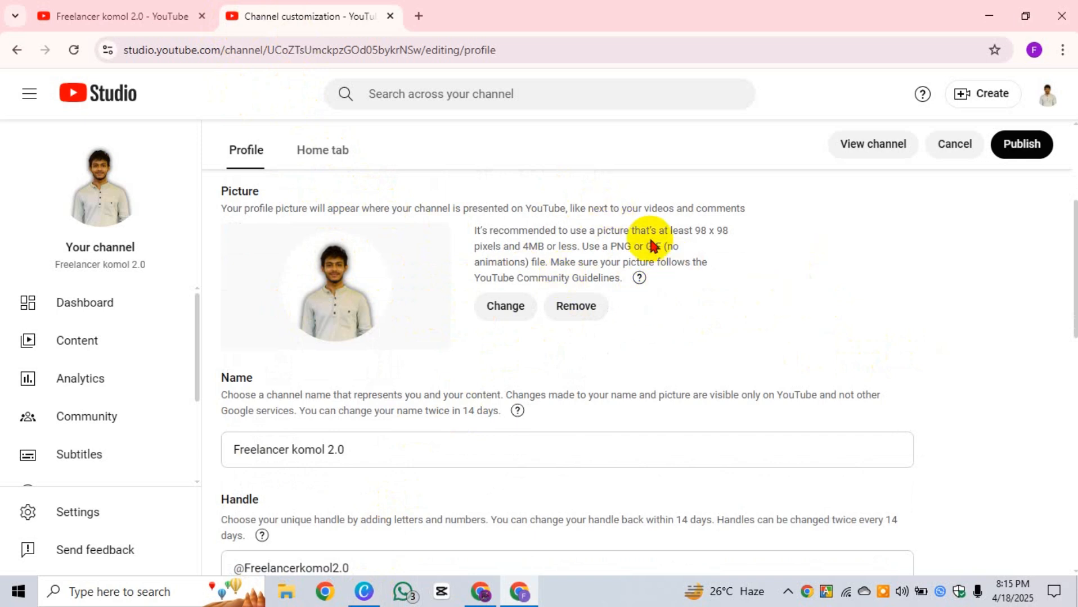
scroll(635, 259, up, 4)
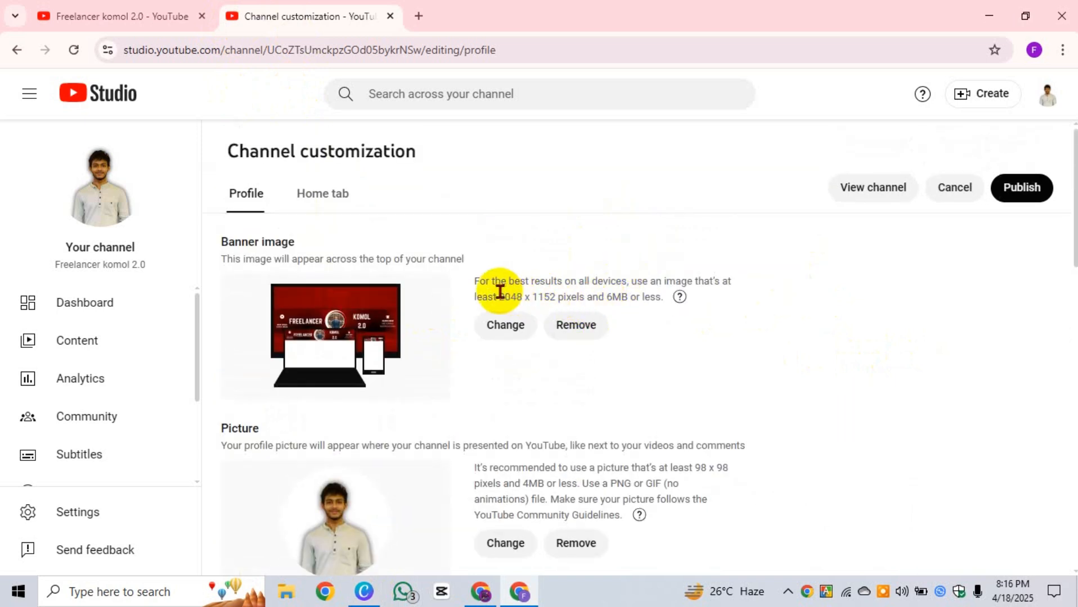
drag(500, 295, 634, 302)
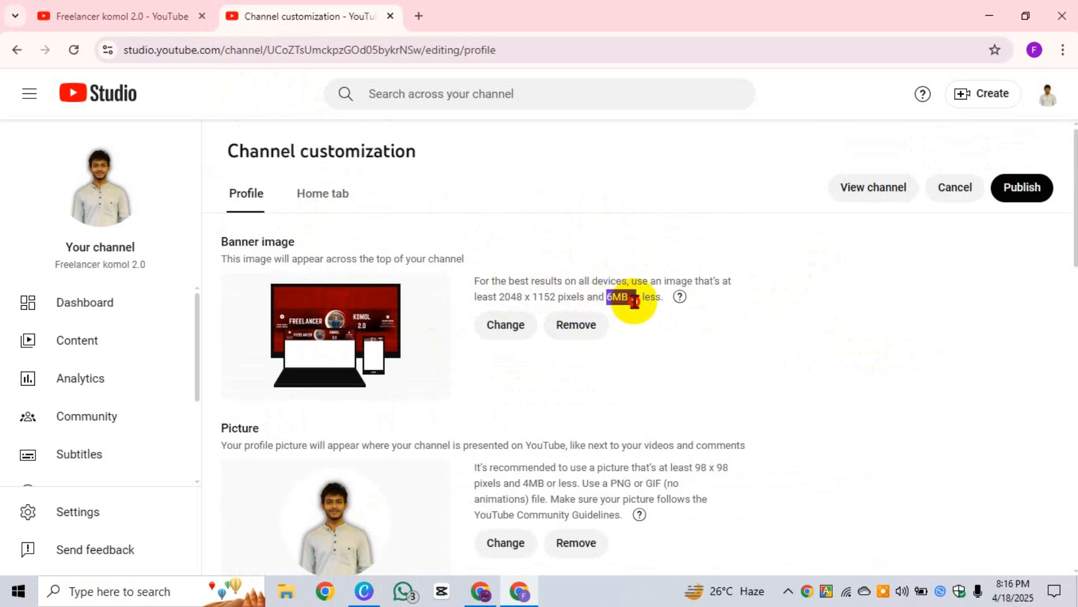
click(721, 357)
scroll(722, 360, down, 3)
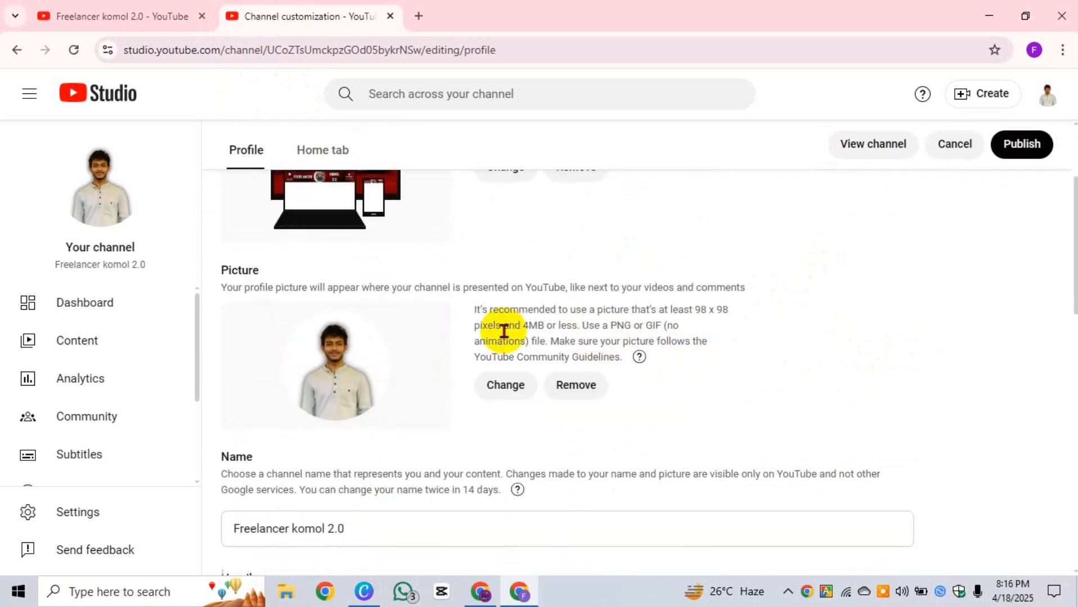
mouse_move(533, 325)
mouse_down()
mouse_move(549, 341)
mouse_move(544, 326)
mouse_up()
click(706, 313)
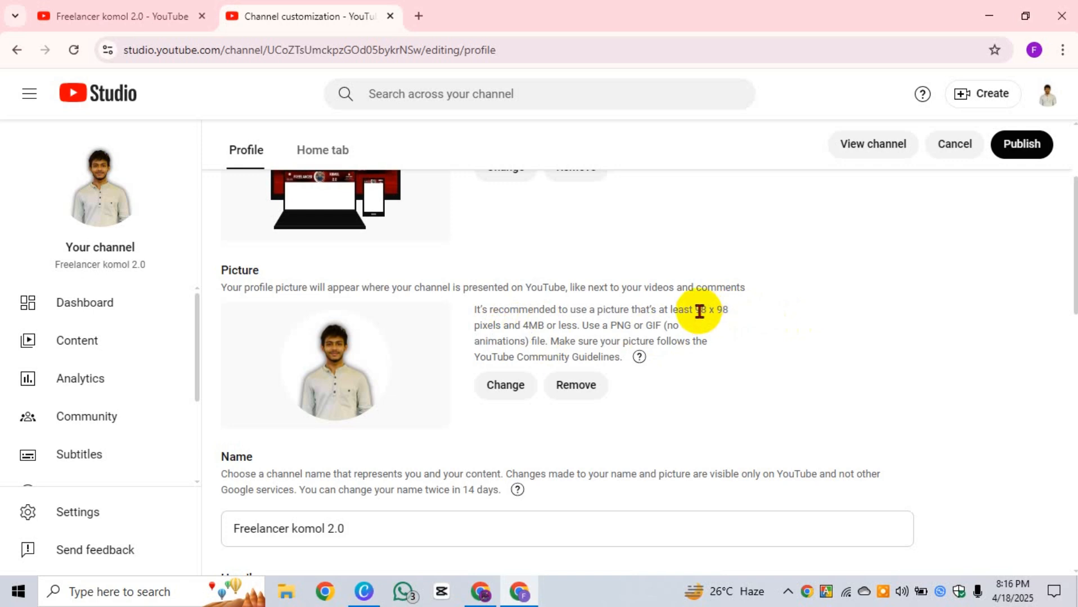
drag(696, 310, 717, 311)
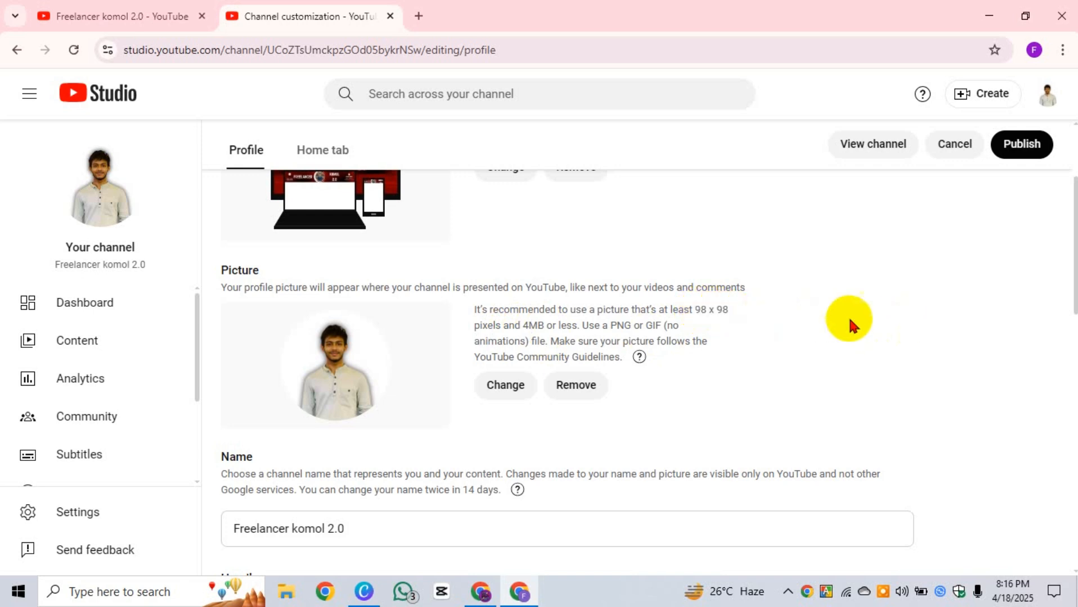
scroll(669, 403, down, 3)
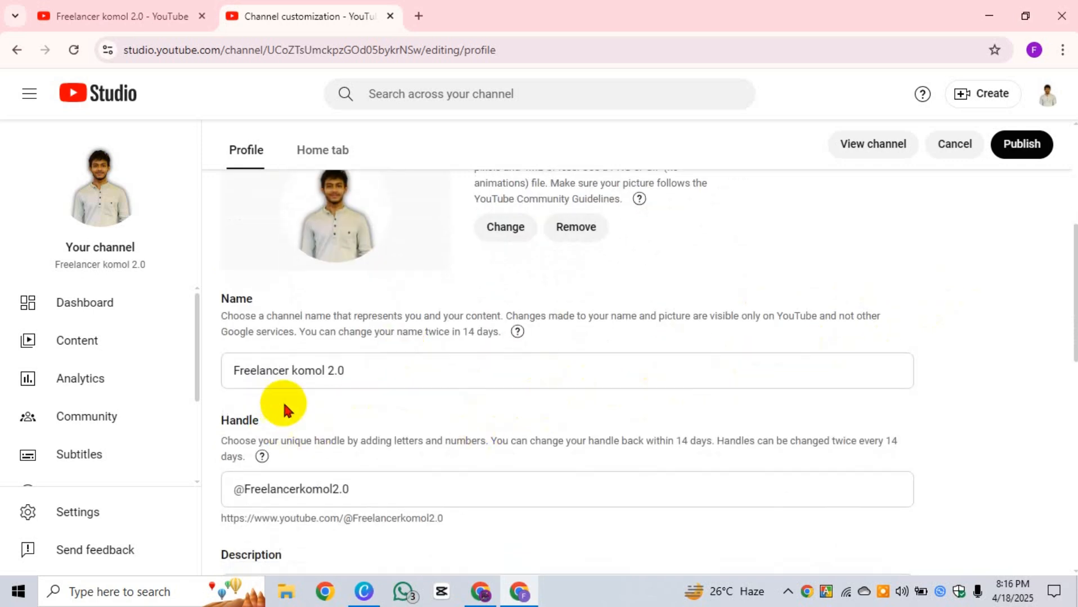
click(397, 368)
scroll(418, 404, down, 2)
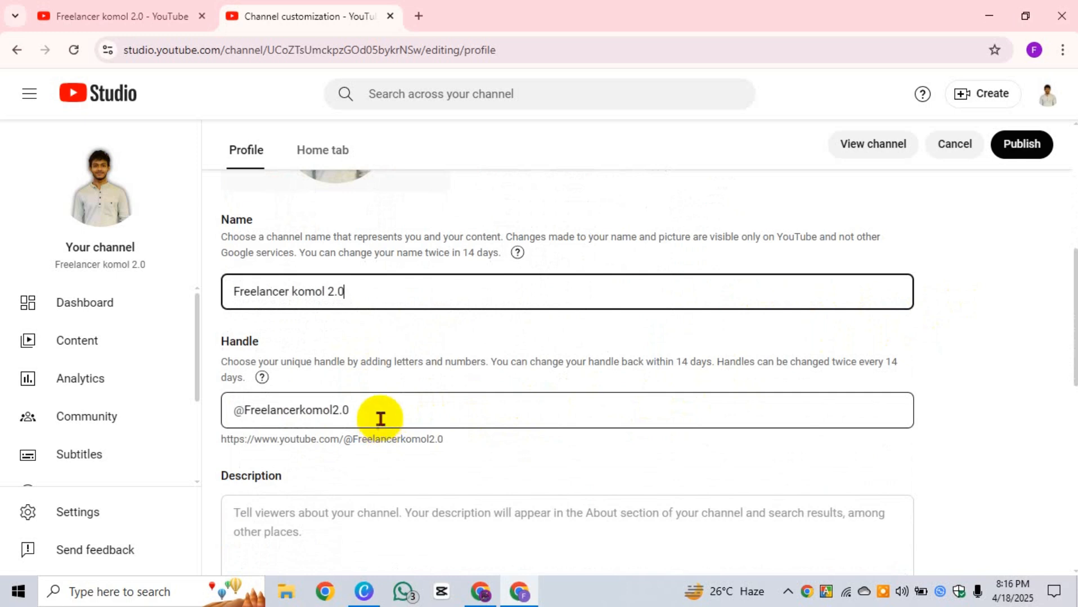
click(380, 411)
drag(380, 411, 225, 410)
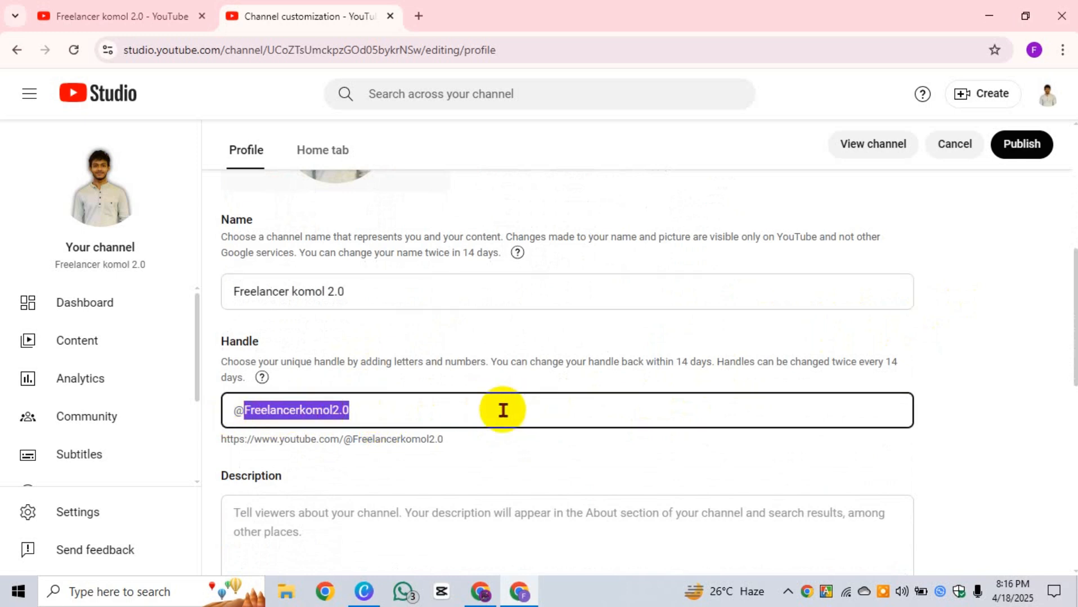
scroll(517, 409, down, 4)
click(422, 371)
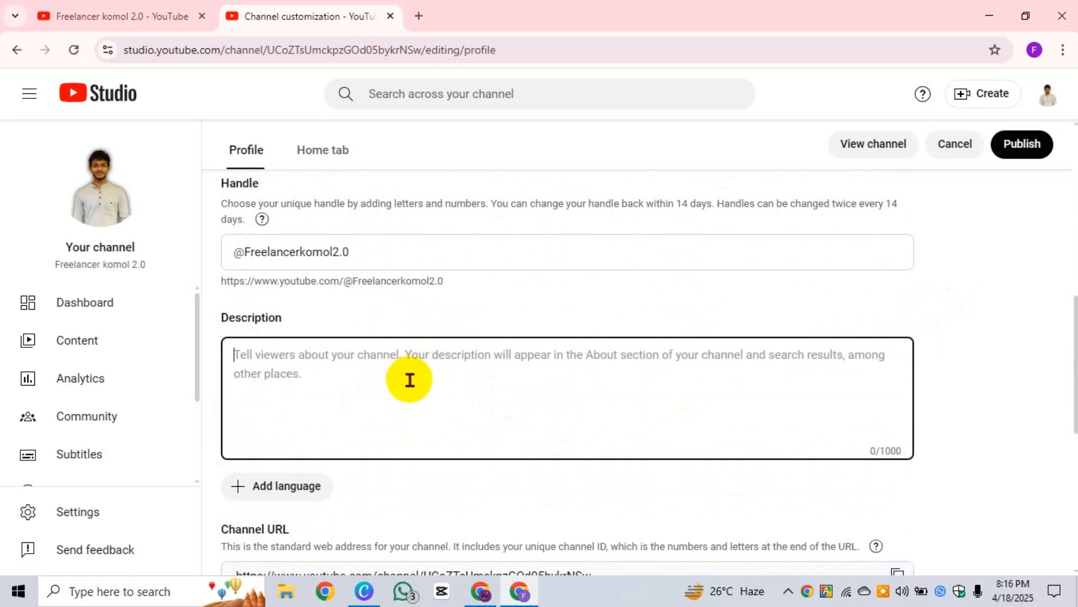
key(super+v)
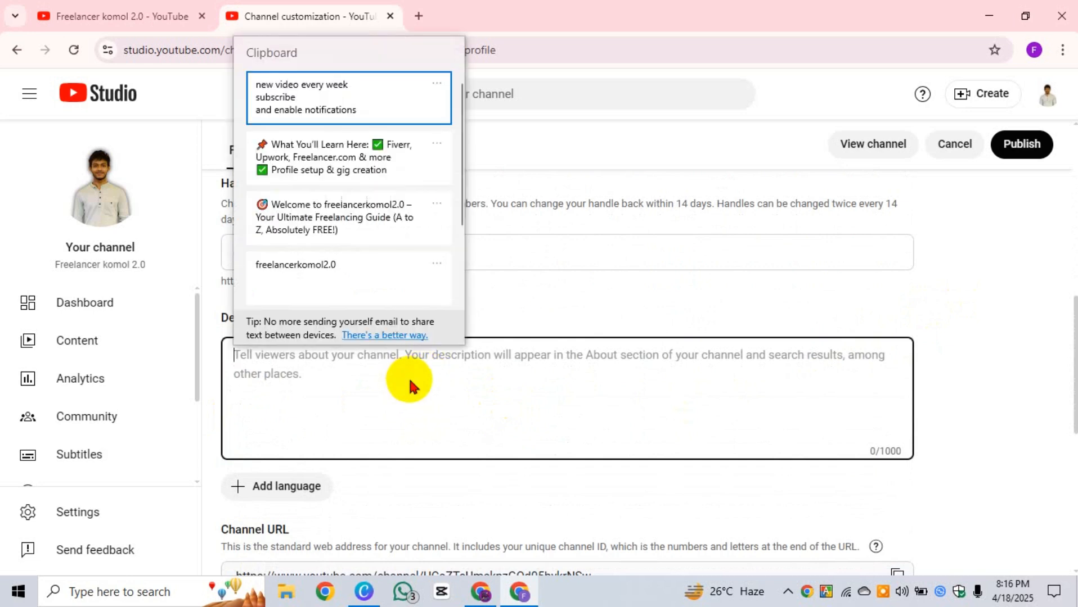
click(367, 156)
drag(507, 466, 216, 339)
key(super+v)
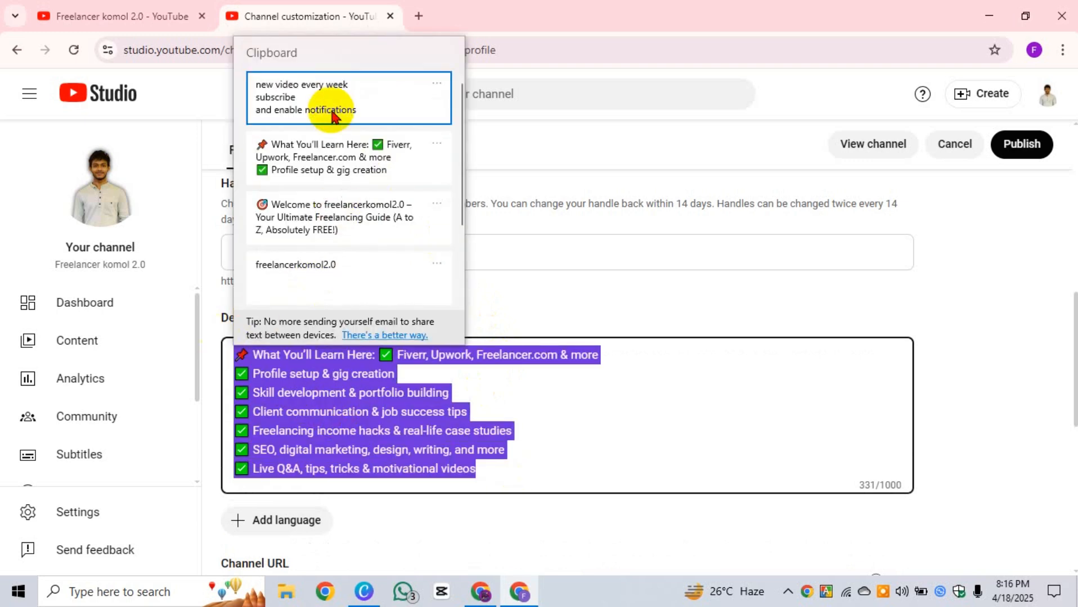
click(333, 112)
scroll(324, 415, up, 2)
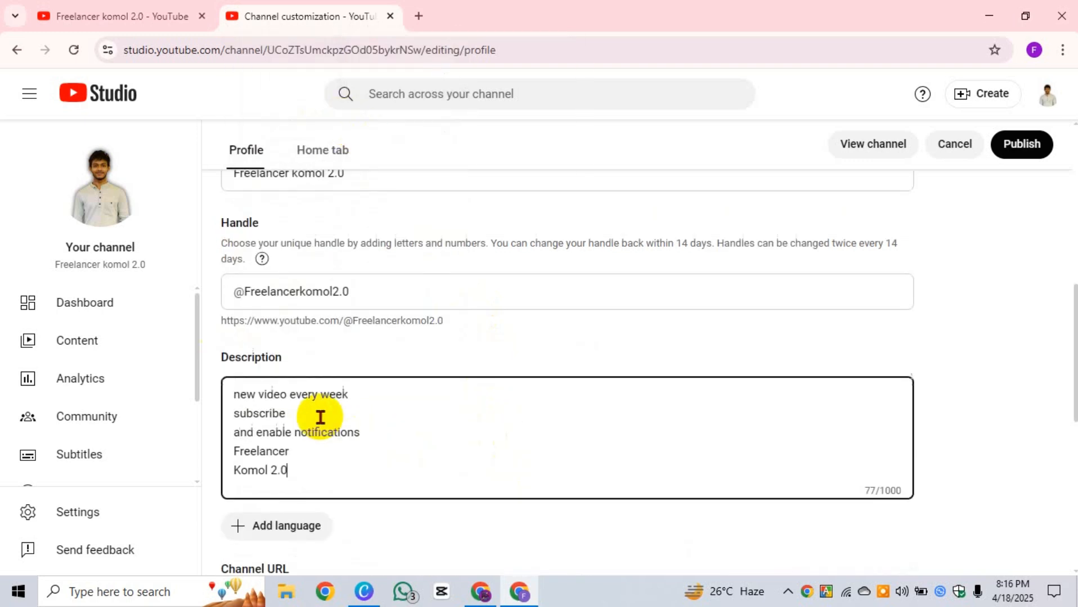
scroll(471, 395, down, 1)
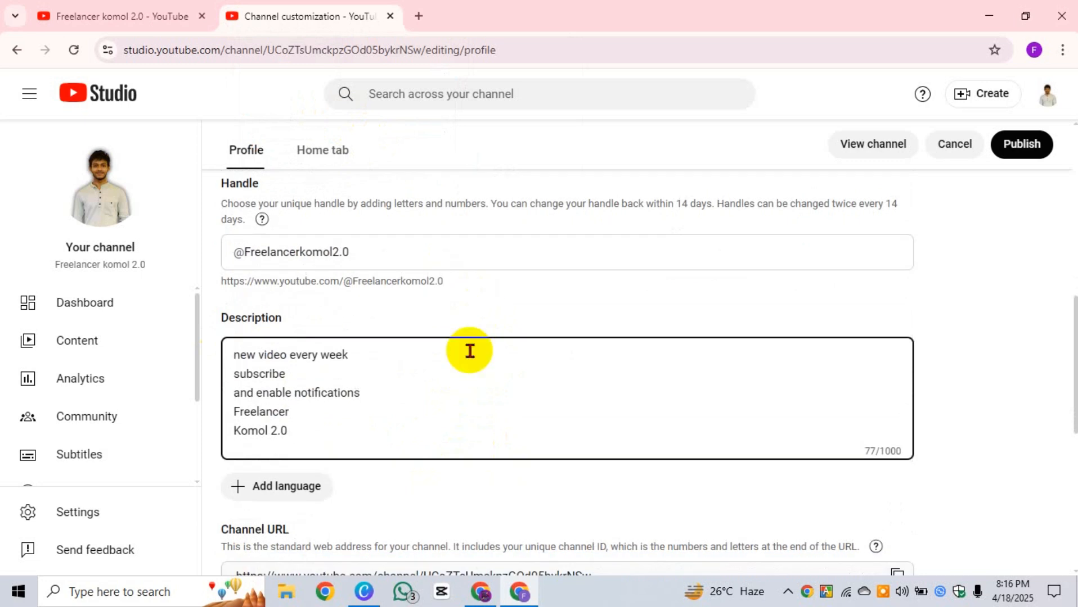
drag(305, 439, 237, 351)
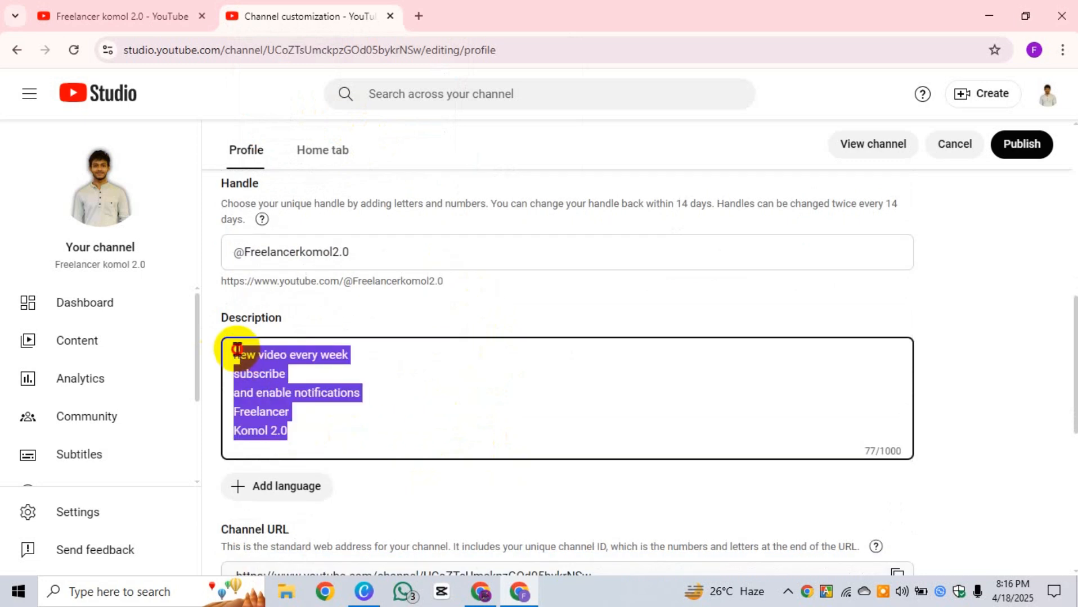
key(BackSpace)
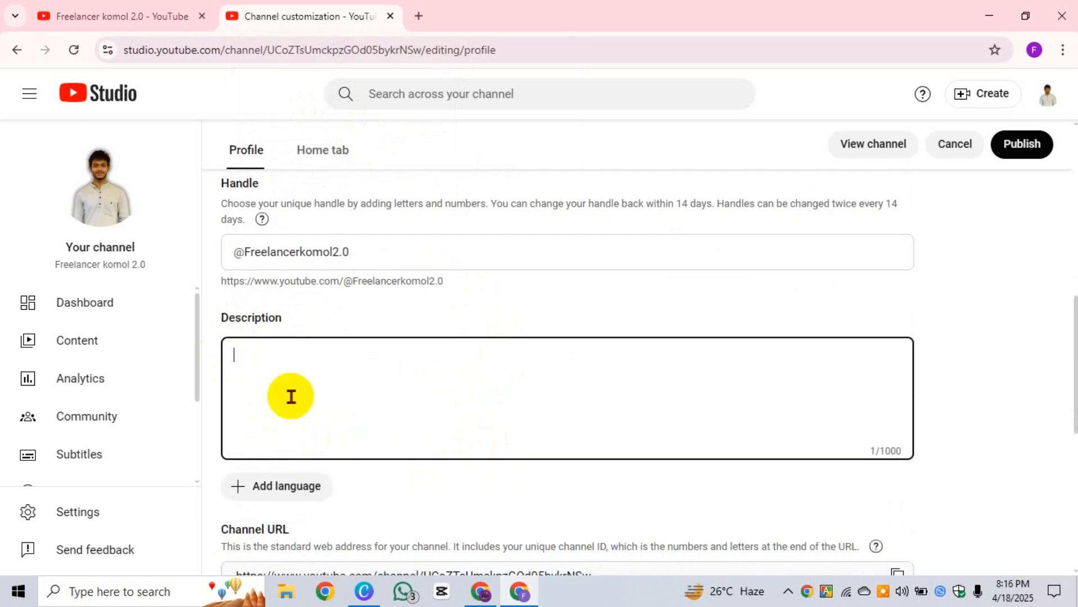
Step: Paste the 'Welcome to freelancerkomol2.0…' text from clipboard history into Description
key(super+v)
click(332, 224)
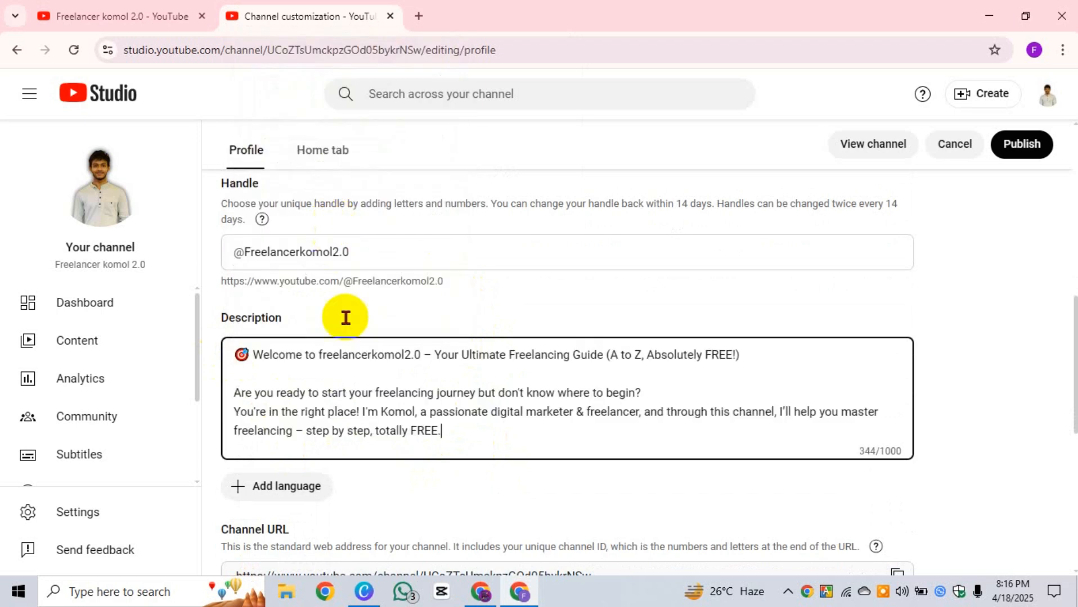
scroll(305, 403, up, 1)
scroll(409, 413, down, 1)
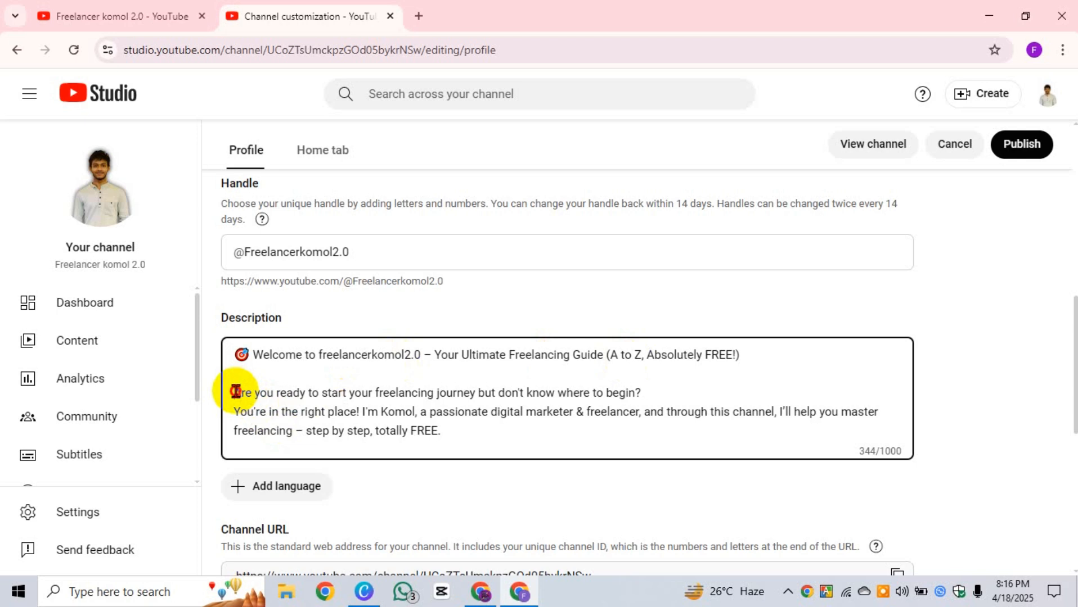
Step: Review the pasted 344-character description by selecting its paragraphs
mouse_move(235, 392)
mouse_down()
mouse_move(349, 397)
mouse_move(428, 416)
mouse_move(450, 440)
mouse_move(462, 427)
mouse_move(233, 392)
mouse_up()
click(462, 429)
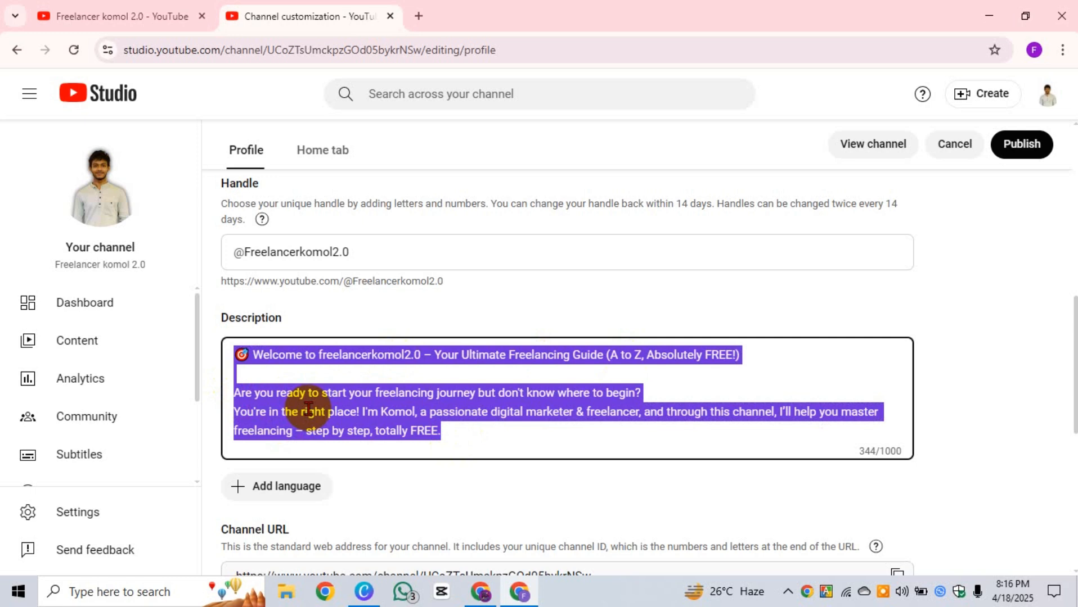
click(445, 375)
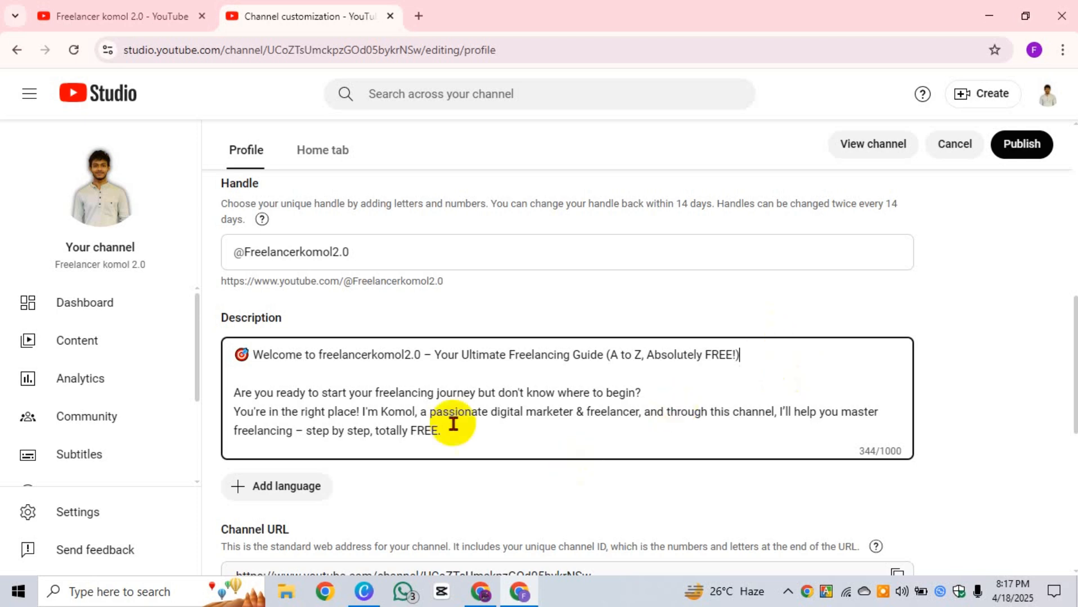
scroll(409, 385, down, 1)
drag(425, 334, 221, 291)
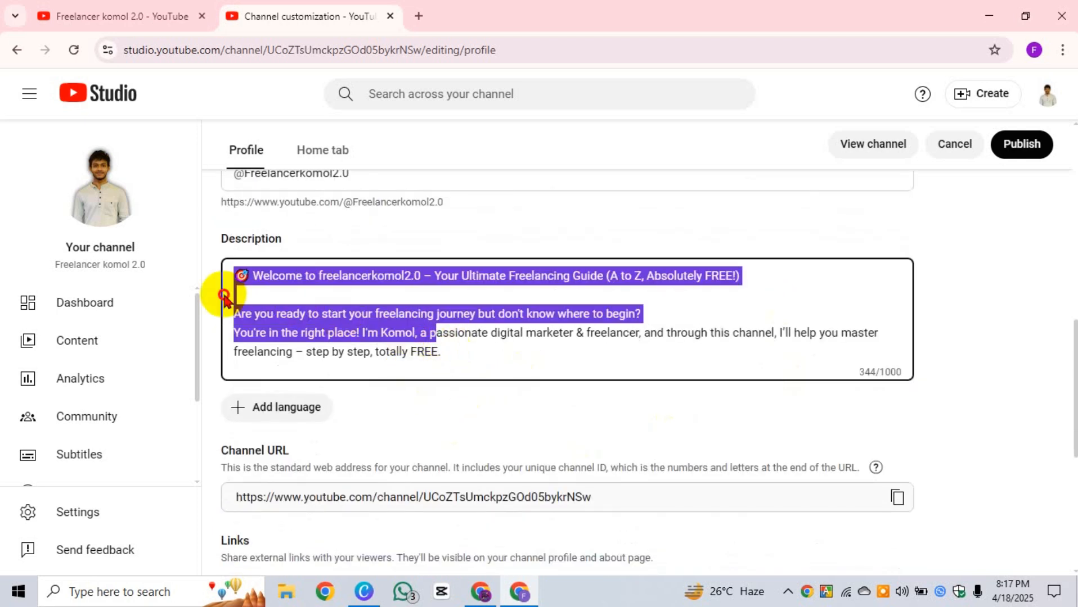
drag(450, 356, 236, 313)
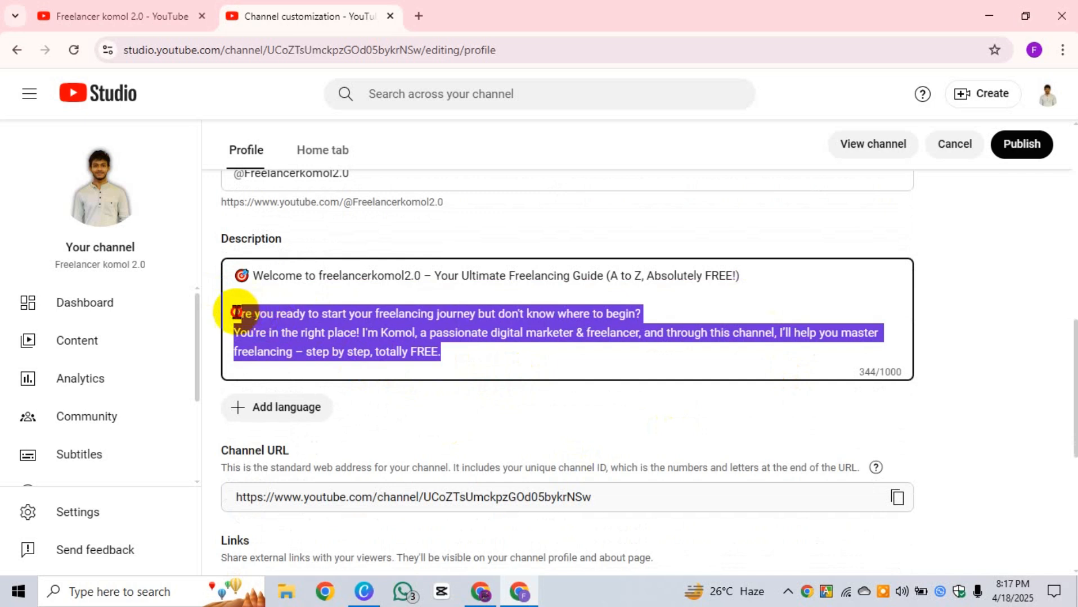
click(360, 357)
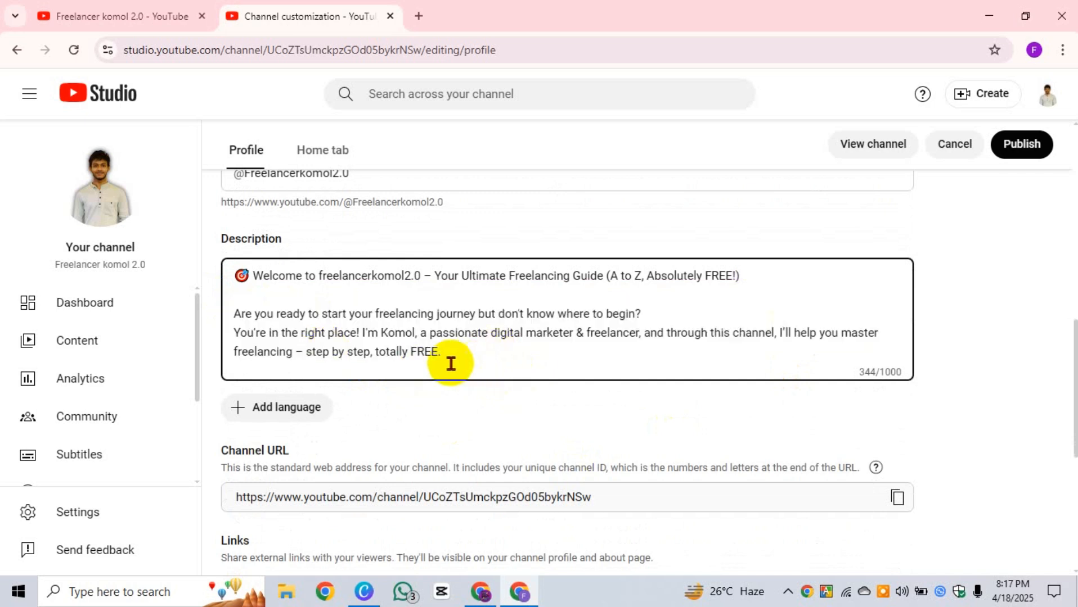
drag(446, 356, 250, 272)
click(377, 344)
scroll(459, 355, down, 3)
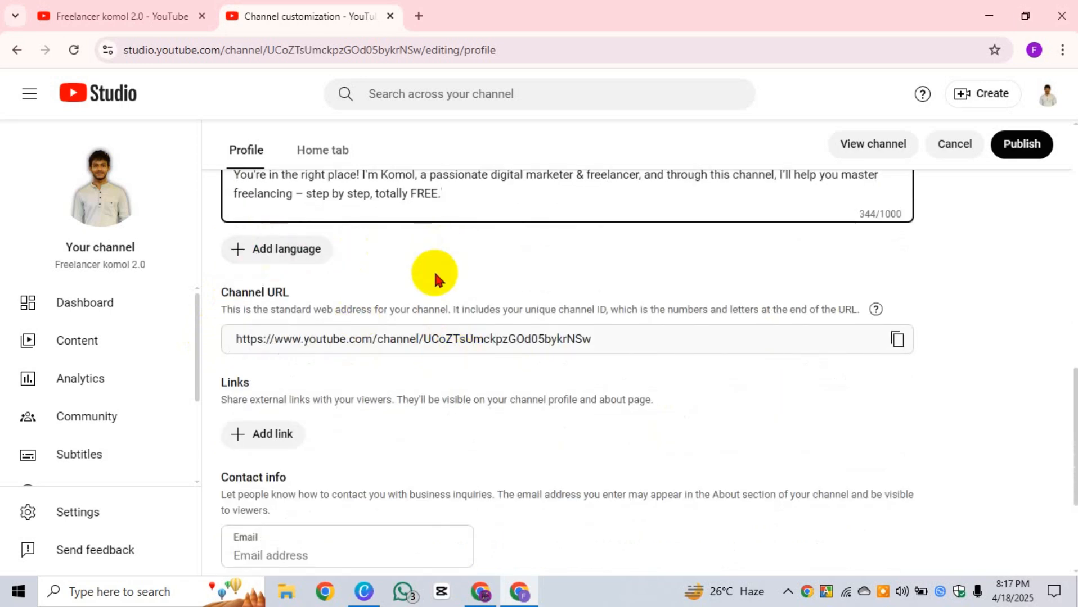
scroll(436, 280, up, 3)
Step: In Channel translation, set the original language to Bangla and choose English as the translation
click(296, 407)
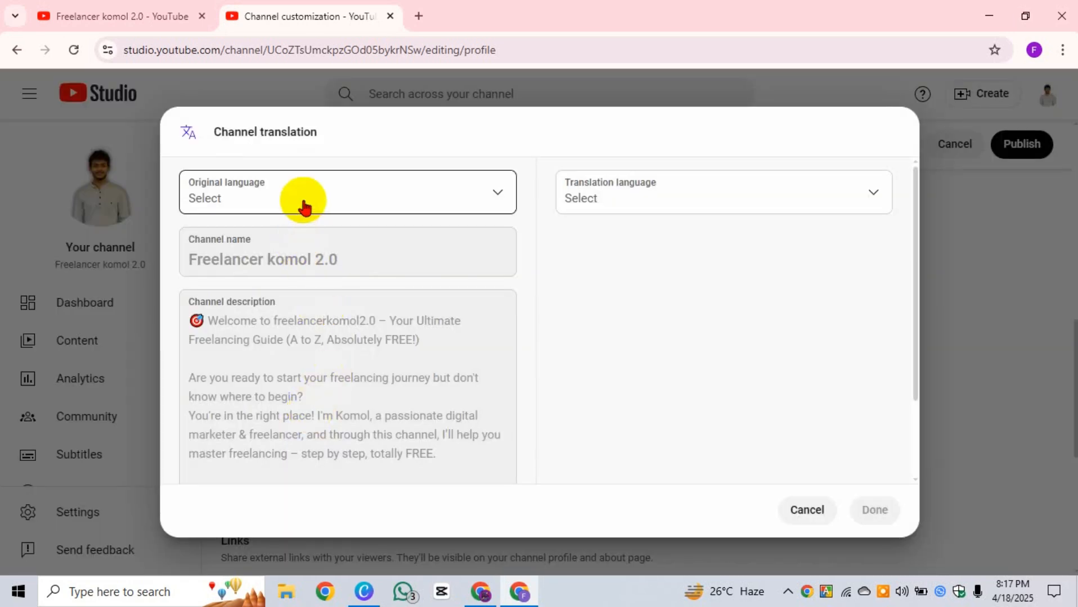
click(494, 206)
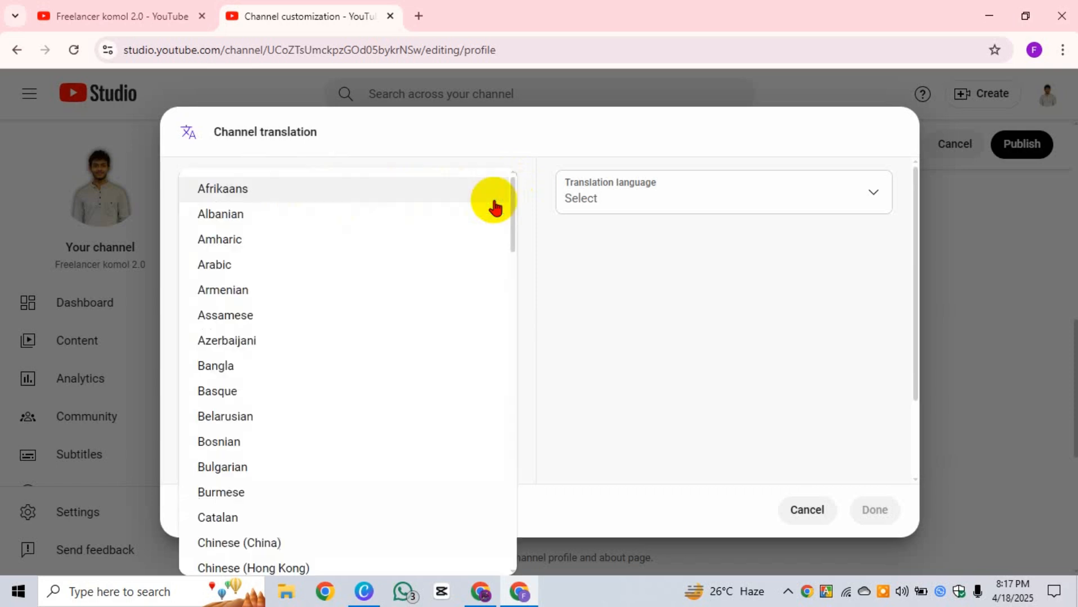
click(228, 366)
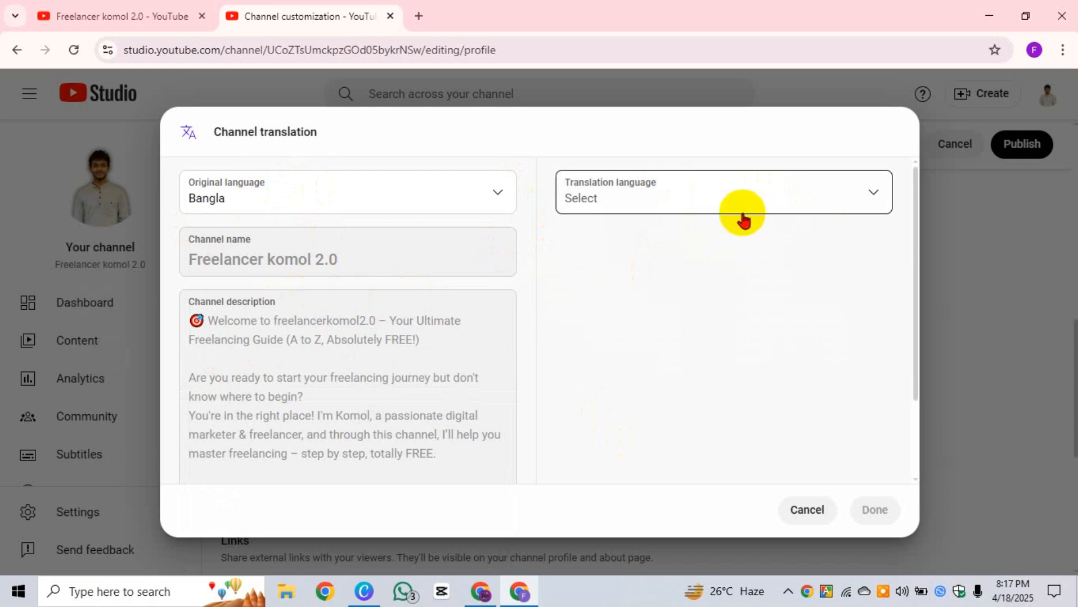
click(856, 200)
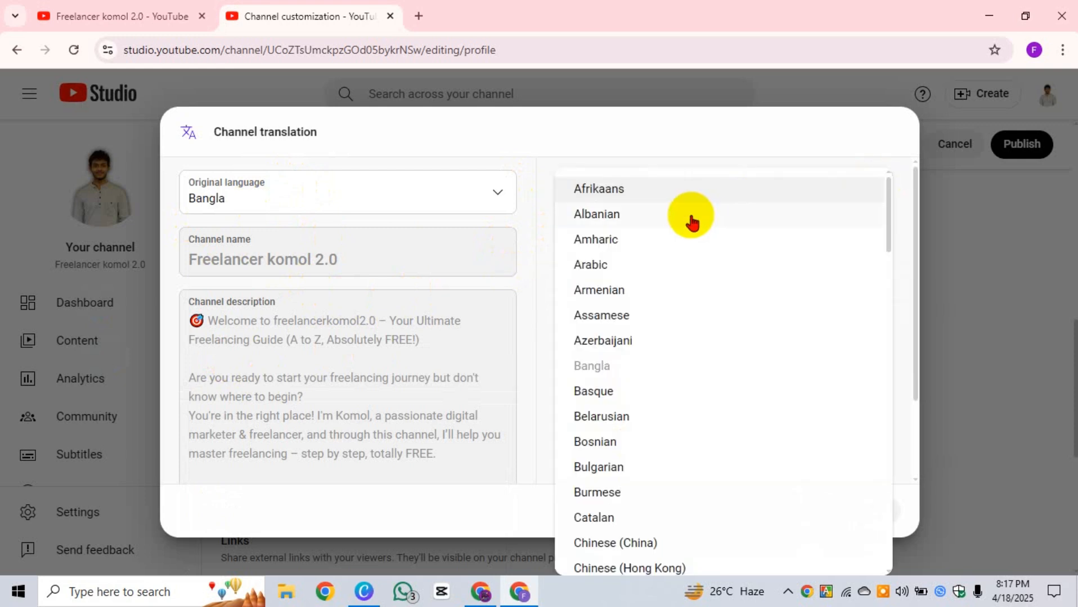
scroll(641, 225, down, 5)
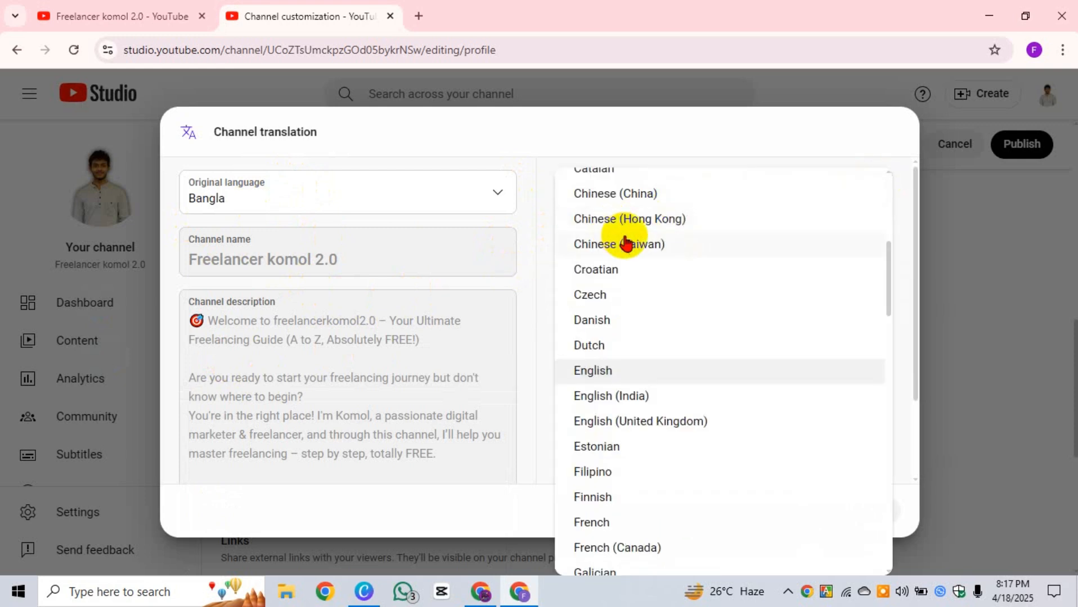
click(618, 370)
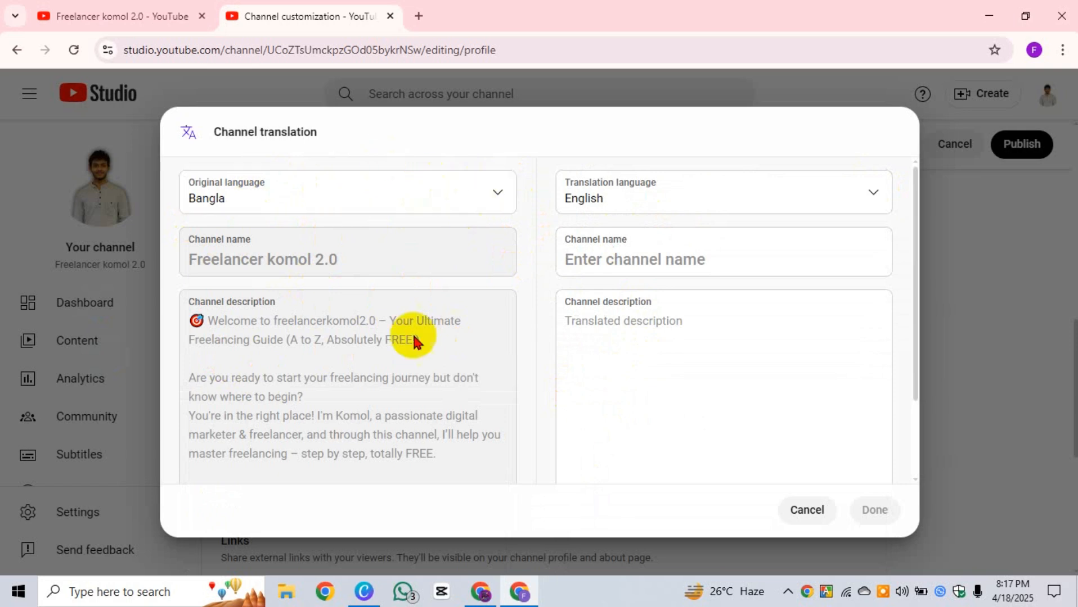
Step: Look over the original description, keep English selected, and dismiss a notification
click(695, 348)
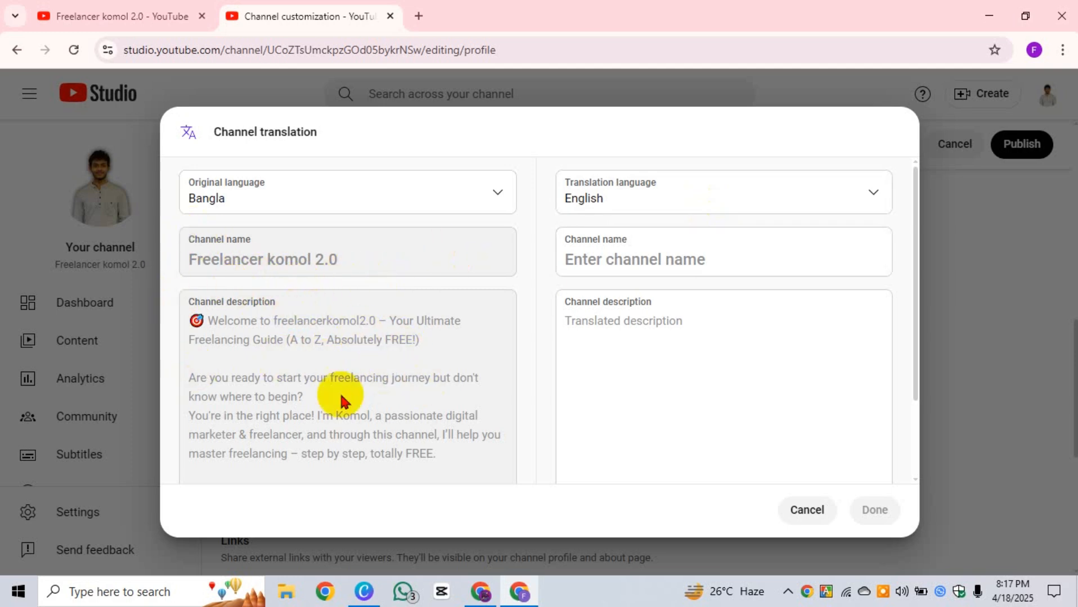
drag(451, 483, 192, 308)
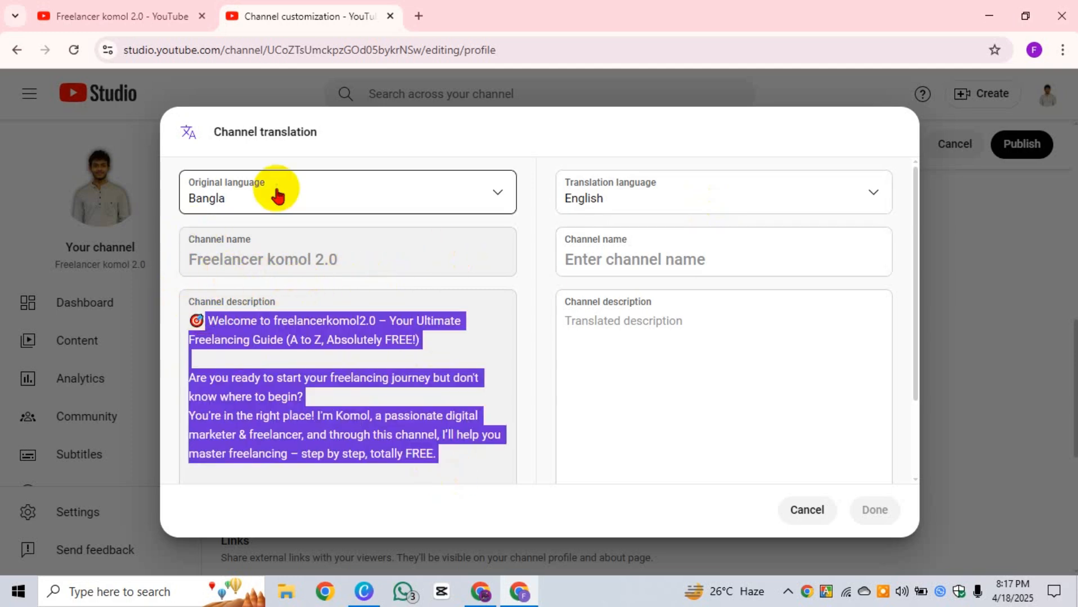
click(846, 195)
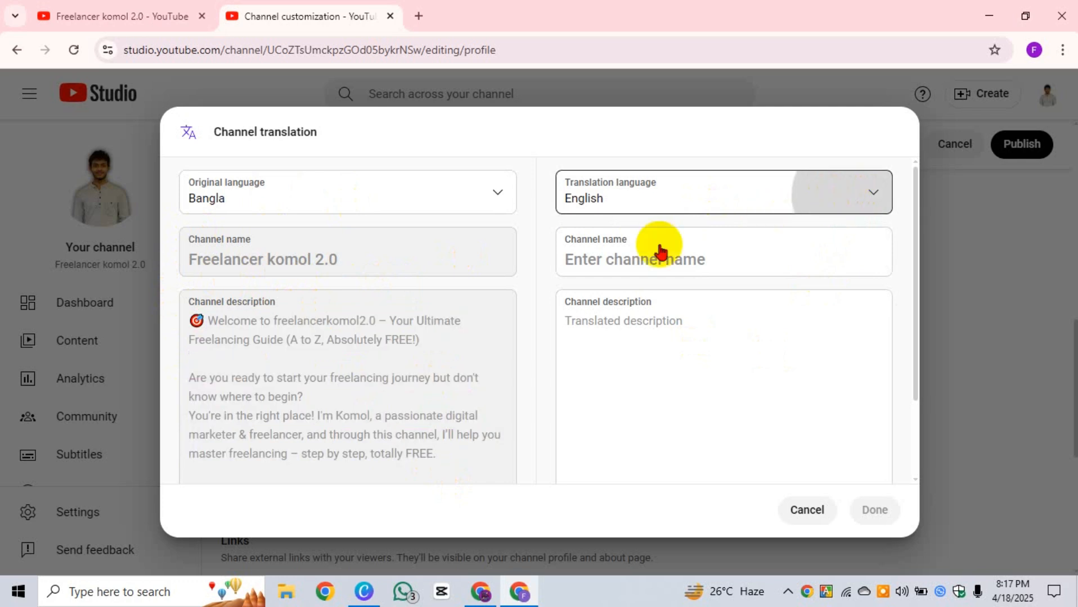
scroll(690, 298, up, 5)
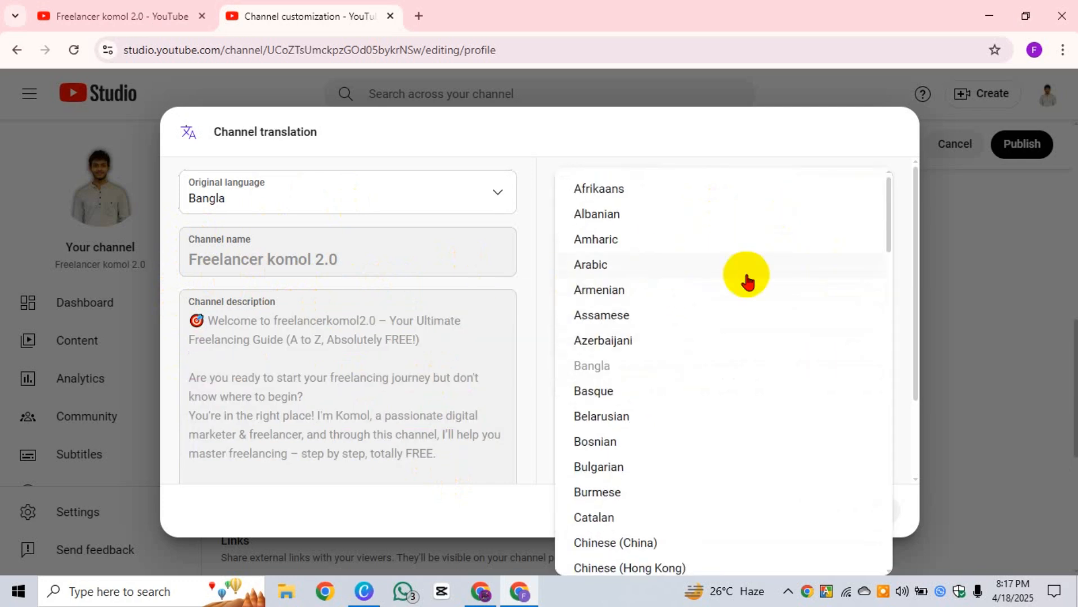
click(1026, 332)
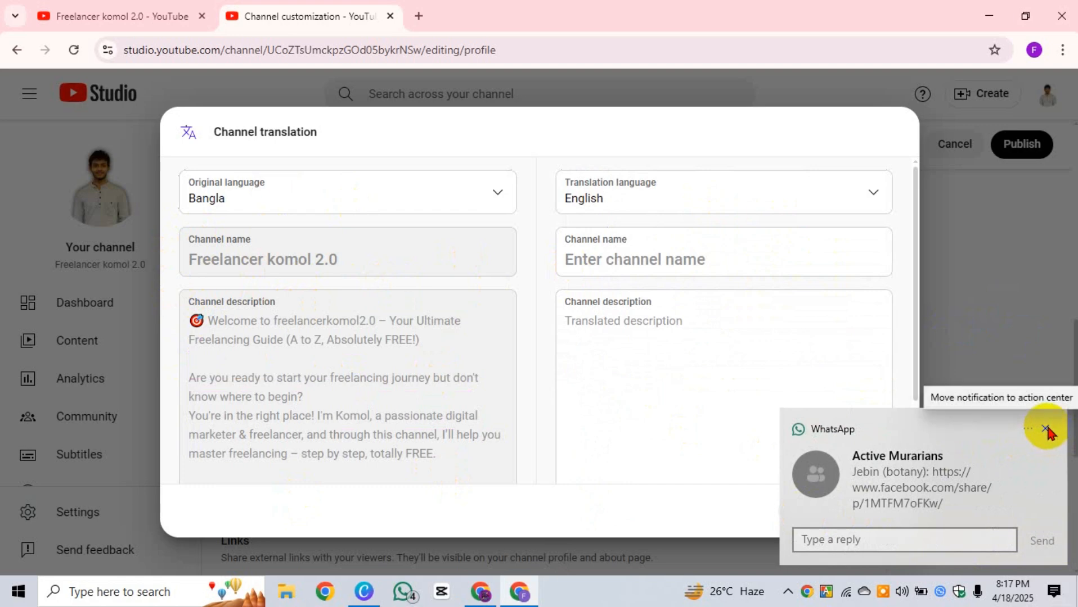
click(1048, 429)
click(810, 512)
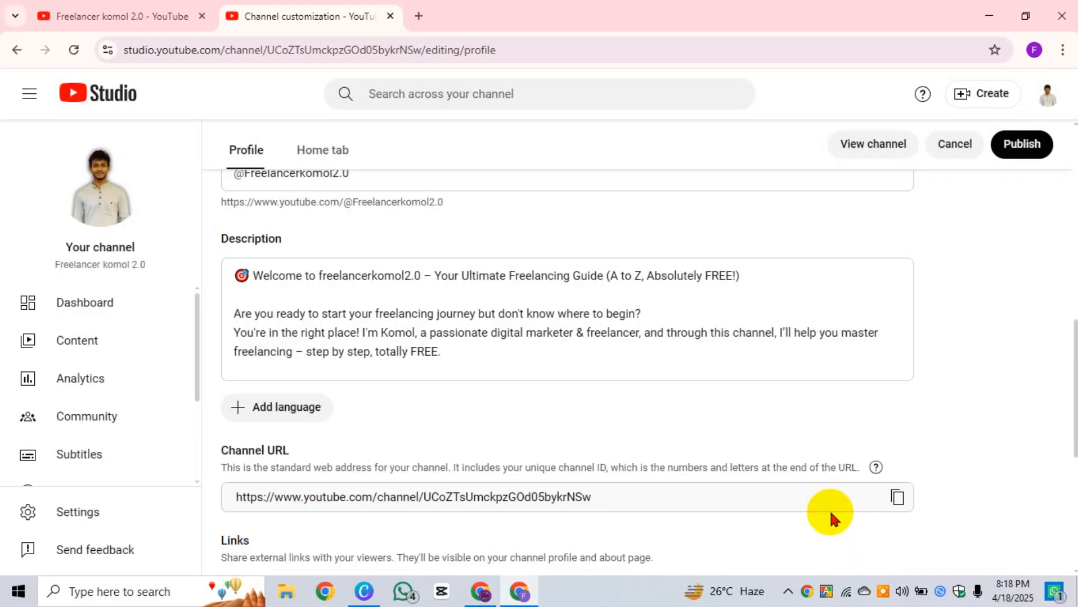
scroll(589, 400, up, 3)
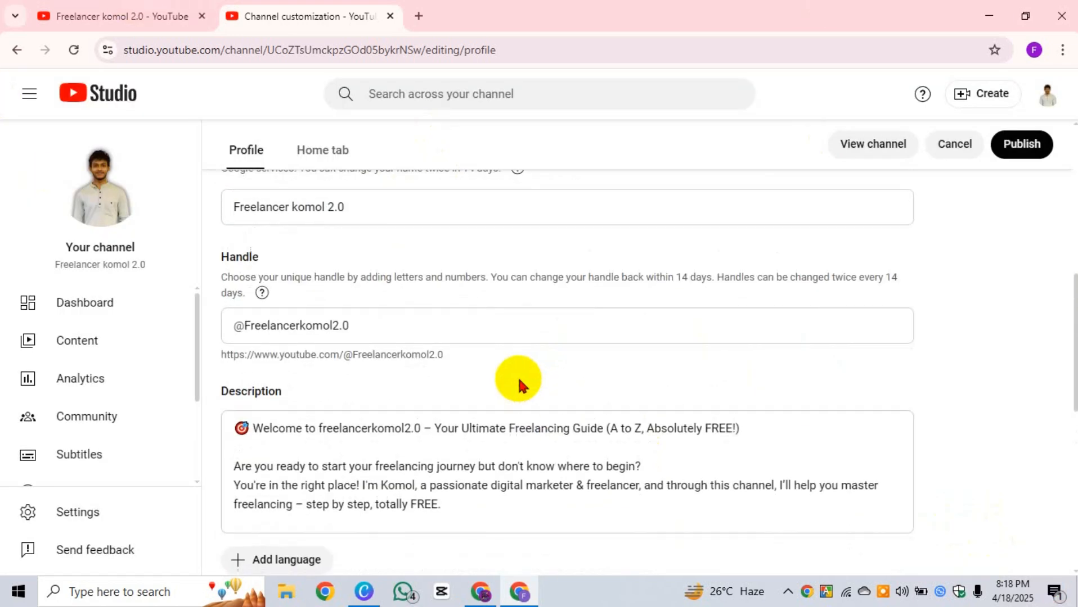
scroll(519, 378, down, 4)
click(439, 284)
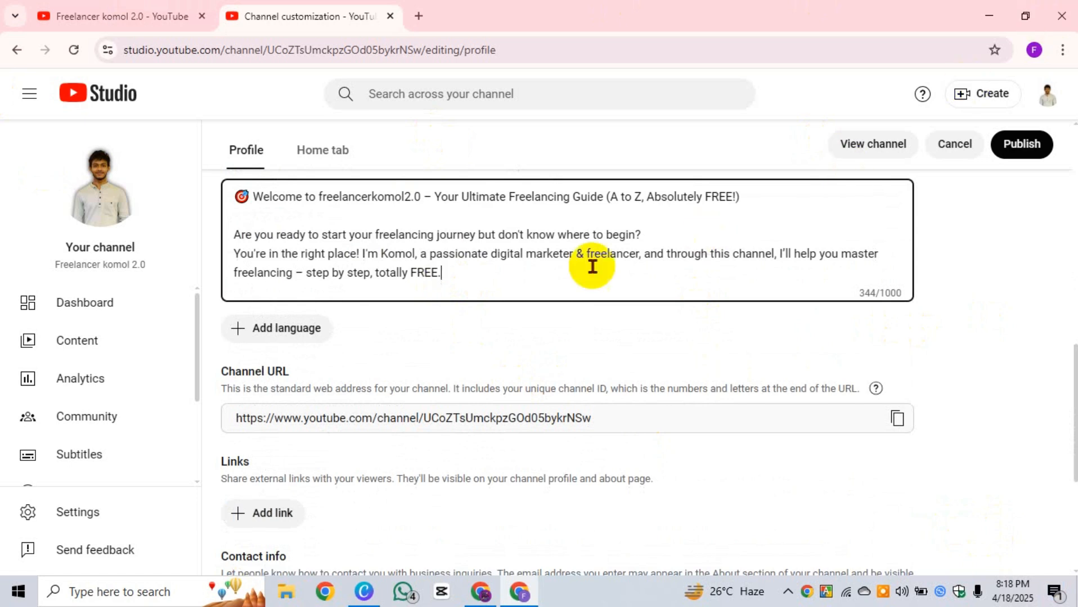
scroll(507, 293, down, 1)
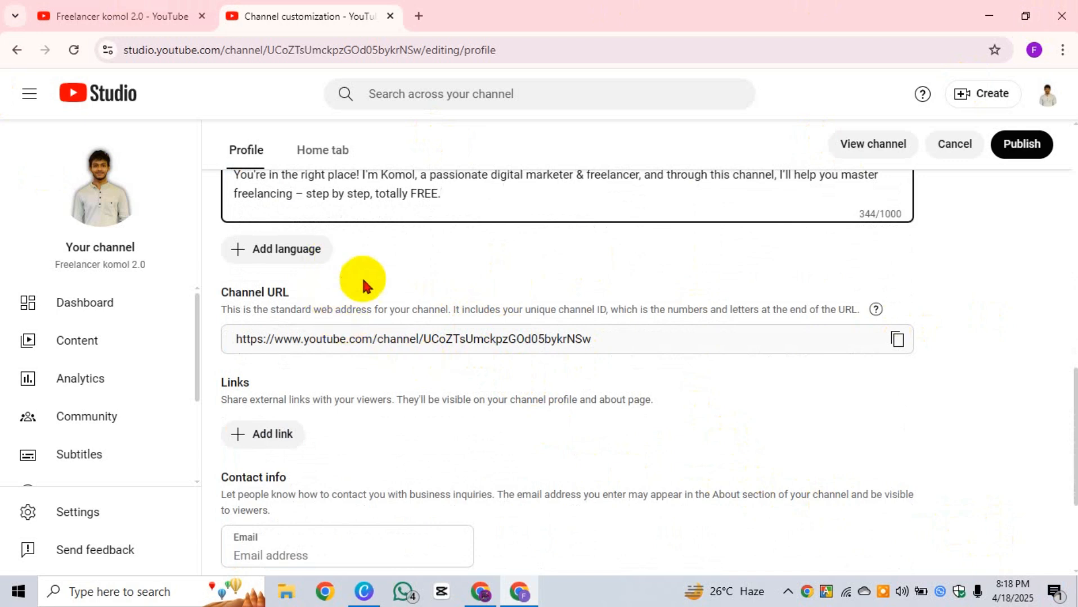
scroll(394, 304, down, 1)
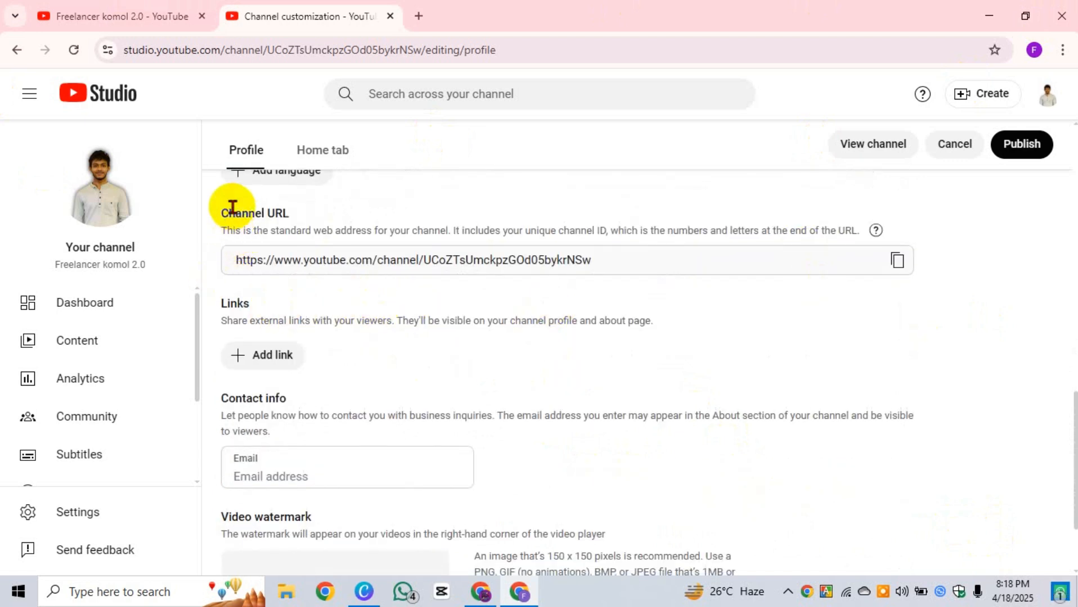
drag(220, 217, 277, 211)
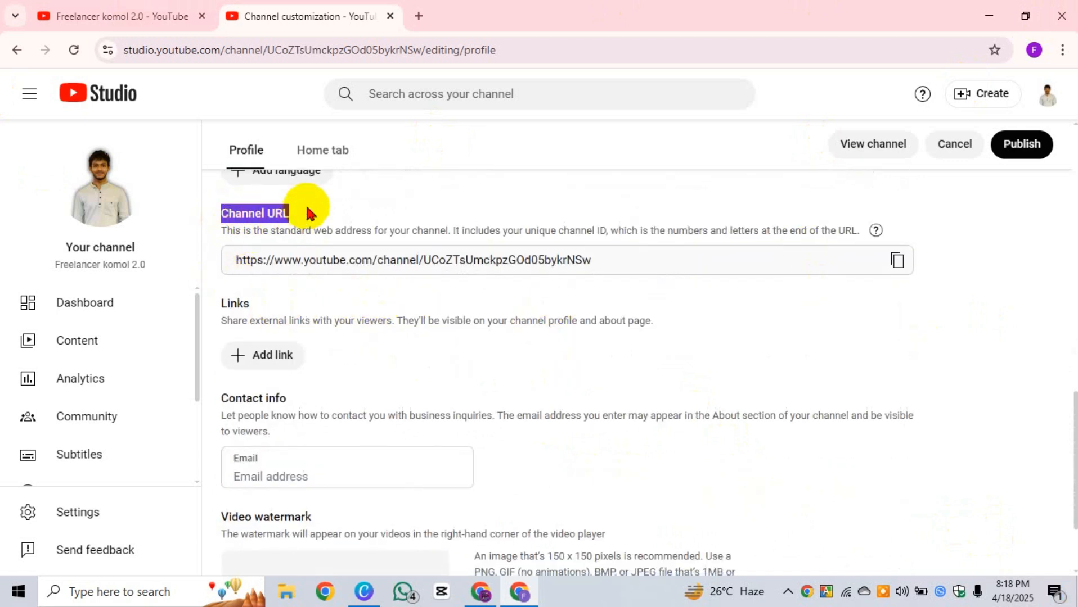
click(259, 230)
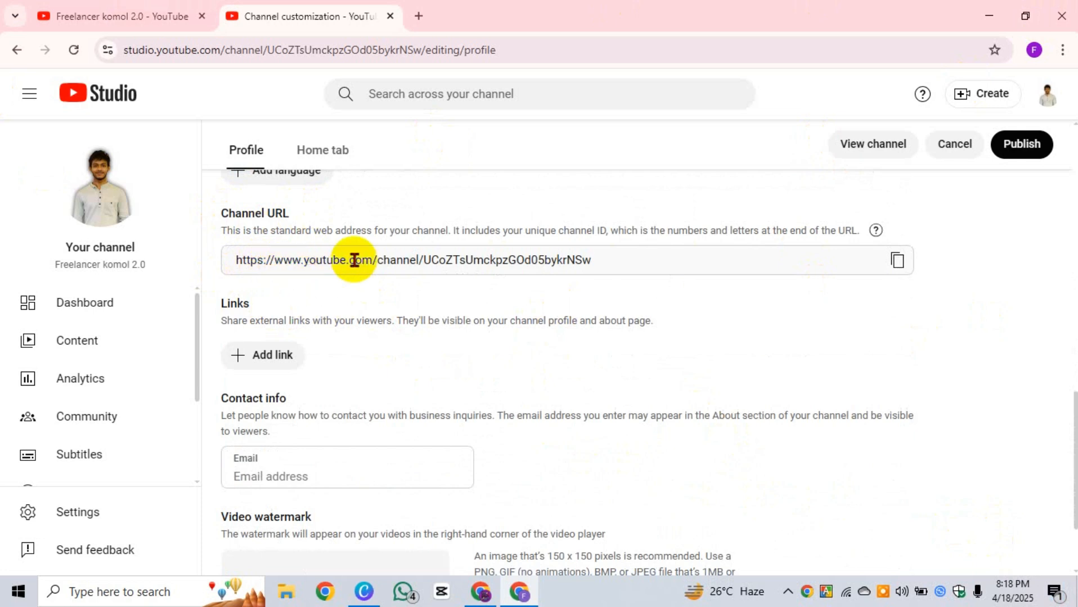
scroll(510, 327, down, 1)
scroll(449, 253, up, 2)
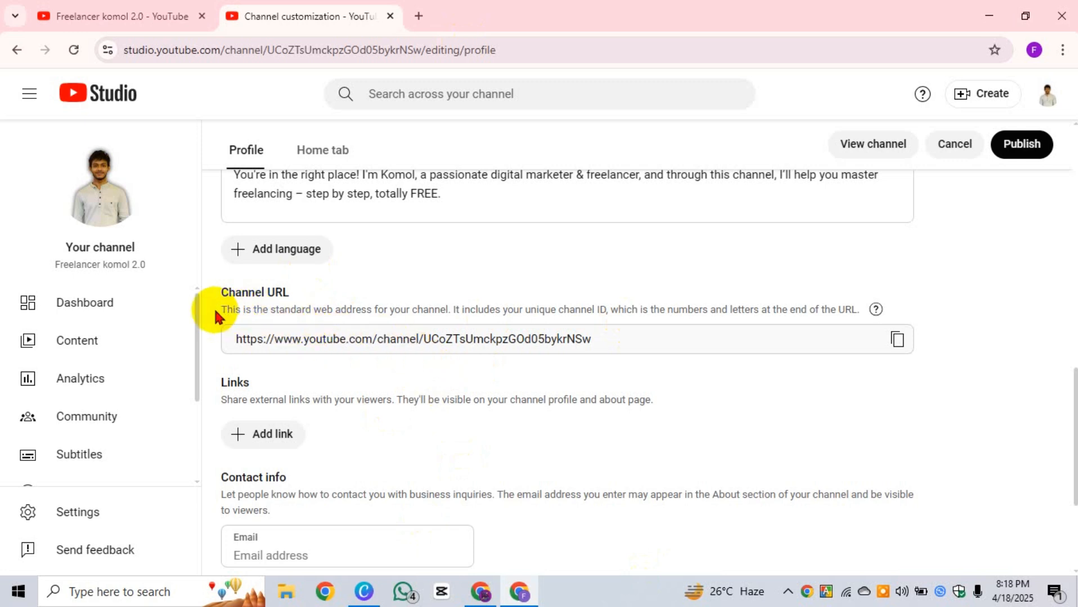
drag(216, 311, 455, 315)
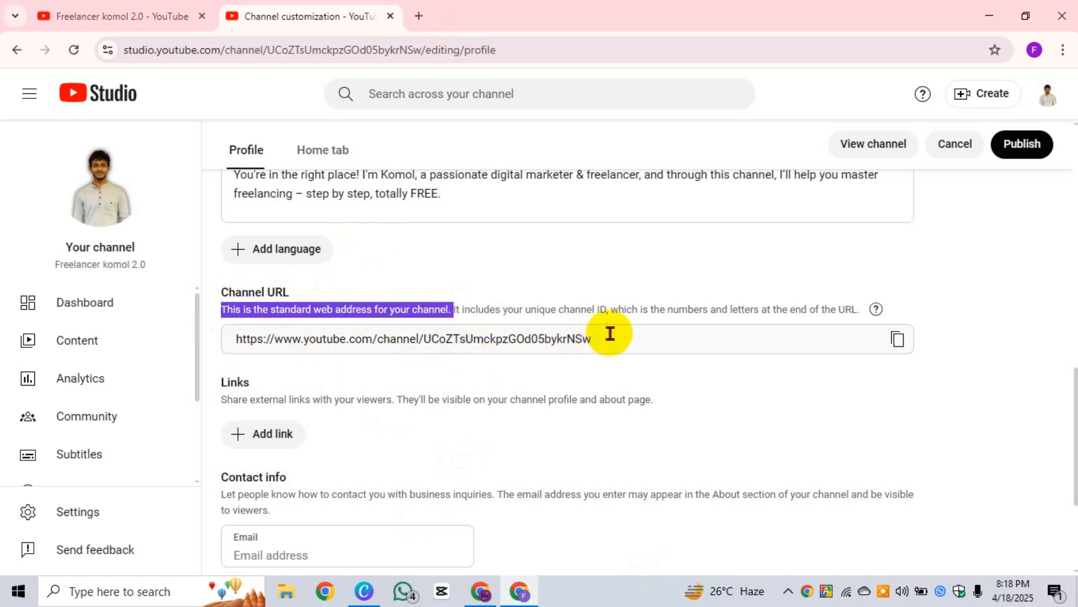
triple_click(578, 338)
drag(419, 339, 544, 339)
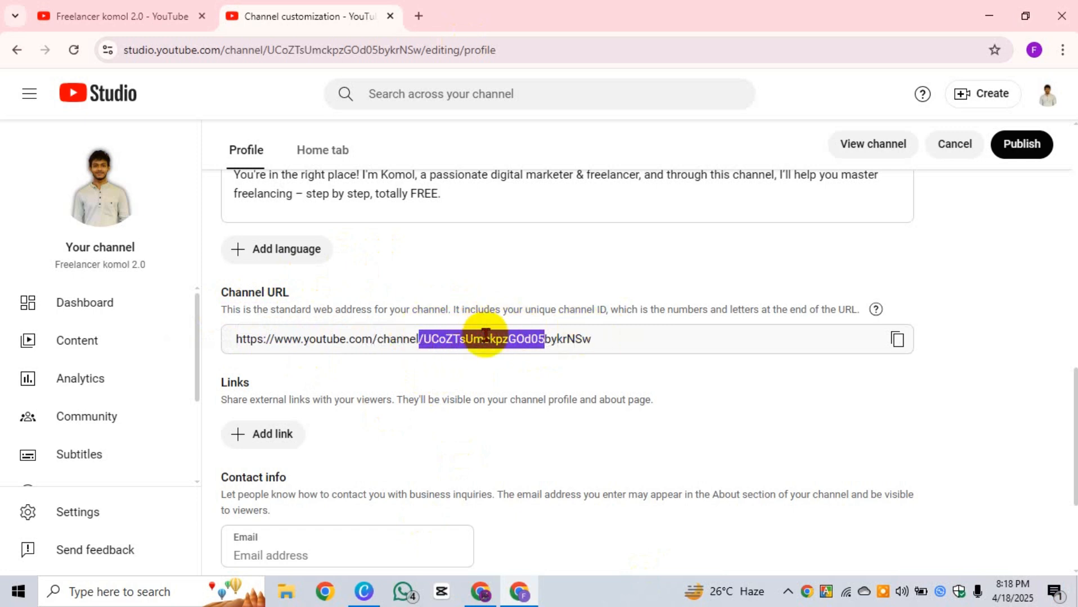
drag(454, 309, 754, 311)
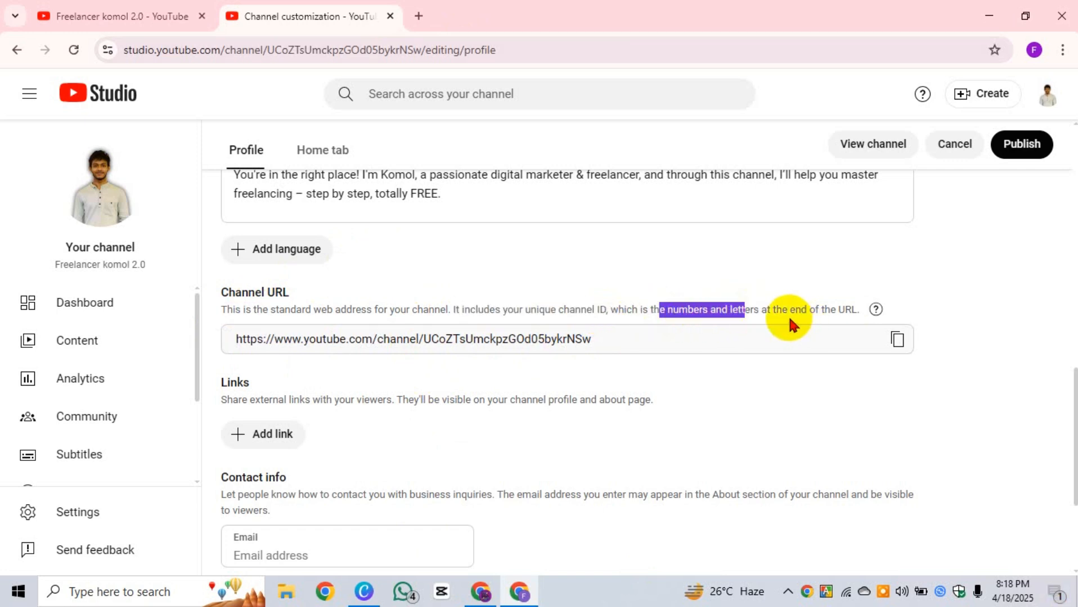
drag(858, 309, 241, 288)
triple_click(629, 340)
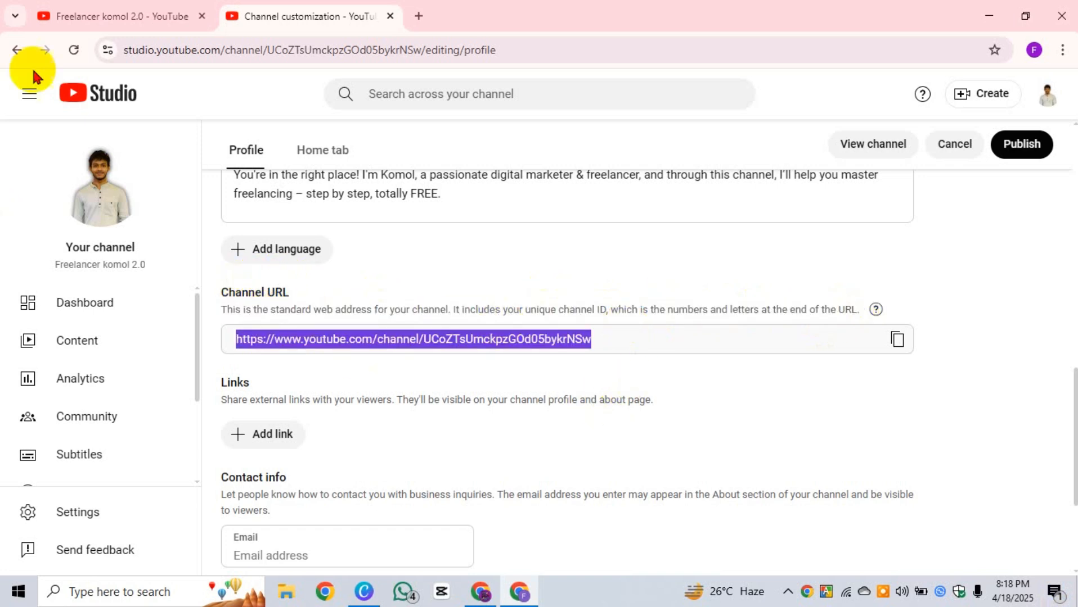
scroll(536, 350, down, 3)
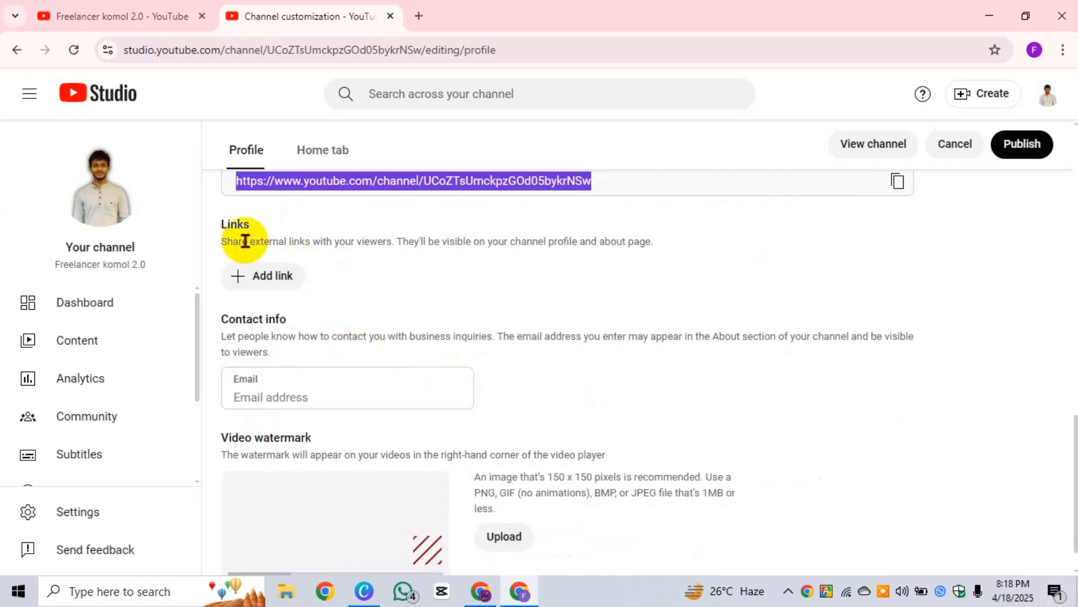
click(223, 241)
shift+click(661, 246)
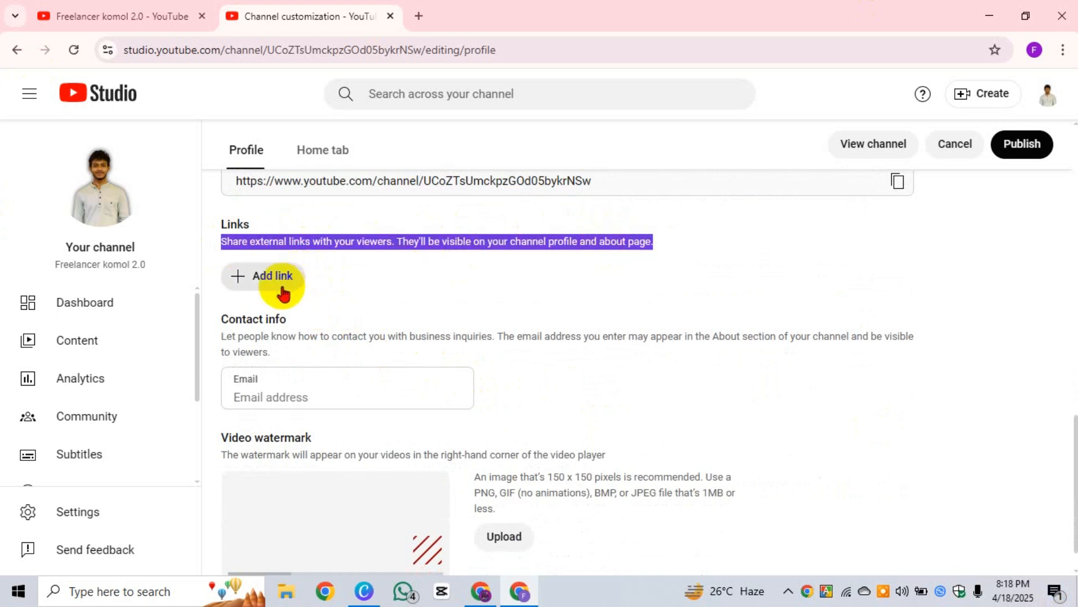
click(406, 255)
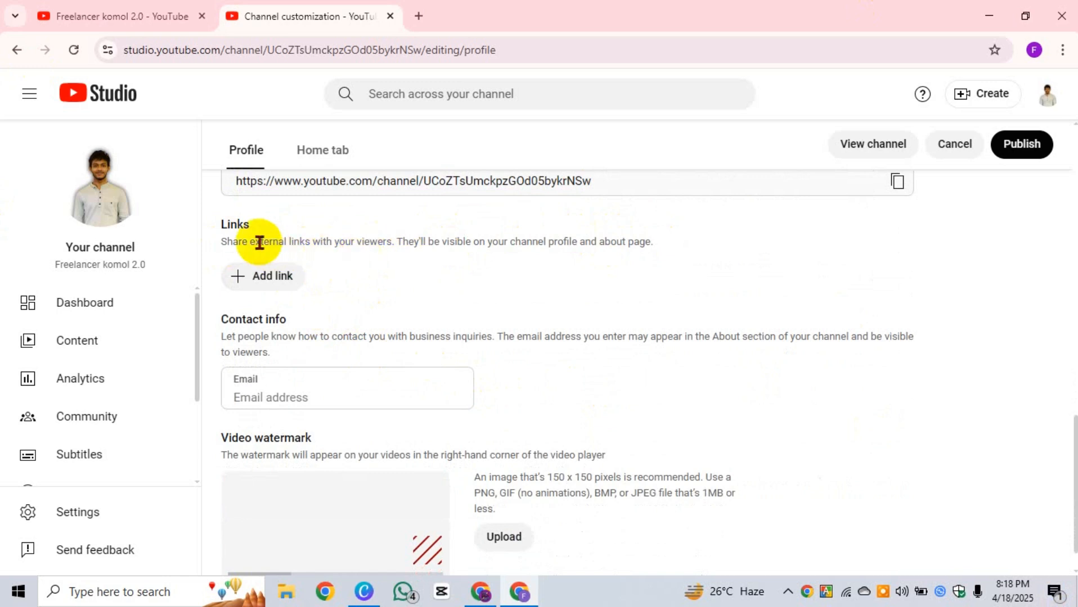
drag(223, 243, 661, 248)
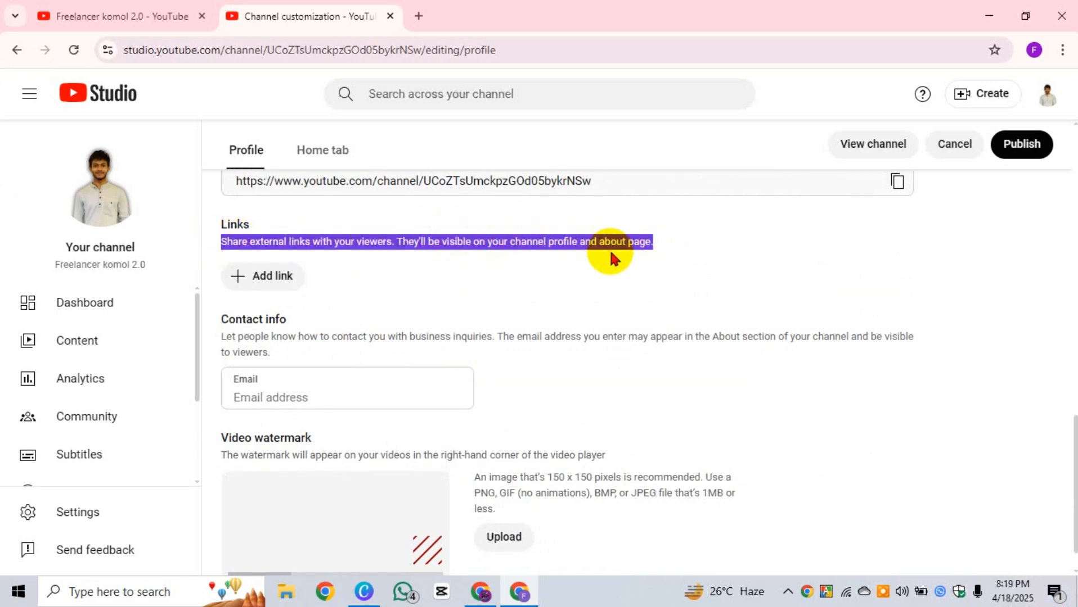
double_click(563, 242)
scroll(372, 219, up, 10)
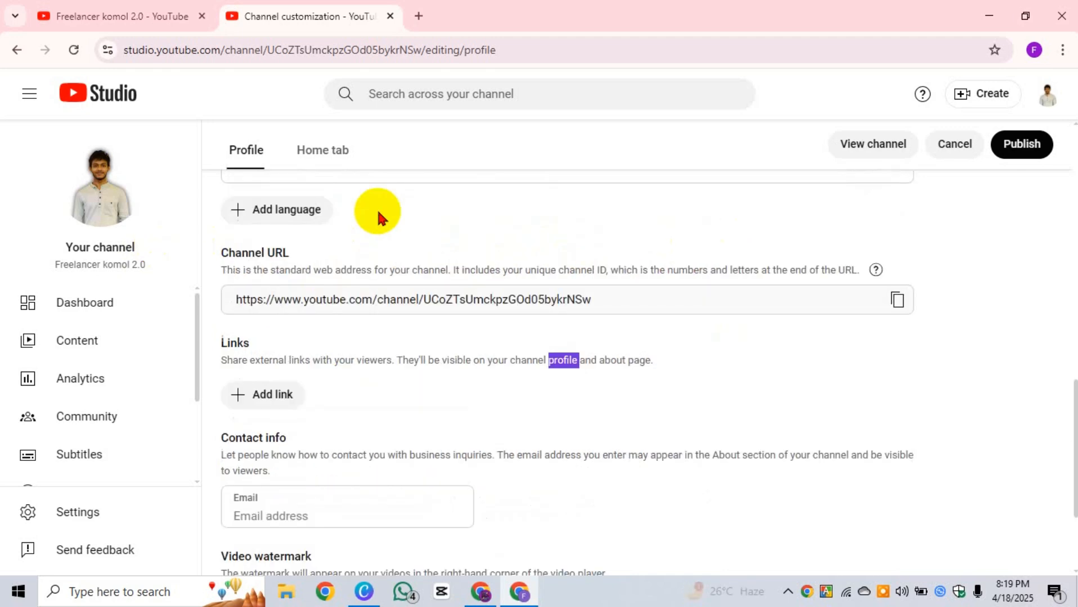
scroll(360, 228, down, 5)
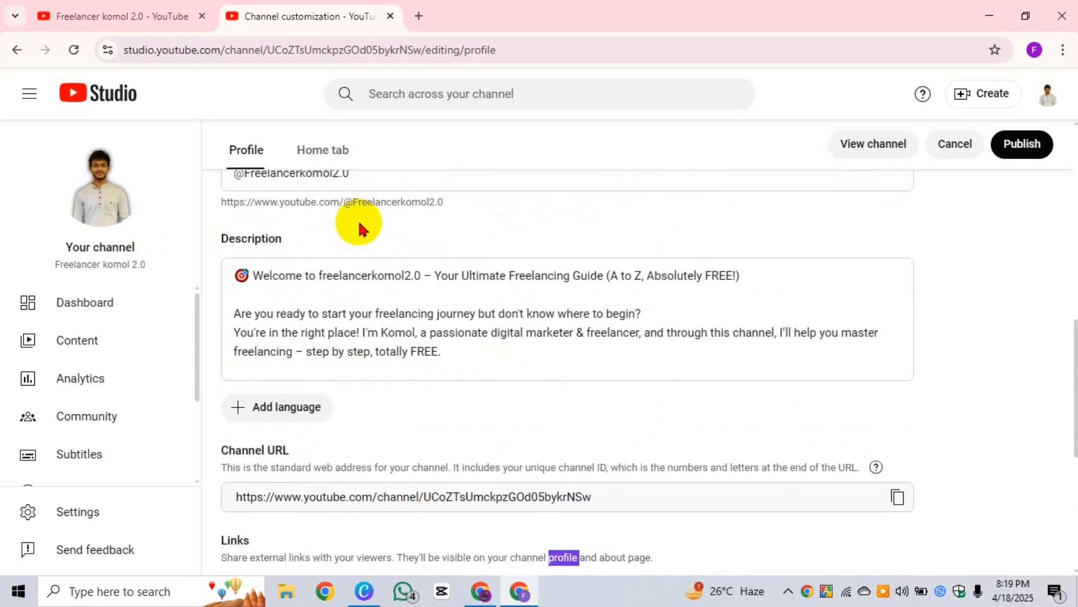
scroll(360, 227, down, 5)
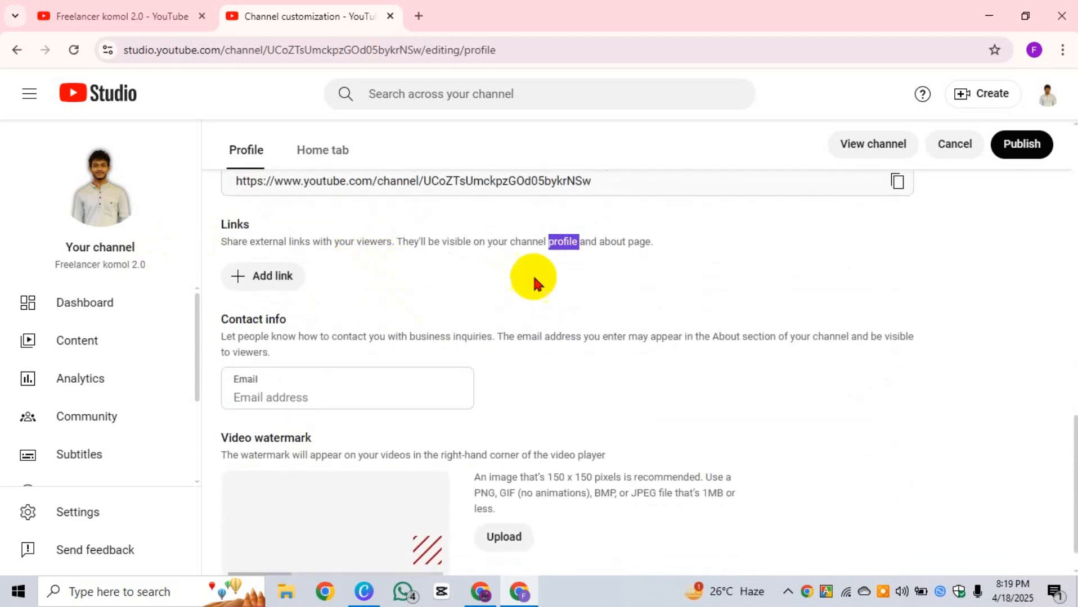
drag(654, 242, 235, 242)
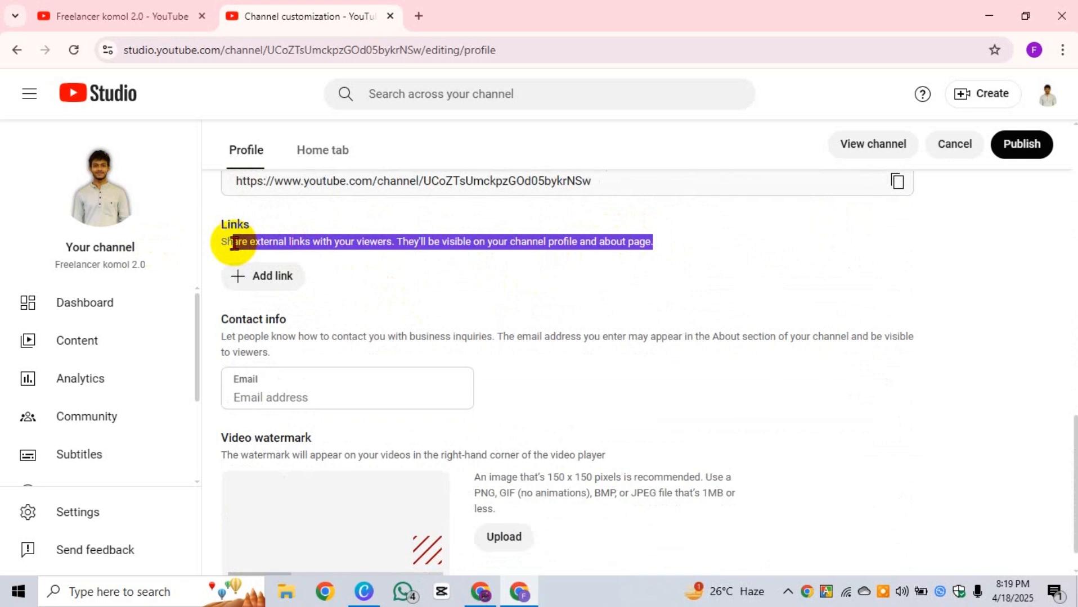
Step: Add a link entry, then delete its Facebook title so title and URL stay empty
click(273, 278)
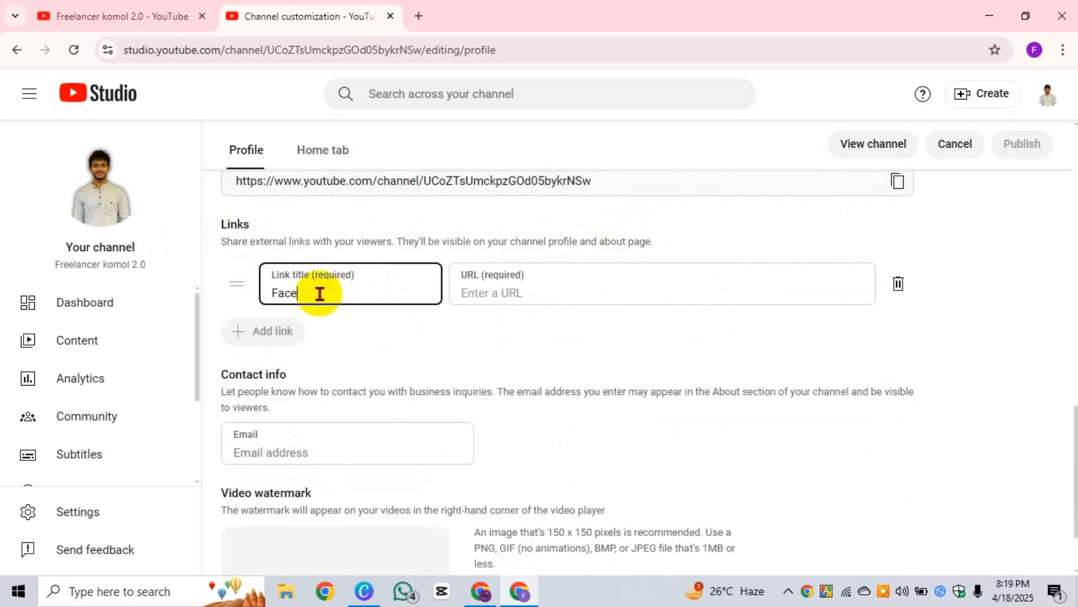
click(493, 296)
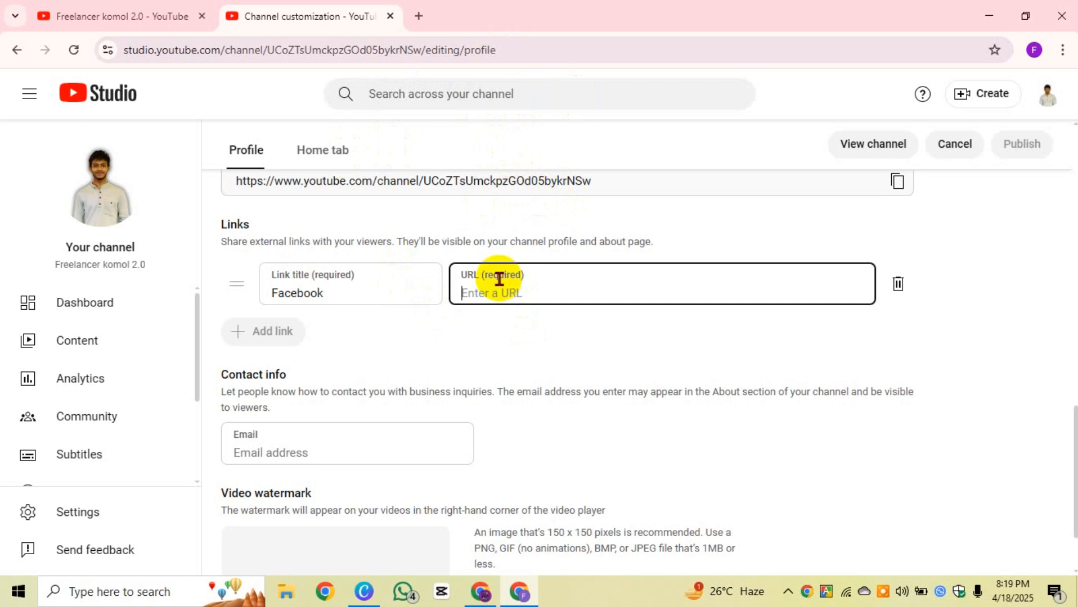
drag(377, 285, 221, 291)
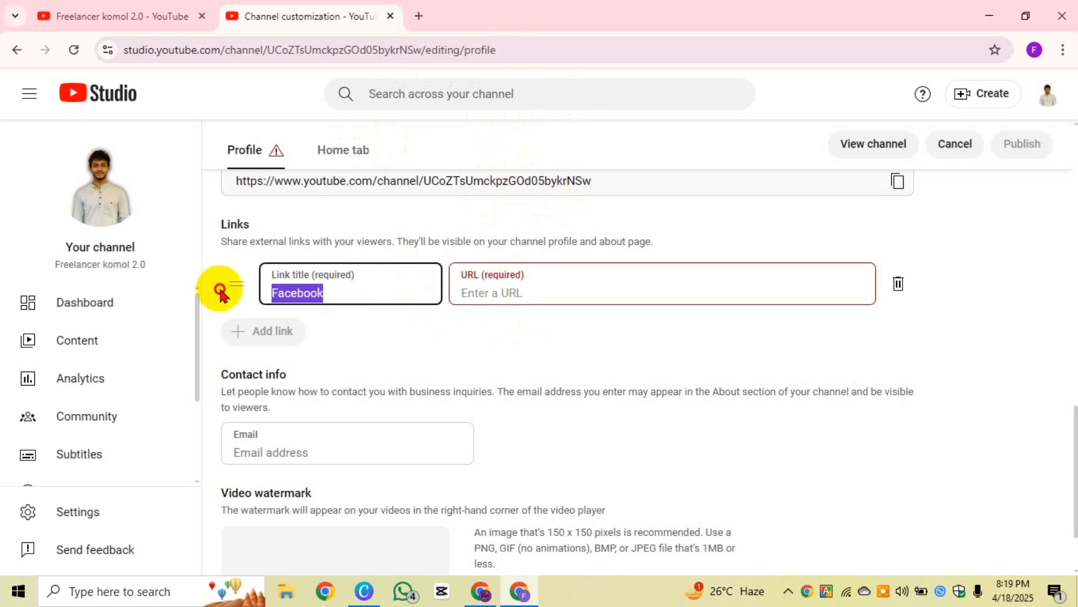
key(BackSpace)
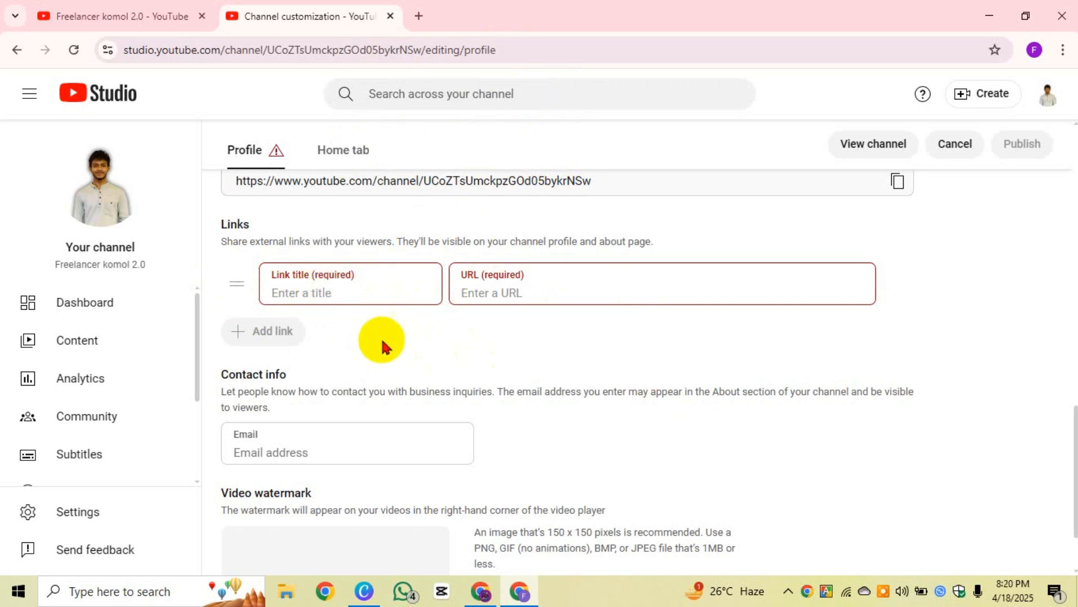
Step: Scroll through Studio's Channel customization page and review the Contact info section
scroll(313, 377, down, 1)
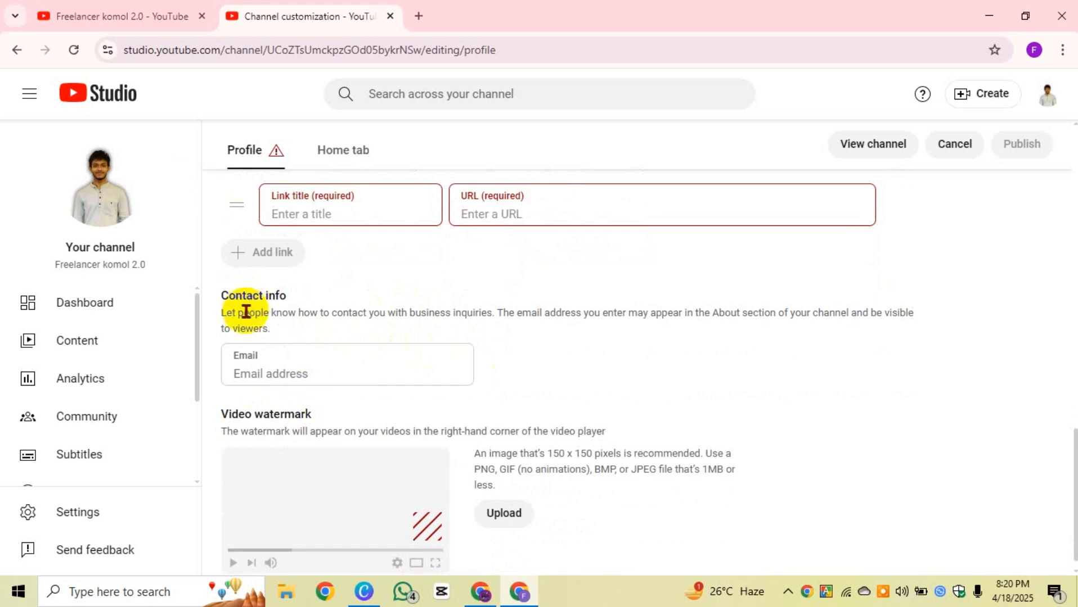
drag(222, 303, 323, 298)
click(400, 269)
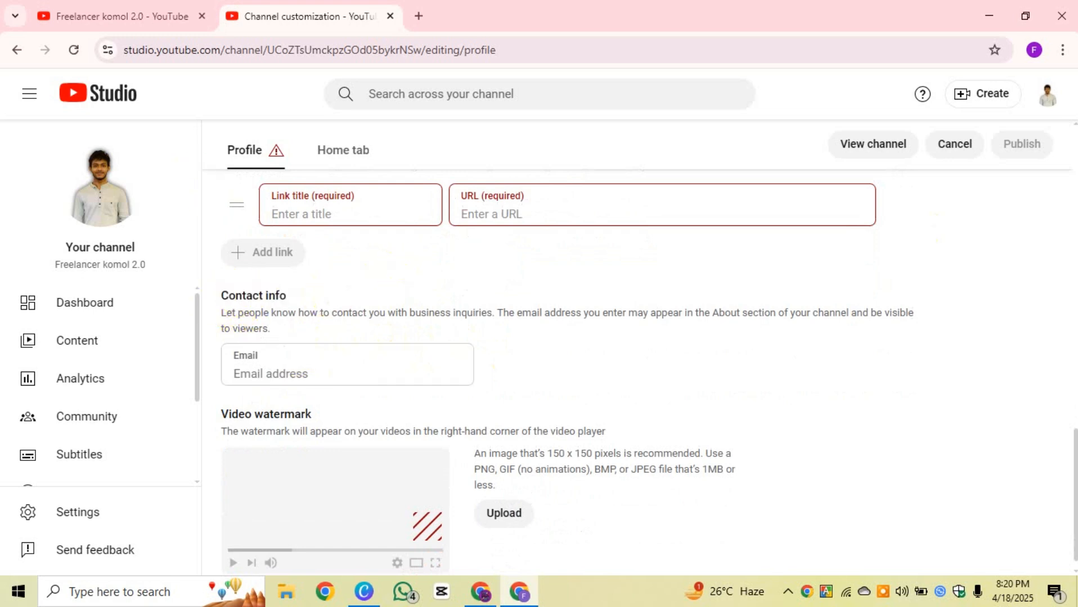
scroll(360, 377, down, 1)
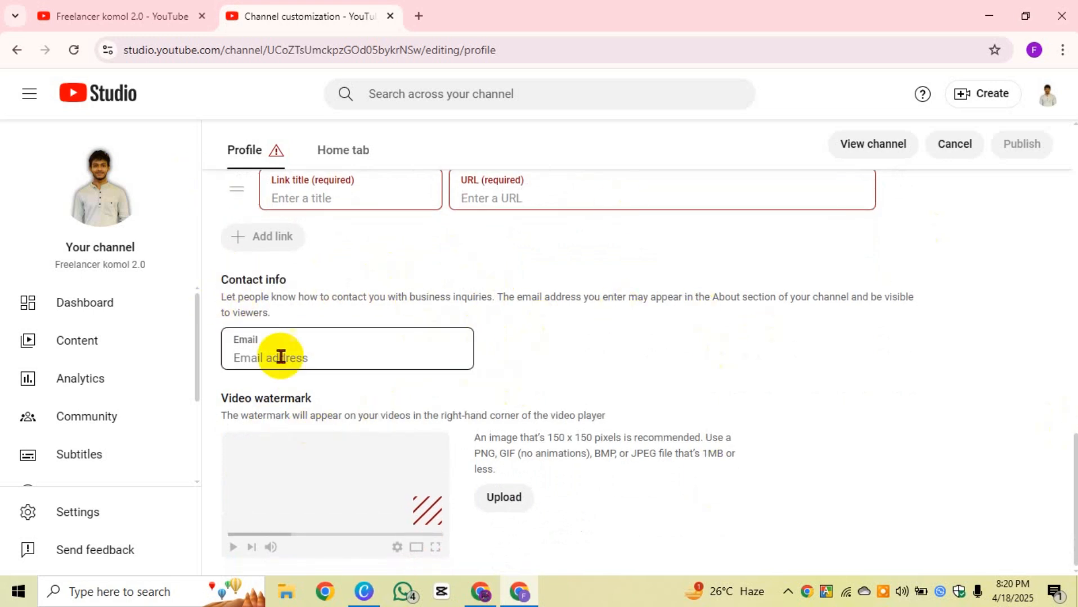
drag(308, 278, 320, 315)
click(320, 315)
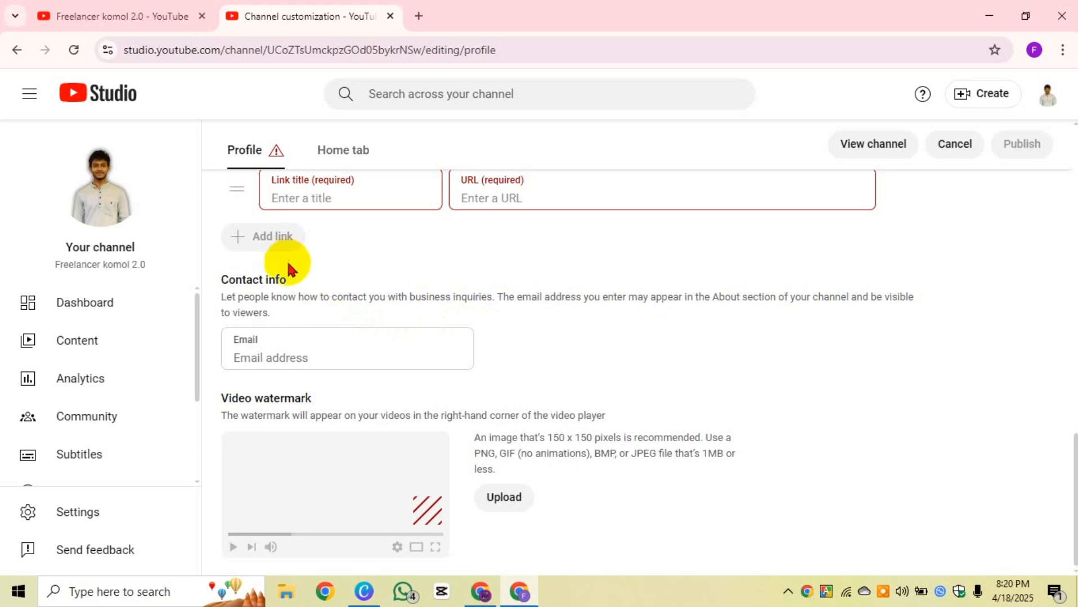
scroll(461, 318, up, 5)
Step: On the public channel tab, open More info to check the web address and Apr 18, 2025 join date
click(110, 12)
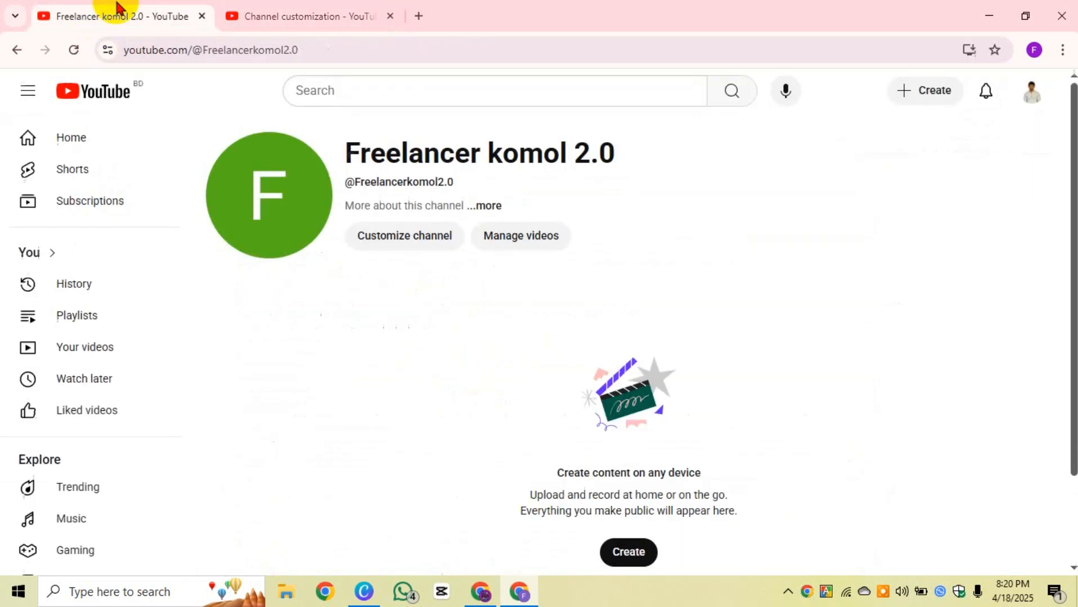
click(489, 207)
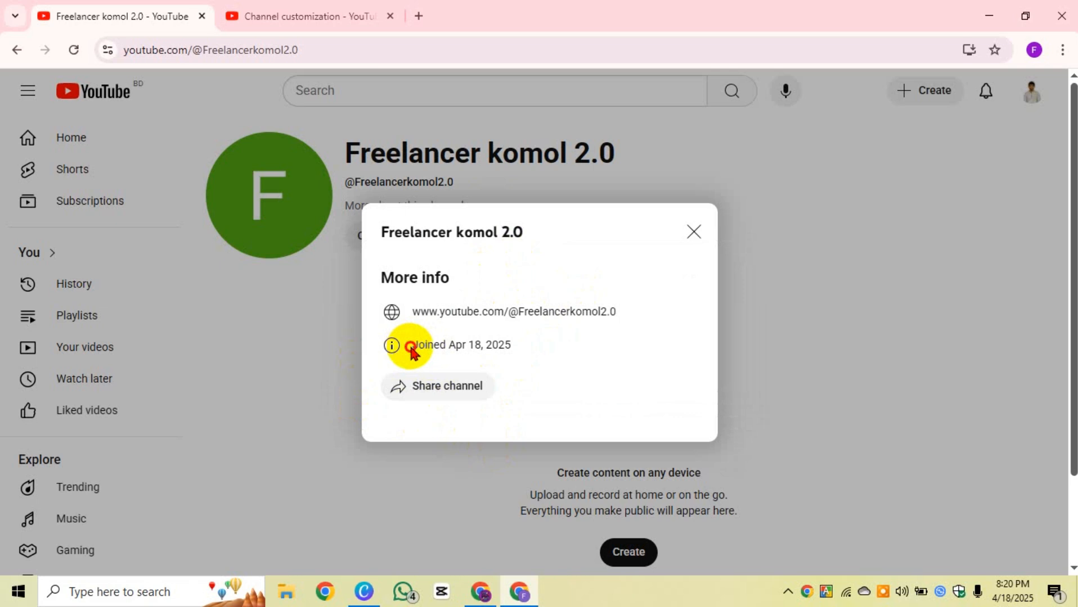
drag(411, 347, 551, 352)
click(551, 352)
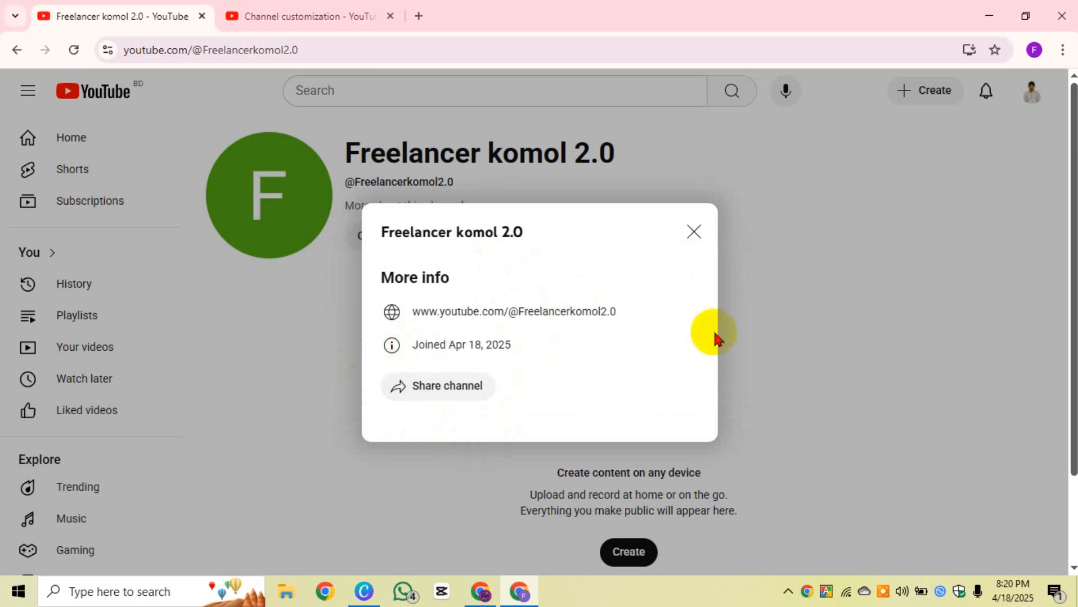
drag(616, 315, 419, 314)
click(486, 420)
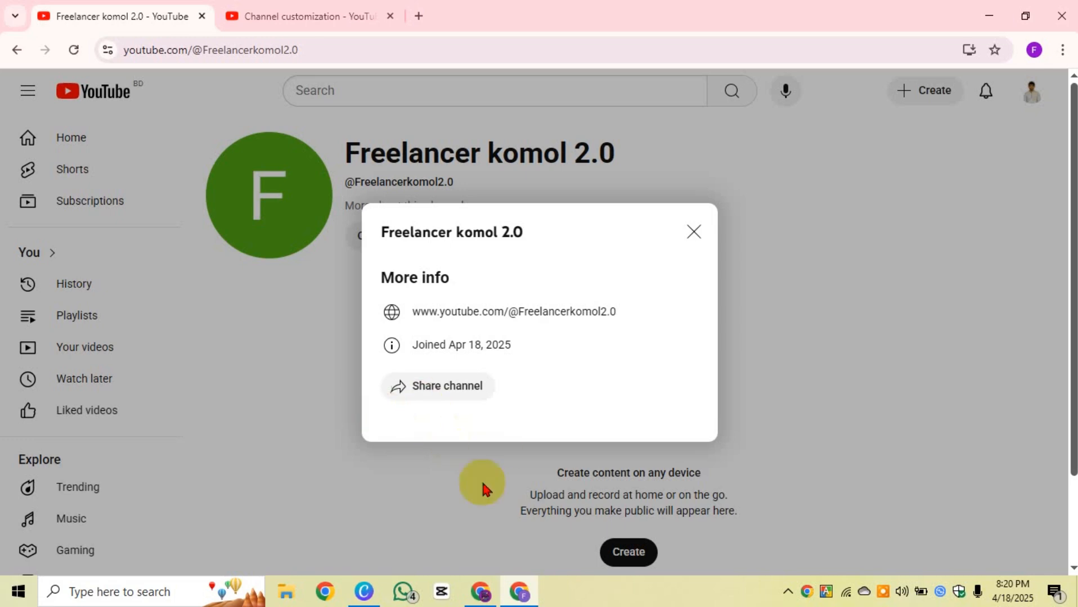
Step: Close the More info panel and return to Studio's Channel customization page
click(696, 234)
click(310, 16)
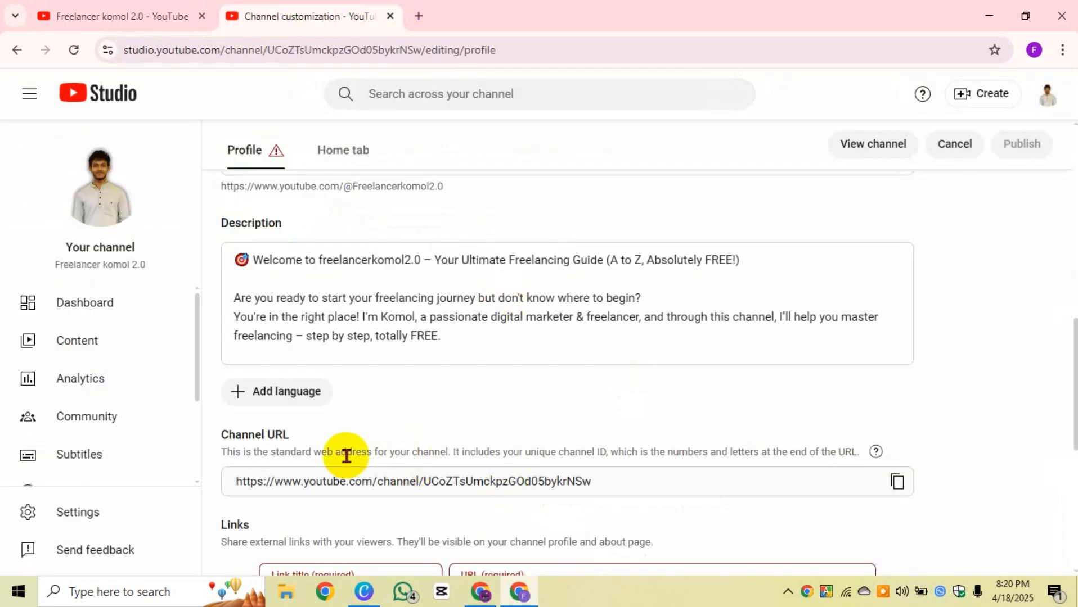
scroll(330, 408, down, 4)
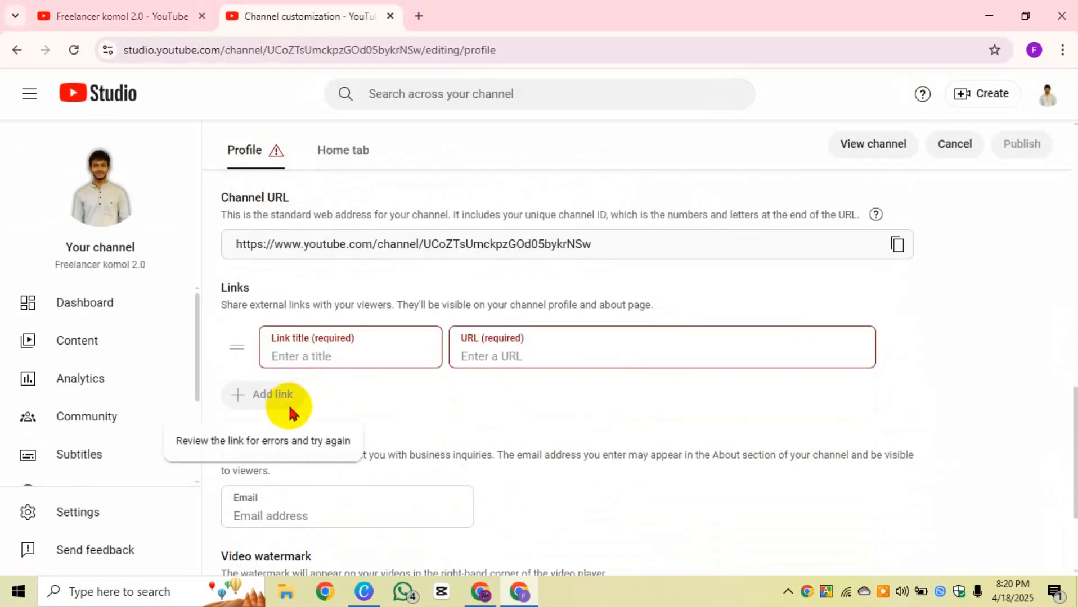
scroll(292, 405, down, 3)
click(301, 351)
Step: Delete the empty link title and URL row from the Links section
scroll(324, 290, up, 1)
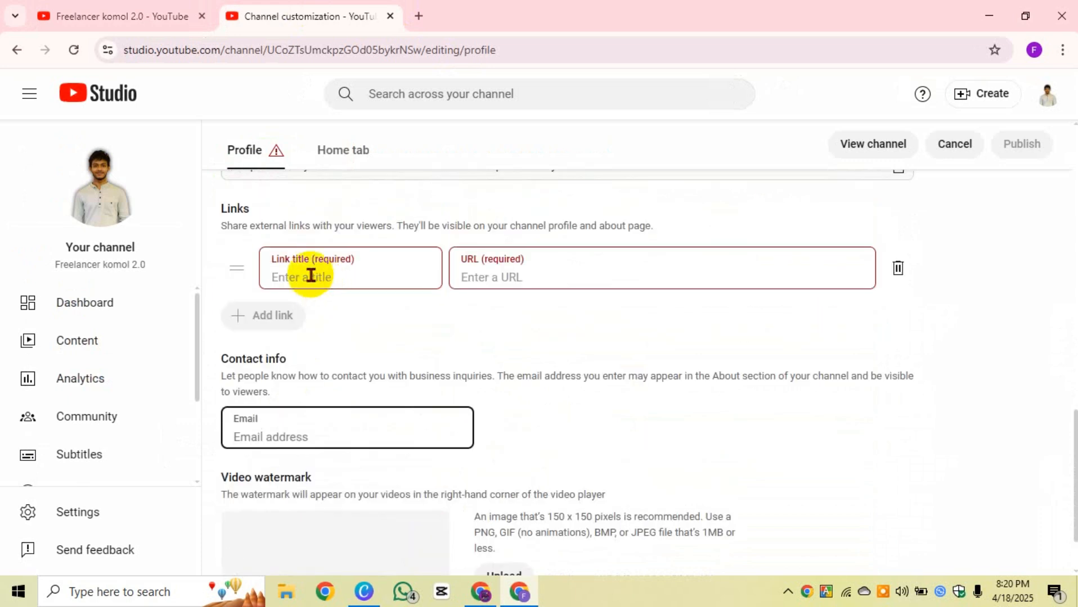
click(899, 268)
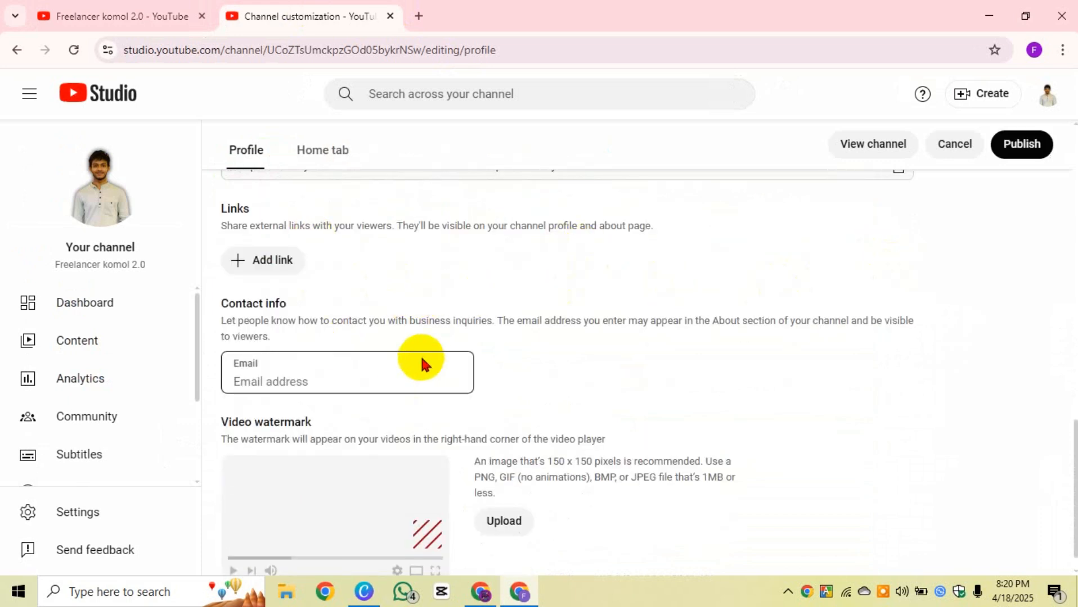
scroll(360, 352, down, 1)
click(301, 344)
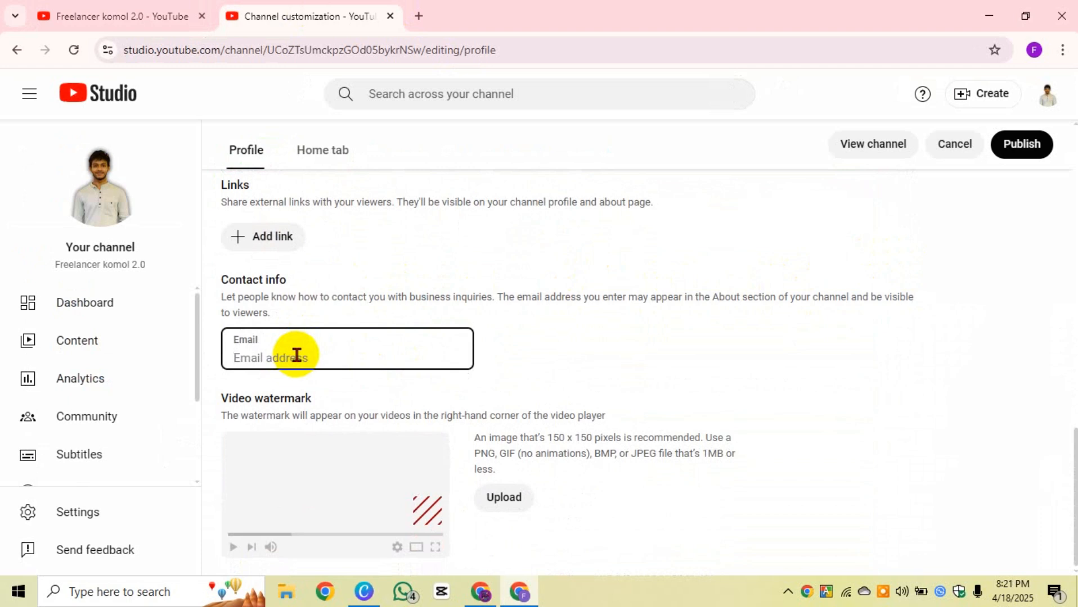
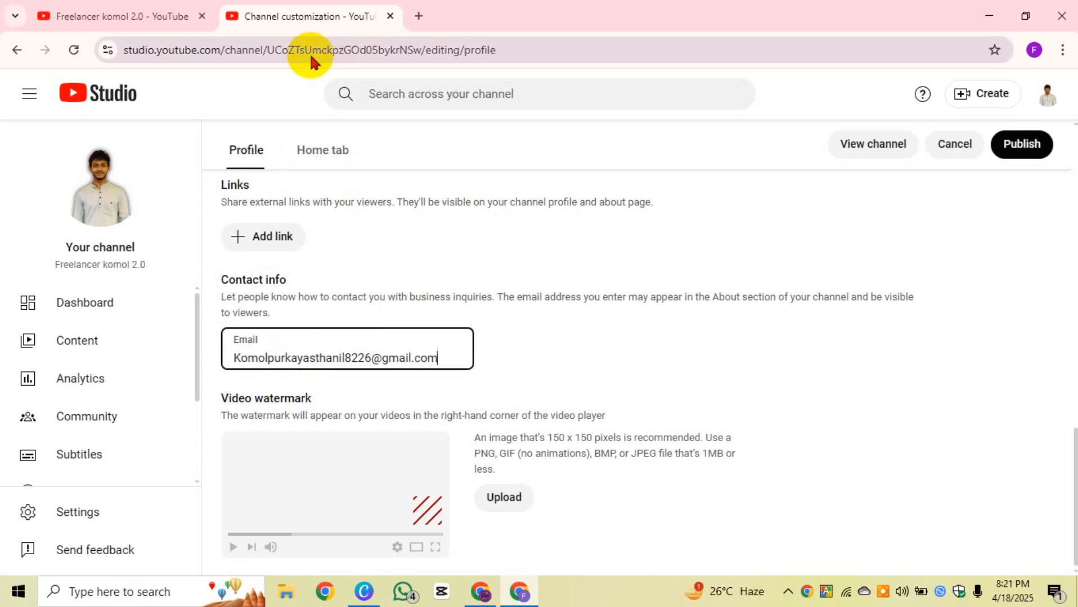
Step: Type the channel's business Gmail address into the Contact info Email field
drag(451, 360, 224, 380)
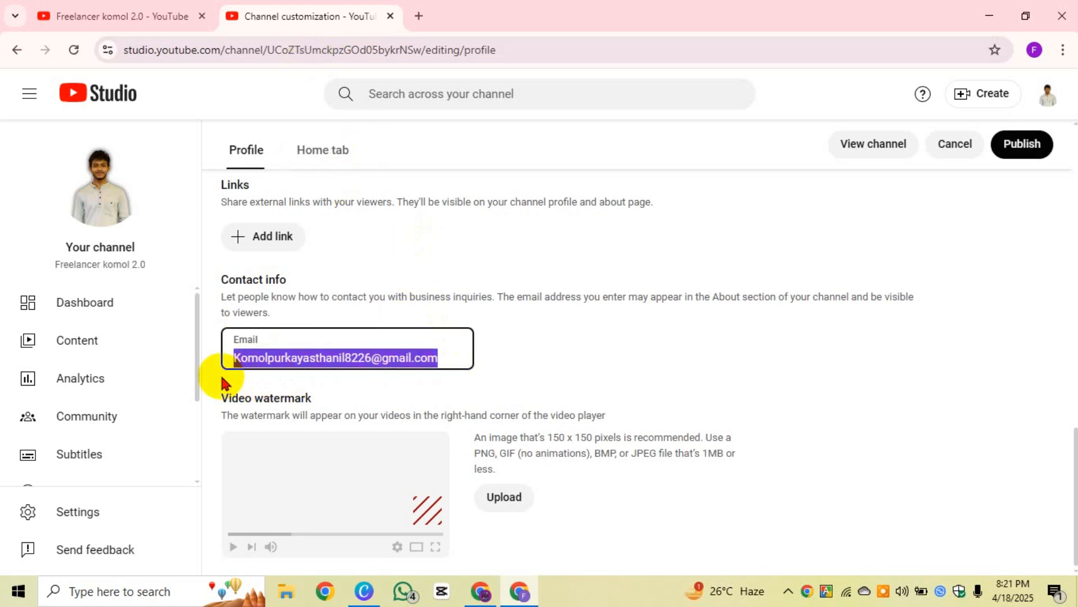
click(532, 341)
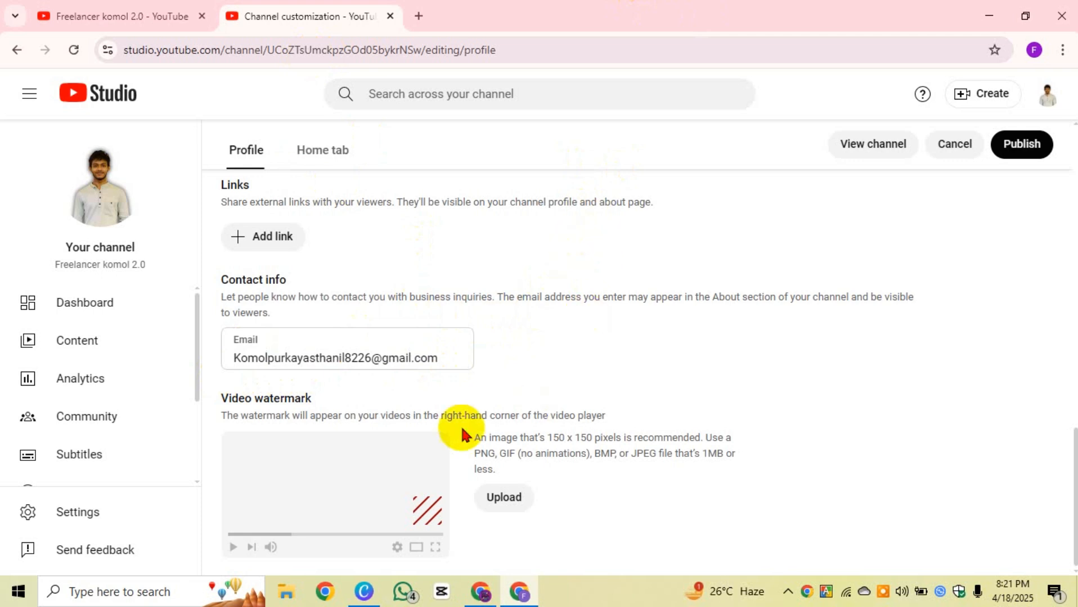
Step: Double-check the entered contact e-mail address for accuracy
drag(447, 360, 208, 360)
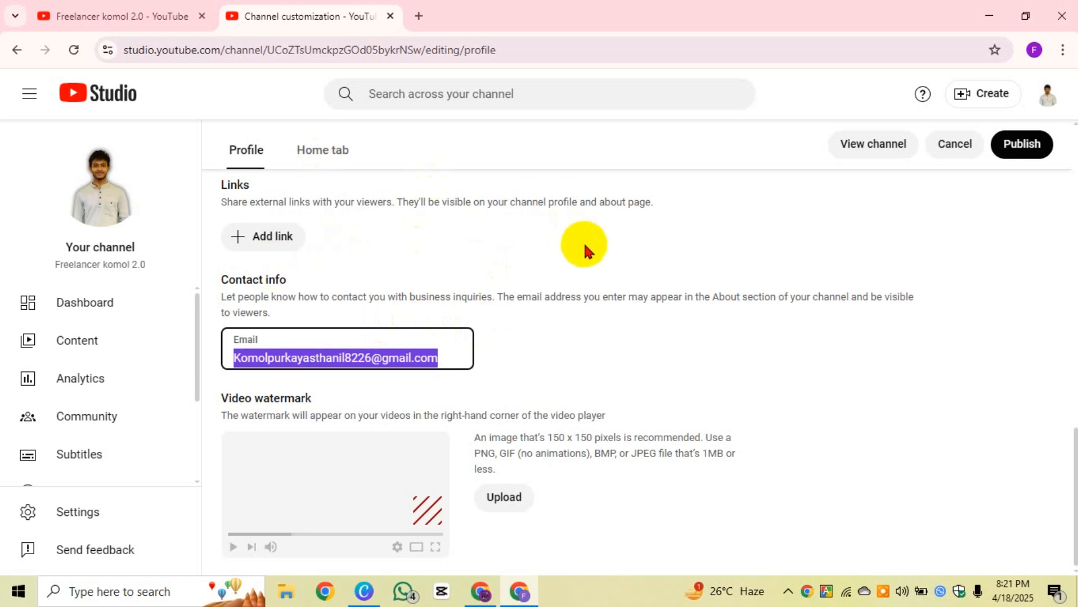
click(637, 362)
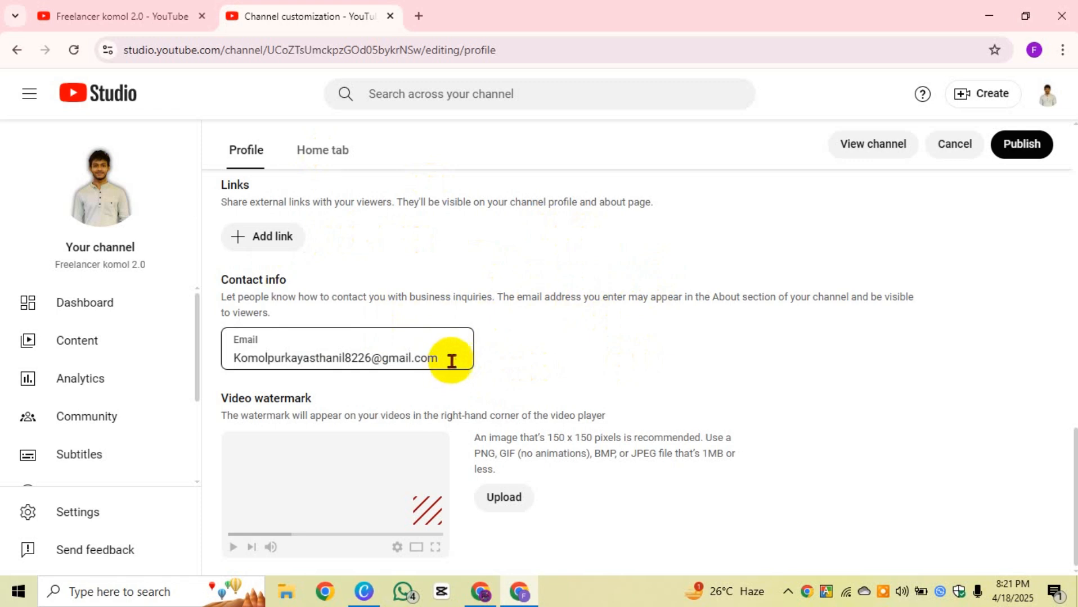
drag(456, 358, 207, 348)
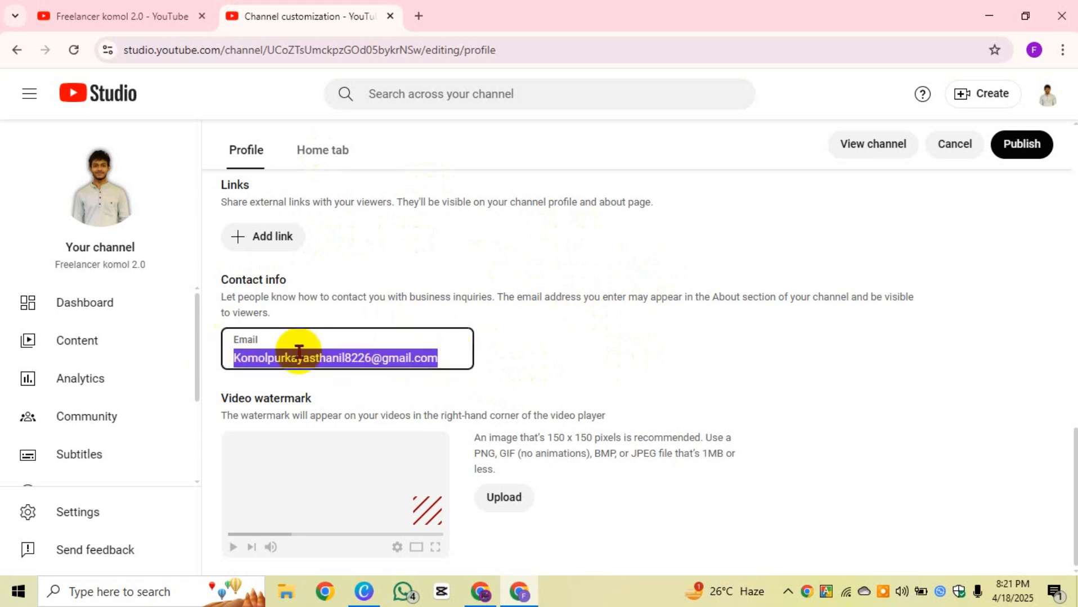
click(378, 358)
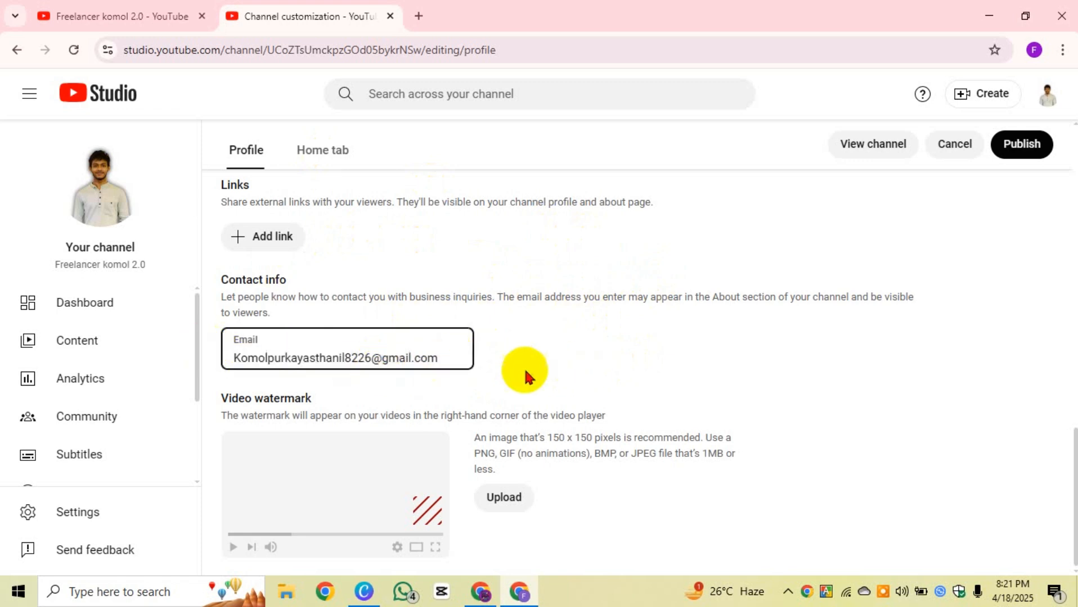
drag(445, 359, 198, 367)
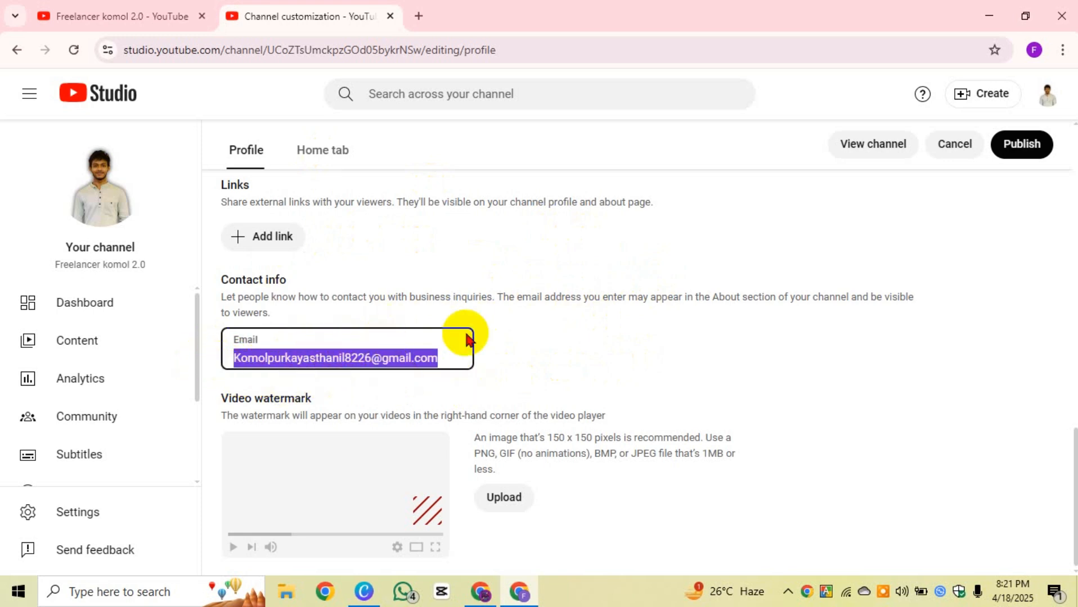
click(497, 364)
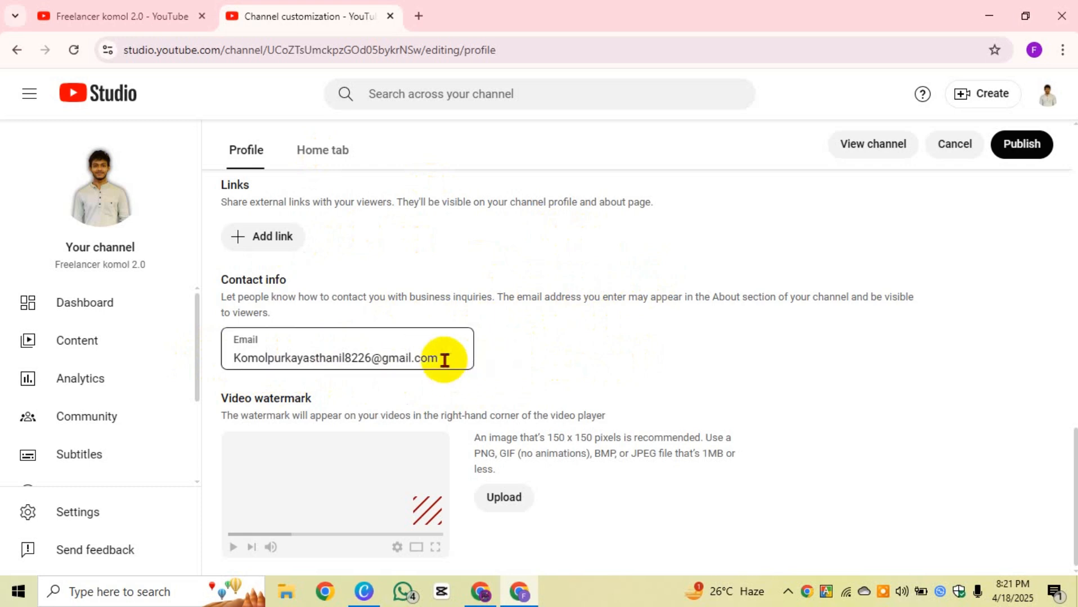
drag(445, 360, 224, 353)
click(534, 350)
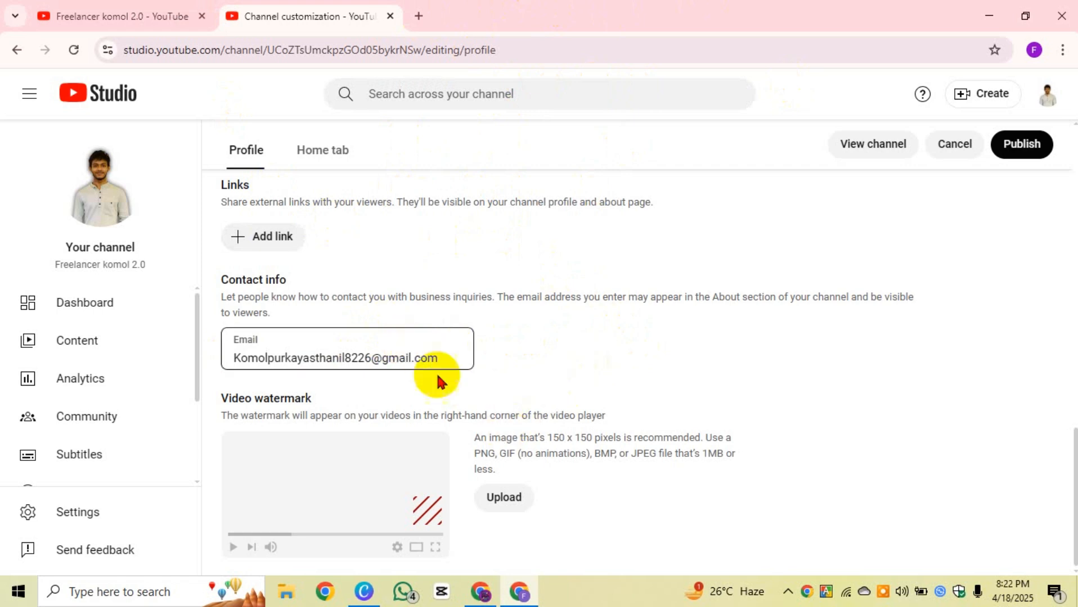
drag(439, 358, 190, 349)
click(443, 413)
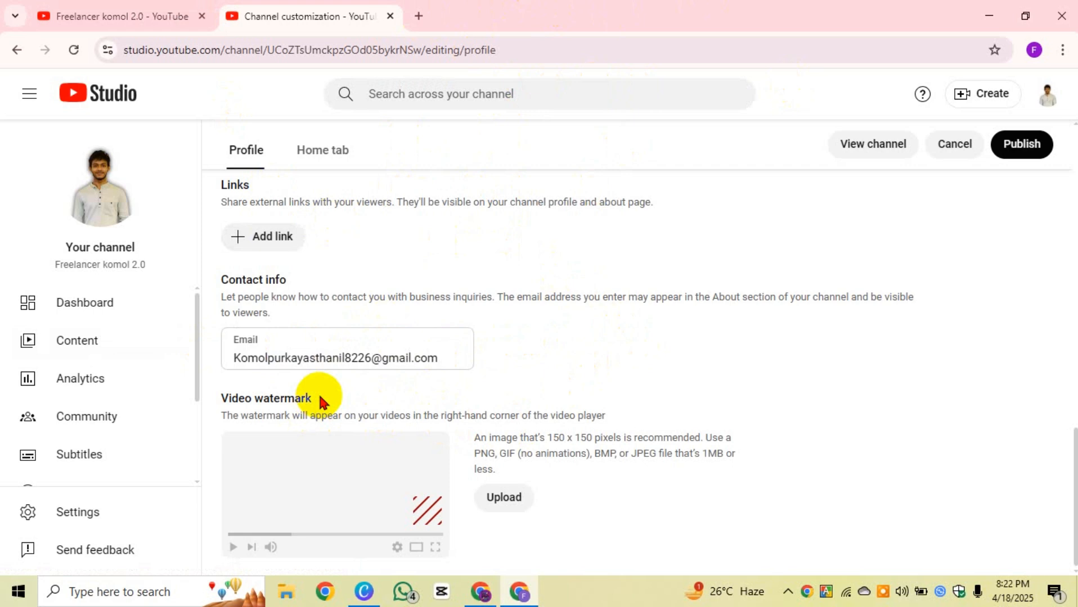
mouse_move(321, 400)
mouse_down()
mouse_move(220, 394)
mouse_move(324, 404)
mouse_up()
Step: Read the Video watermark guidance, then cancel the image picker, leaving no watermark set
click(392, 416)
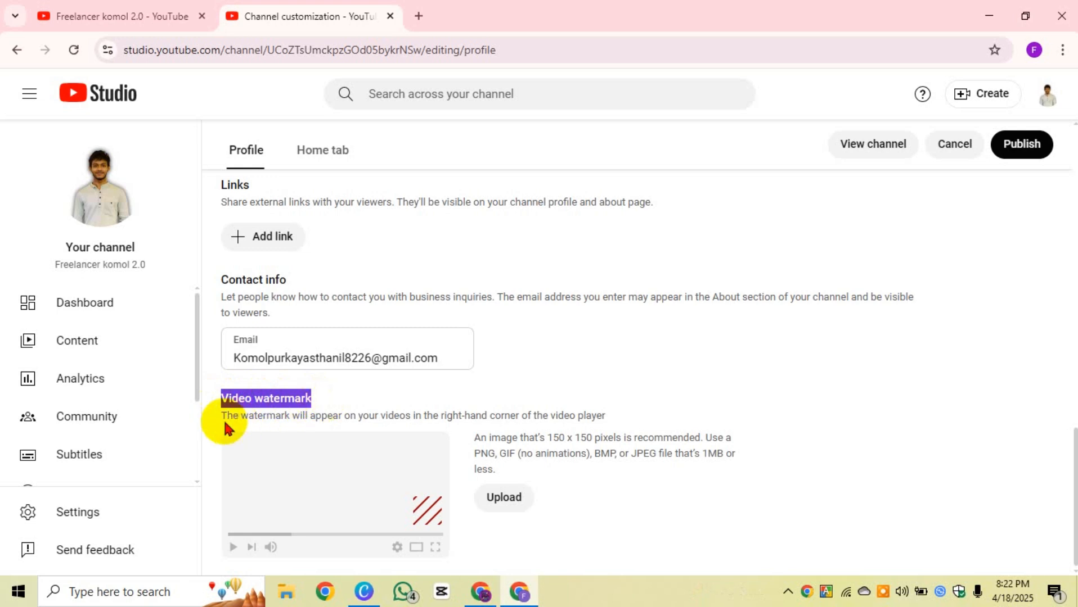
drag(223, 416, 593, 416)
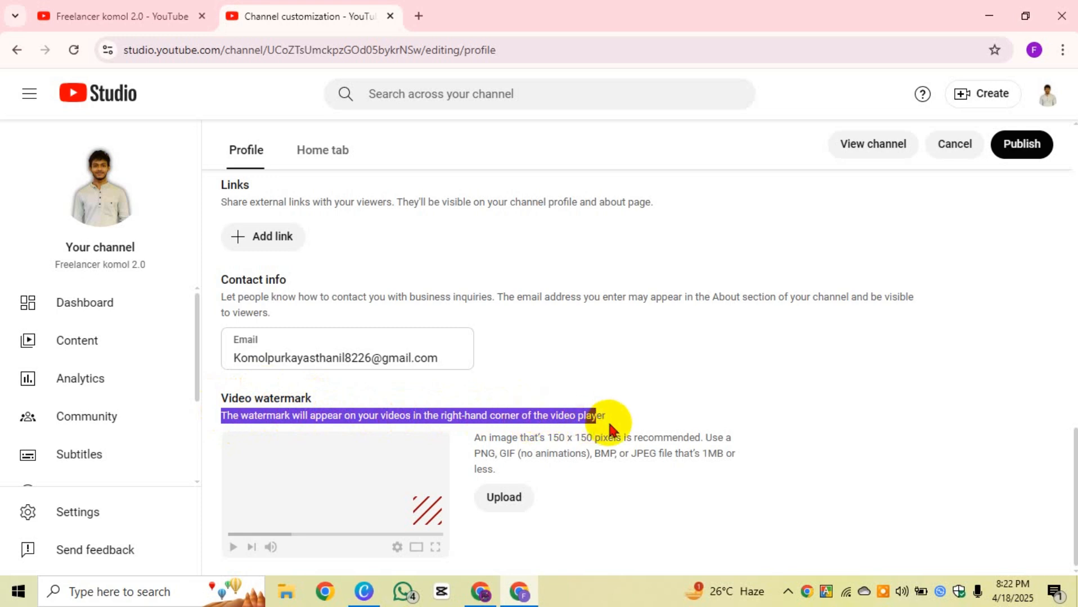
drag(613, 417, 487, 416)
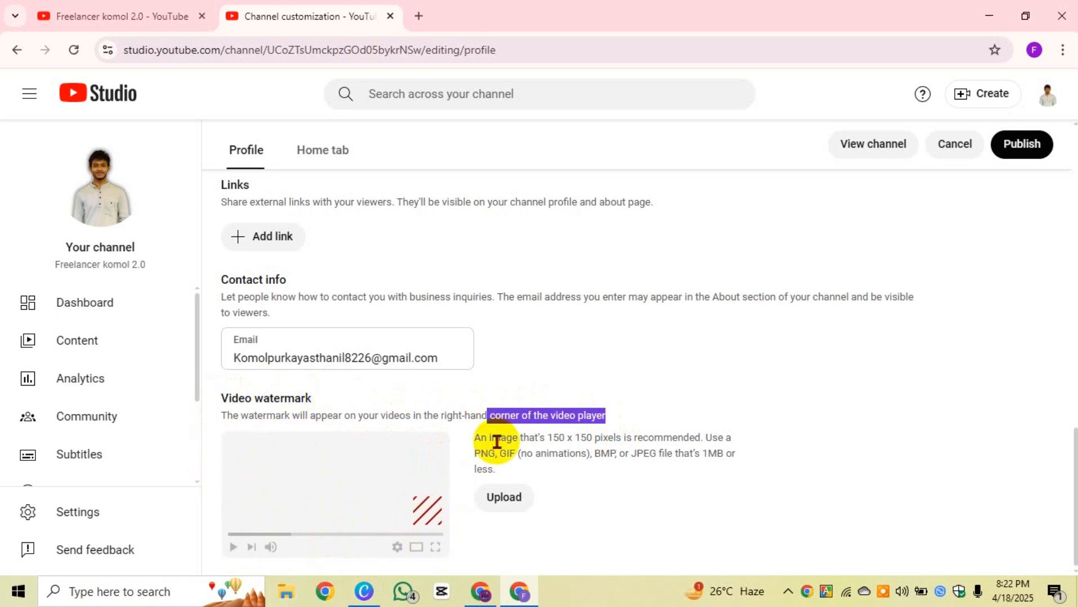
click(517, 508)
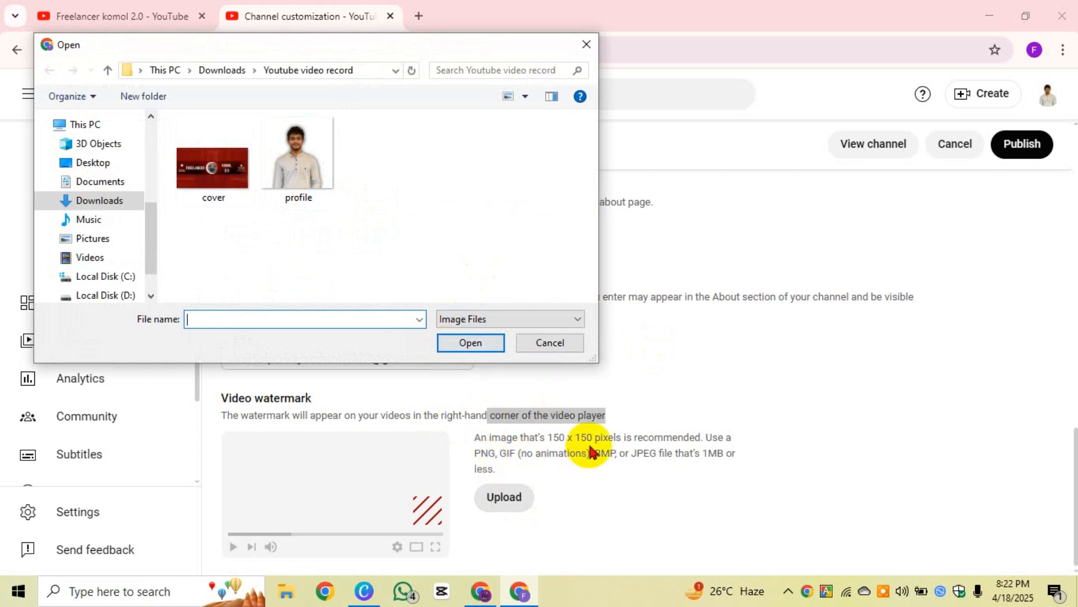
click(526, 344)
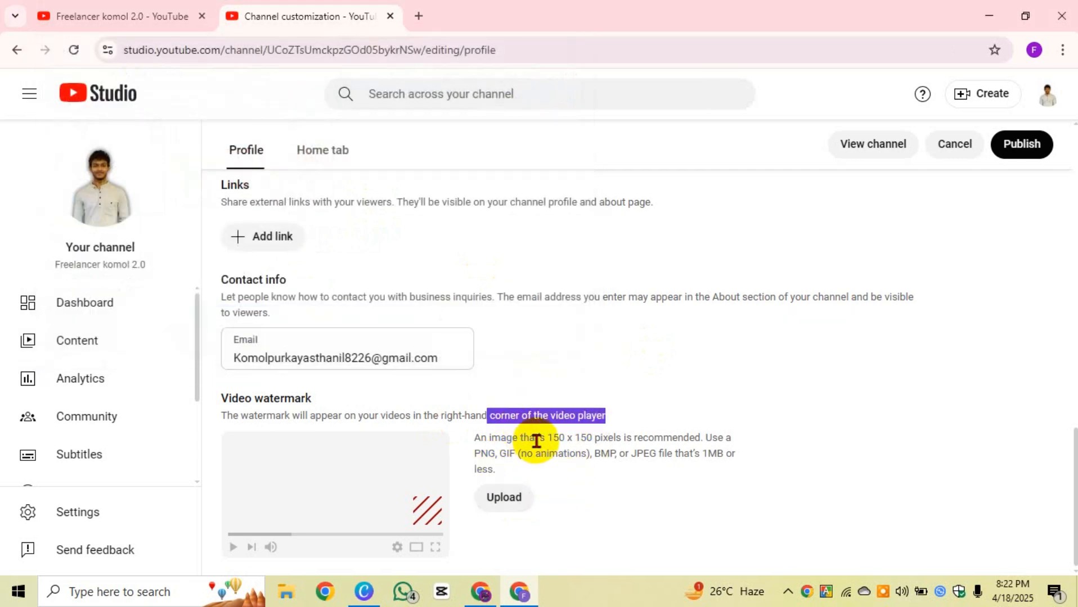
drag(548, 437, 621, 436)
click(620, 476)
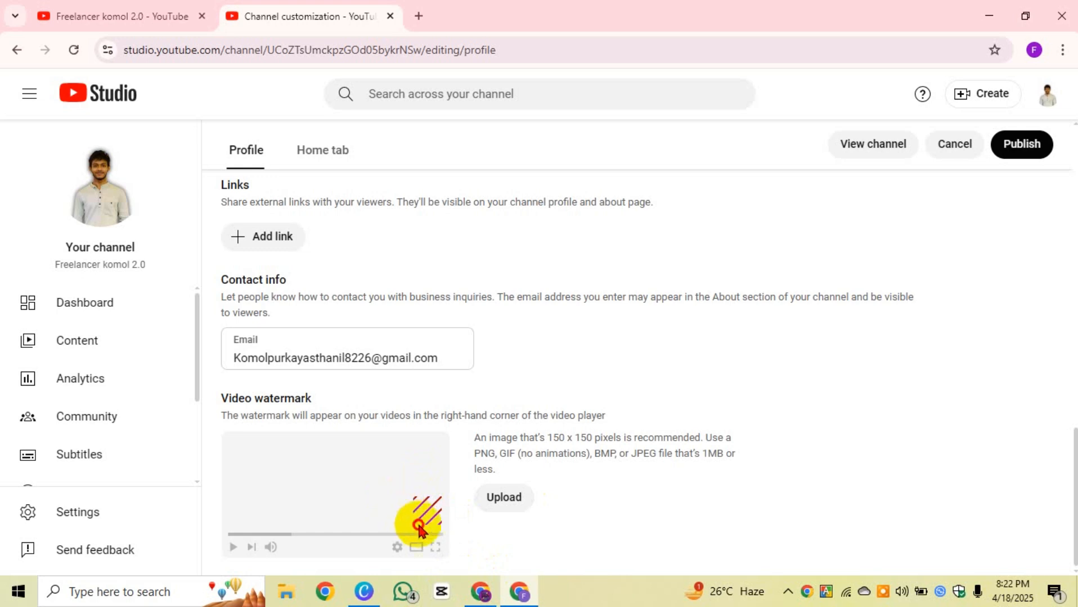
Step: Review the Profile page and publish the channel profile changes
click(446, 534)
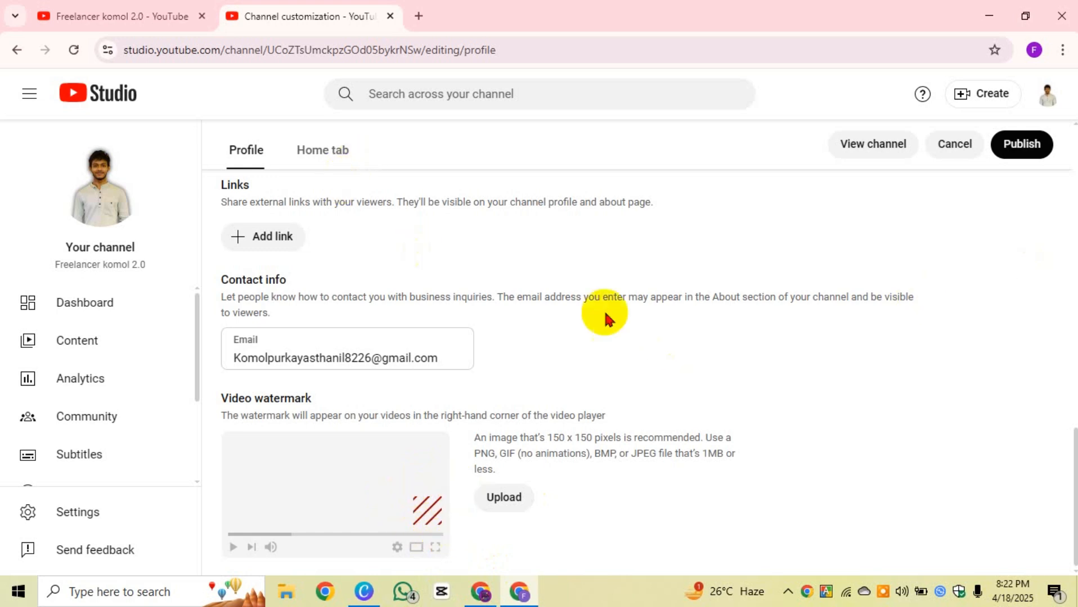
scroll(777, 315, up, 10)
scroll(454, 303, up, 4)
scroll(439, 349, down, 12)
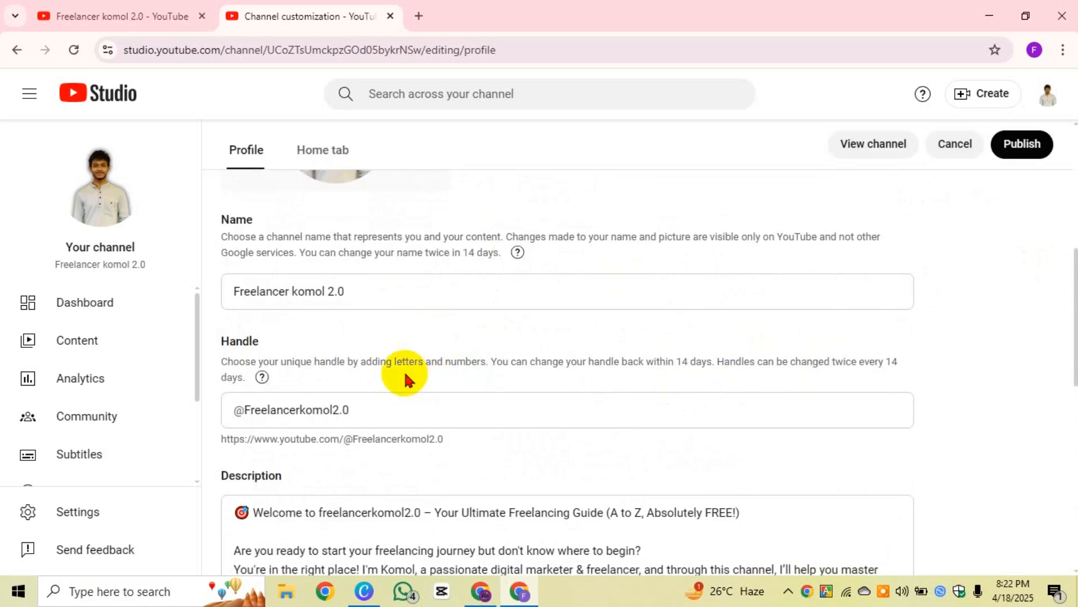
scroll(96, 385, down, 3)
scroll(157, 408, up, 3)
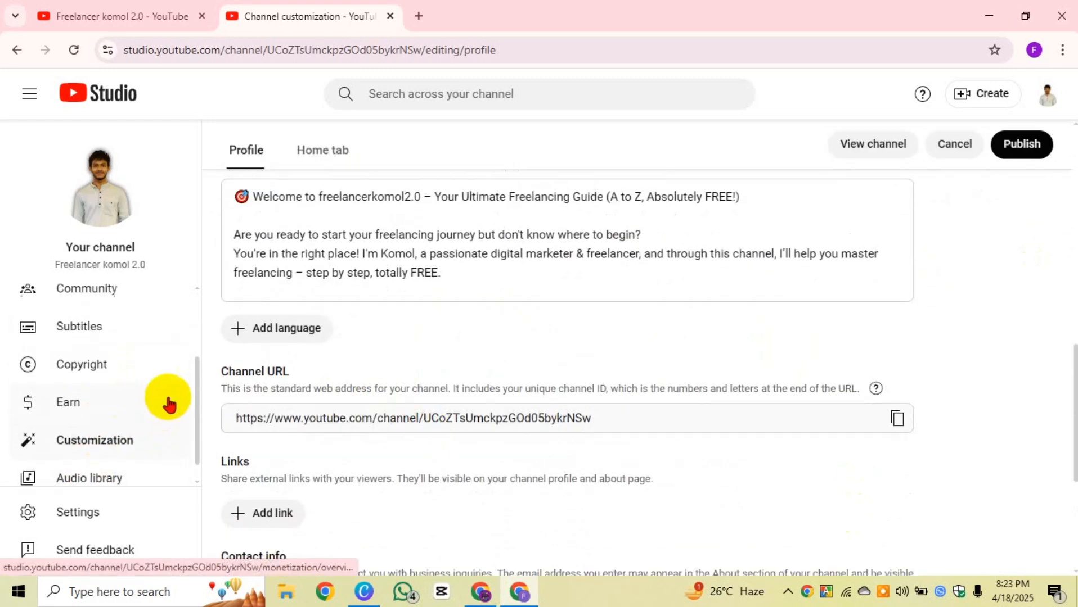
scroll(112, 425, down, 3)
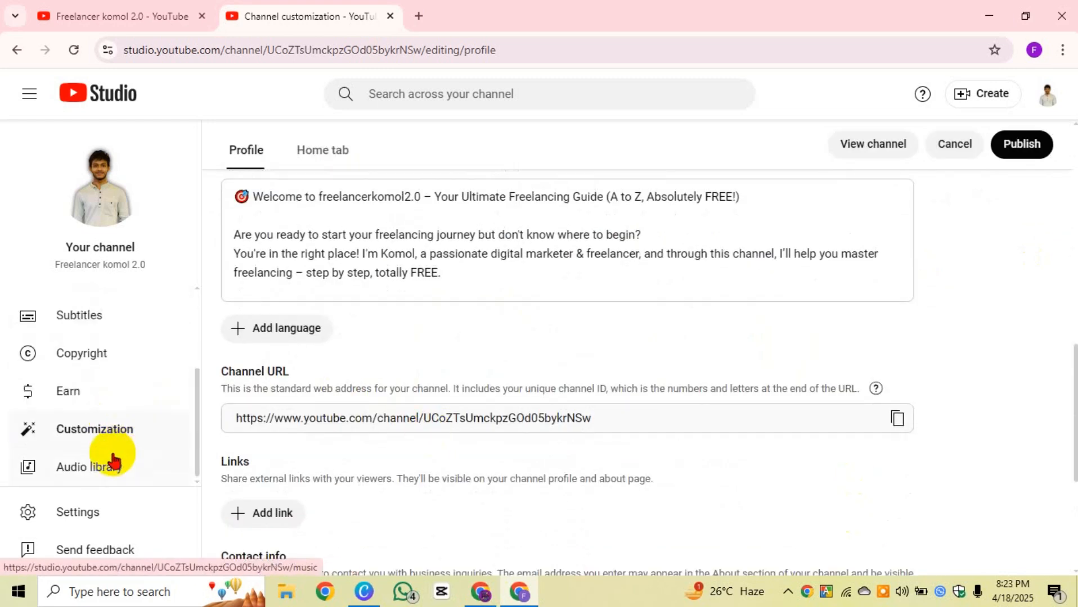
scroll(104, 441, up, 3)
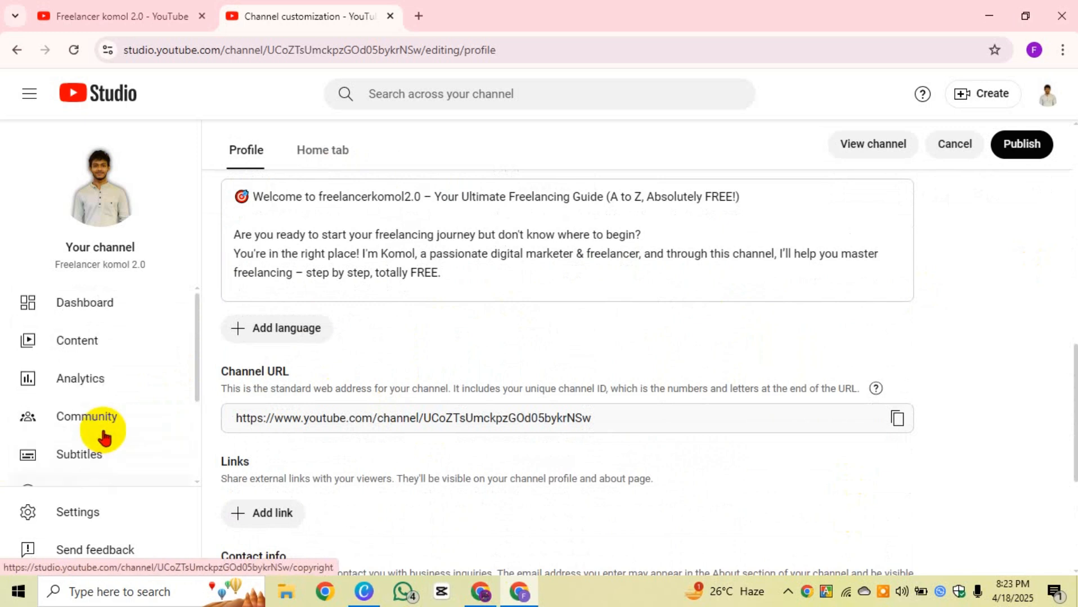
click(1023, 145)
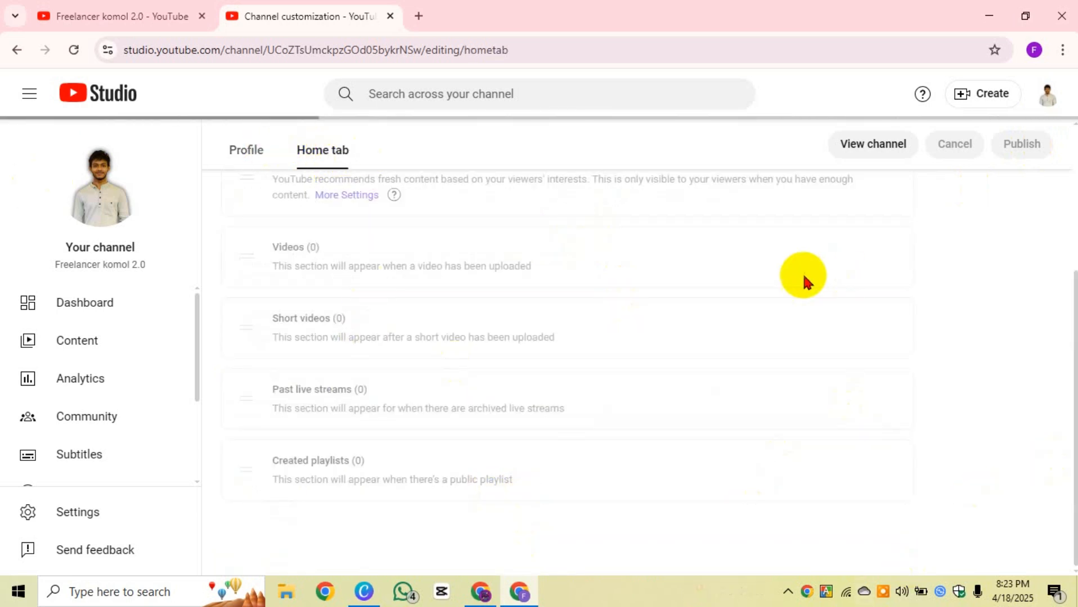
Step: Open the public channel page from the 'Changes published' notification via Go to channel
scroll(337, 403, up, 3)
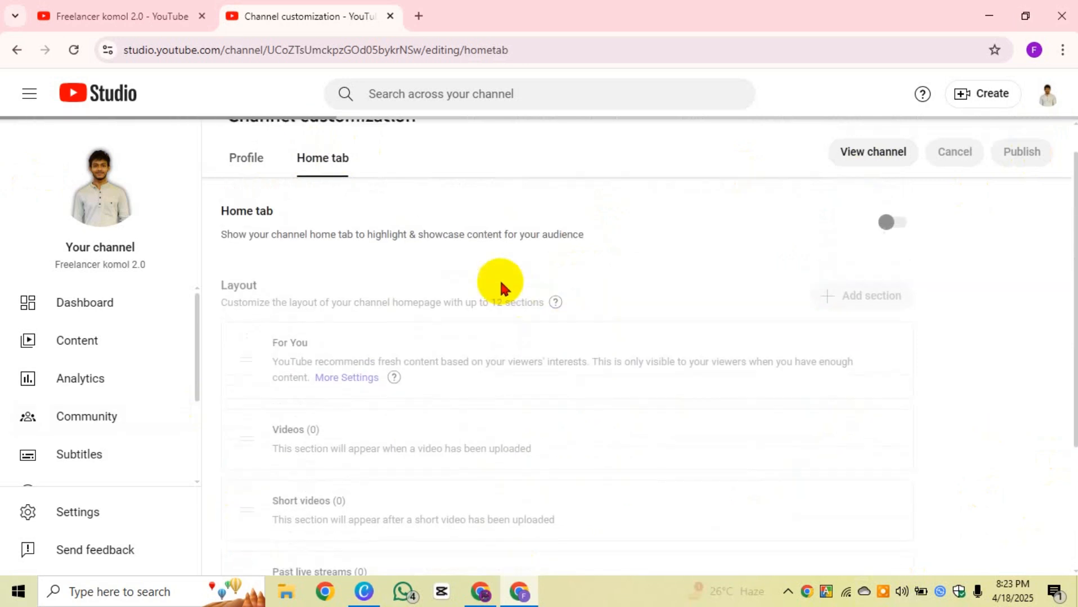
scroll(405, 324, down, 3)
scroll(379, 318, up, 3)
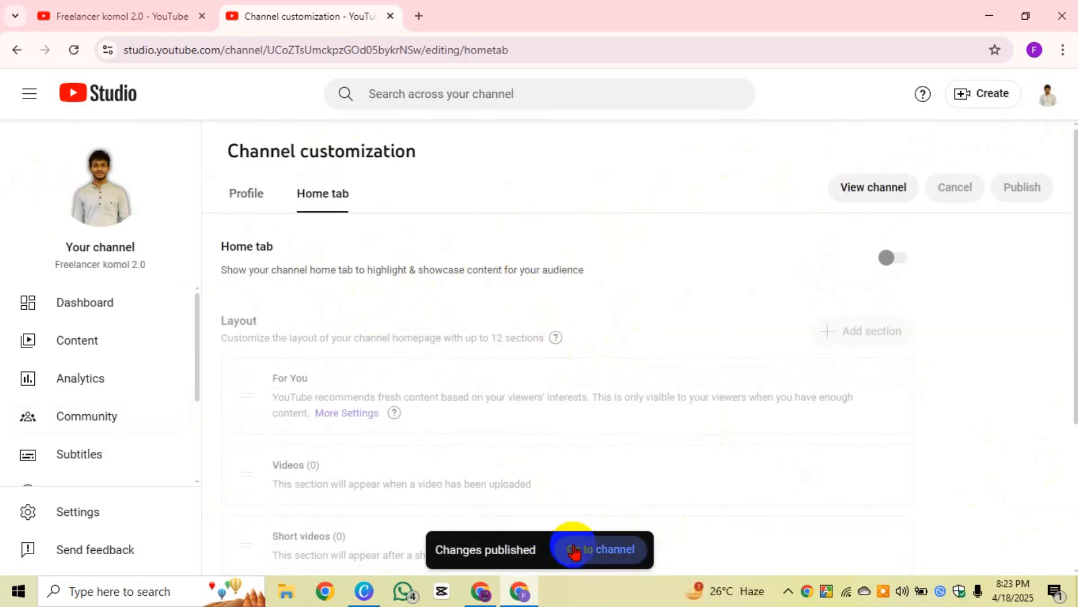
click(574, 551)
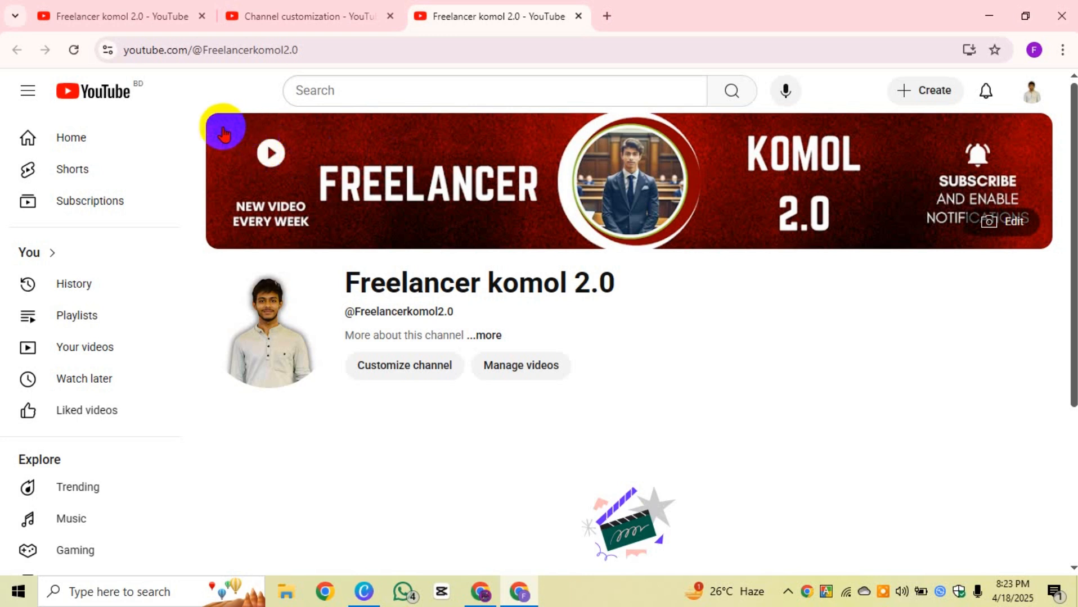
click(992, 220)
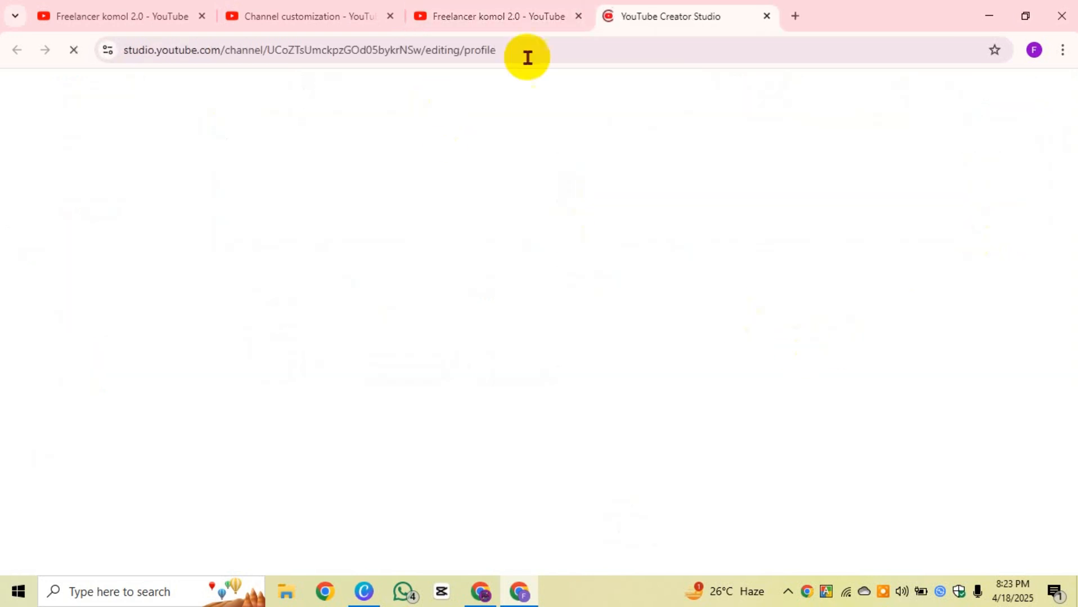
click(767, 16)
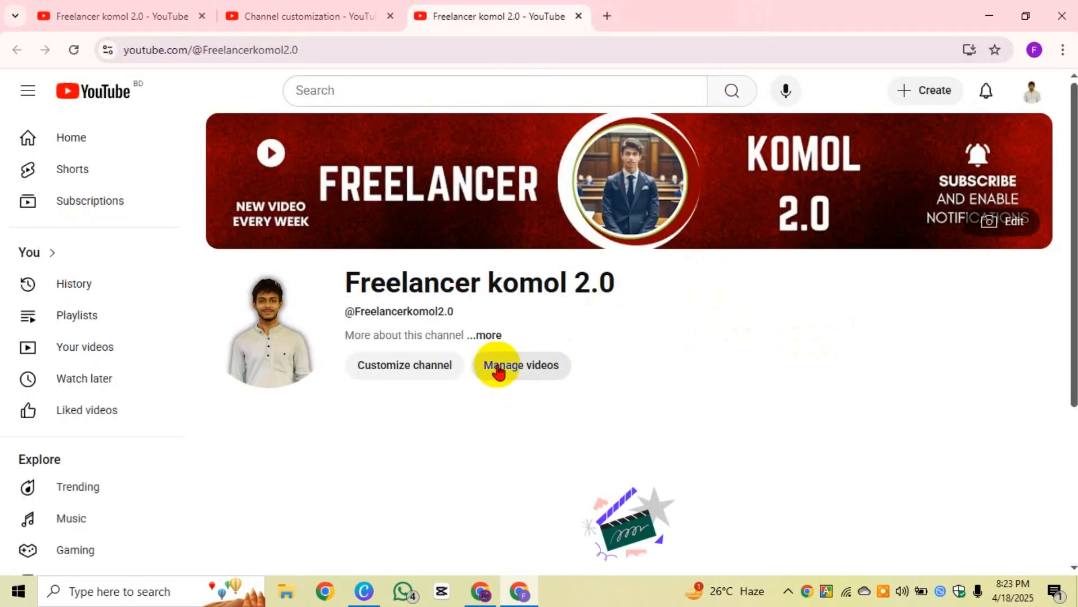
drag(638, 281, 340, 287)
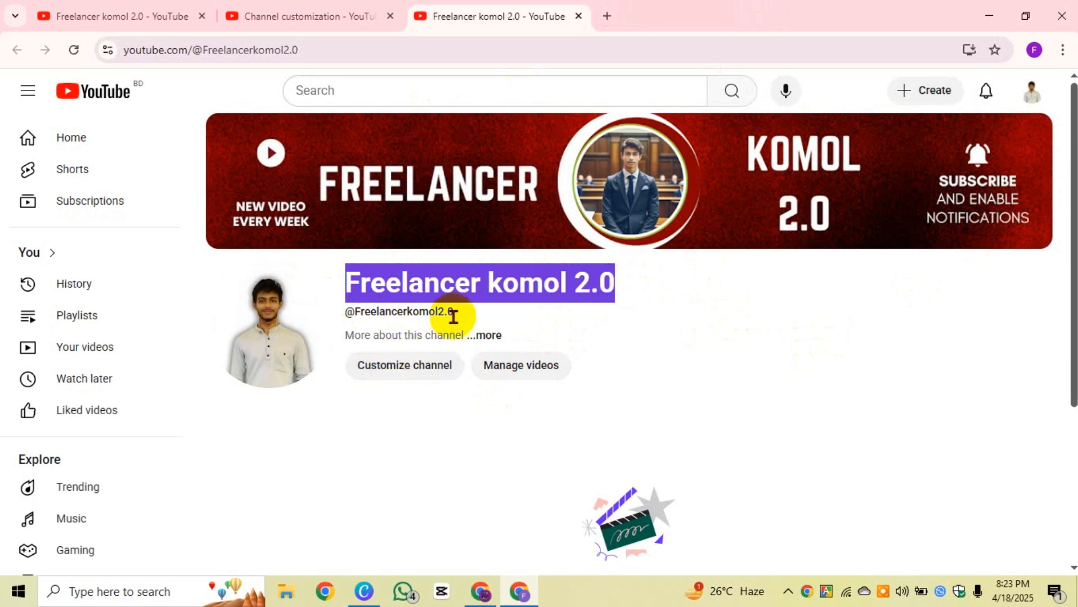
drag(472, 313, 337, 312)
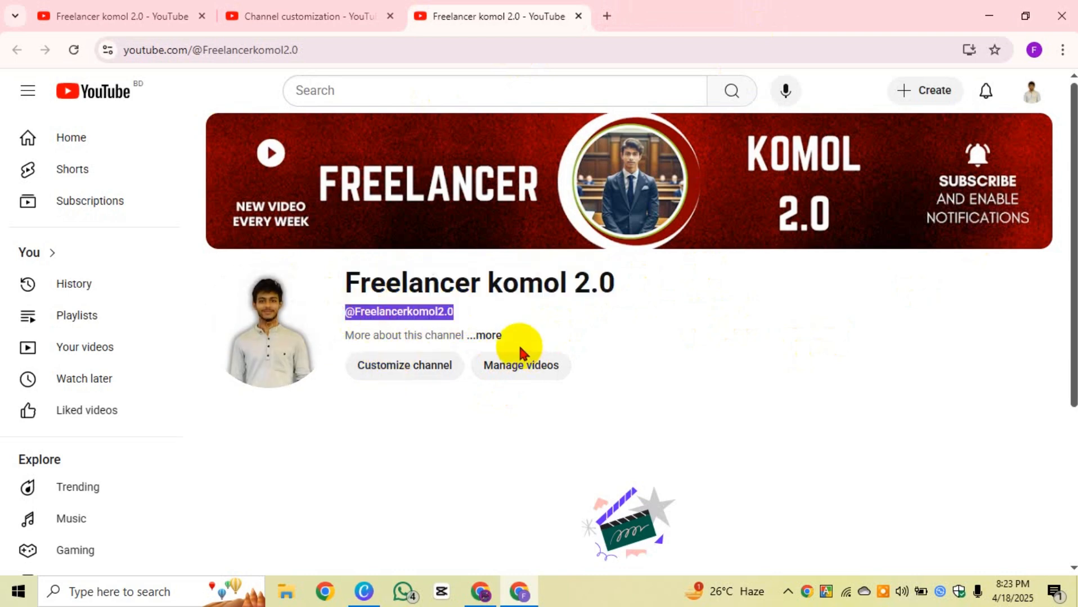
Step: Glance at the channel's About details, then reopen Channel customization via Customize channel
click(487, 335)
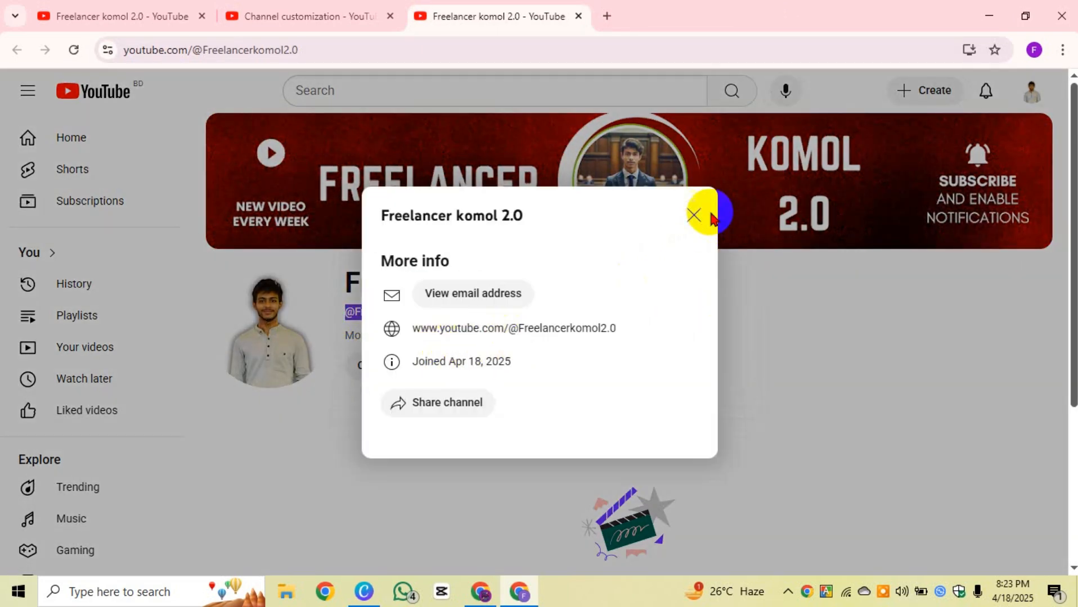
click(694, 213)
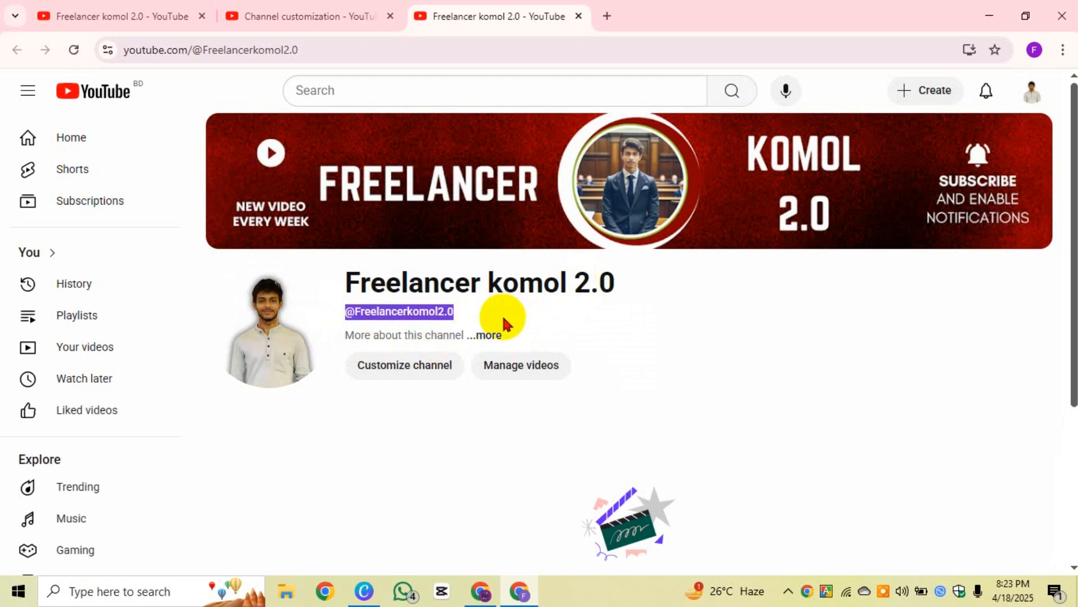
click(439, 369)
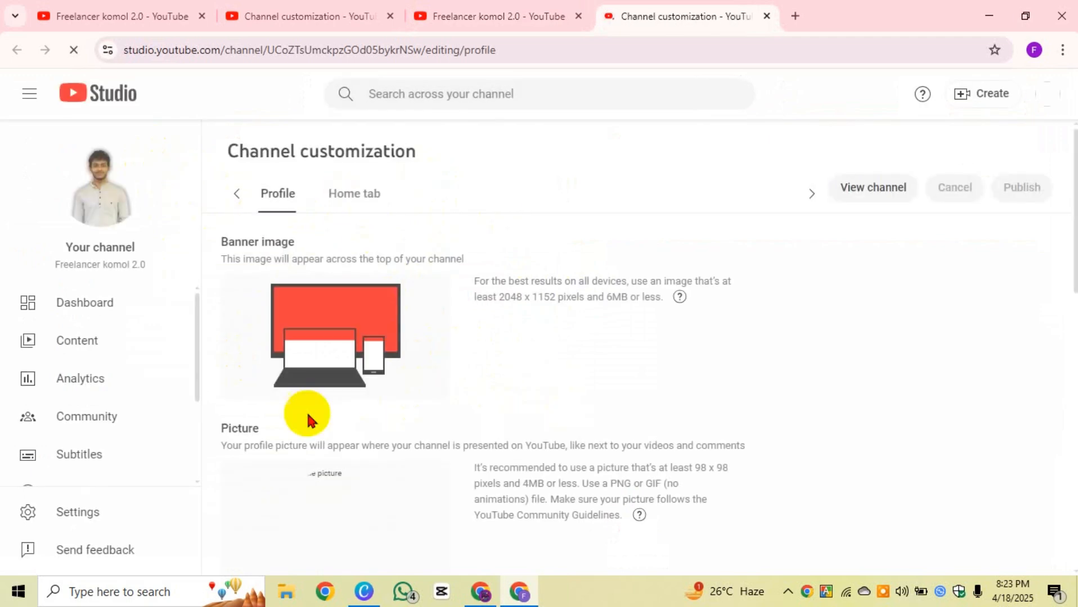
Step: Scroll through the Studio Profile page to review the channel description
scroll(536, 385, down, 6)
scroll(385, 432, down, 4)
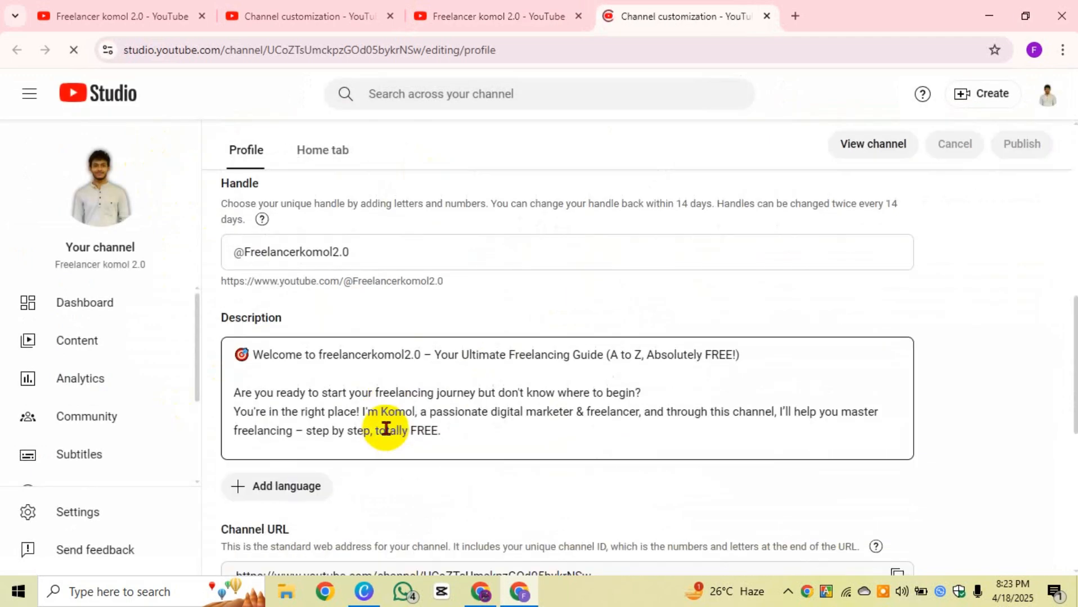
click(462, 430)
scroll(352, 365, down, 3)
scroll(332, 305, up, 8)
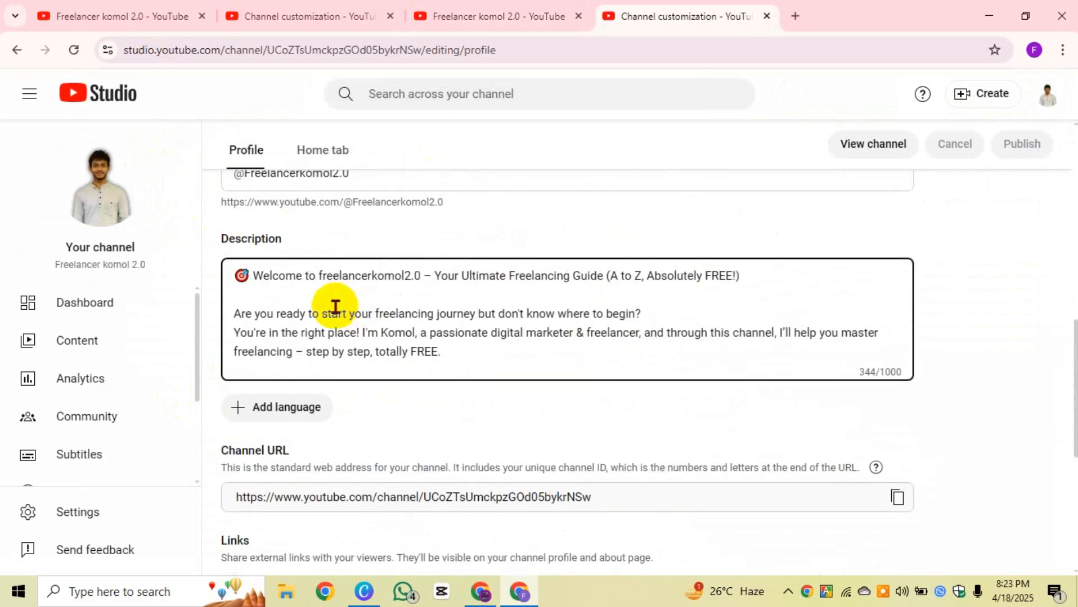
scroll(372, 338, down, 7)
scroll(372, 338, down, 5)
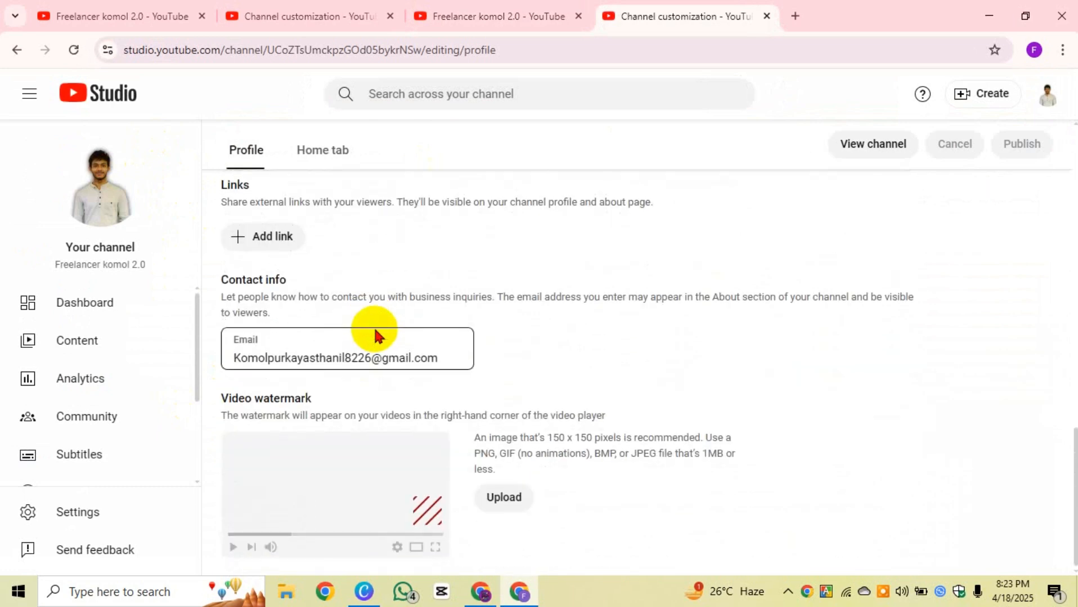
Step: View the public channel page and close the duplicate customization and channel tabs
click(886, 145)
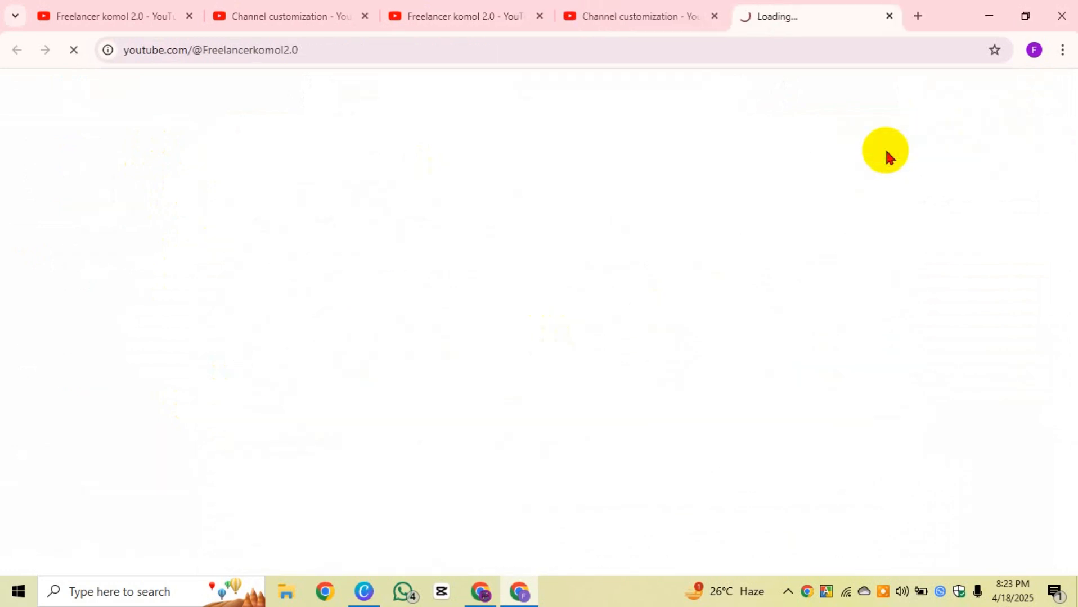
click(717, 17)
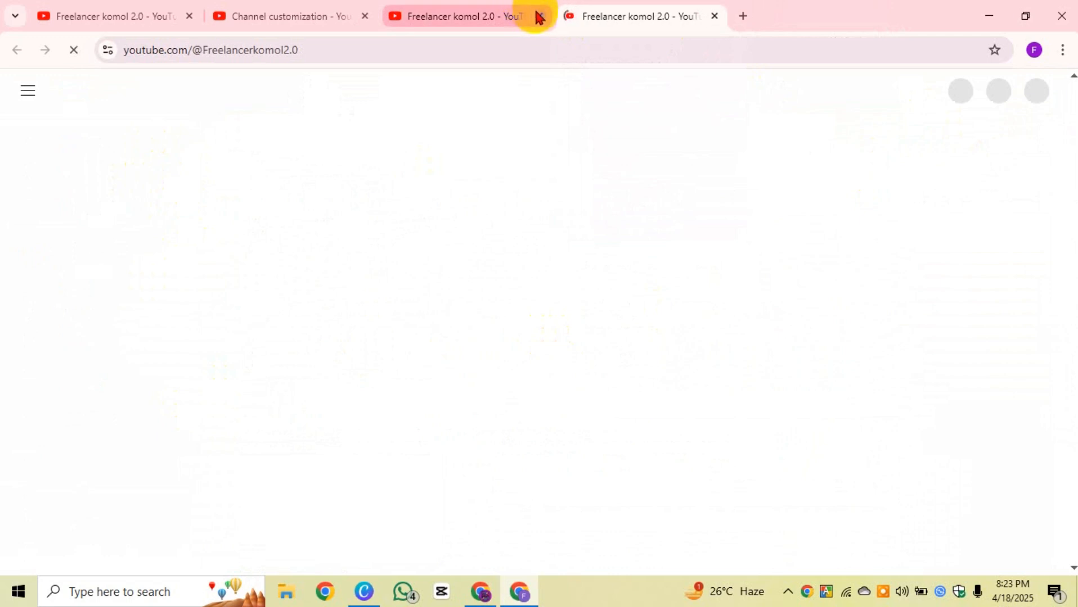
click(538, 16)
click(355, 17)
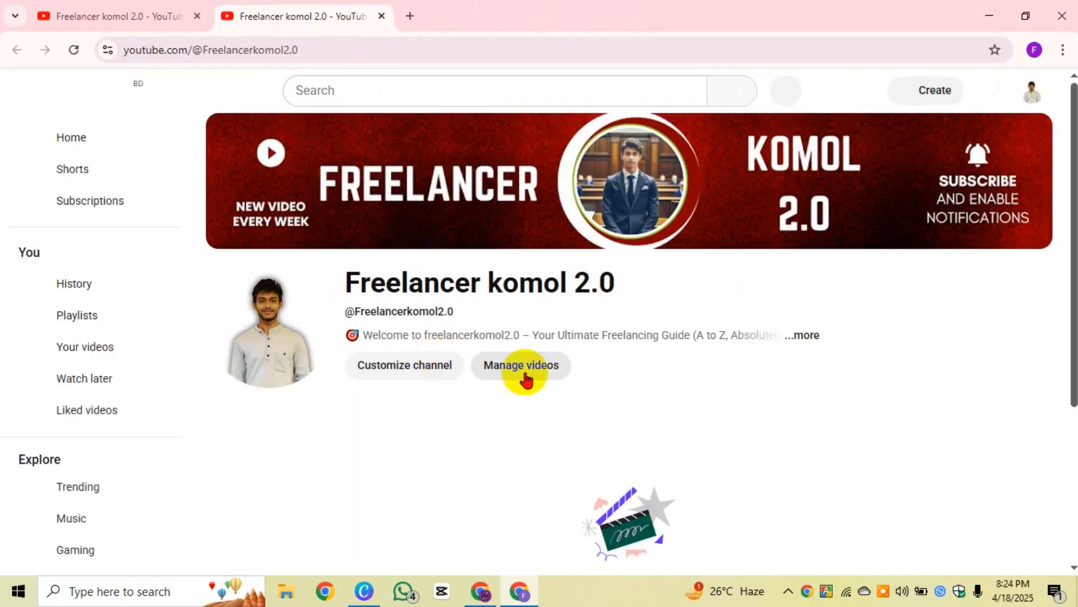
Step: Check the new description and revealed contact e-mail in the channel's About details
click(800, 337)
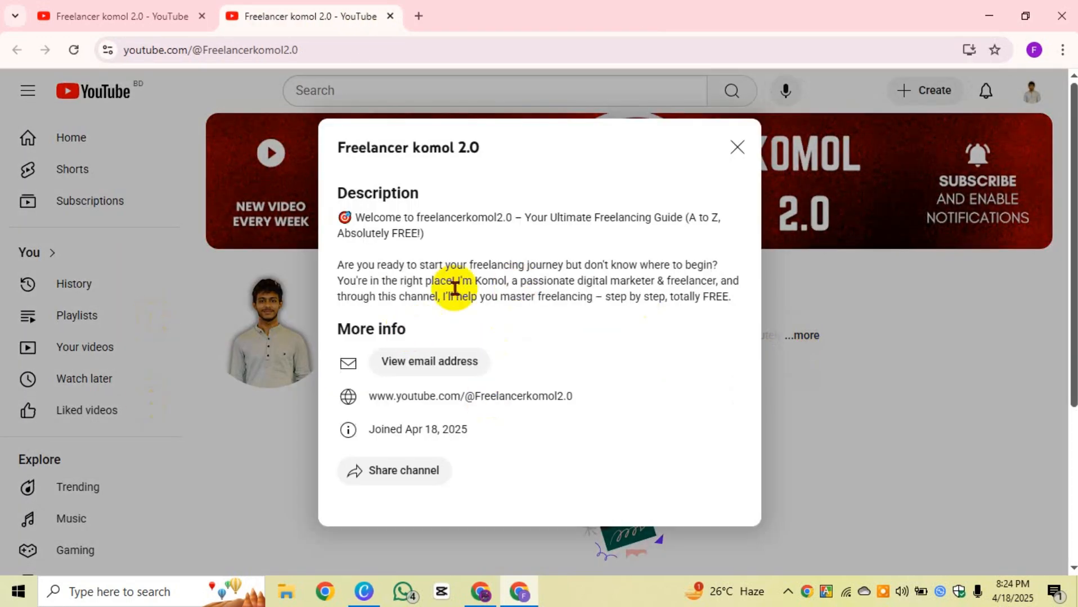
drag(729, 307, 271, 180)
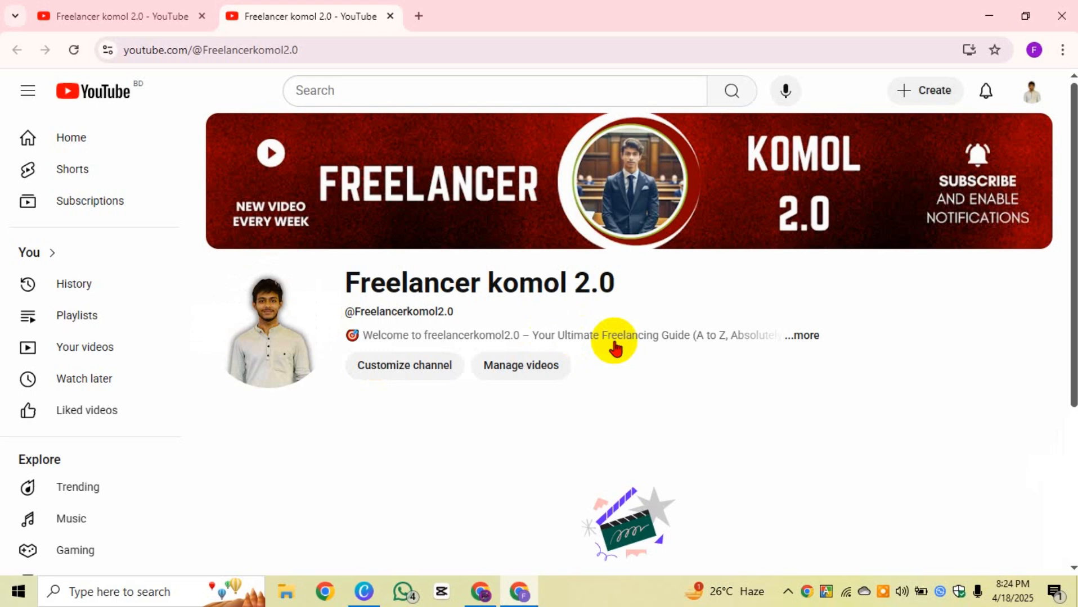
click(814, 336)
click(578, 467)
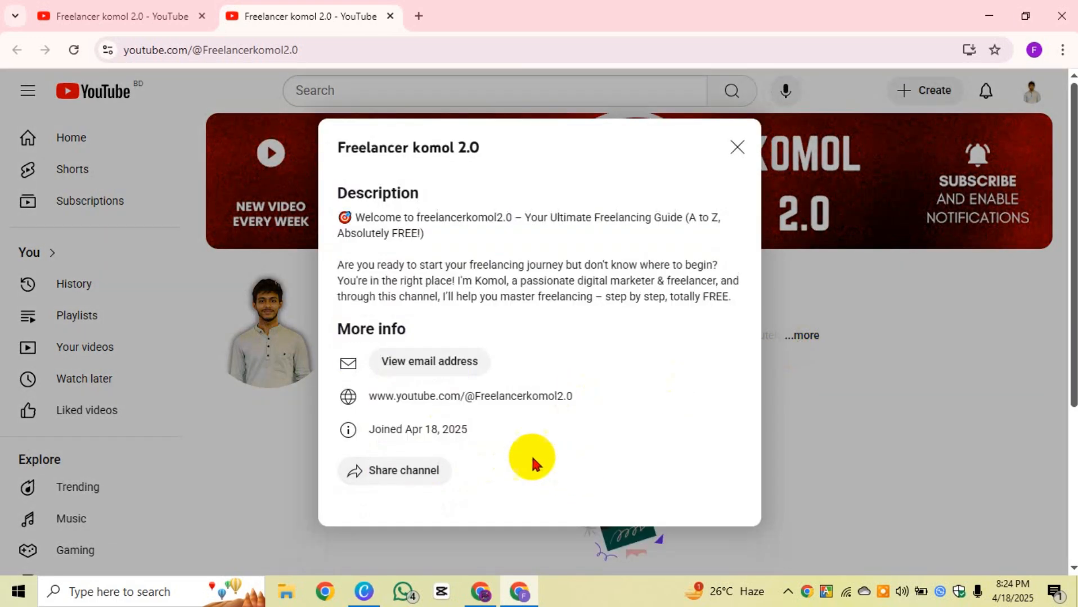
click(444, 365)
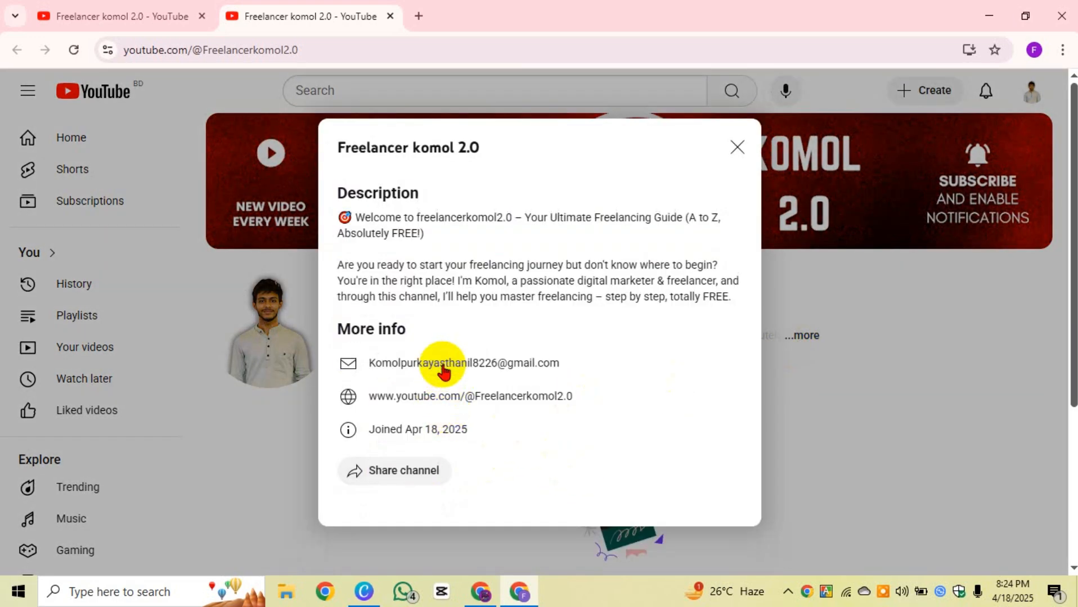
drag(371, 363, 611, 365)
click(737, 145)
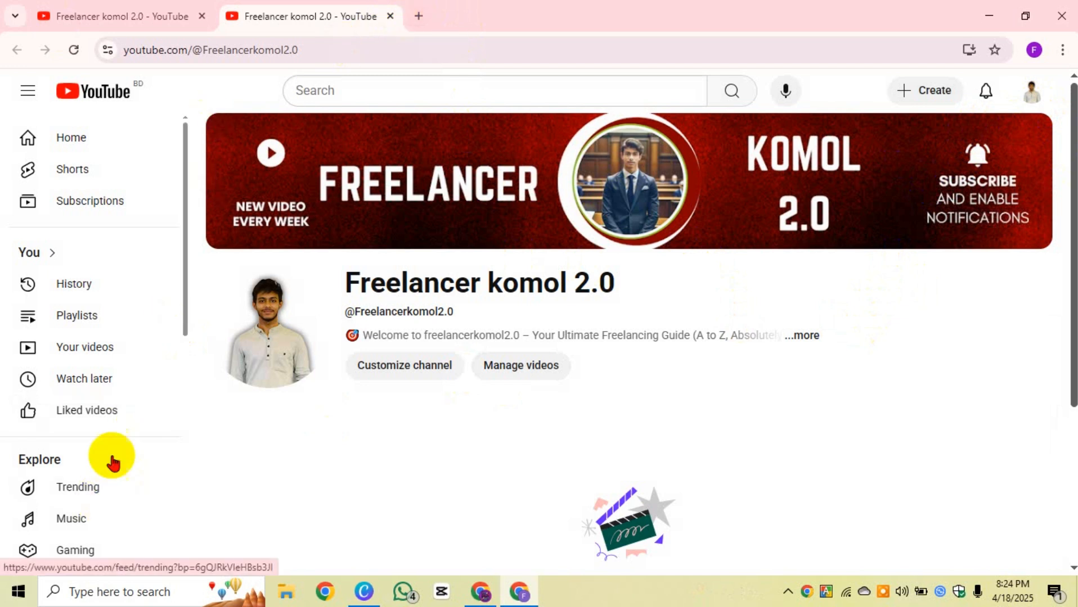
scroll(107, 458, down, 7)
Step: Open the YouTube account Settings and look over the advanced section's User ID
click(80, 419)
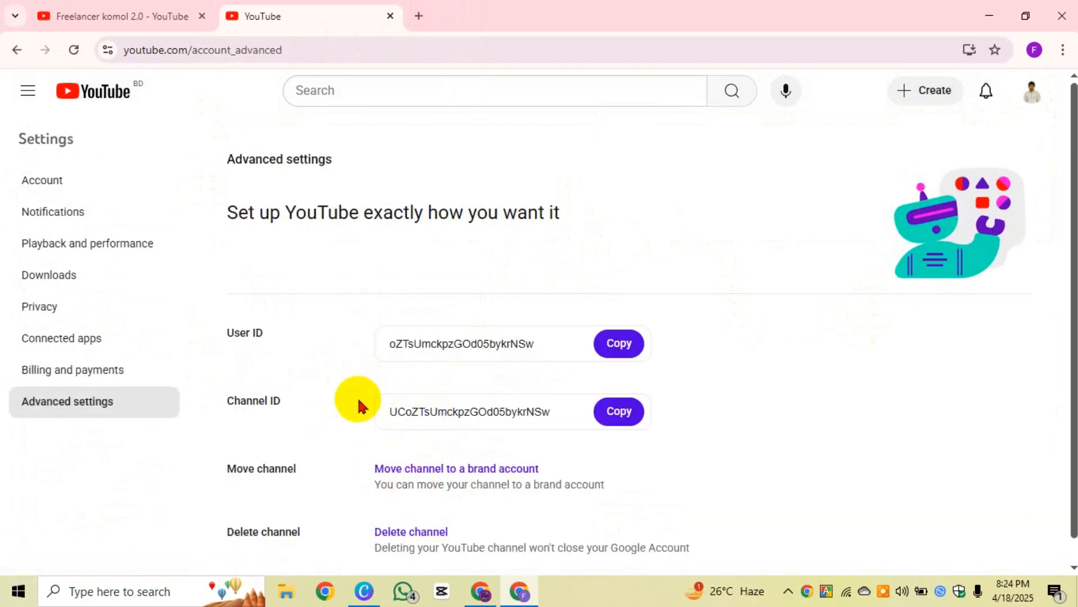
scroll(478, 383, down, 1)
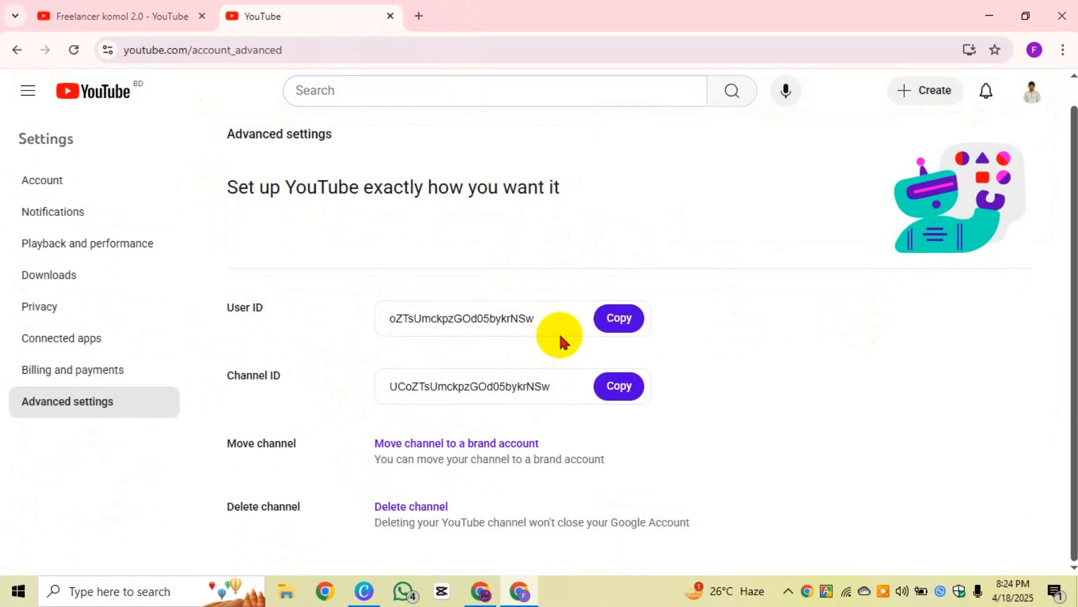
drag(559, 327, 392, 318)
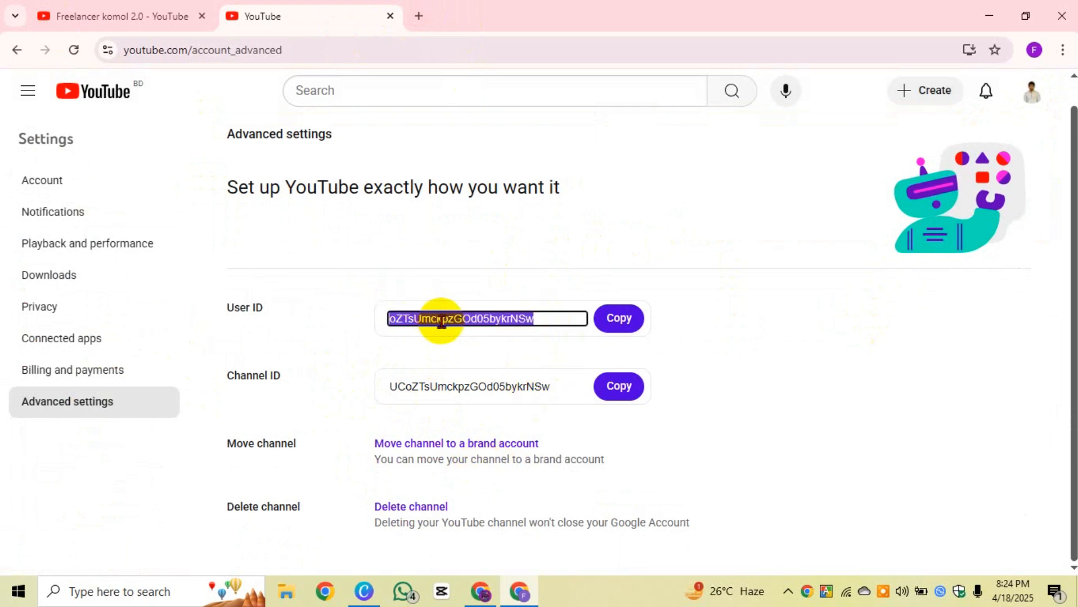
click(332, 389)
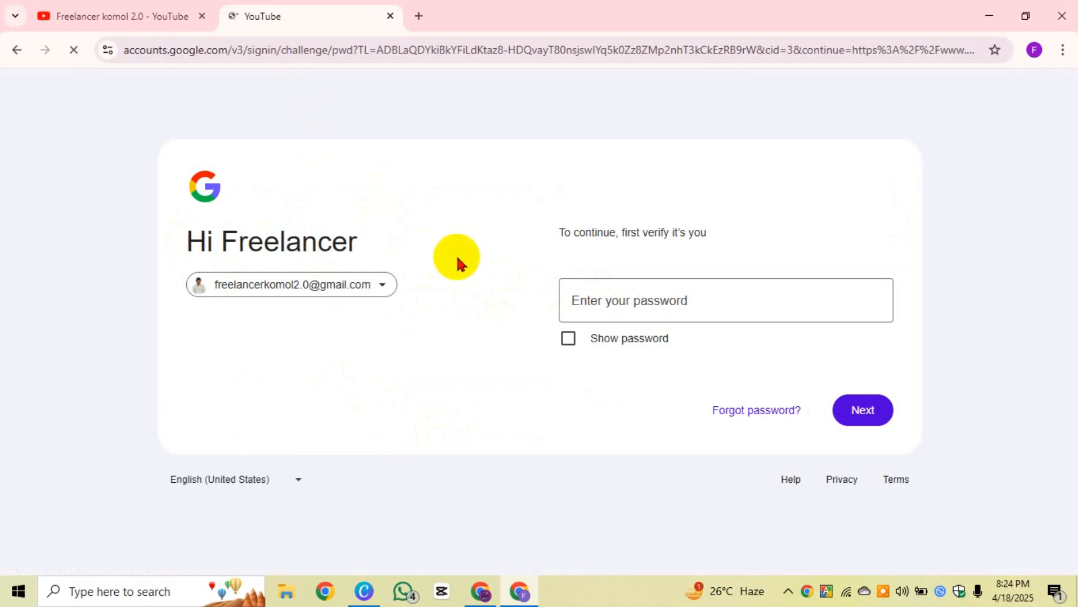
Step: Close the old sign-in and channel tabs, then reach YouTube Studio via a Google search for 'youtube studio'
click(390, 16)
click(224, 17)
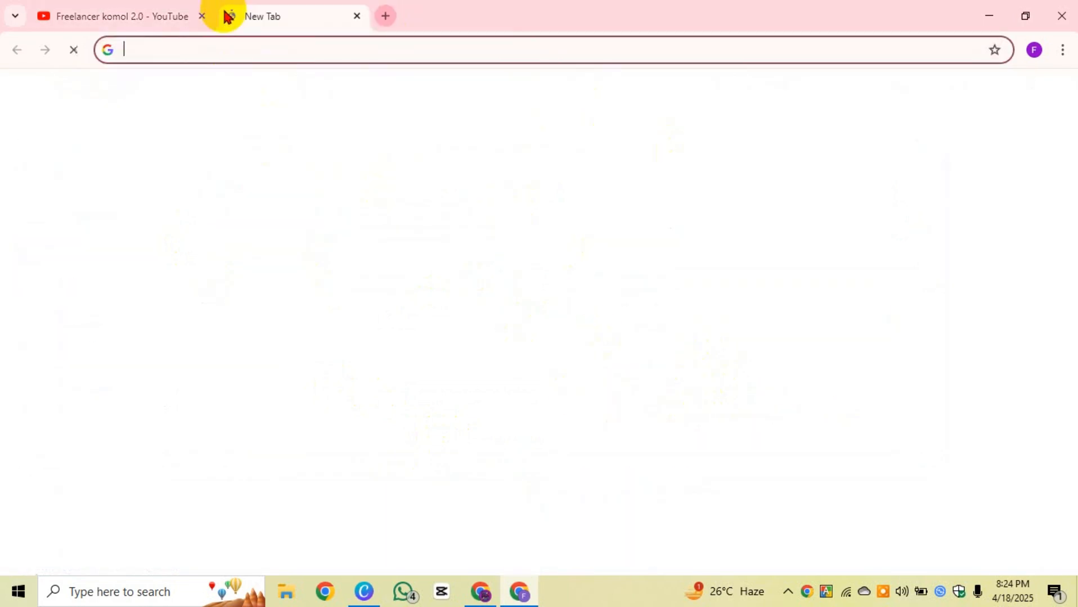
click(203, 16)
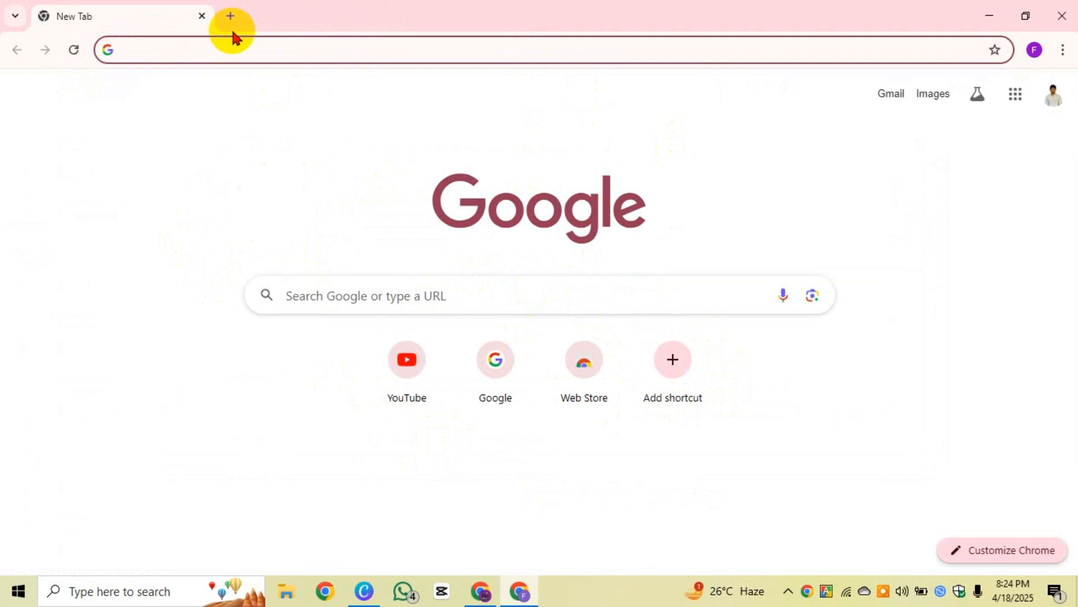
text(yo)
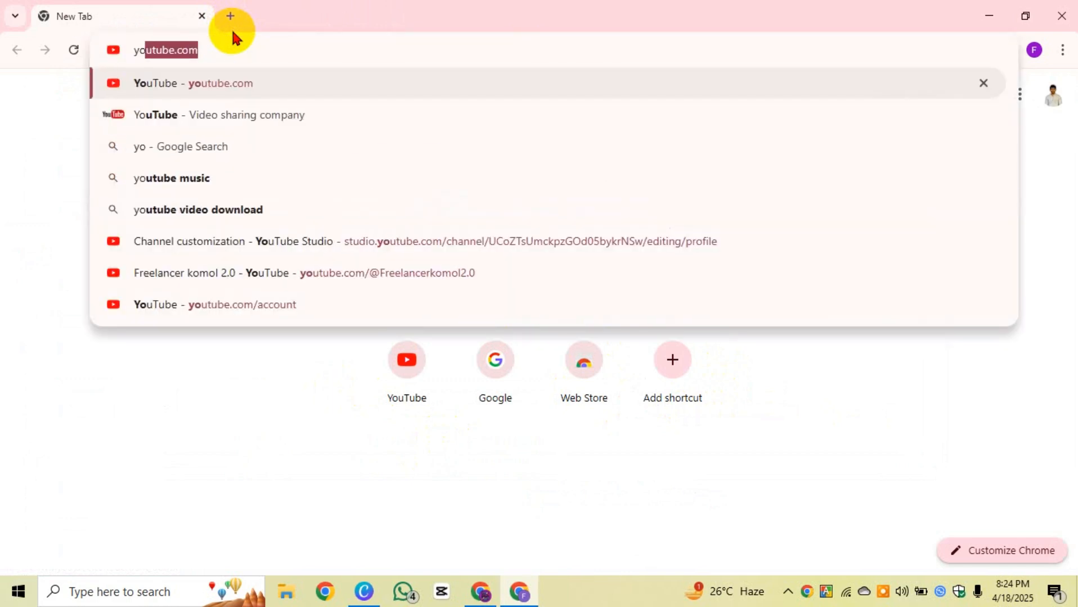
text(utub)
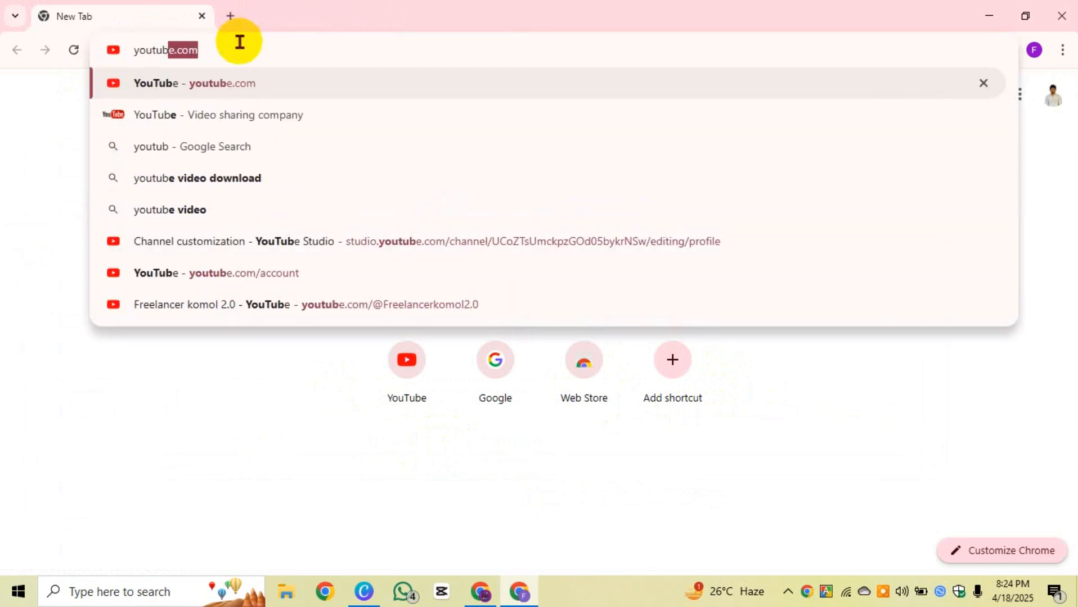
text(e st)
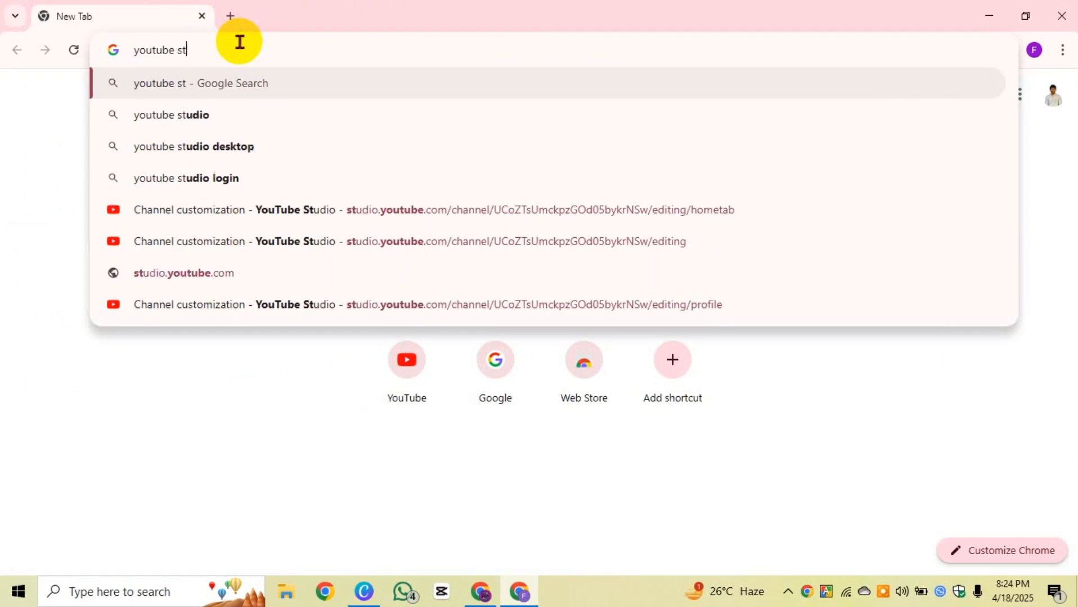
click(226, 113)
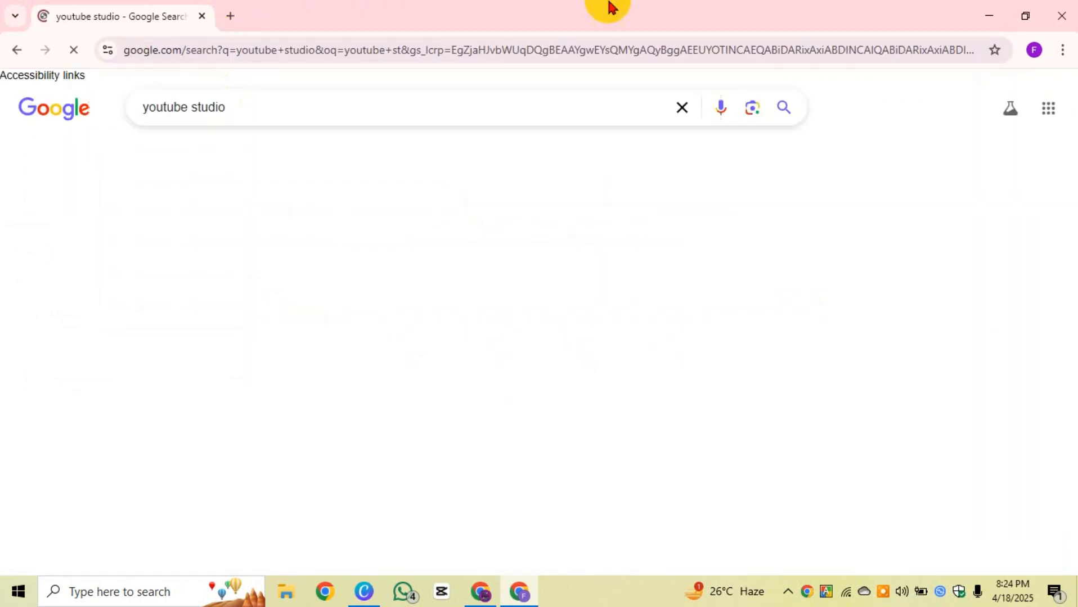
click(253, 246)
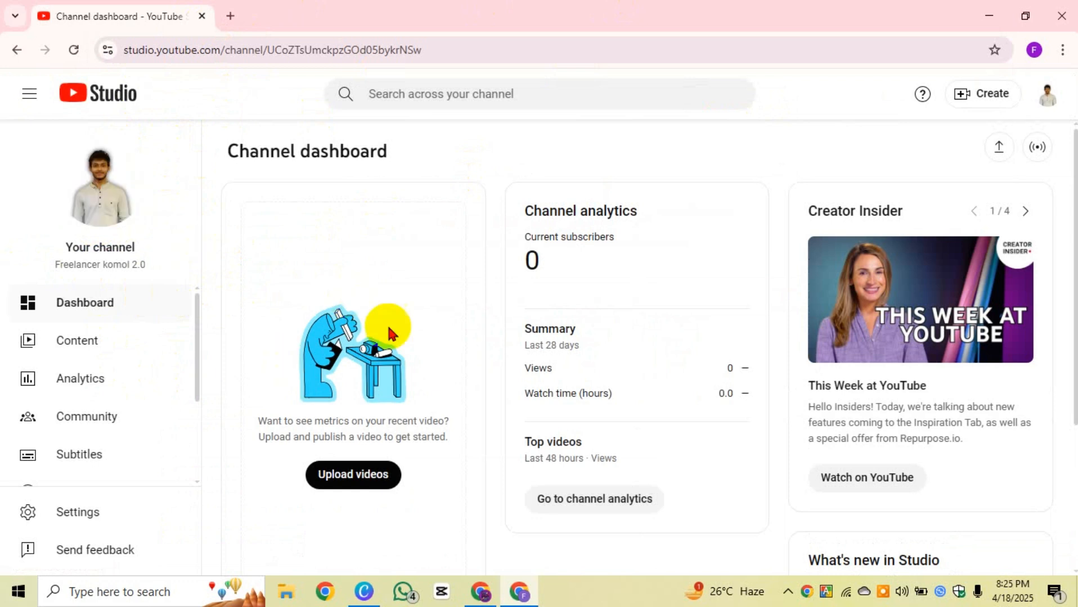
Step: Browse the channel's Content, Earn, Subtitles and Copyright pages in Studio
click(80, 343)
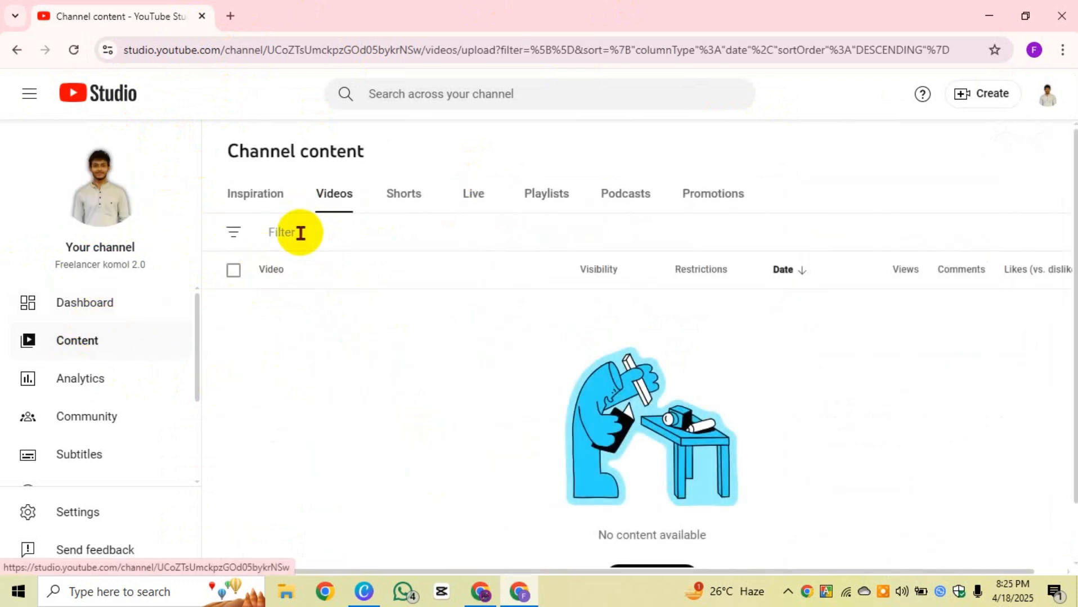
scroll(79, 419, down, 3)
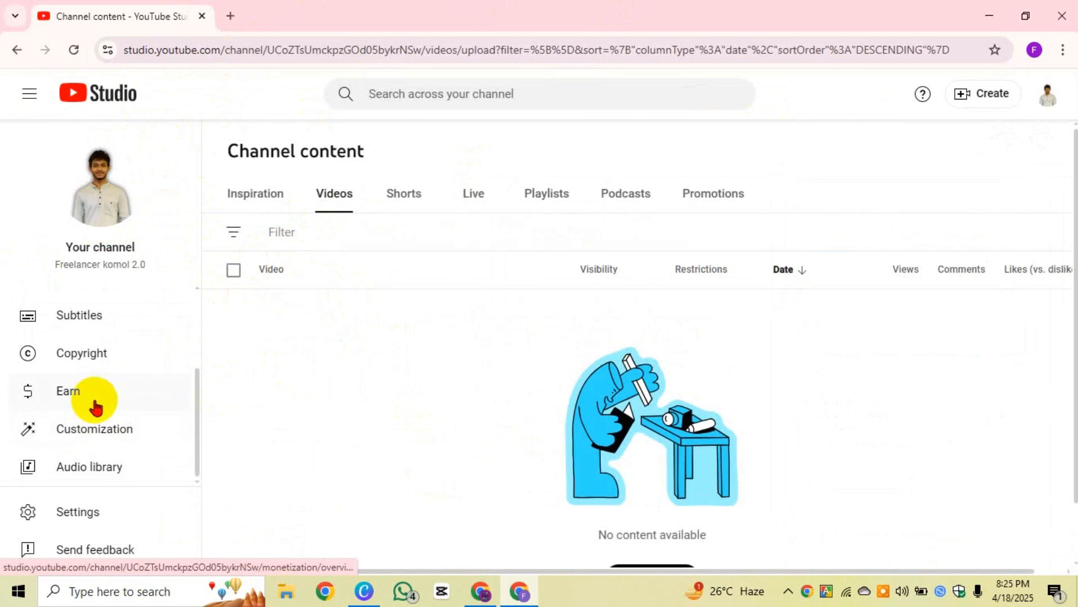
click(96, 406)
click(106, 318)
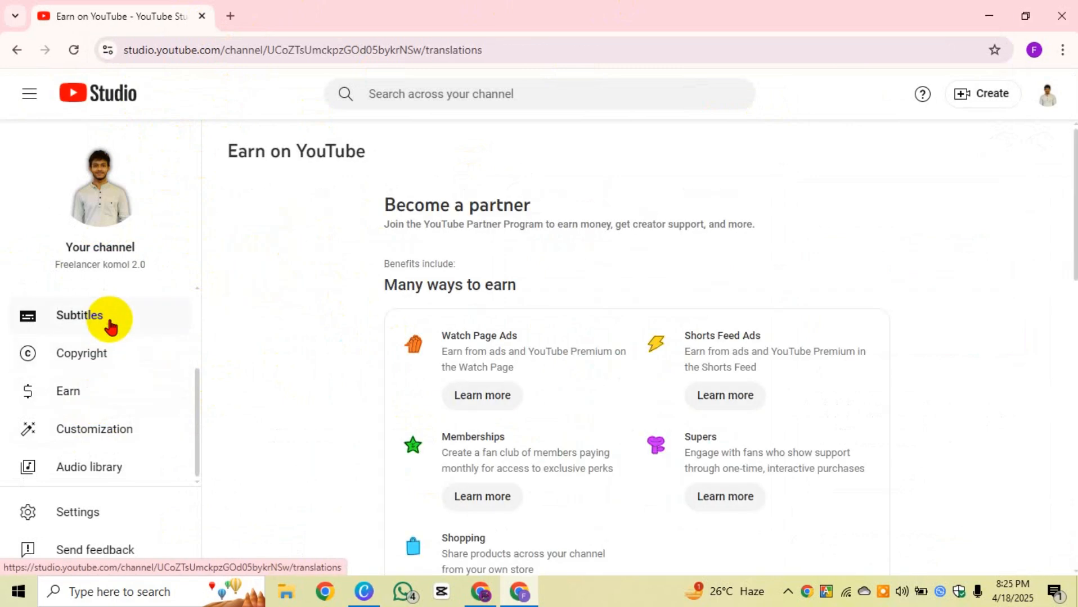
click(96, 362)
click(90, 408)
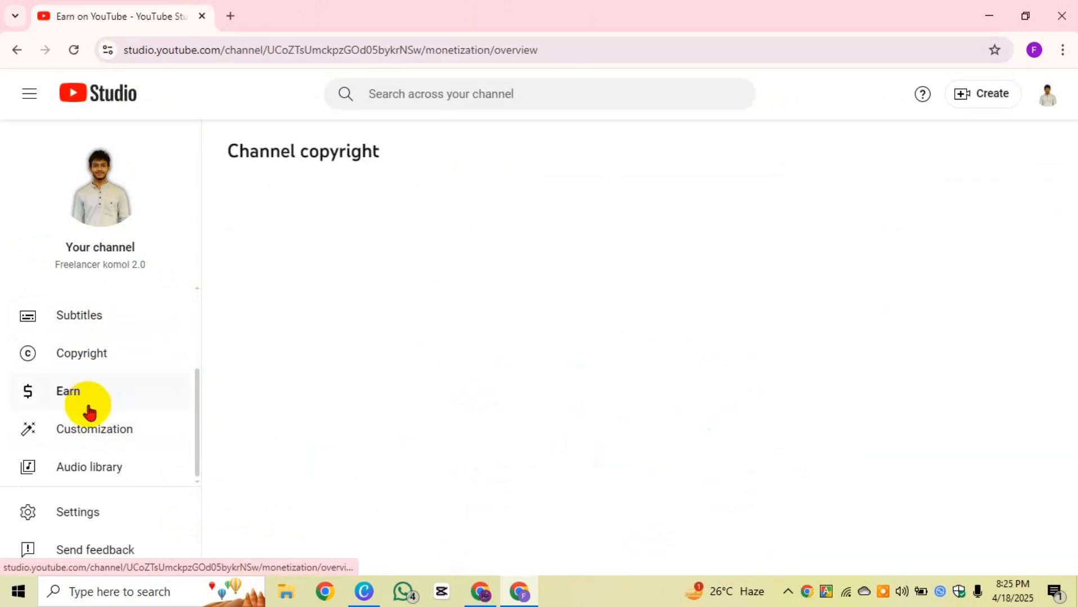
Step: Go to the Customization profile page, then open Settings and close it again
click(107, 439)
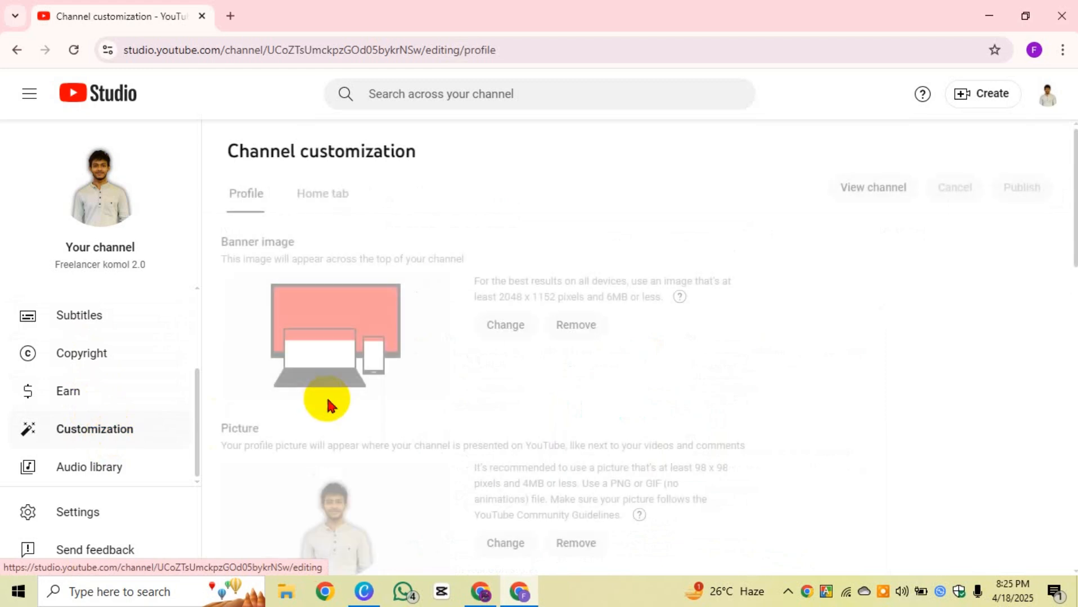
scroll(326, 402, down, 15)
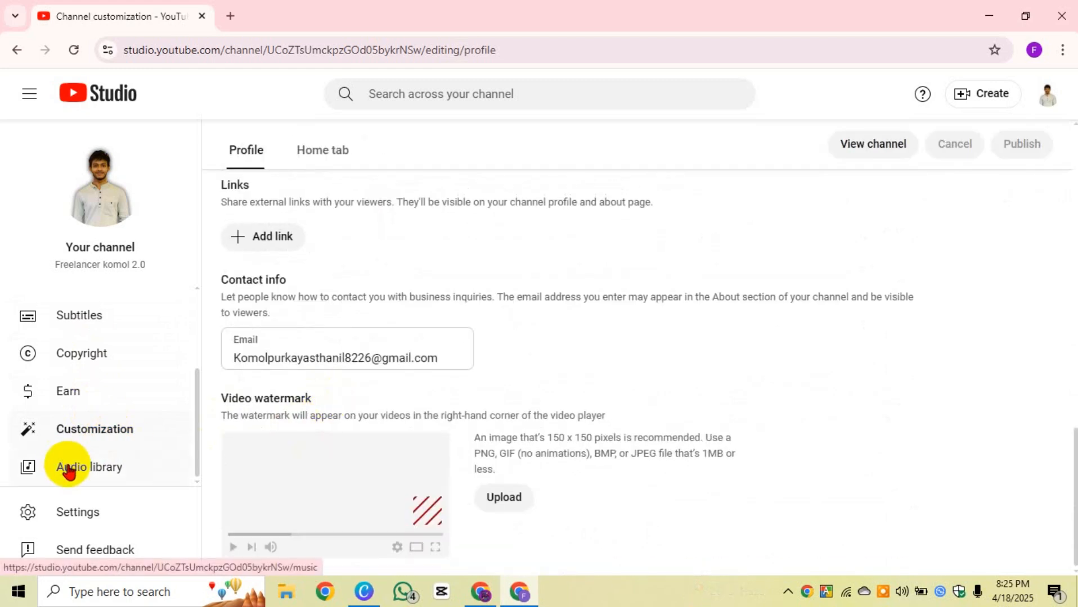
click(93, 530)
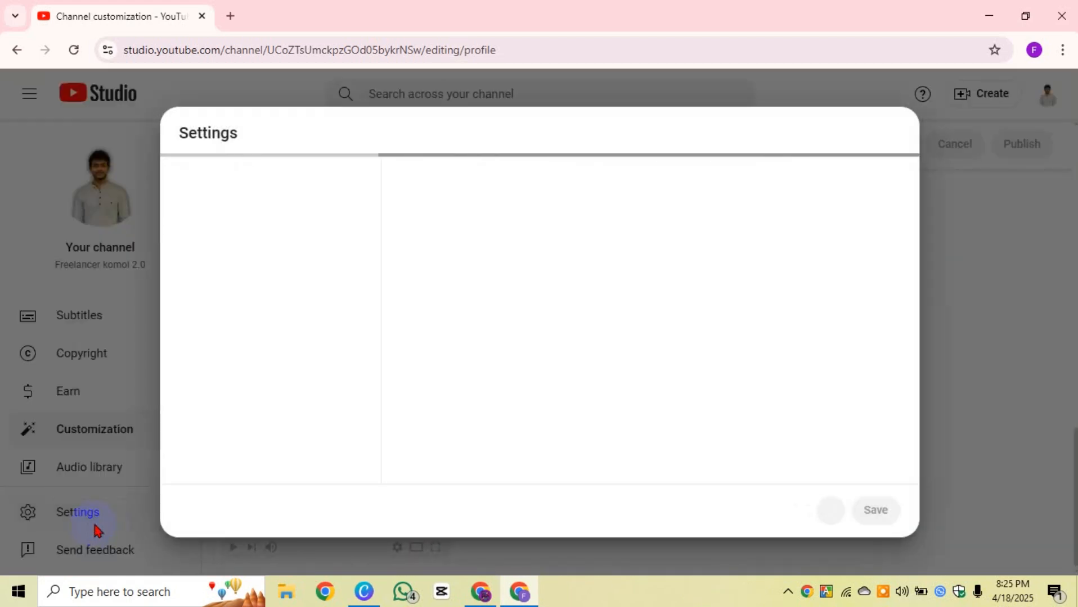
click(816, 511)
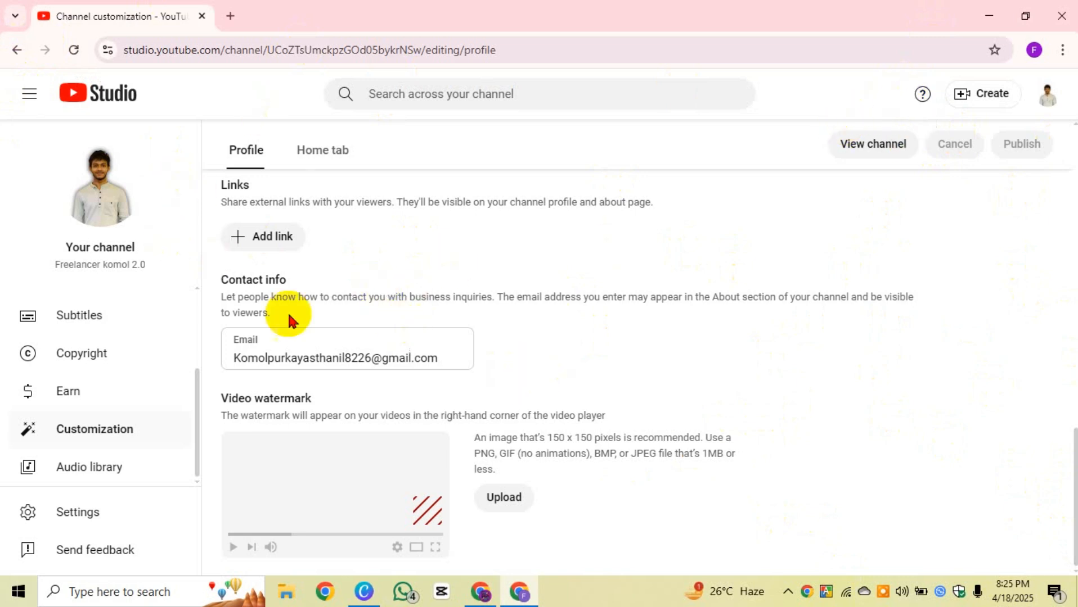
Step: Reopen Settings, leave the currency on US Dollar, and show Channel Basic info
click(117, 517)
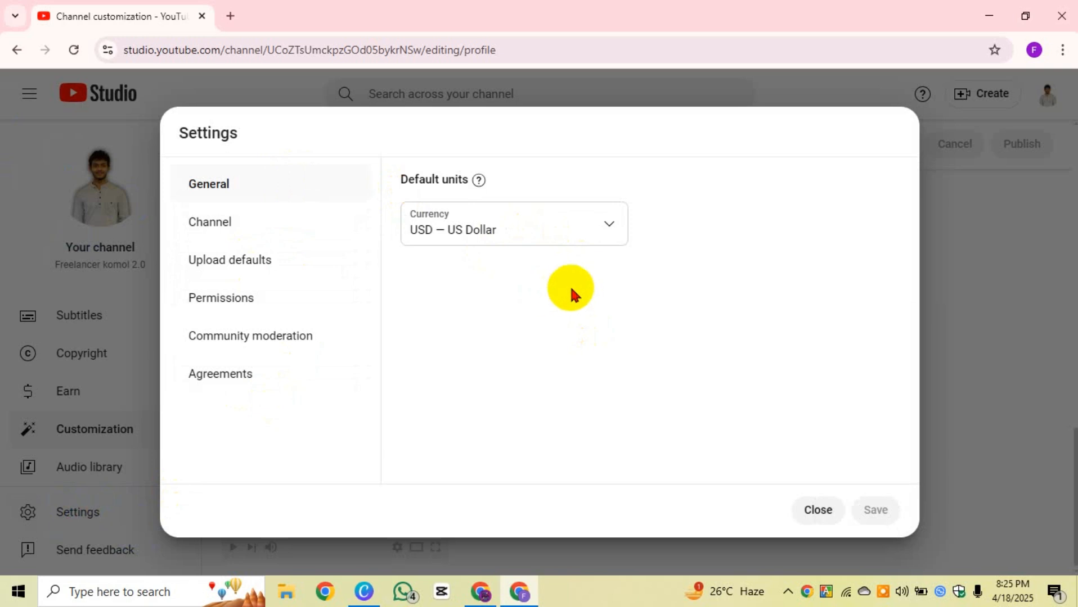
click(603, 230)
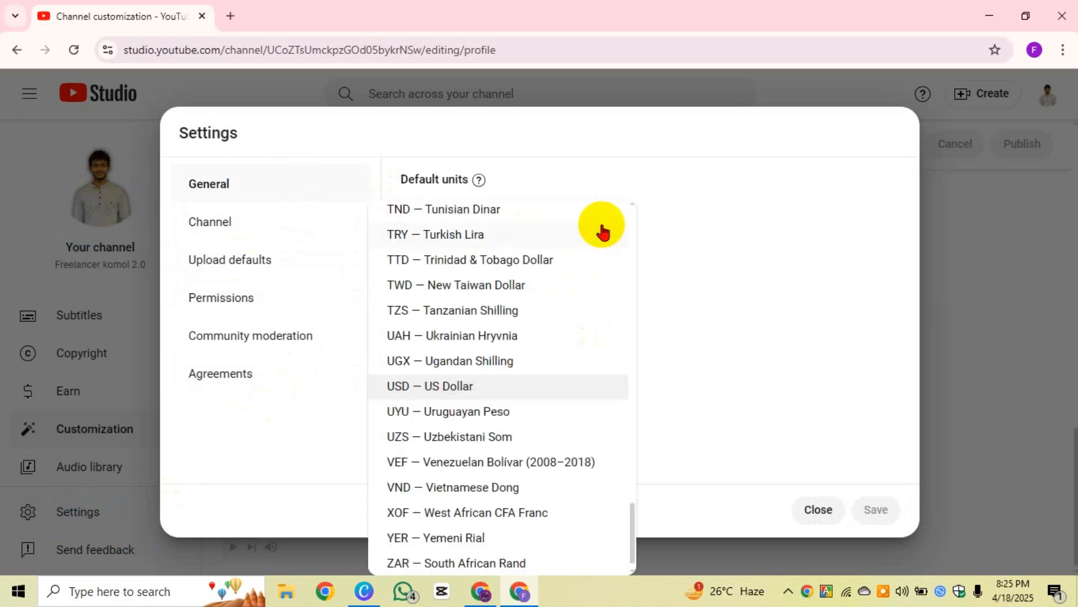
click(815, 299)
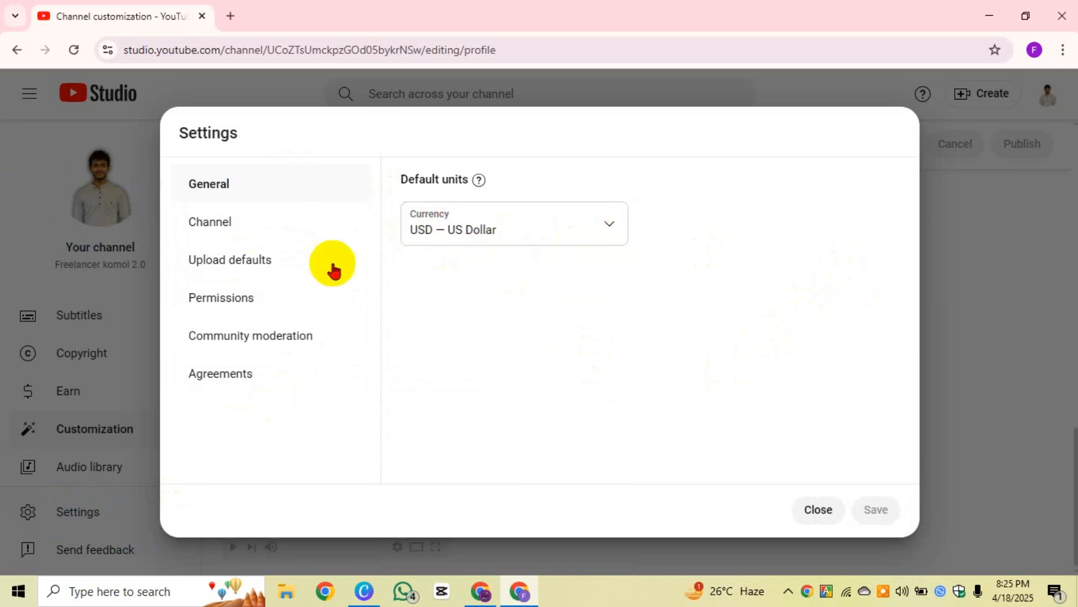
click(228, 227)
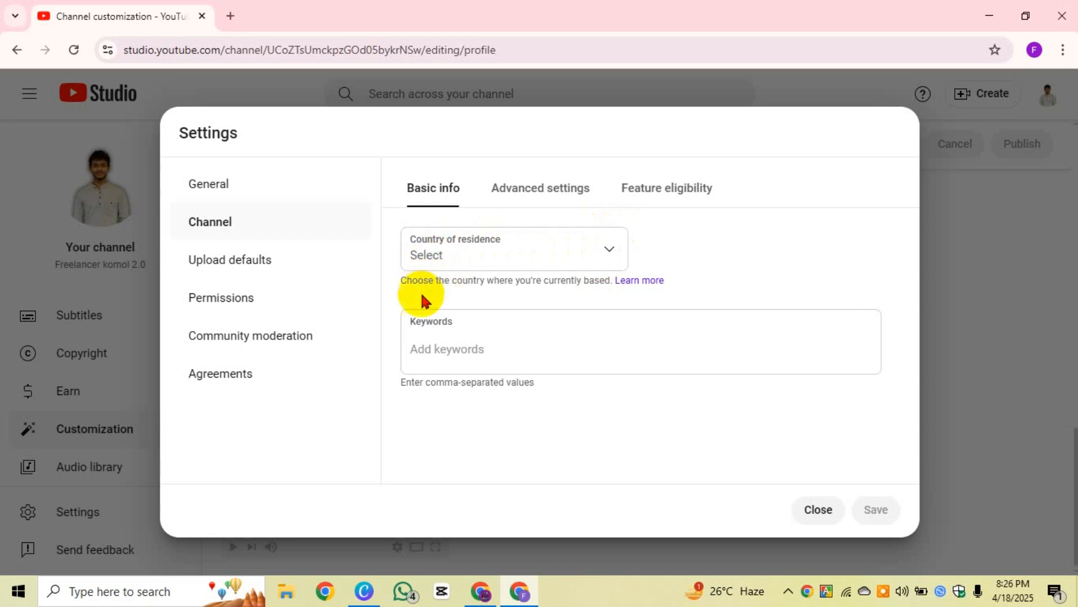
Step: Set Country of residence to Bangladesh and put the cursor in the Keywords field
drag(402, 281, 579, 290)
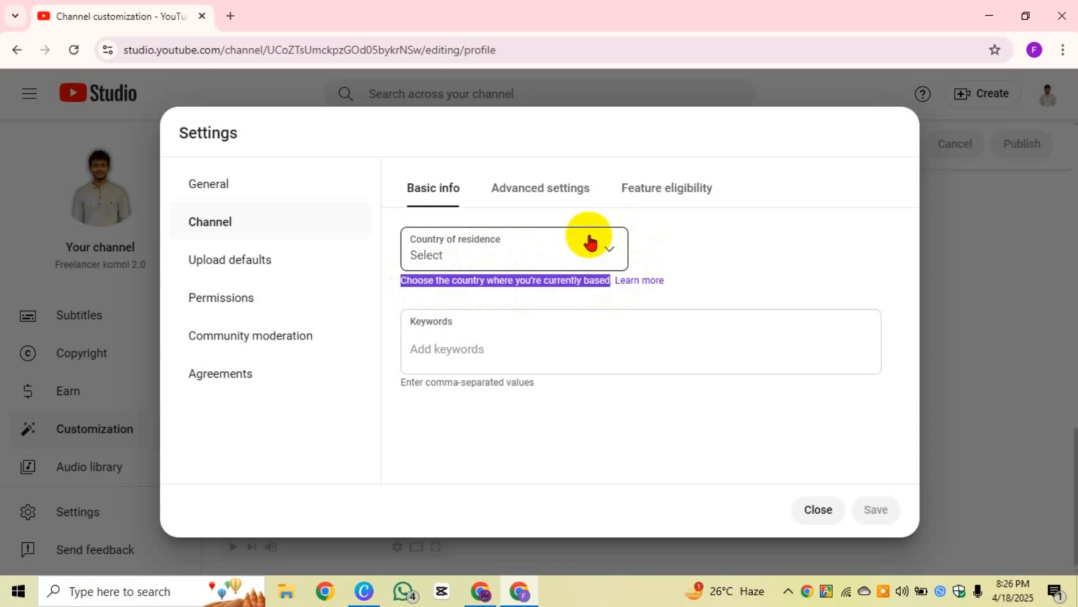
click(717, 254)
click(595, 246)
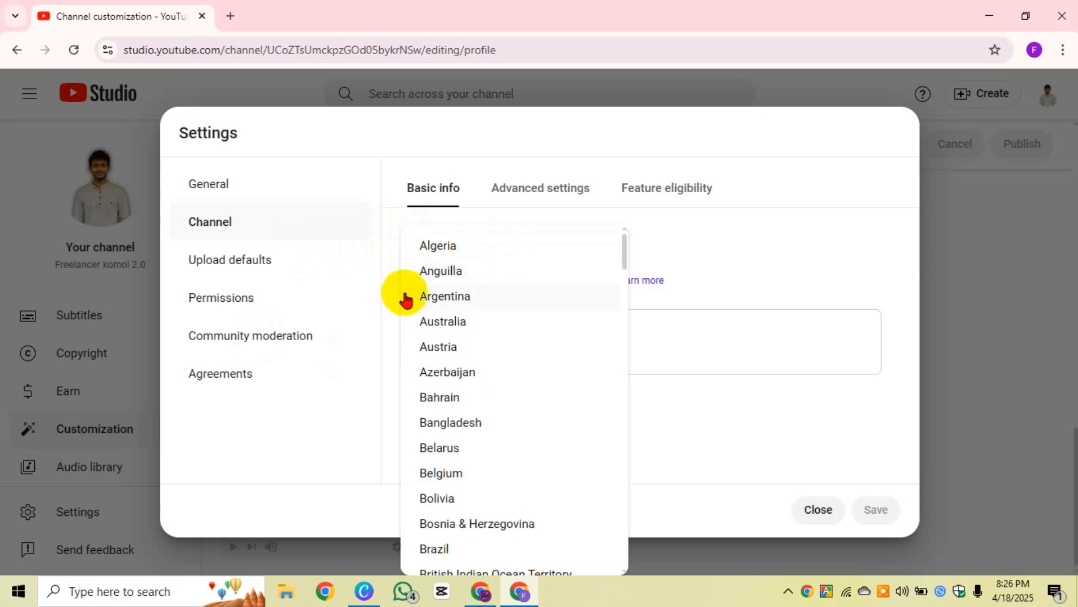
scroll(539, 391, down, 3)
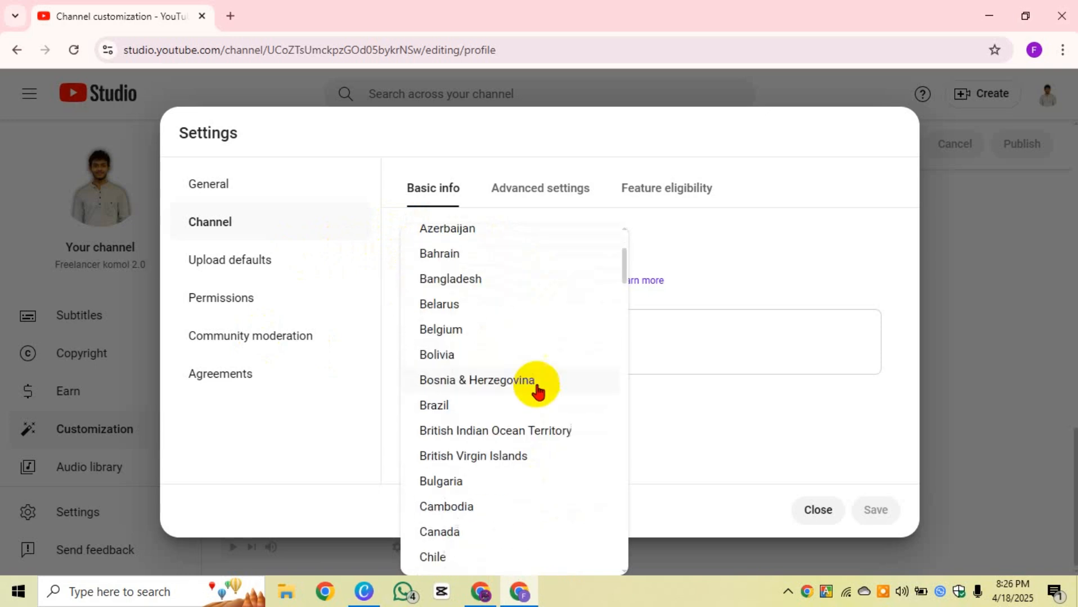
scroll(538, 390, down, 3)
scroll(511, 347, up, 4)
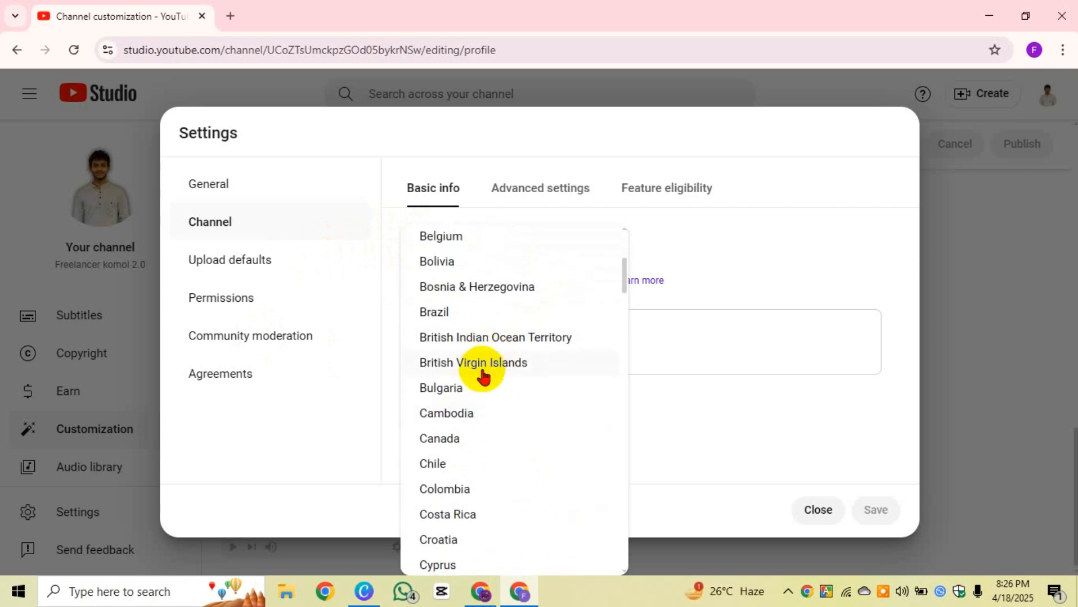
click(463, 345)
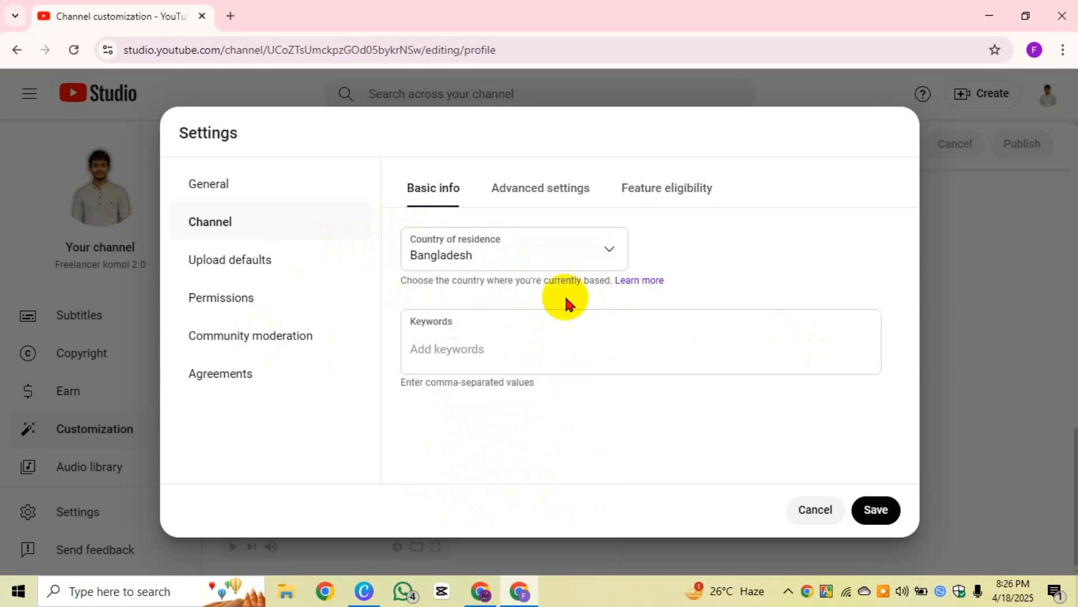
click(465, 351)
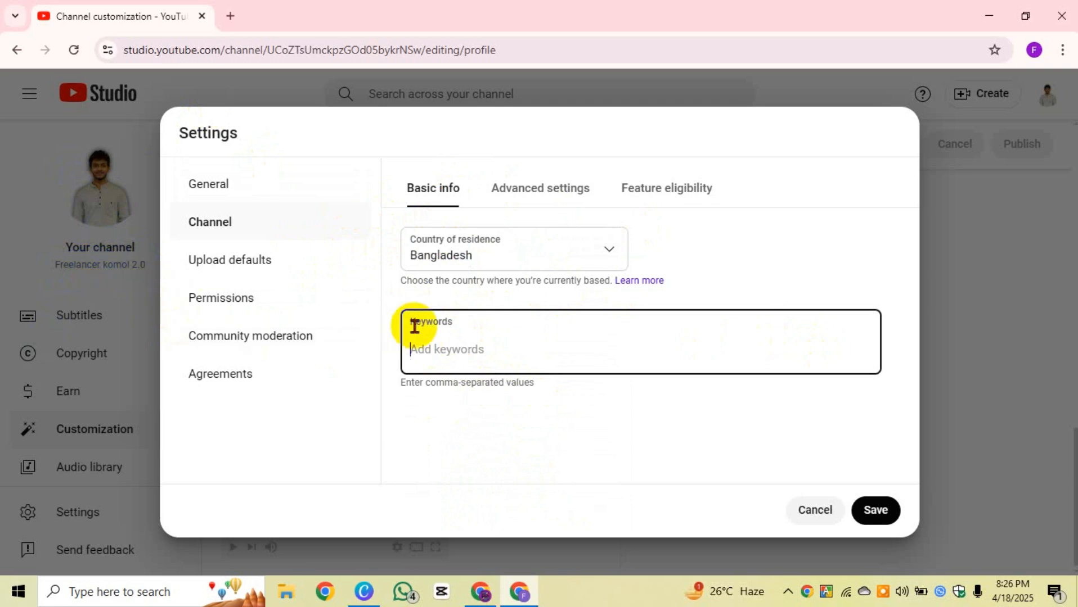
Step: Add 'Freelancer komol 2.0' and the creator's full name as keywords, and start a third
text(F)
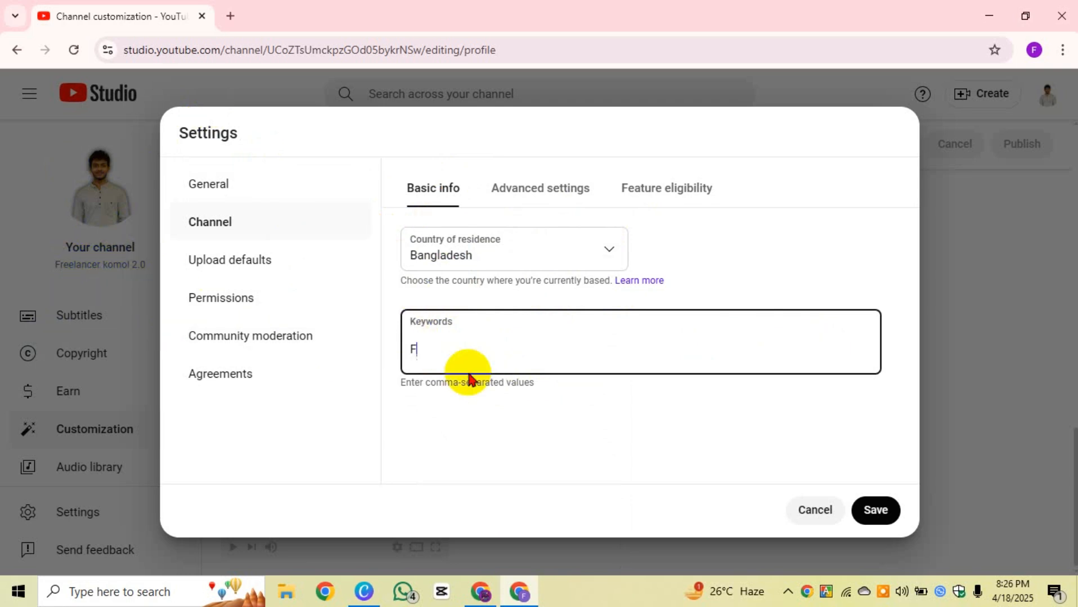
text(reelancer komol)
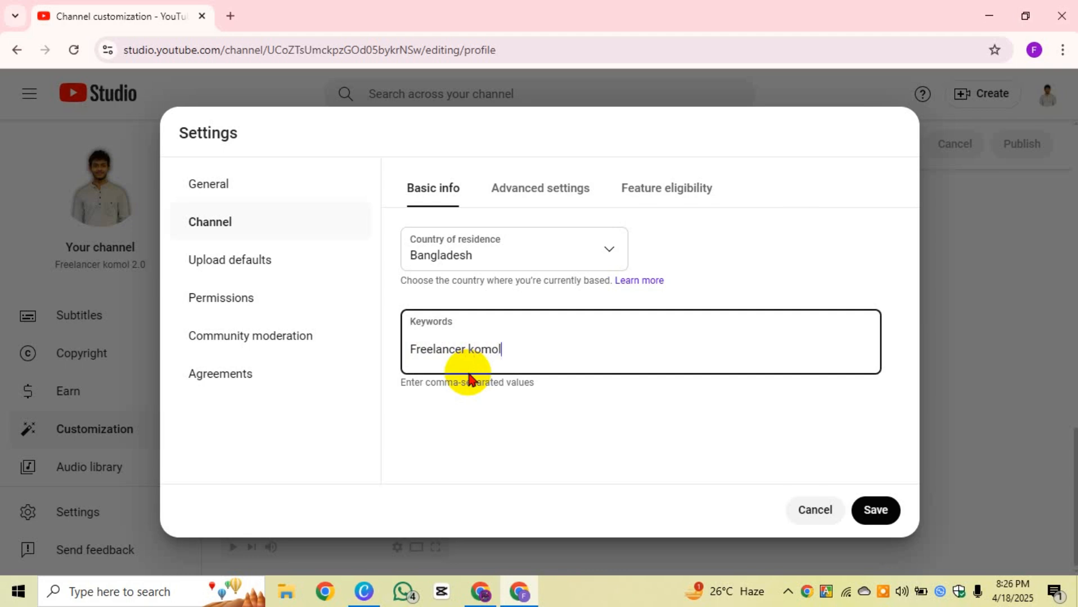
text( 2.0)
key(Return)
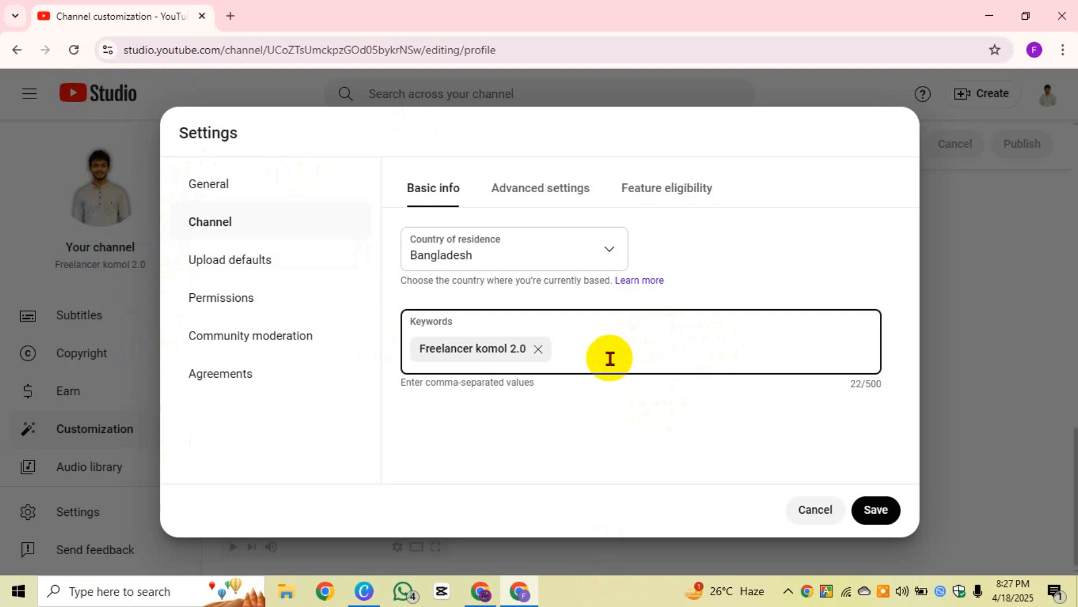
text(omol purkayastha)
key(Return)
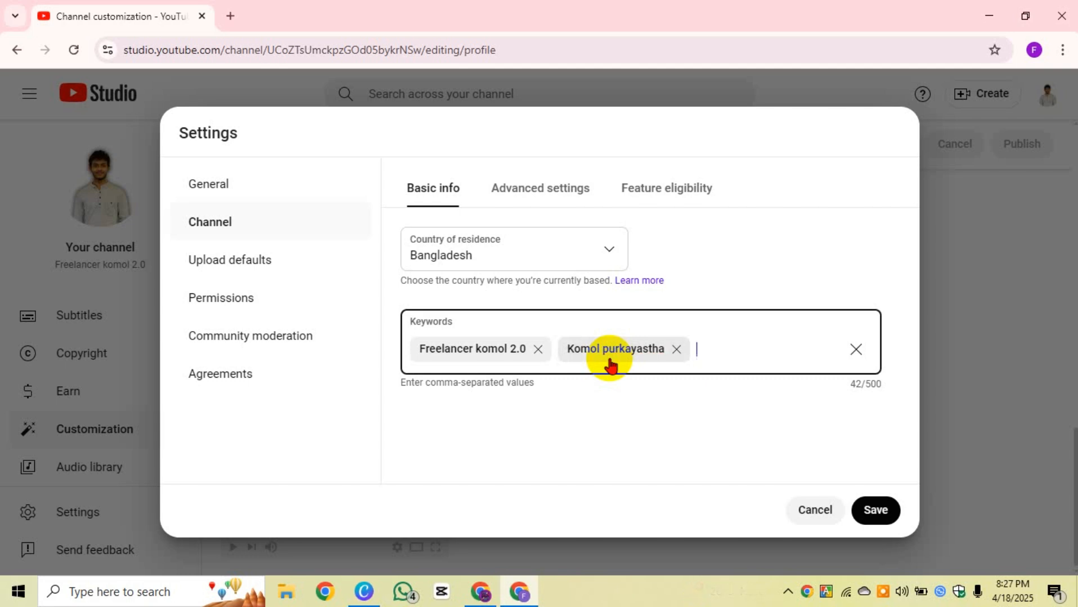
text(freelamcer komol)
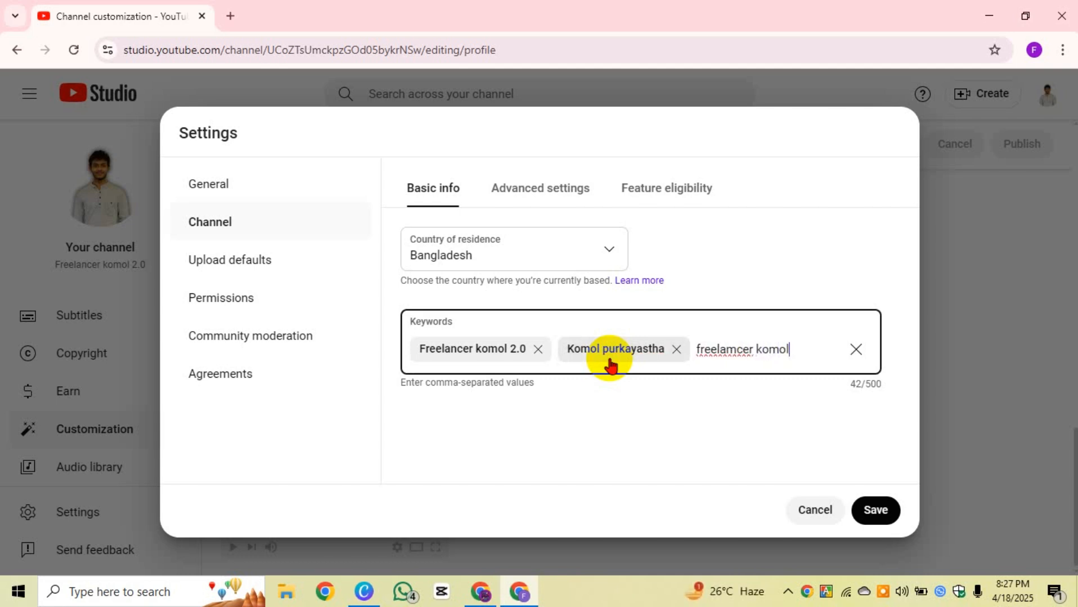
Step: Fix the typo and add keywords 'freelancer komol', 'Learn with komol' and 'Free freelancing course'
click(737, 352)
key(BackSpace)
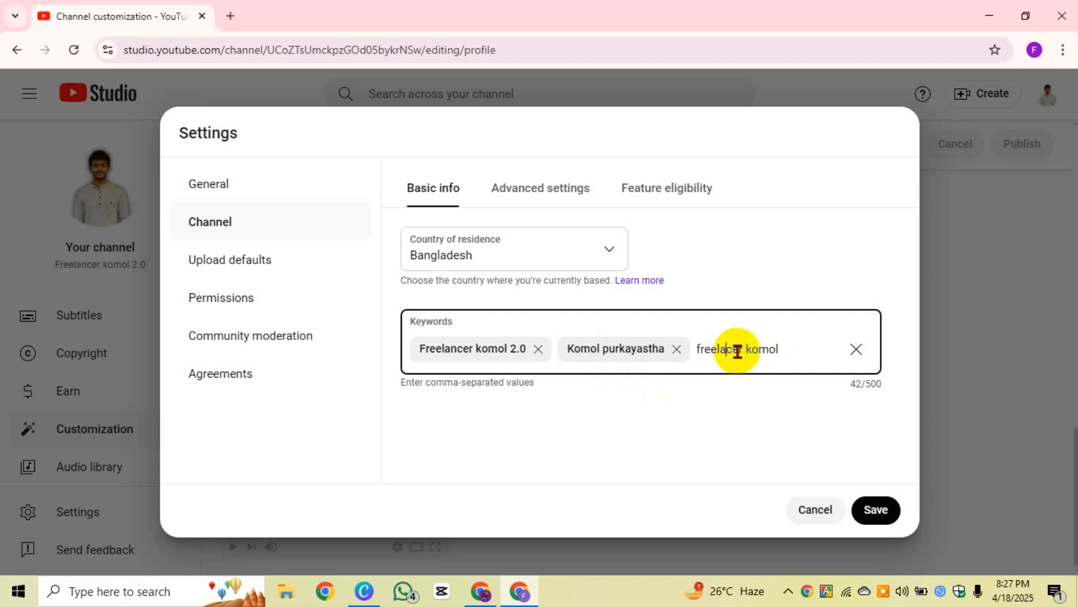
text(n)
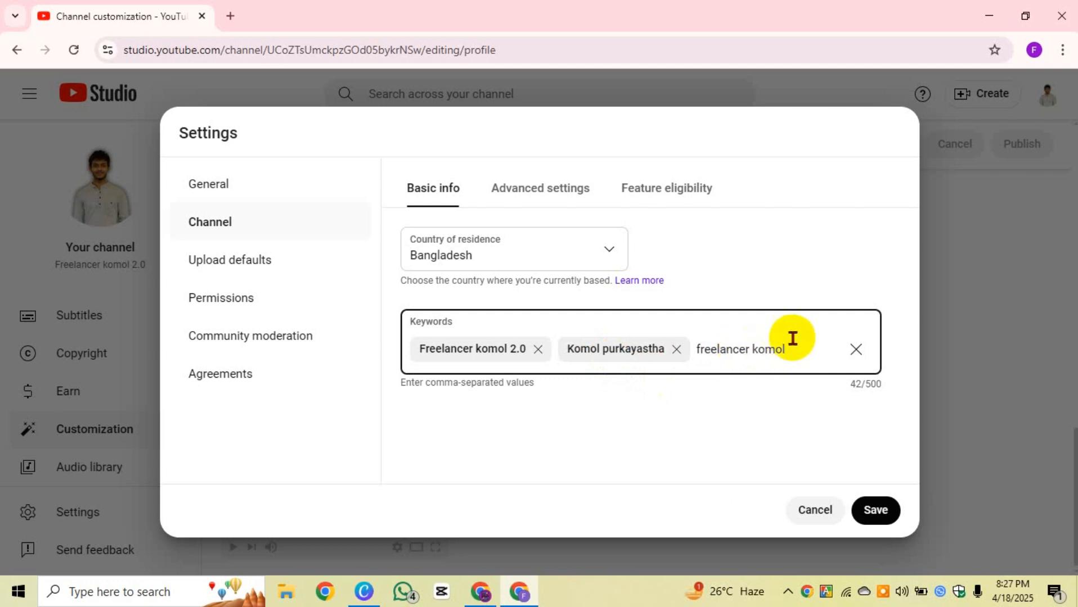
key(Return)
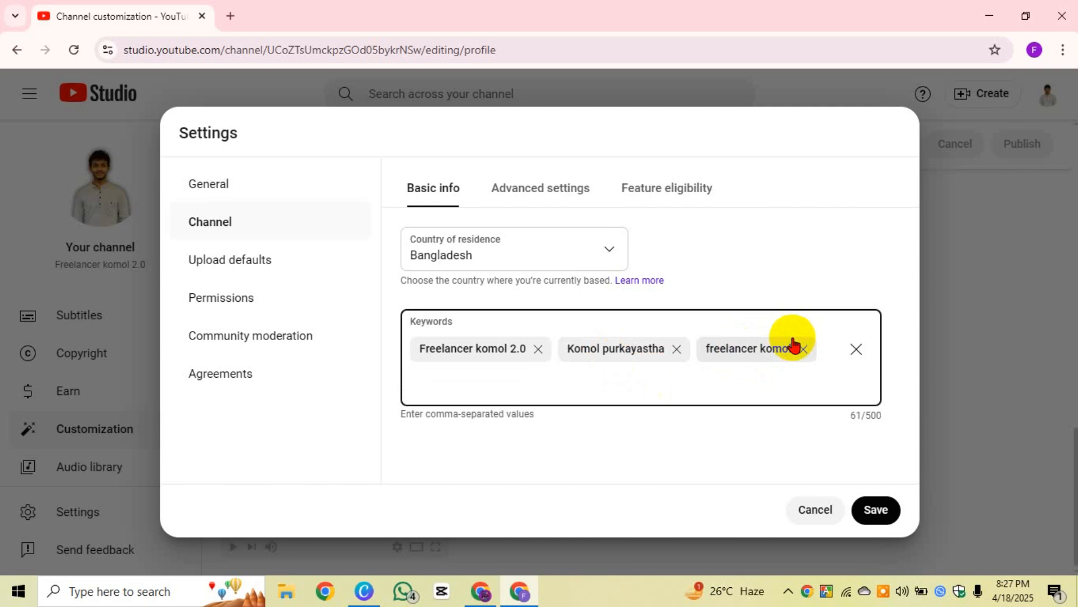
text(Learn with komol)
key(Return)
text(F)
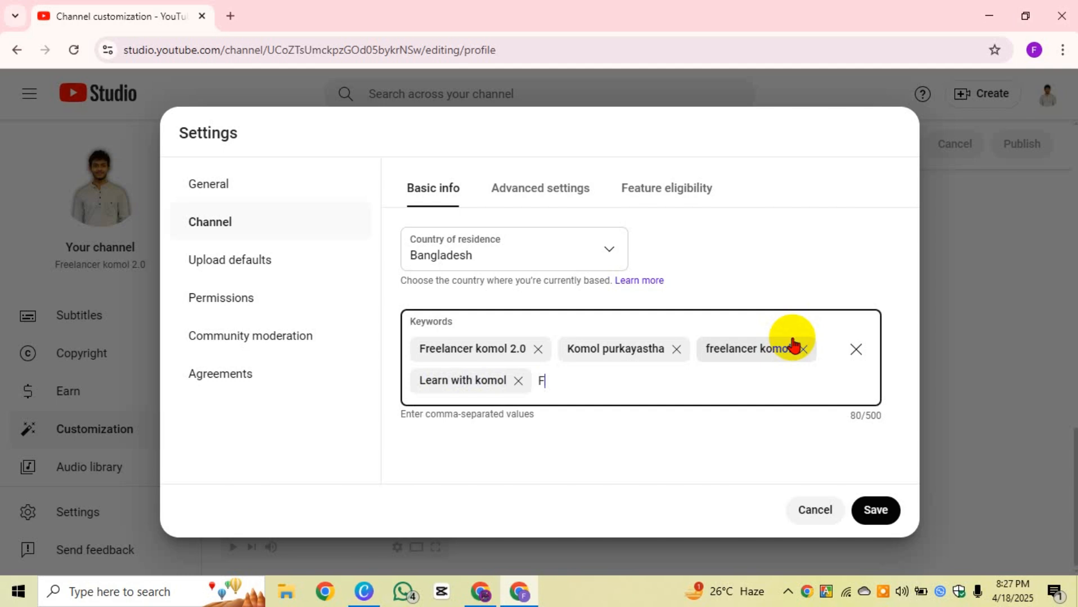
text(ree freeland)
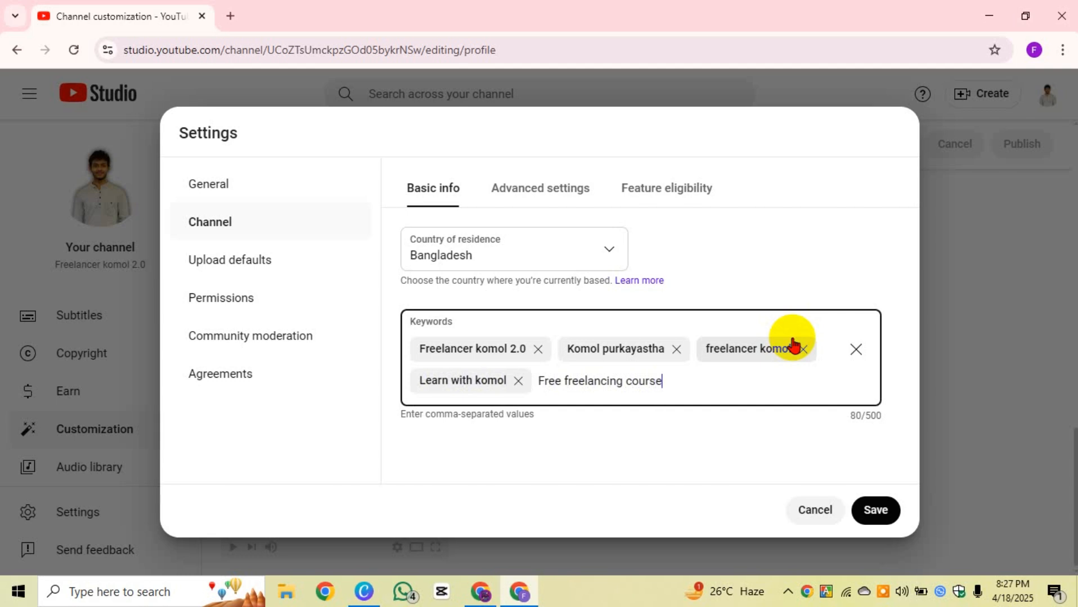
key(Return)
Step: Add 'Free freelancing course BD' and 'Freelancing course bangla' as keywords, then save
text(Free freel)
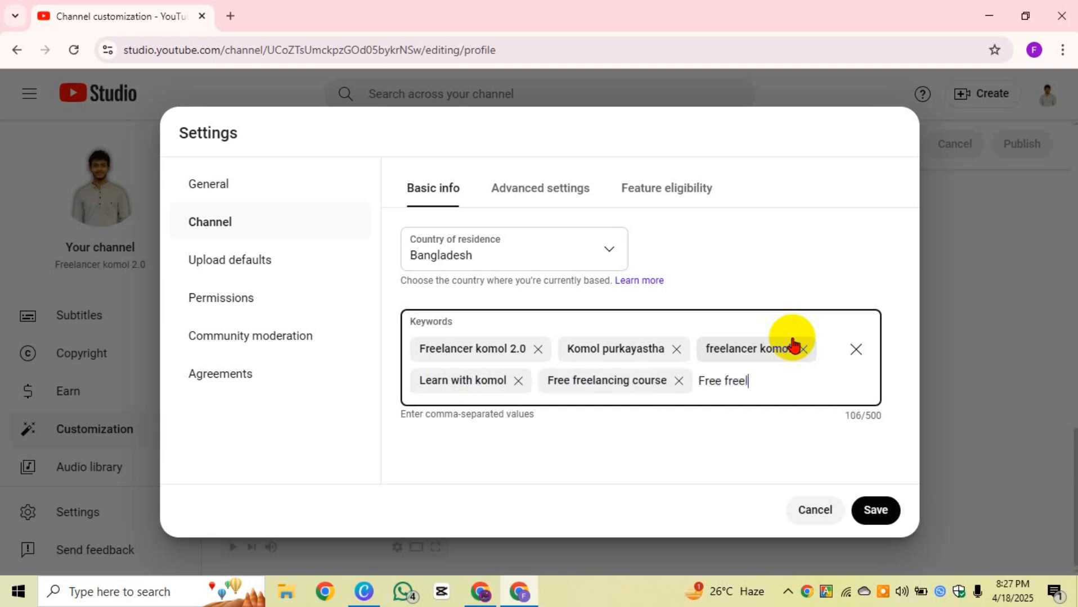
text(ancing course BD)
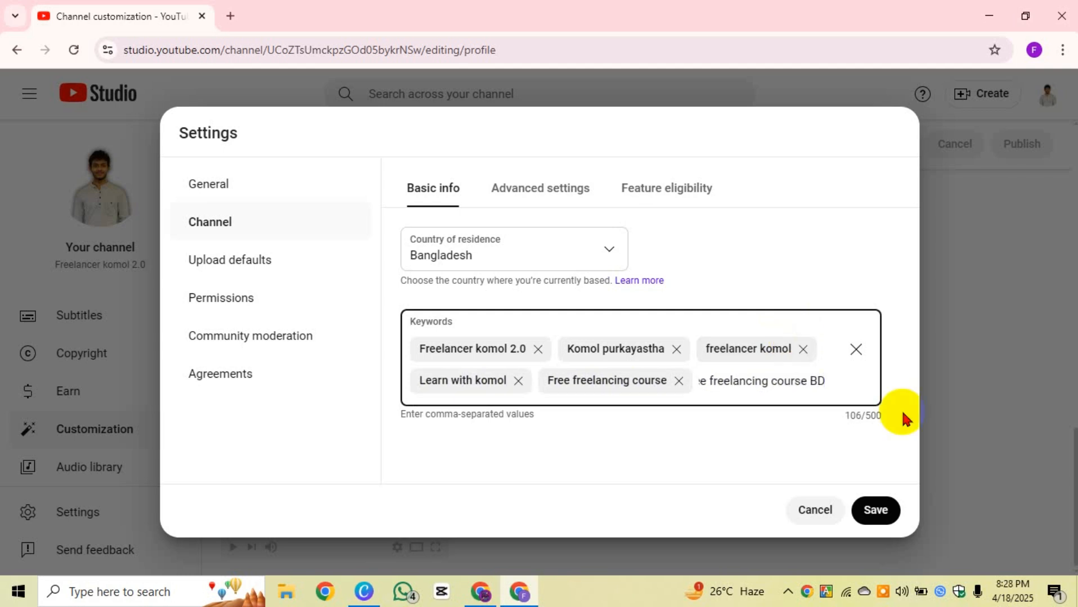
key(Return)
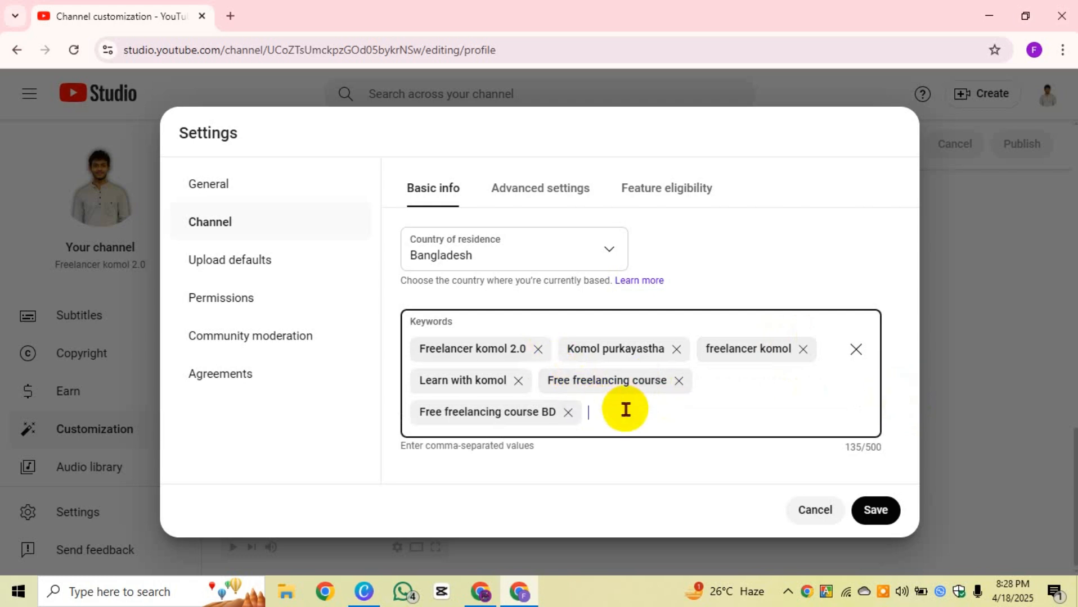
text(Freelancing course bangla)
key(Return)
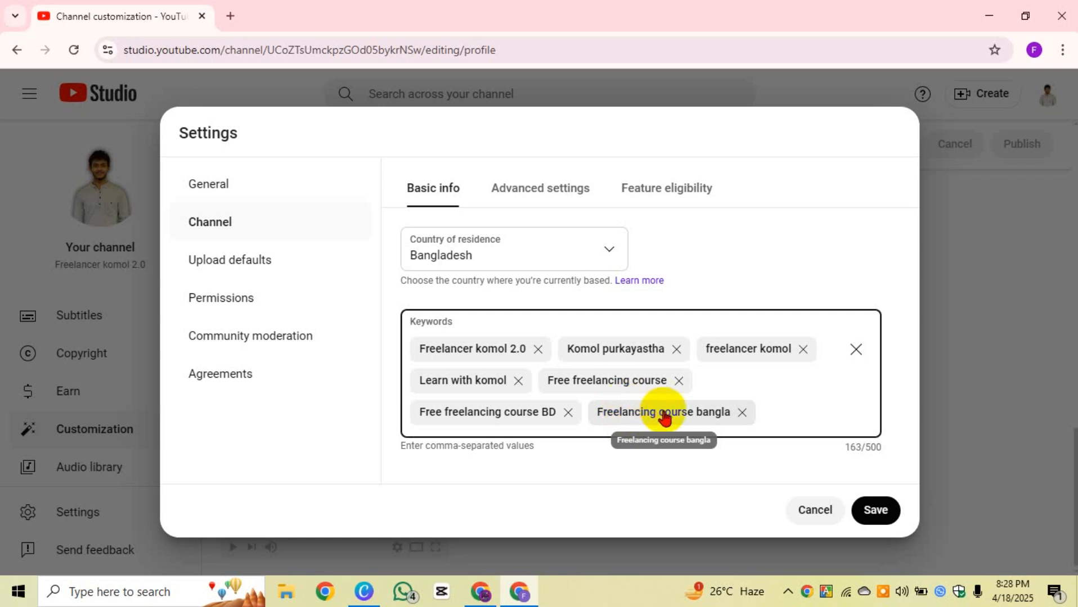
click(885, 455)
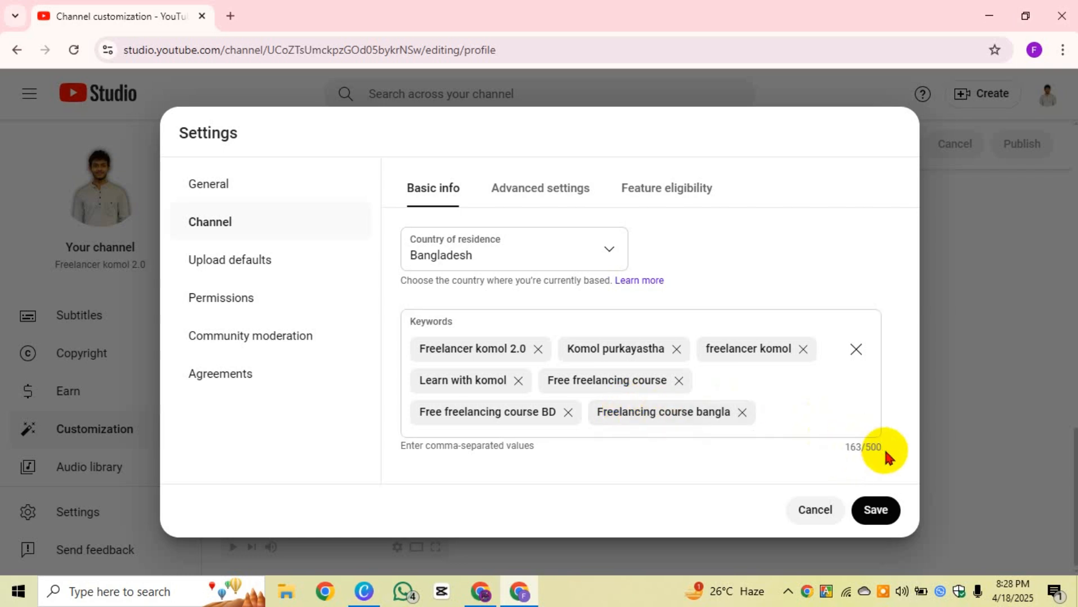
click(709, 385)
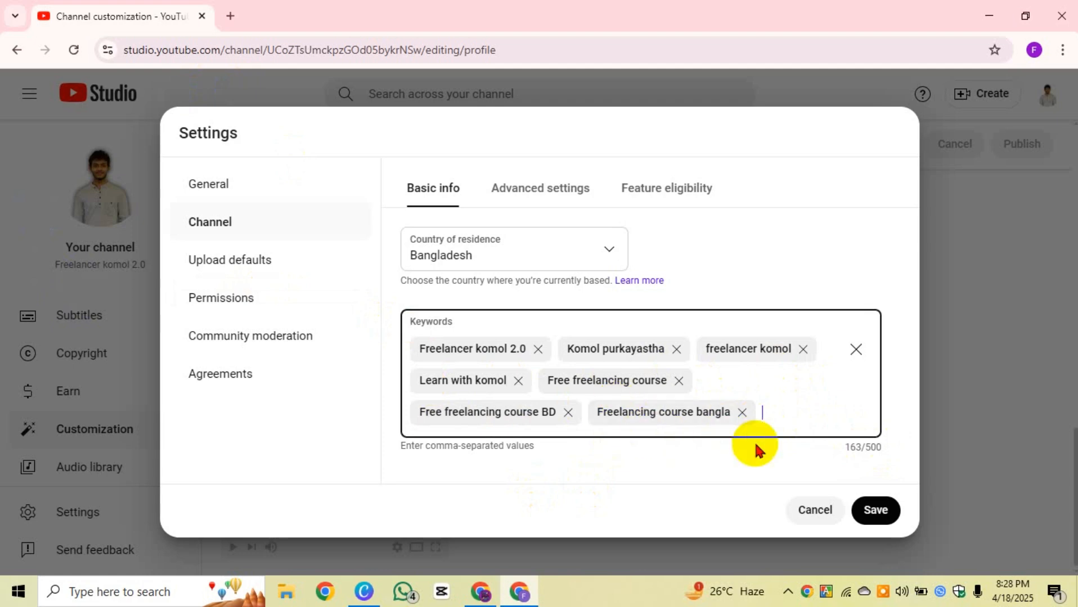
click(880, 514)
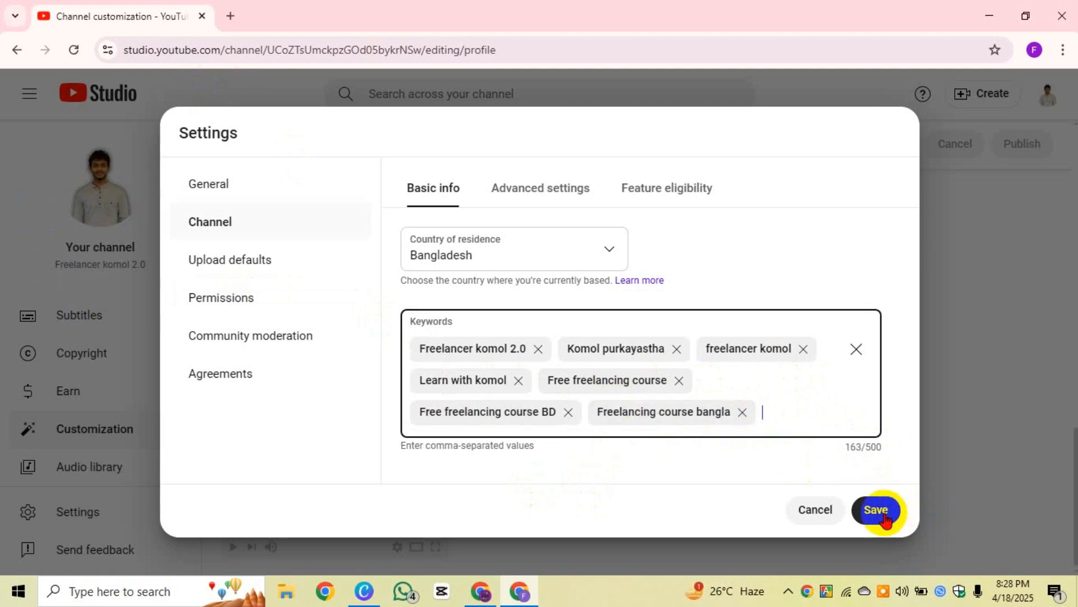
Step: Close Settings, then reopen it on Channel Basic info to check the saved keywords
click(875, 511)
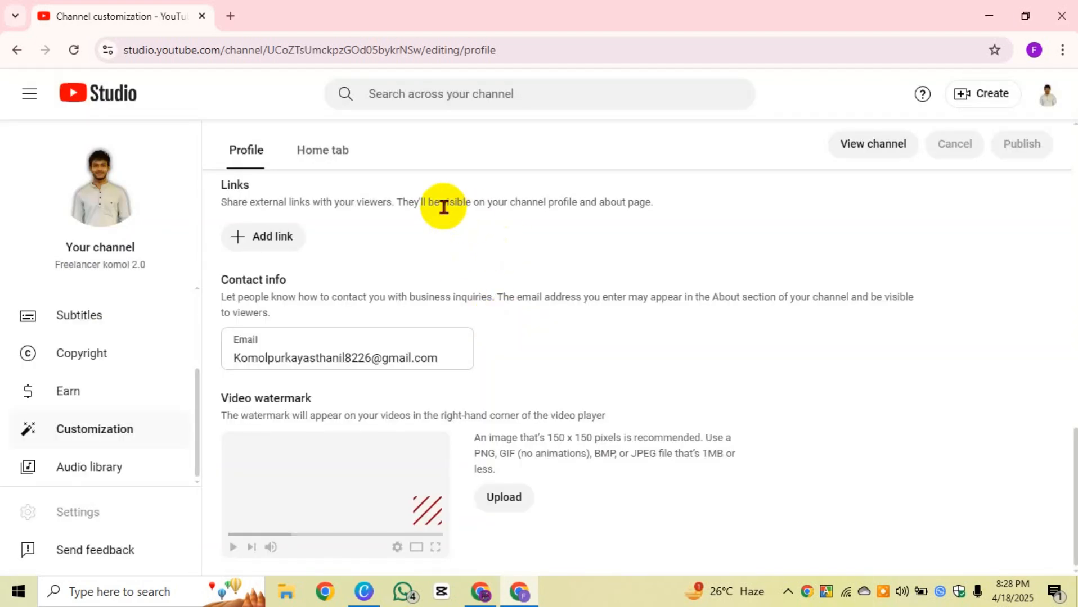
click(121, 508)
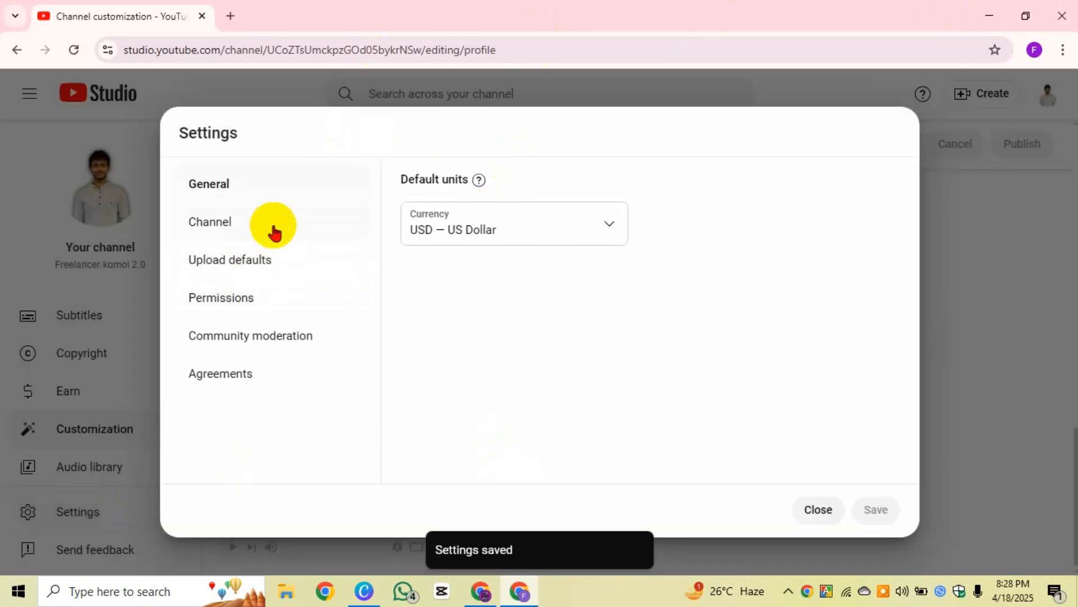
click(274, 232)
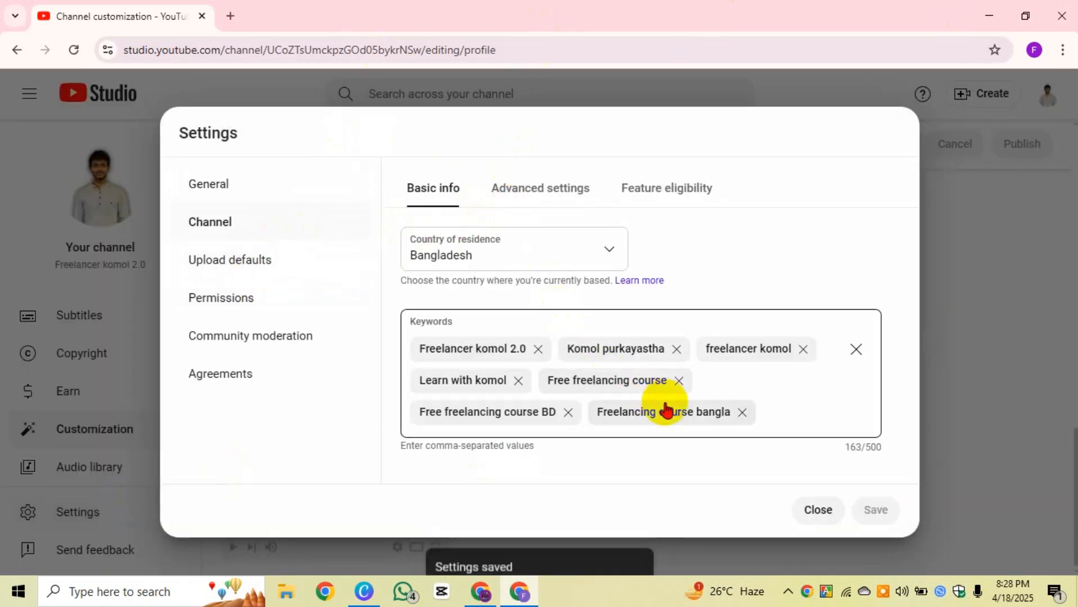
Step: View the Channel Advanced settings, where the made-for-kids Audience option reviews each video
click(542, 198)
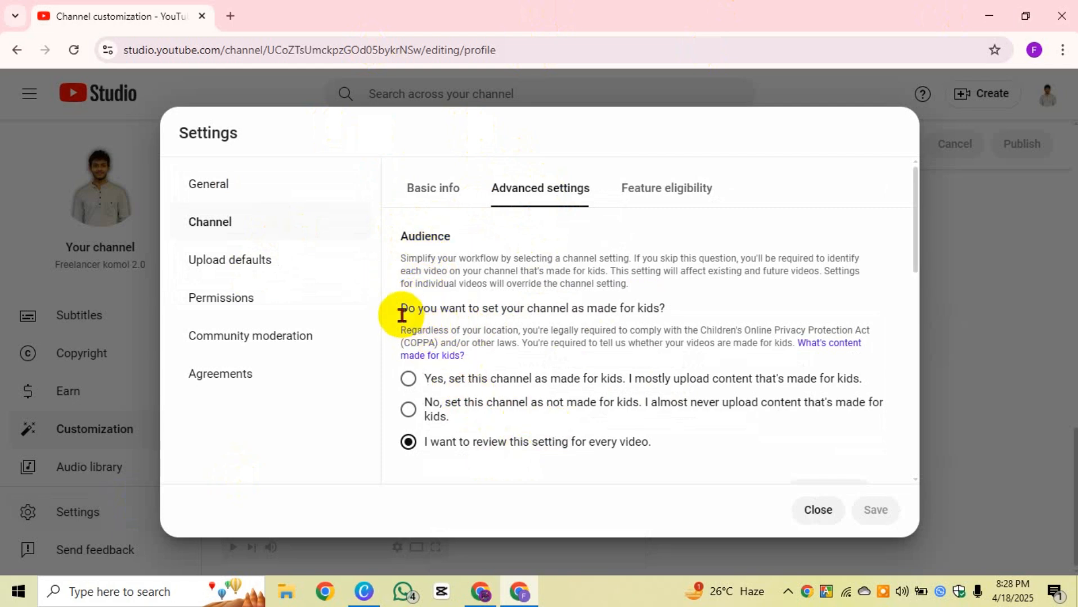
drag(402, 315, 681, 313)
click(692, 312)
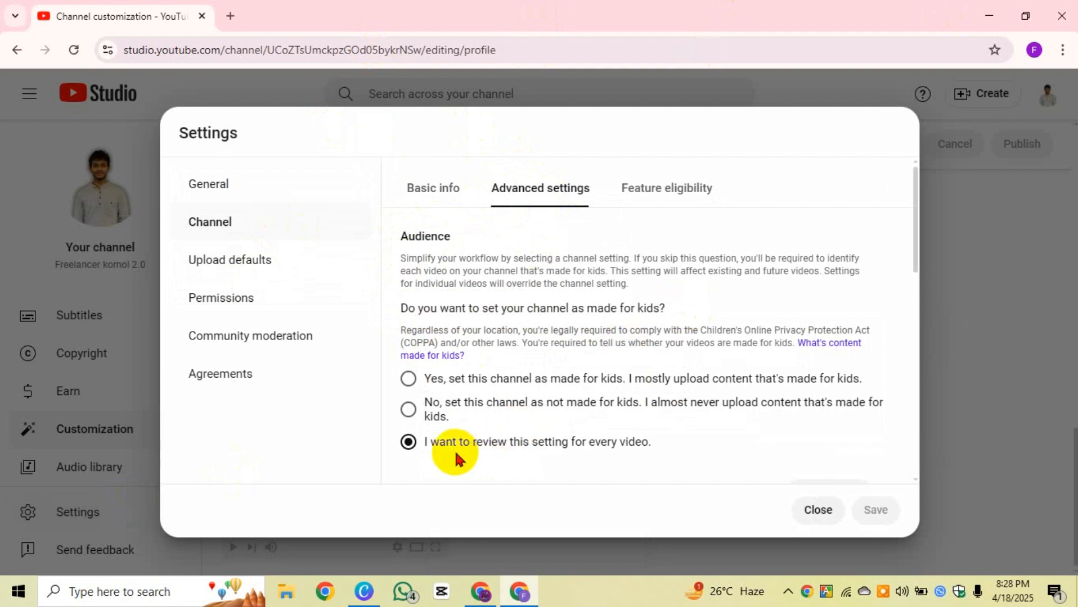
drag(455, 445, 669, 451)
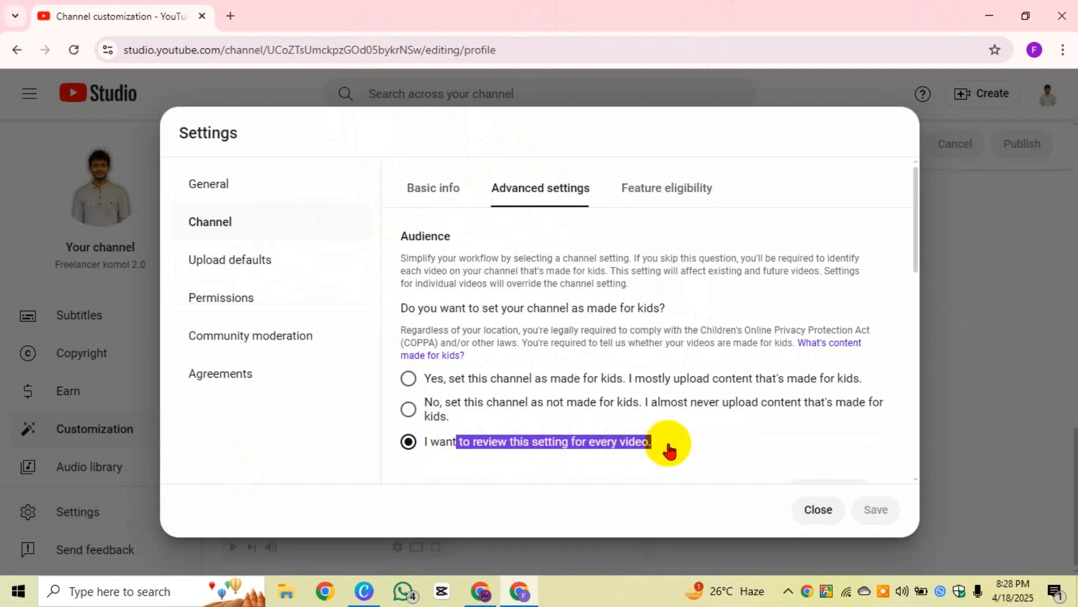
click(669, 451)
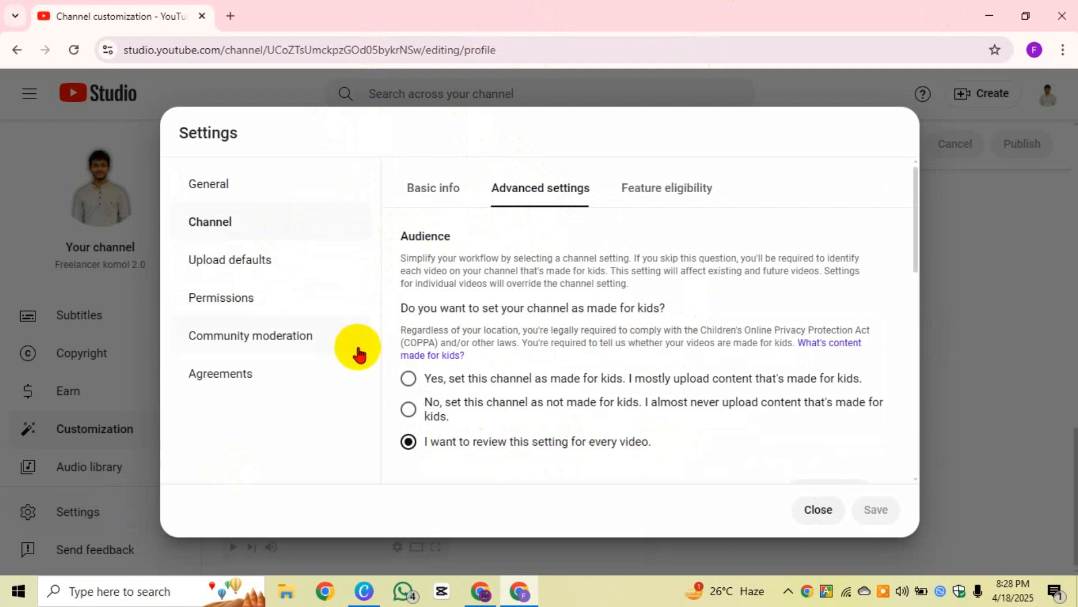
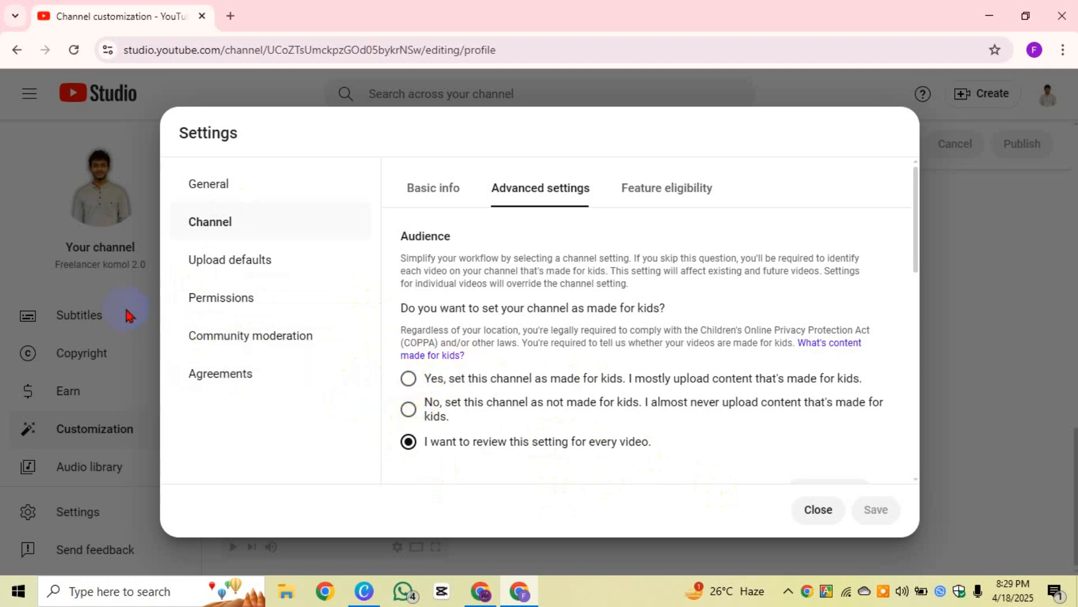
Step: Keep the made-for-kids Audience choice on reviewing each video, highlighting the question and option
click(411, 443)
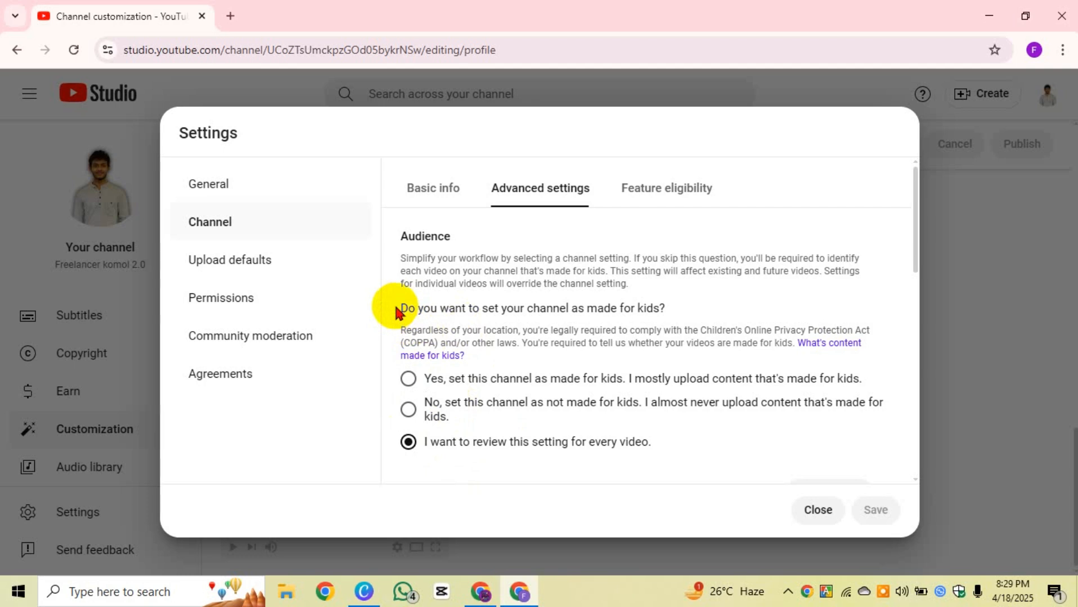
drag(395, 310, 748, 319)
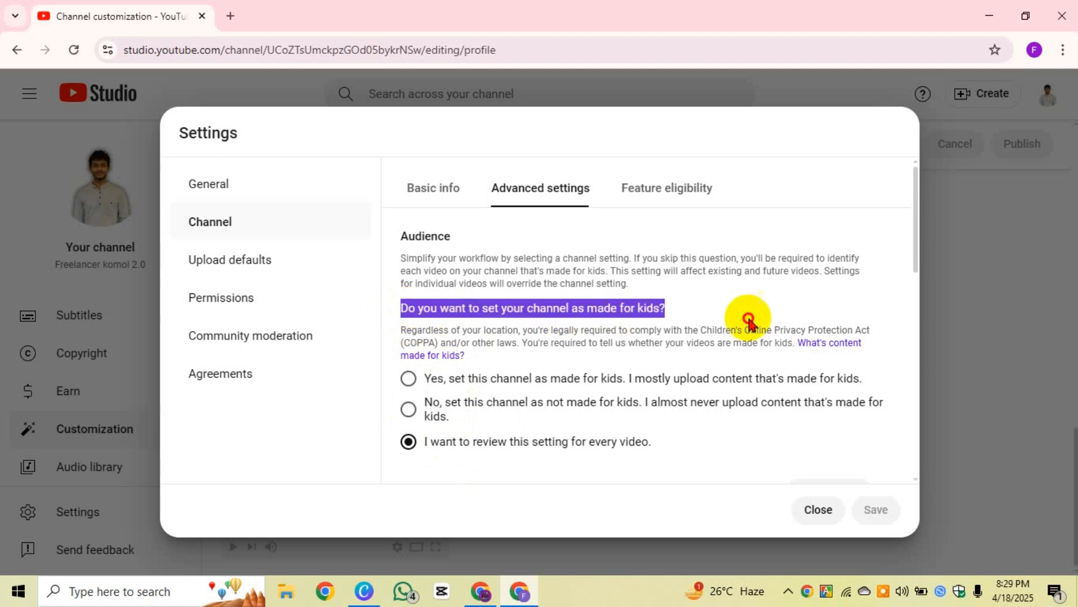
click(643, 443)
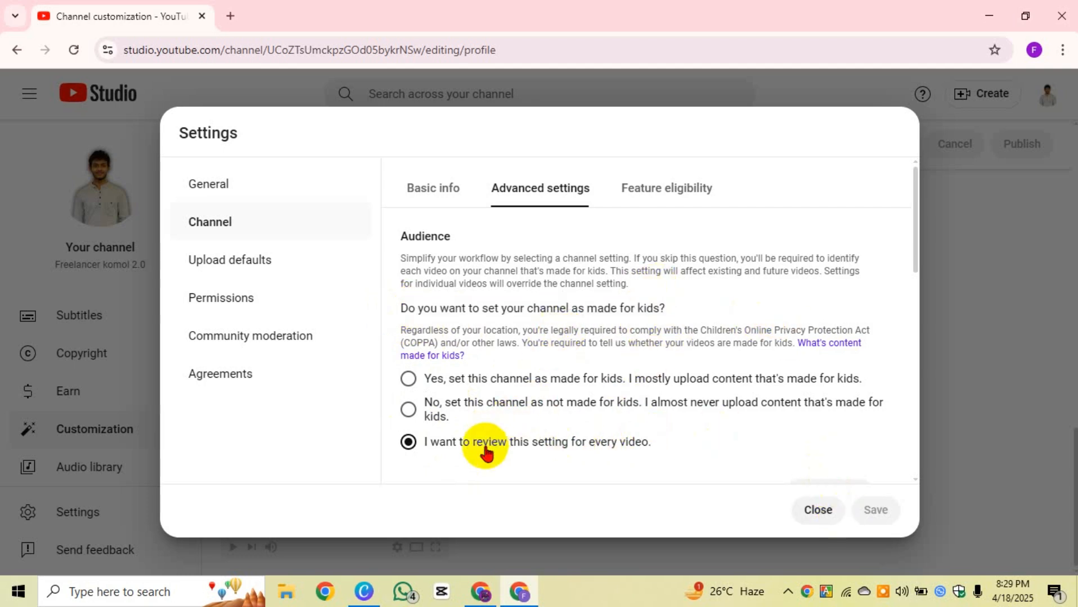
drag(654, 446, 428, 449)
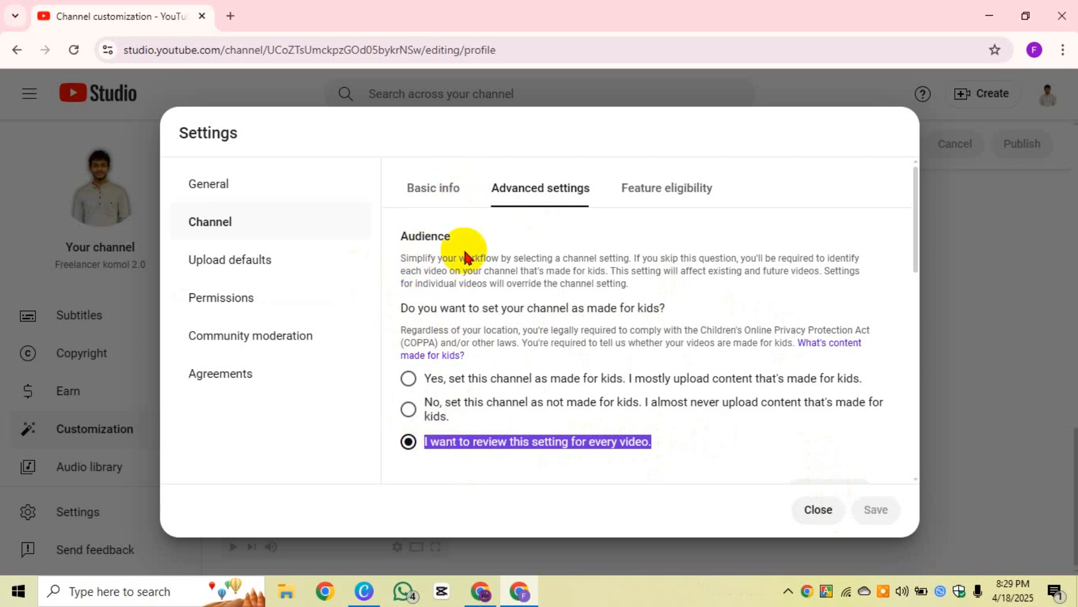
drag(452, 236, 397, 237)
click(626, 265)
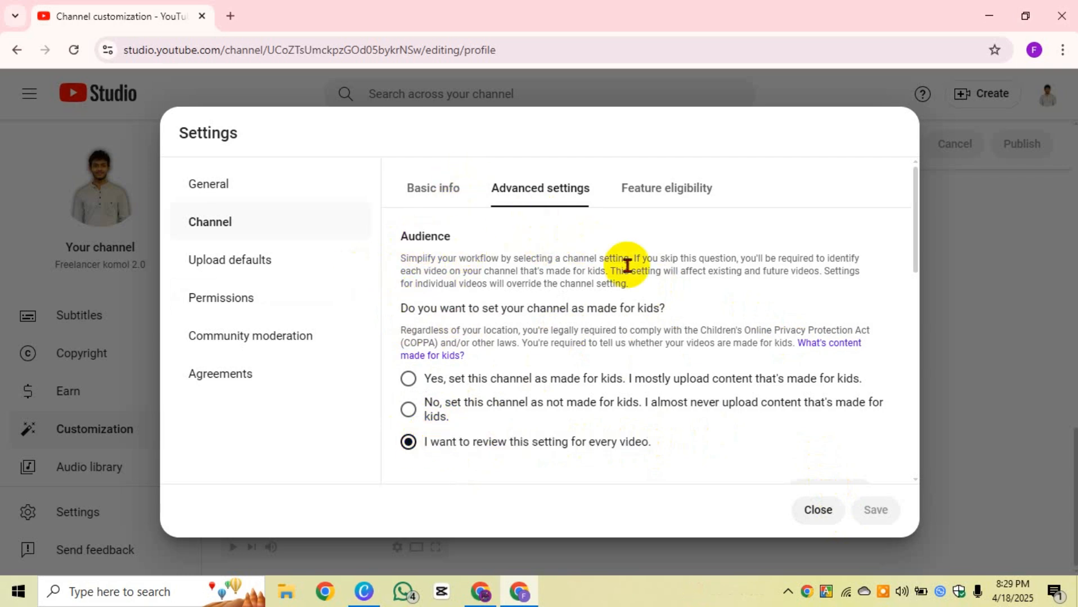
Step: Switch to Feature eligibility and go over the eligibility and additional verification explanation
click(667, 194)
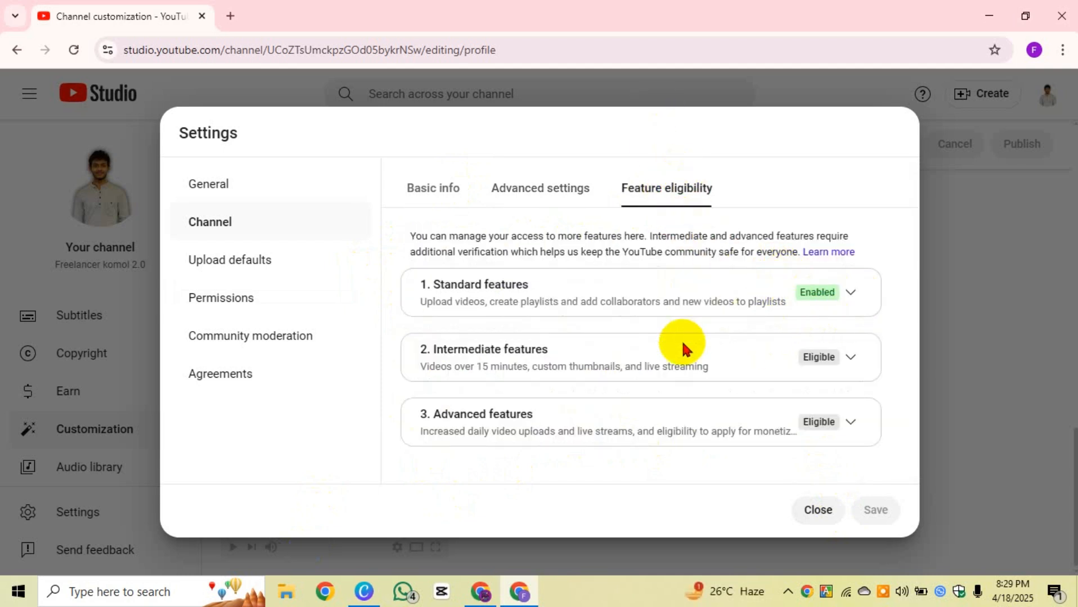
drag(408, 236, 854, 236)
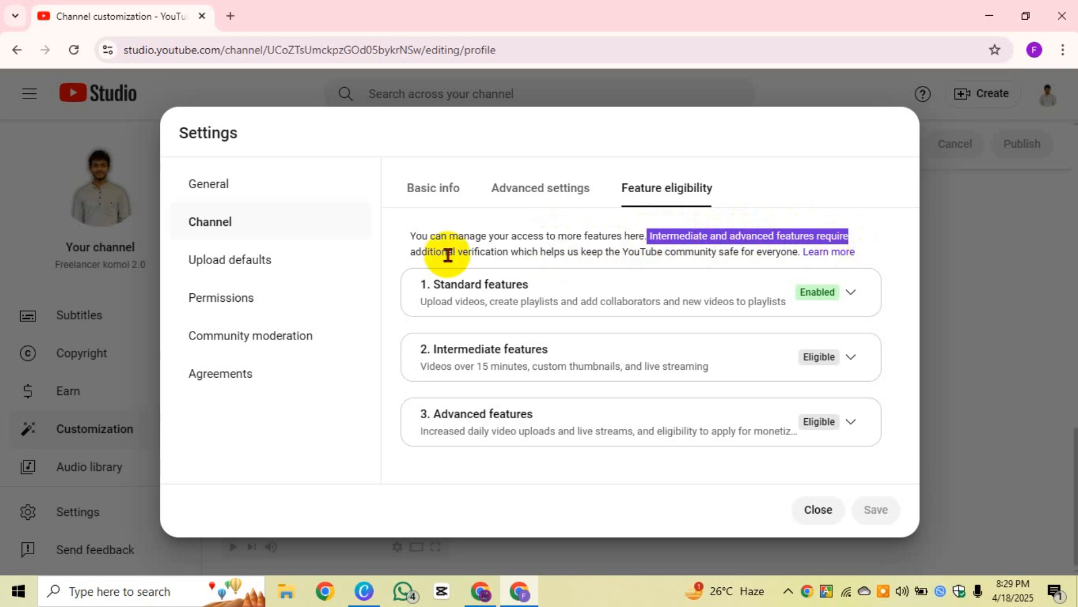
drag(409, 253, 689, 254)
drag(759, 252, 796, 262)
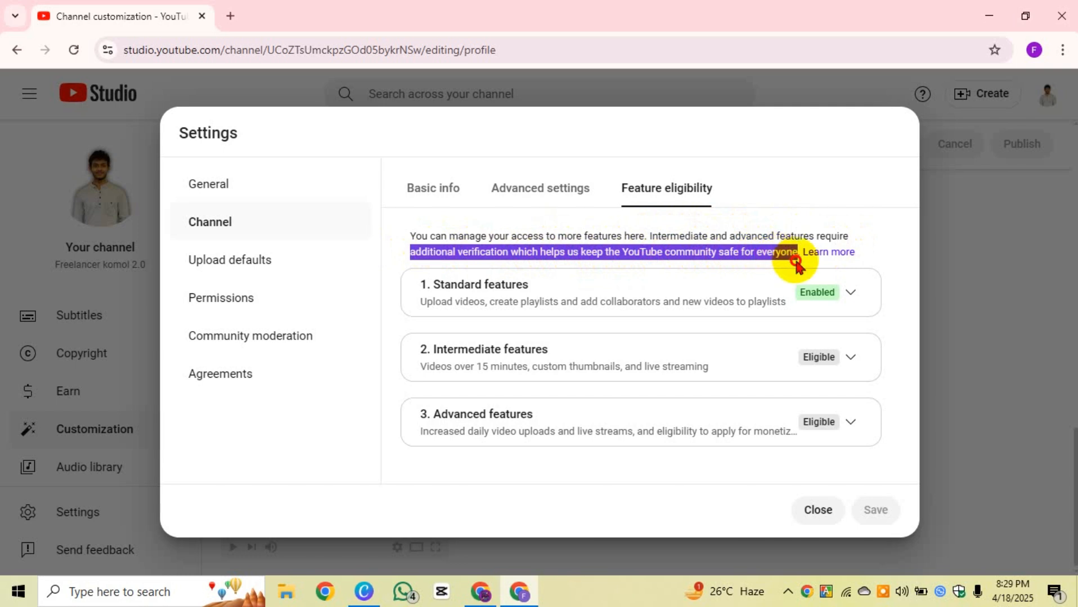
click(796, 262)
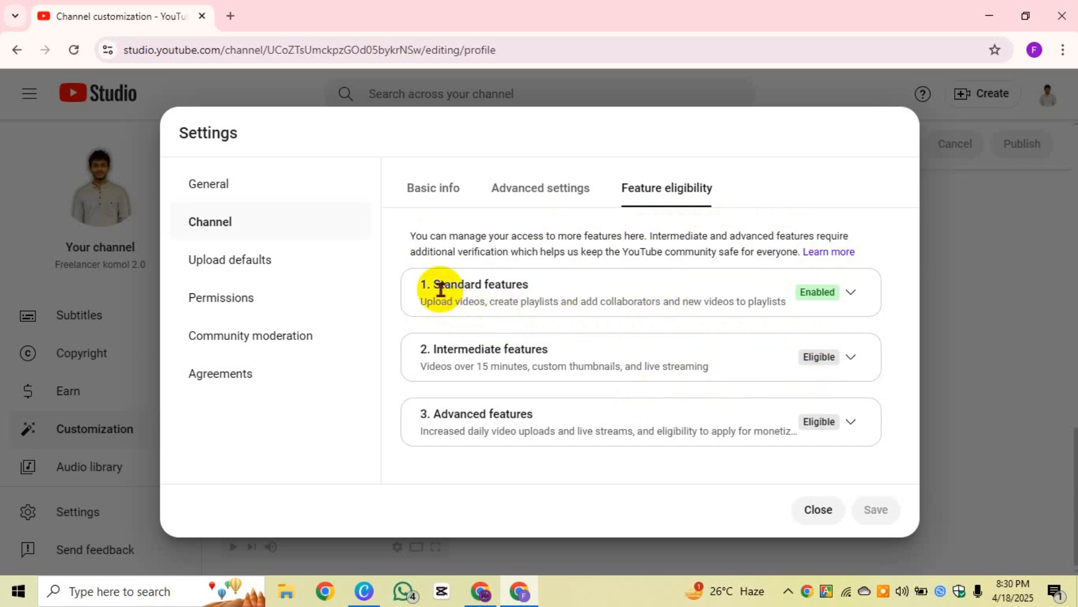
Step: Go over the Standard features tier and its description, including Upload videos
drag(432, 284, 535, 281)
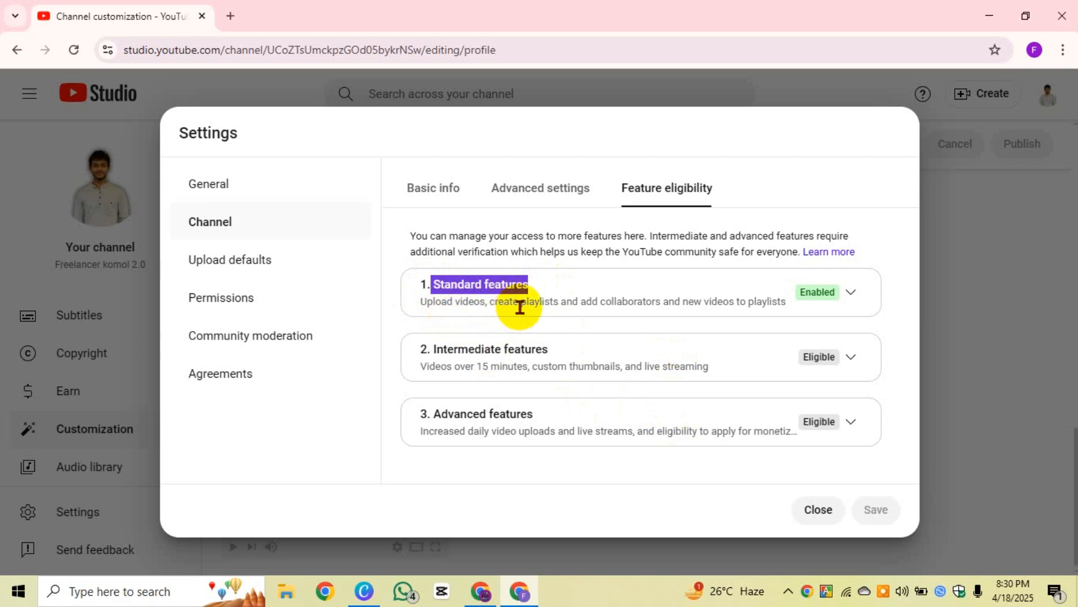
drag(519, 307, 785, 317)
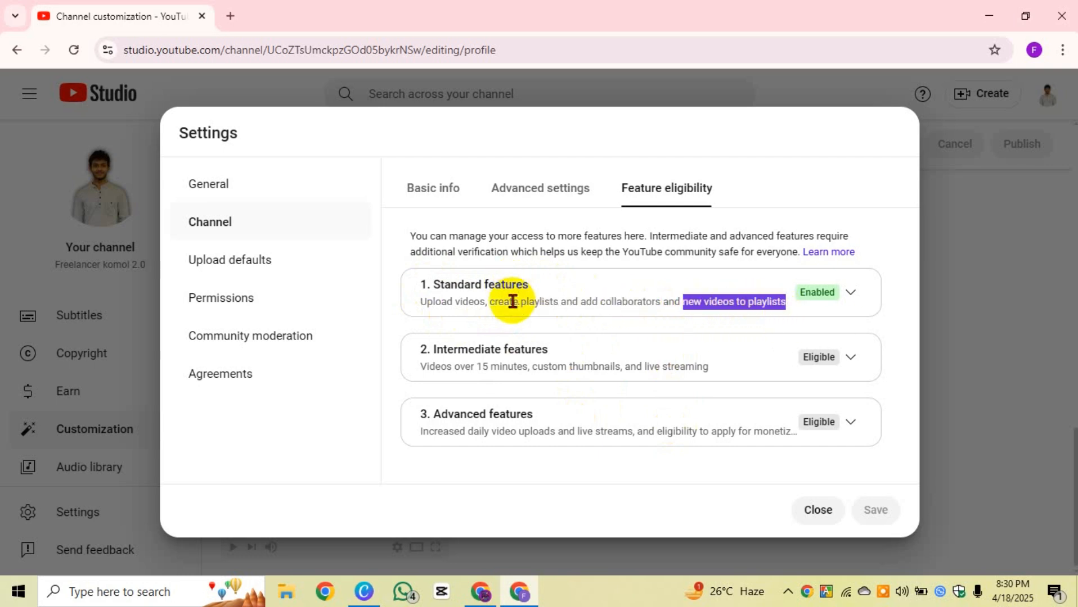
click(416, 303)
drag(416, 302, 780, 305)
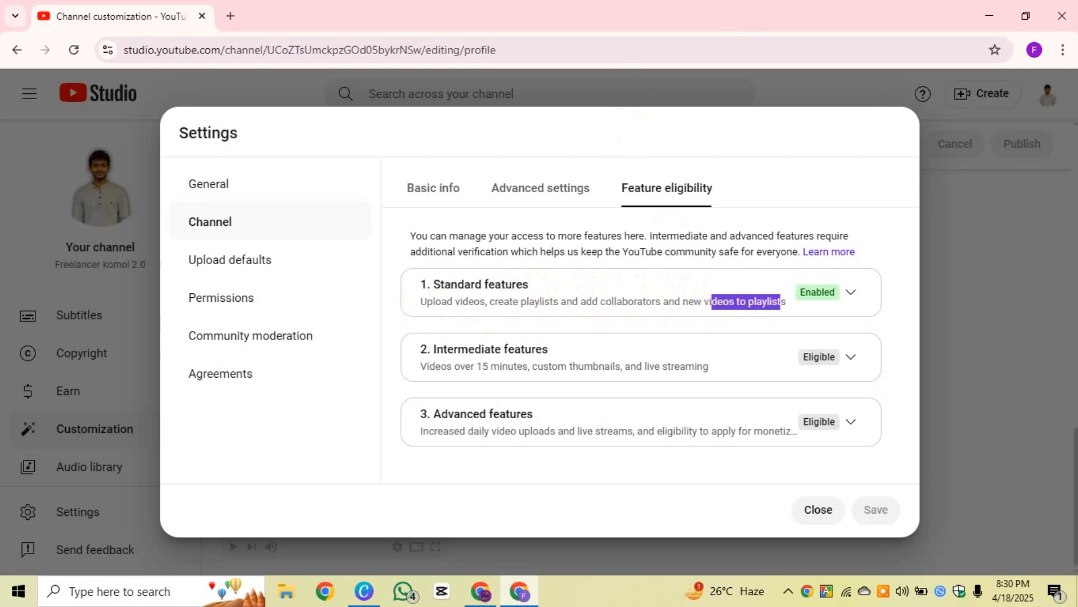
drag(542, 302, 432, 285)
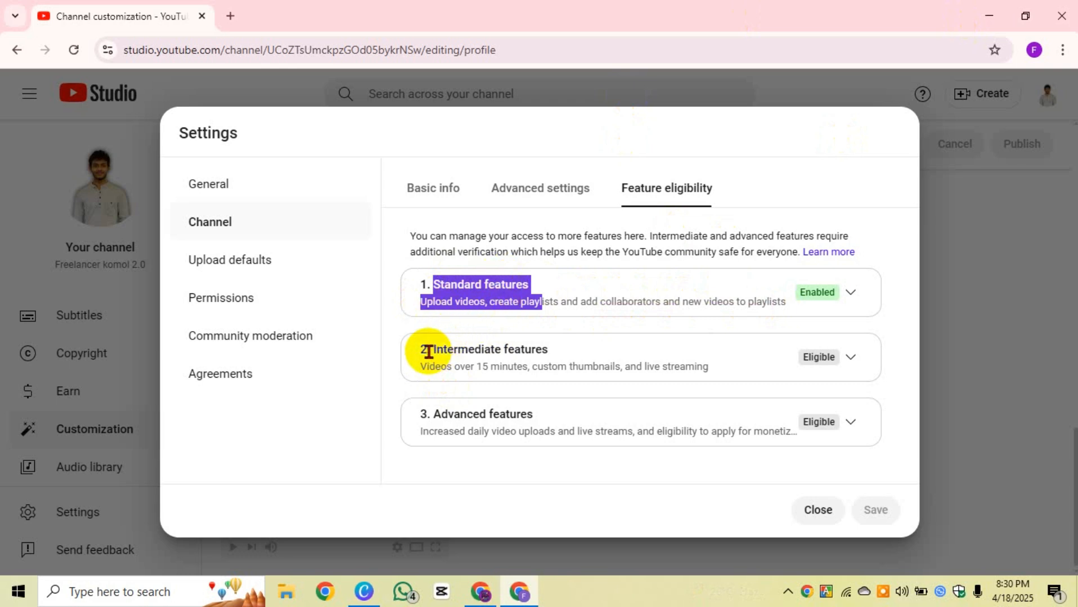
drag(434, 352, 552, 353)
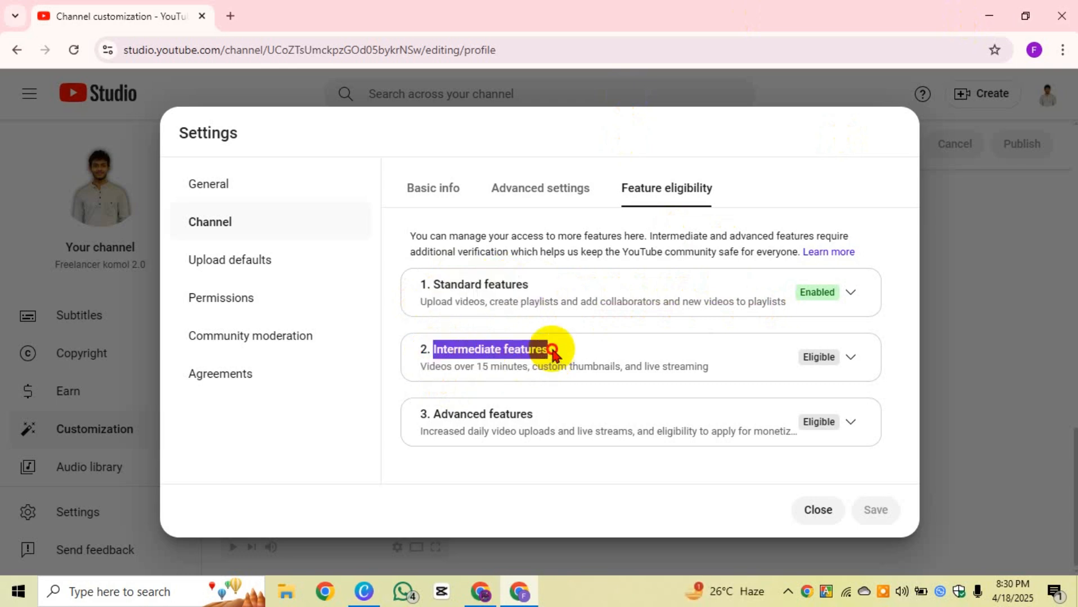
click(417, 367)
drag(417, 368, 498, 381)
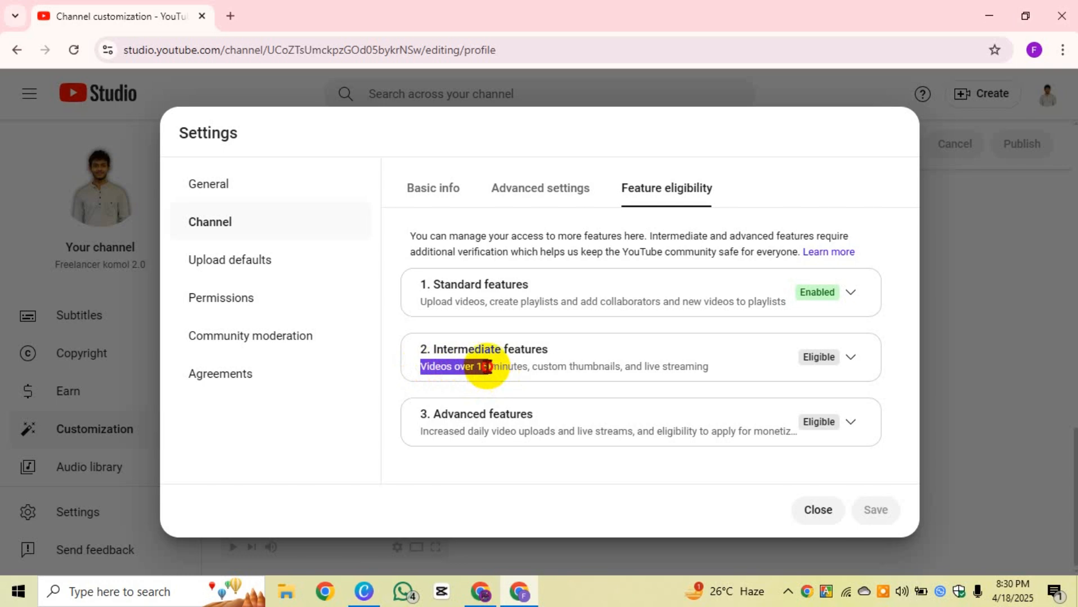
drag(485, 367, 722, 386)
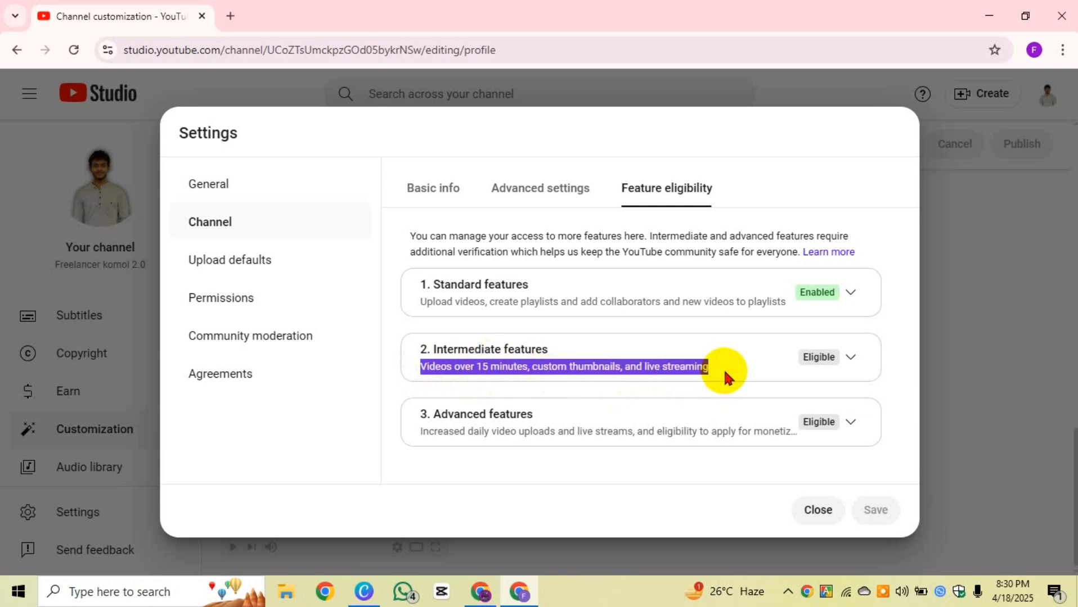
click(723, 376)
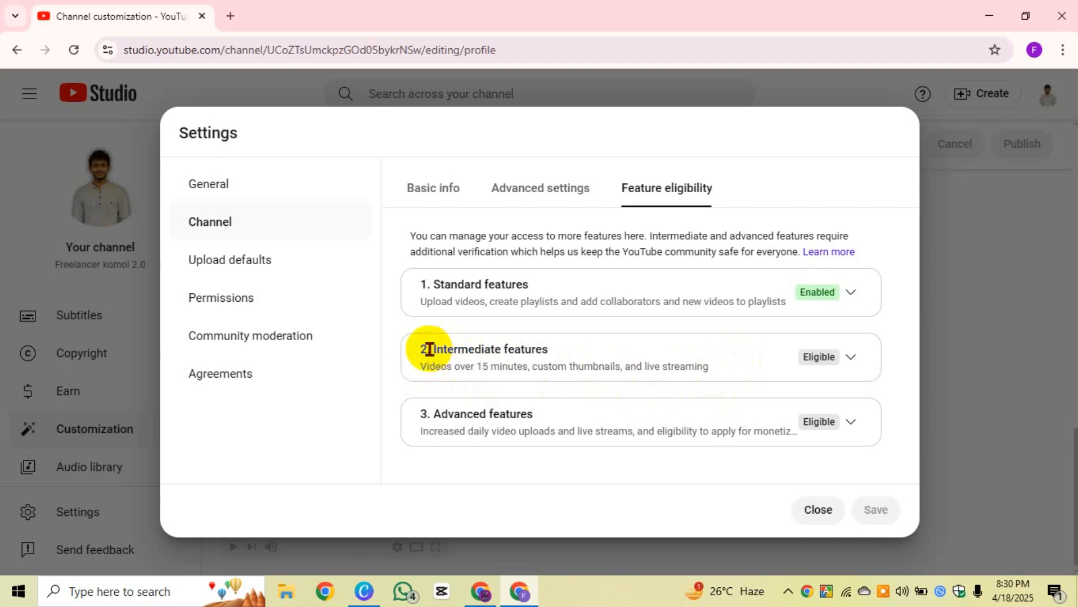
drag(427, 350, 711, 361)
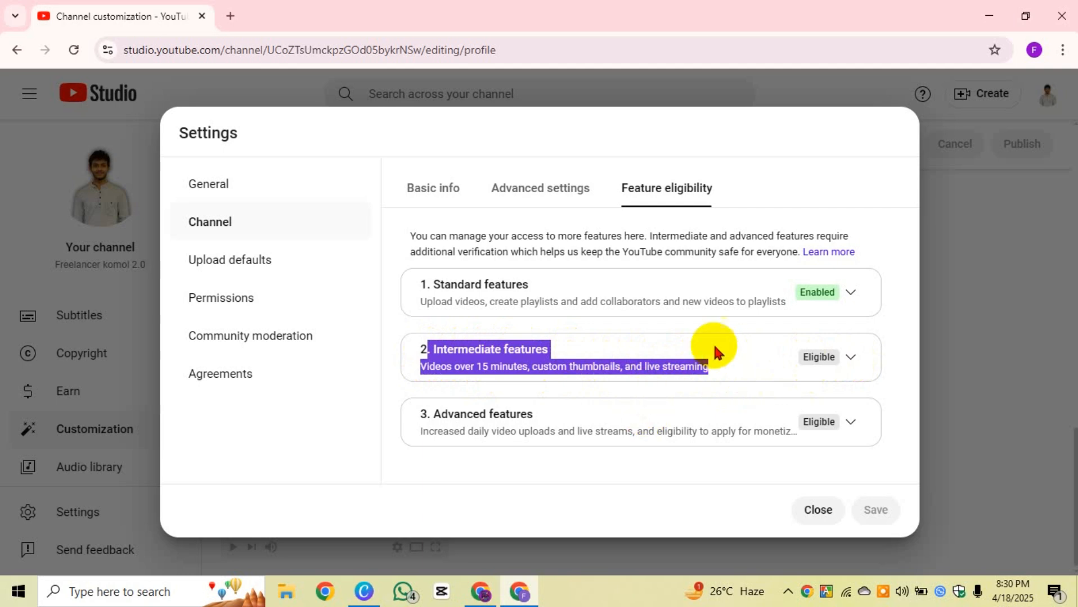
drag(734, 365, 427, 368)
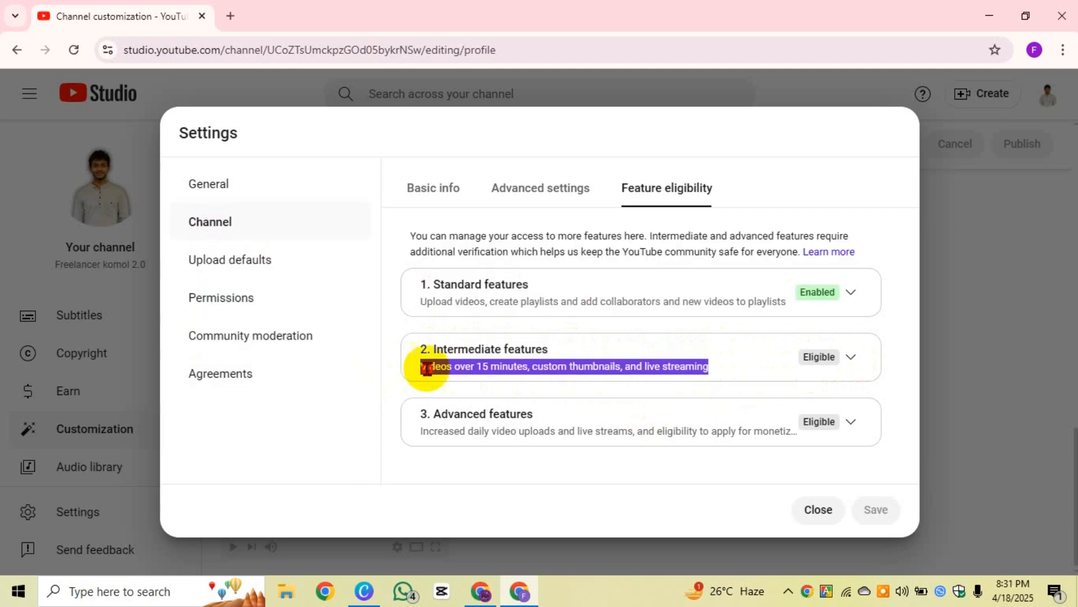
click(543, 363)
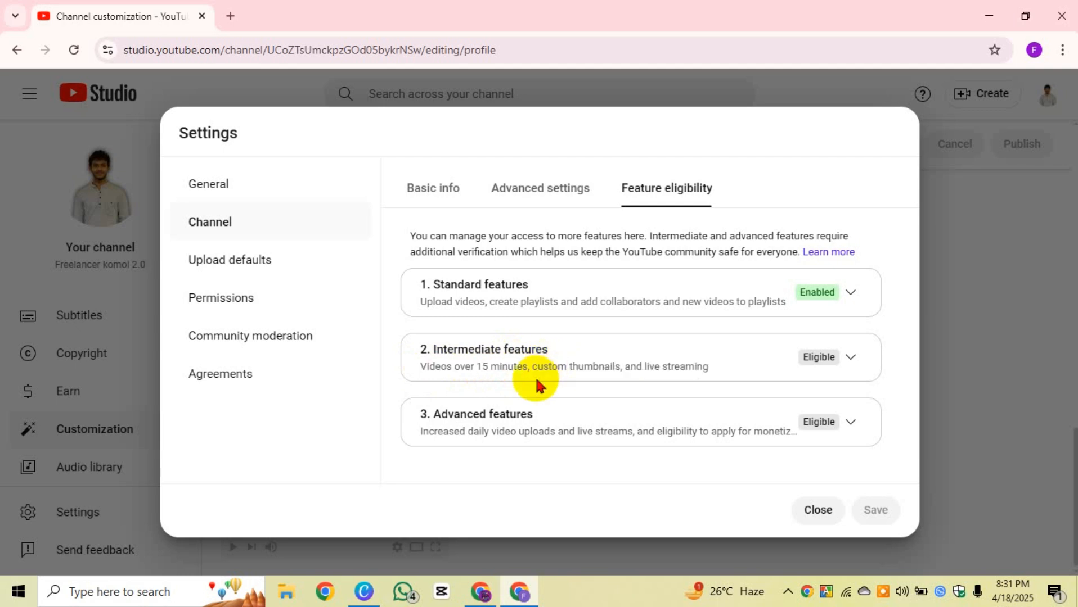
drag(533, 367, 708, 370)
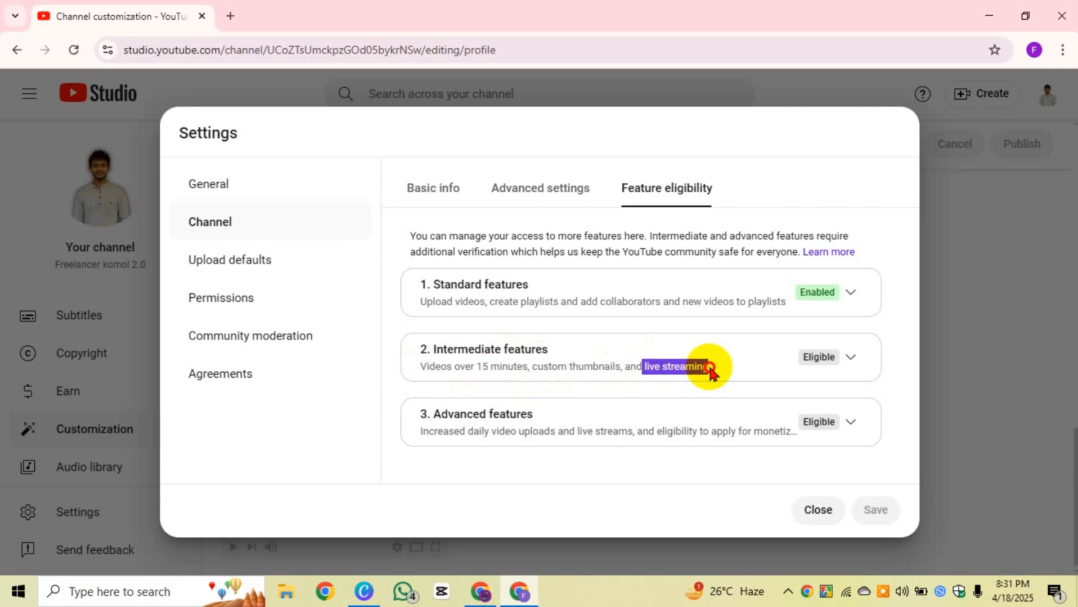
click(668, 347)
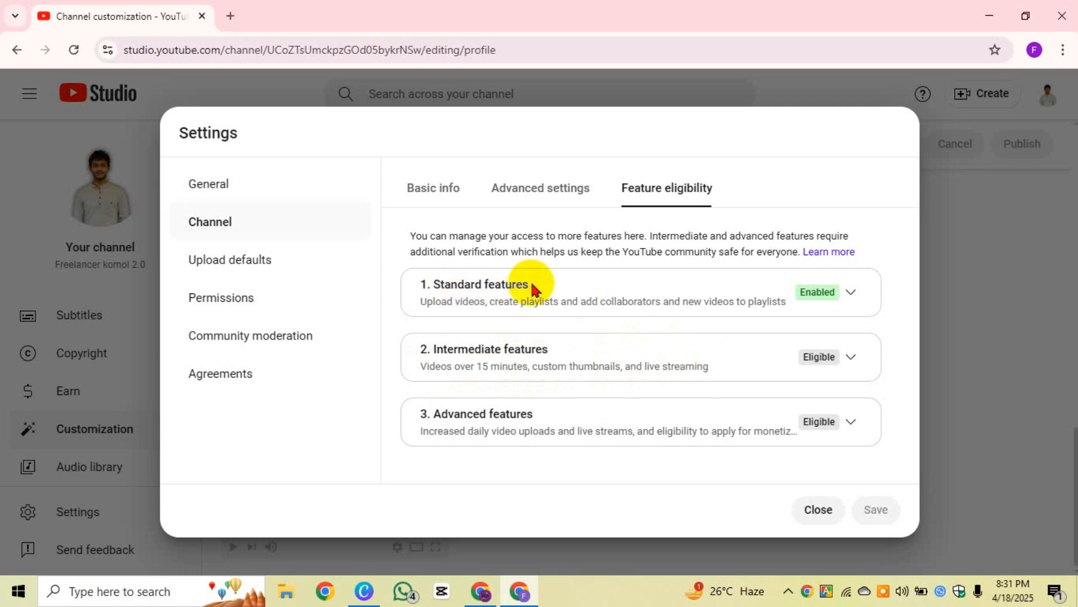
drag(532, 287, 487, 303)
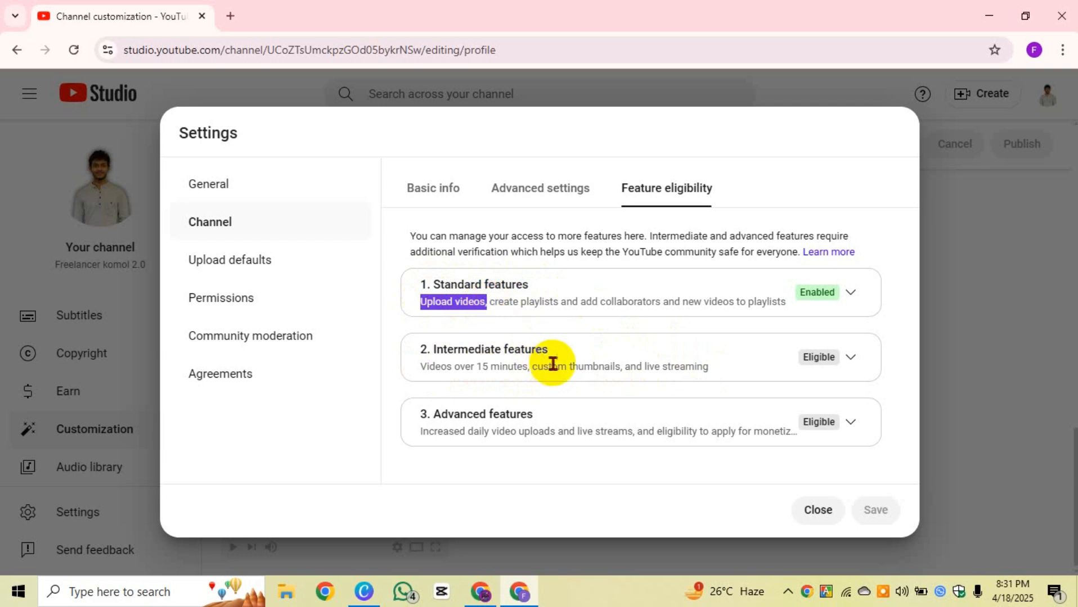
drag(521, 367, 403, 377)
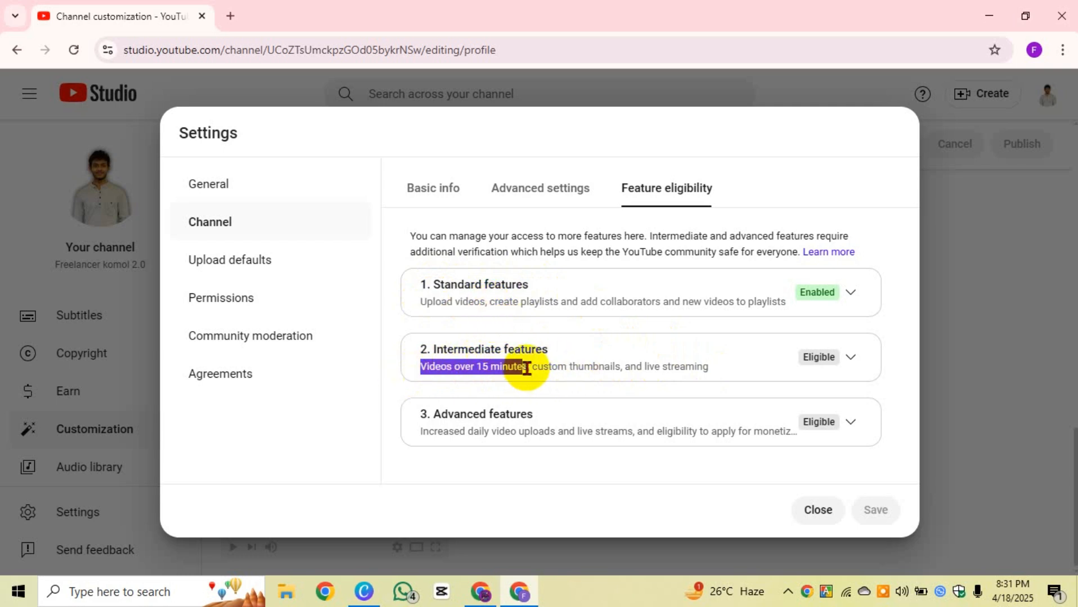
drag(532, 367, 623, 363)
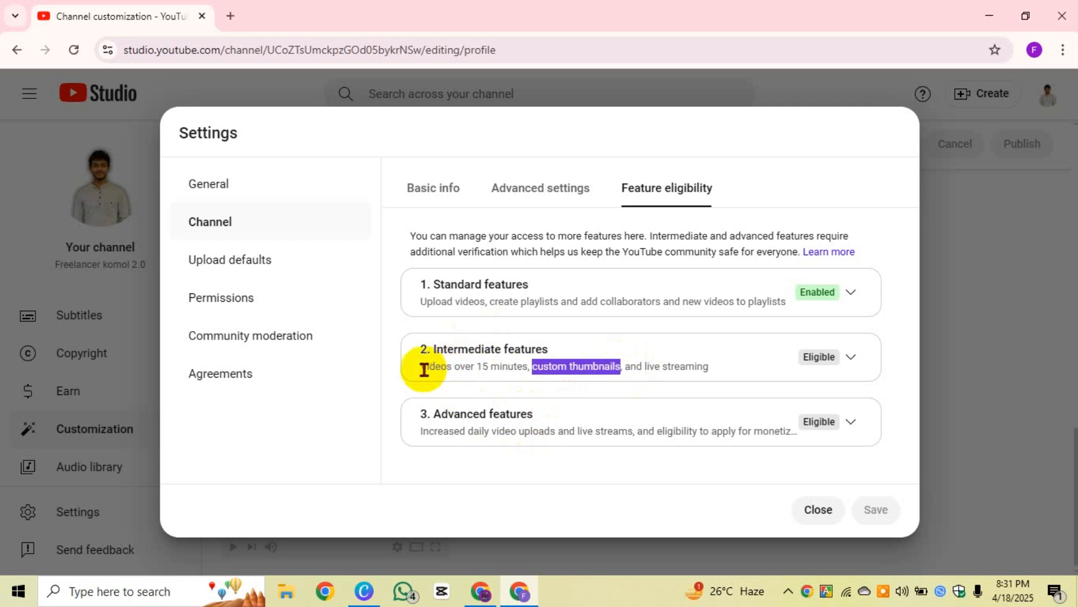
drag(419, 370, 531, 367)
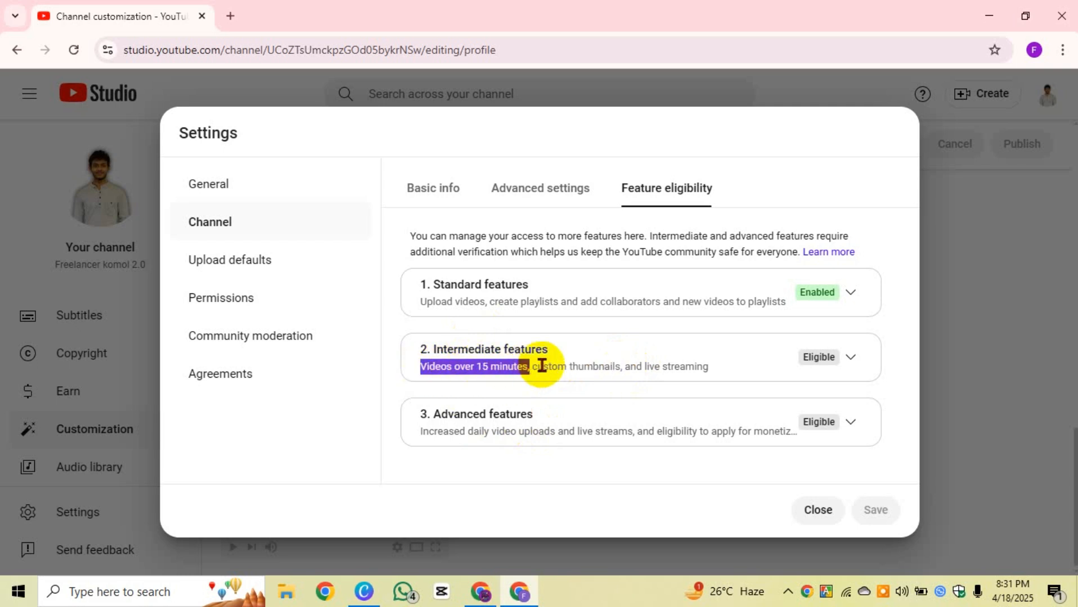
Step: Expand Intermediate features and start the Verify phone number requirement for the channel
click(849, 363)
scroll(799, 360, down, 2)
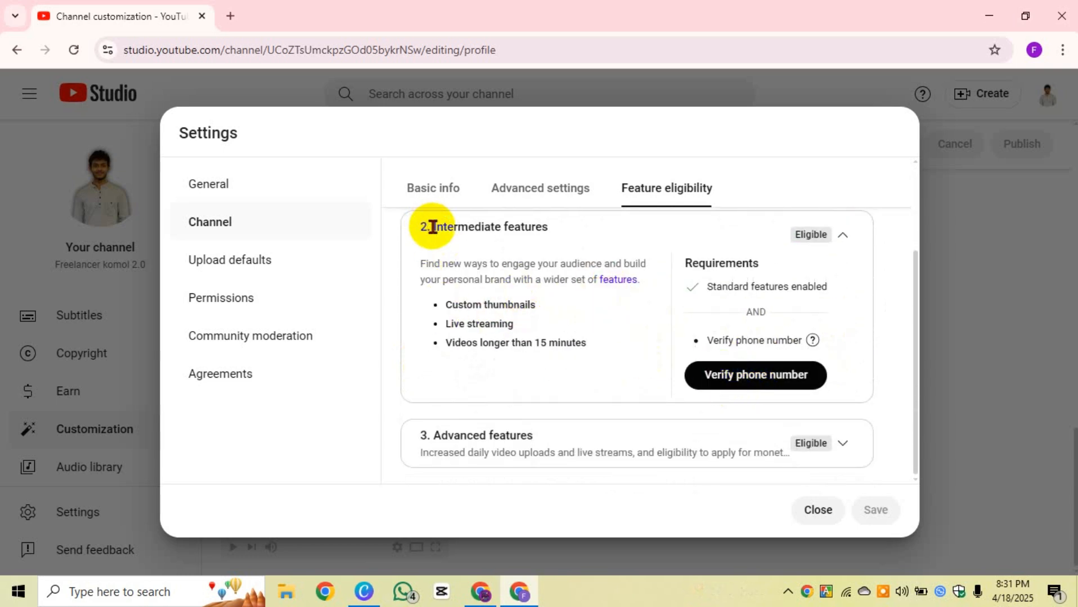
drag(432, 226, 586, 226)
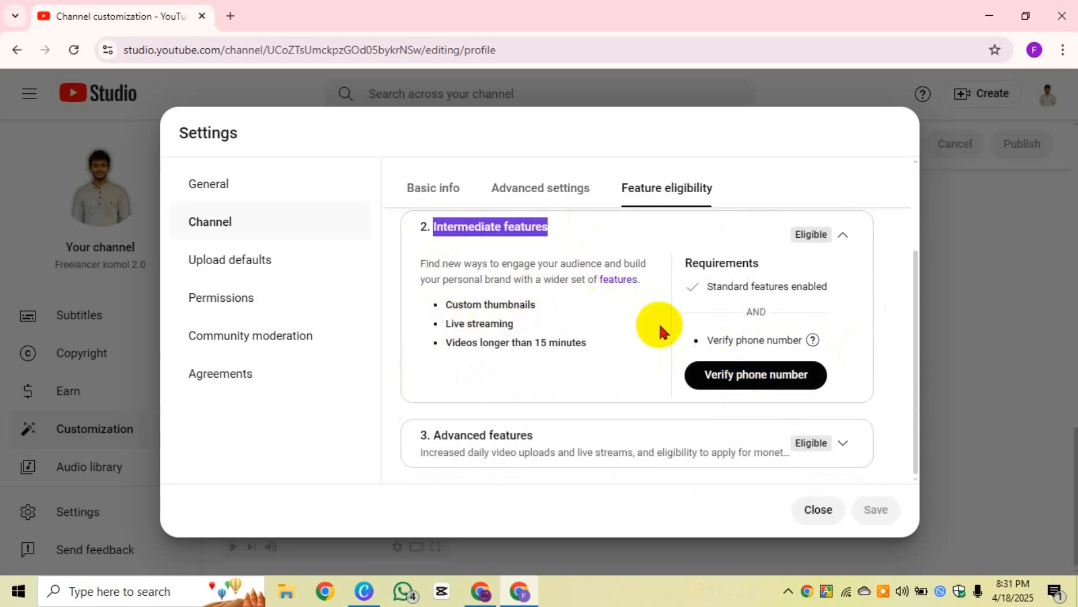
click(702, 341)
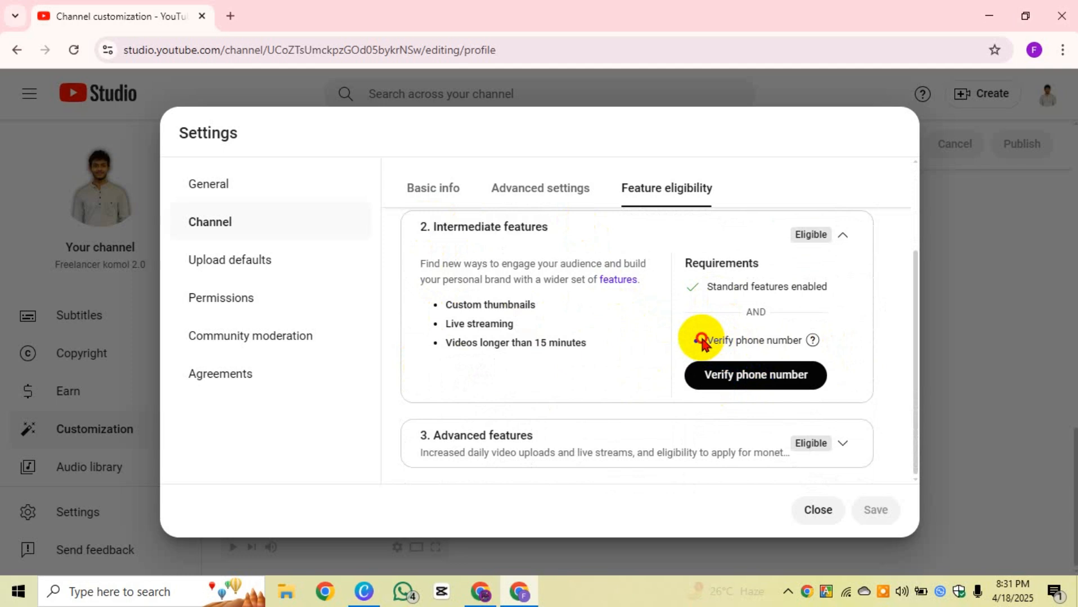
drag(702, 342, 806, 339)
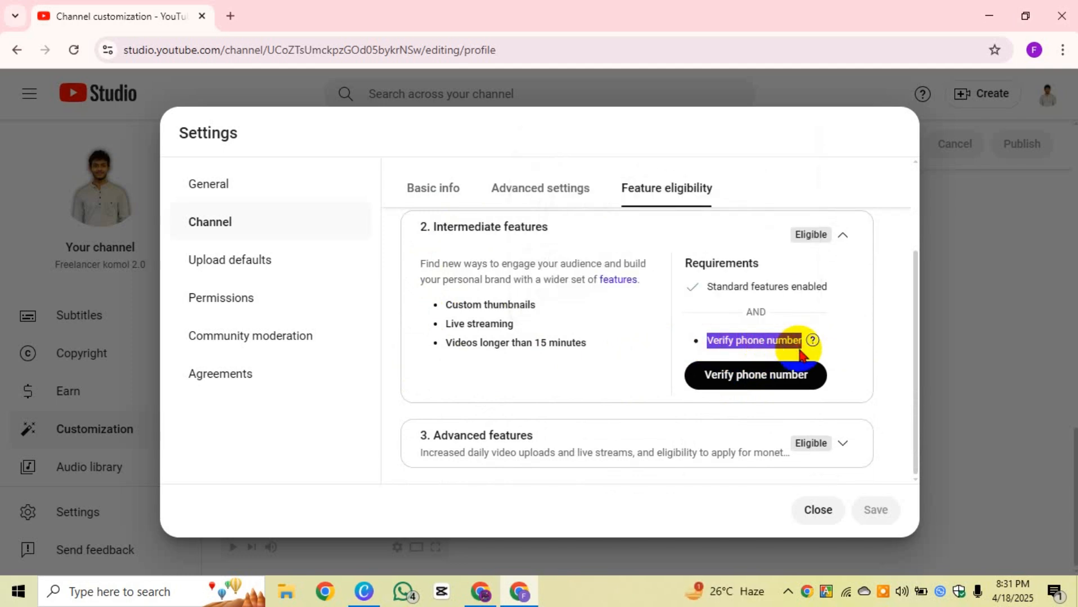
click(755, 381)
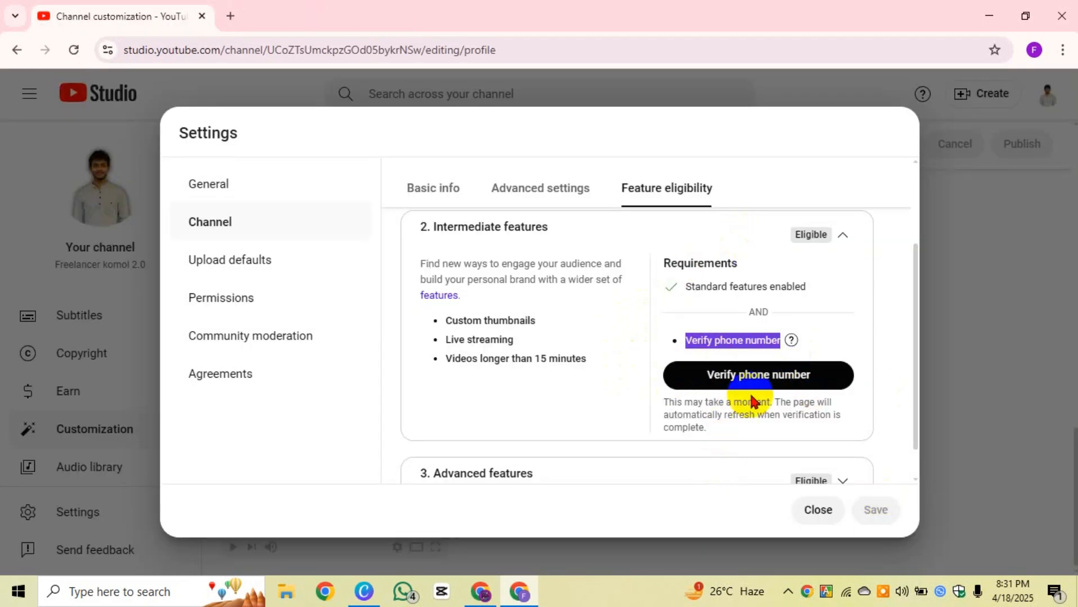
click(830, 356)
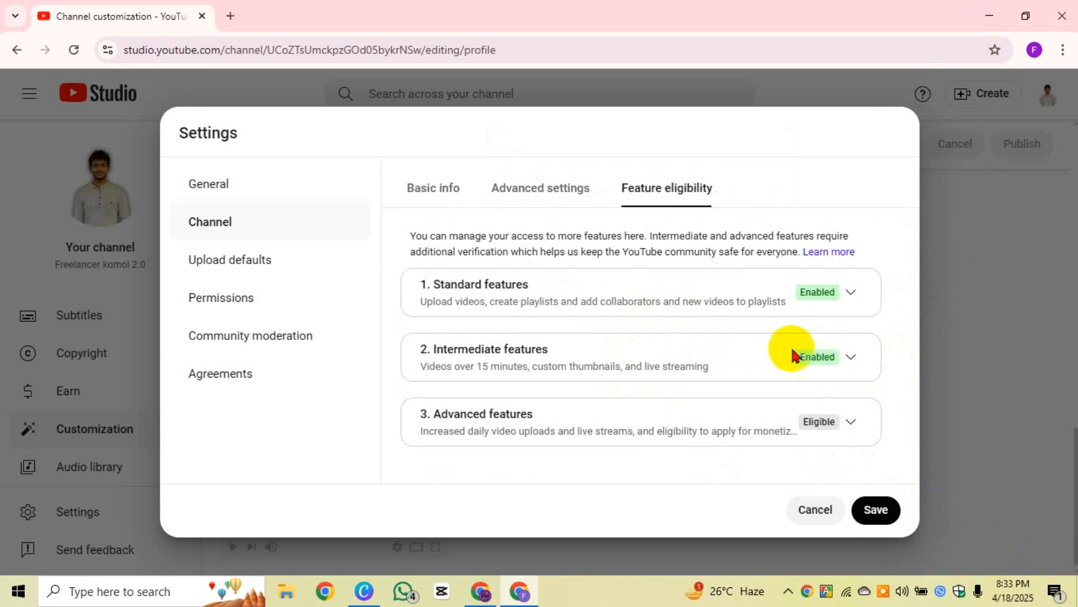
drag(792, 358, 836, 369)
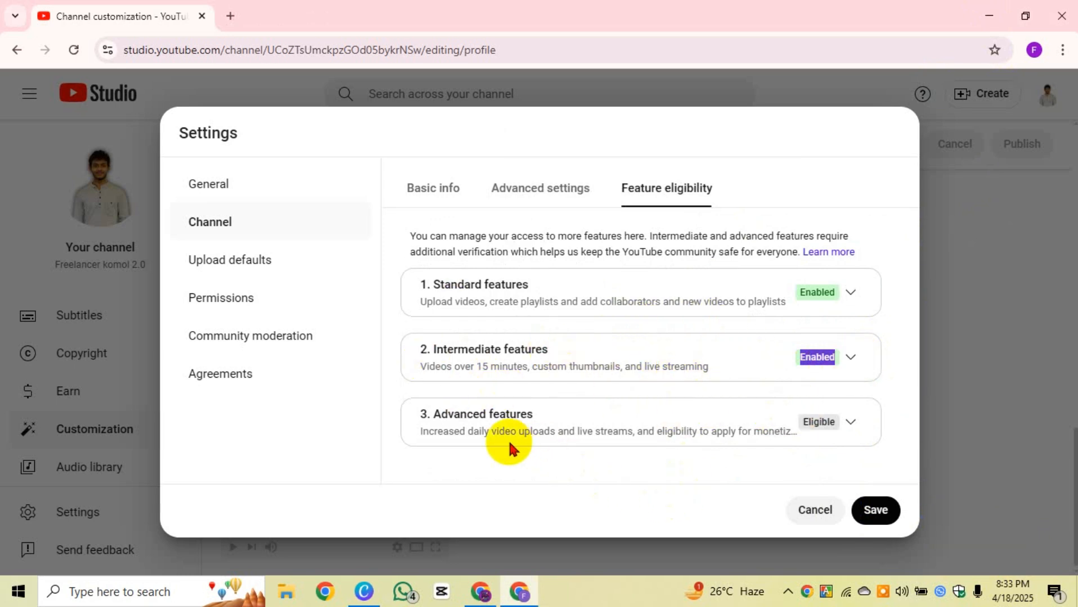
drag(543, 413, 796, 442)
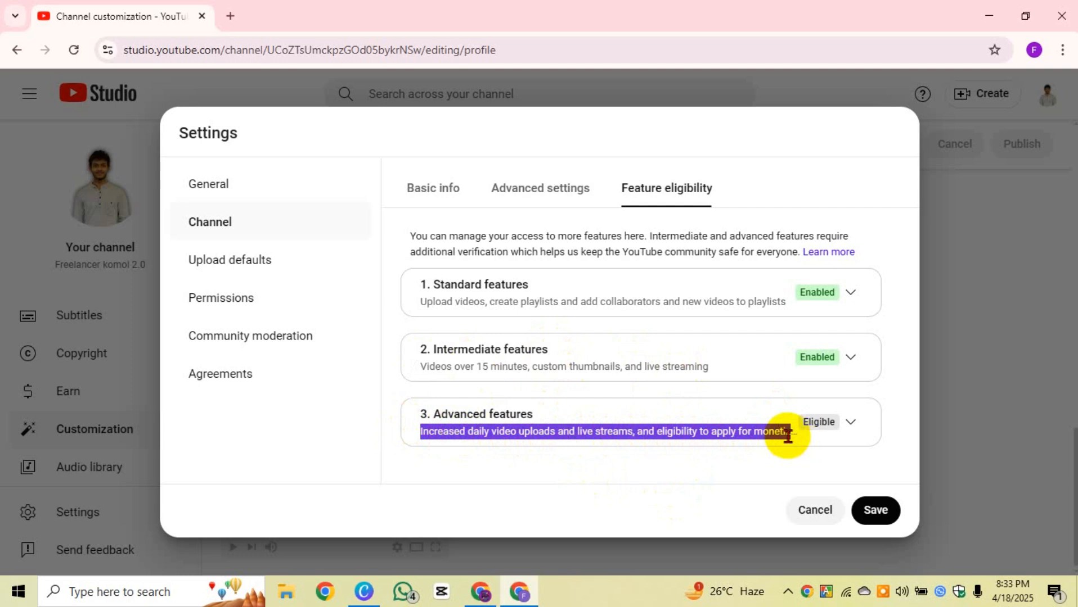
triple_click(529, 432)
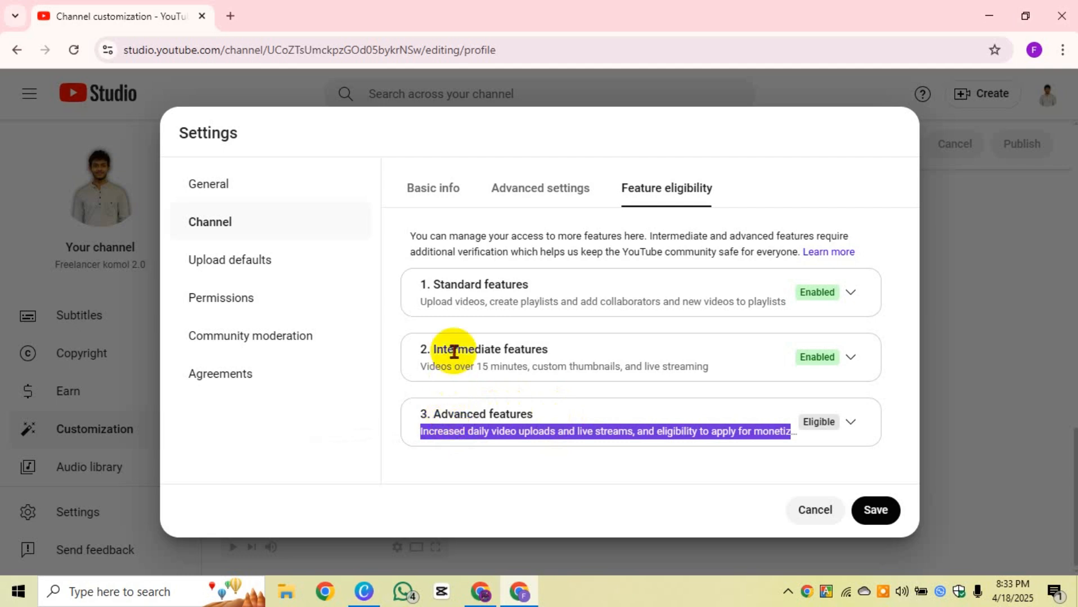
drag(431, 345, 550, 351)
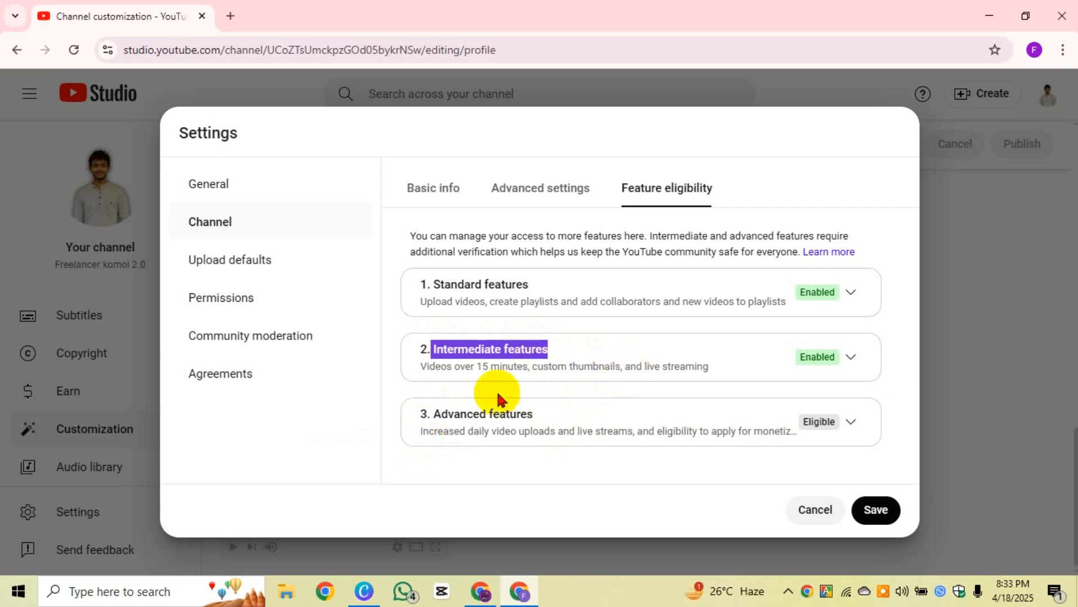
Step: Expand Advanced features and review its benefits, such as appealing Content ID claims
click(843, 423)
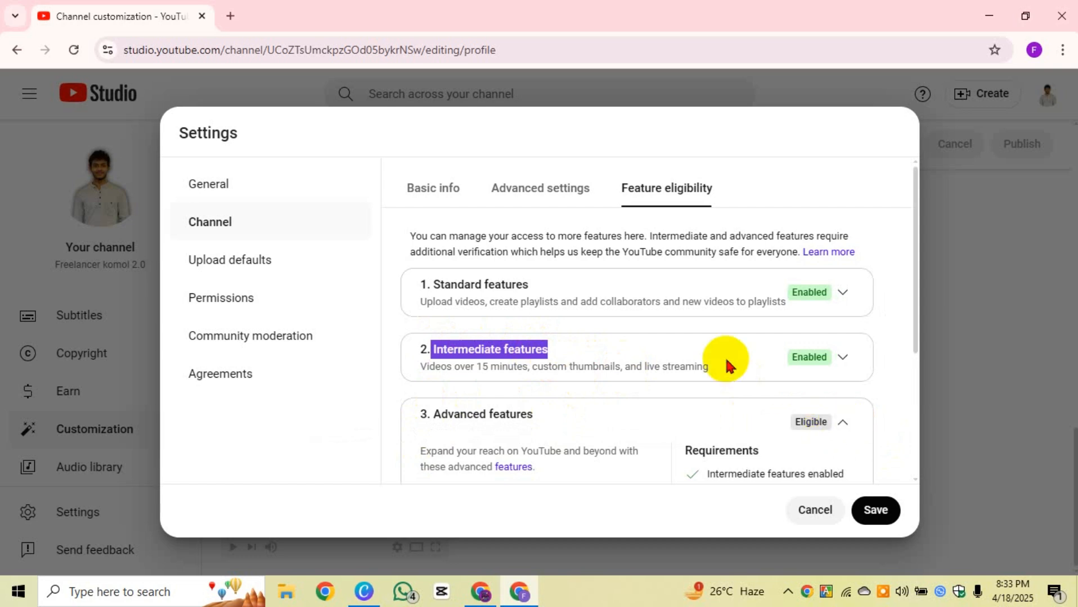
scroll(725, 362, down, 4)
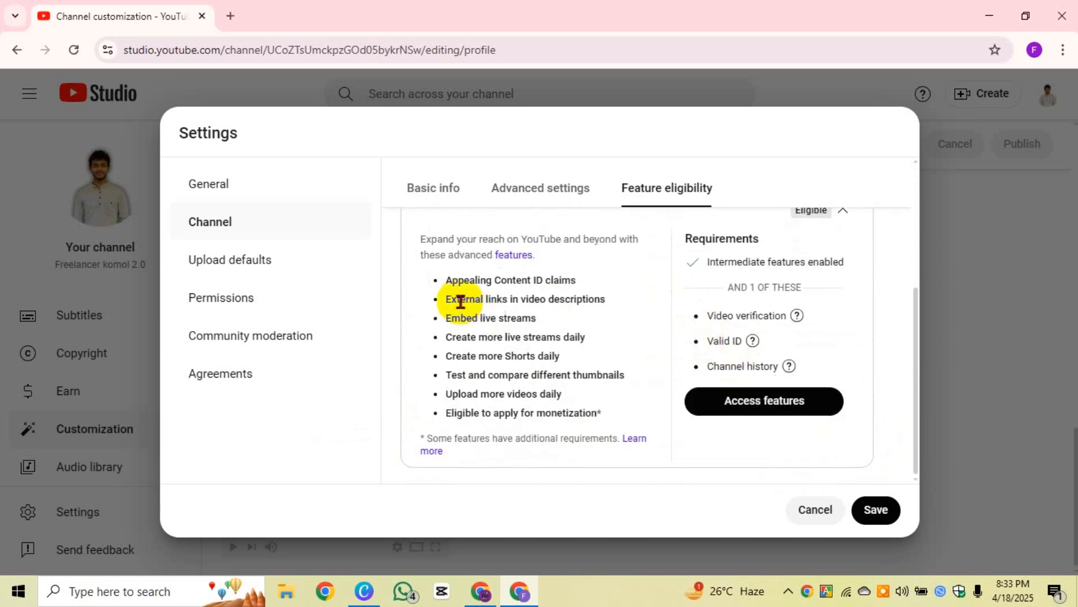
drag(422, 239, 533, 256)
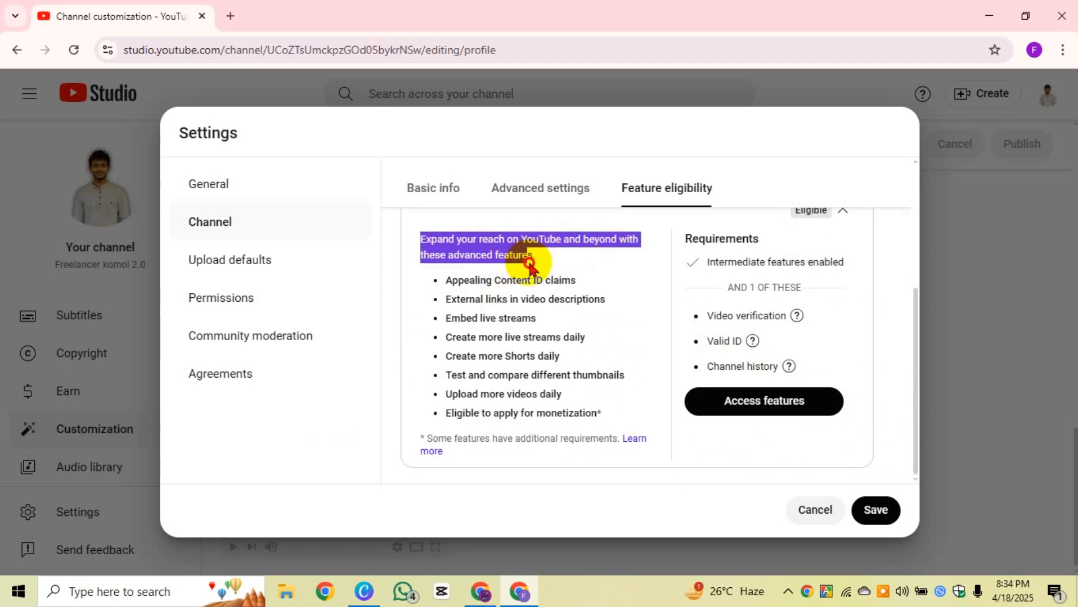
drag(445, 281, 580, 280)
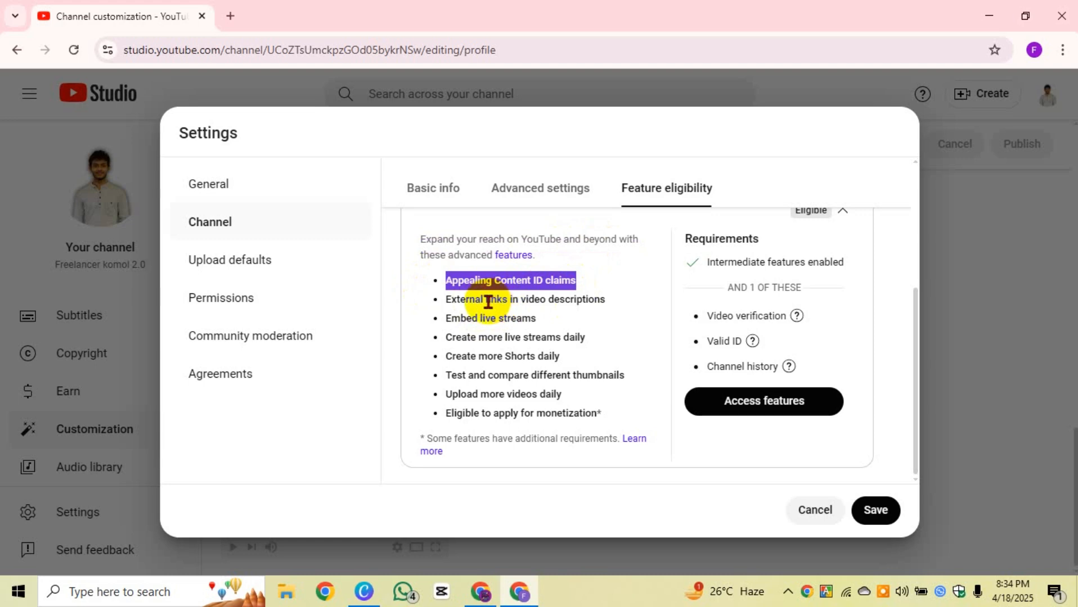
scroll(493, 313, up, 3)
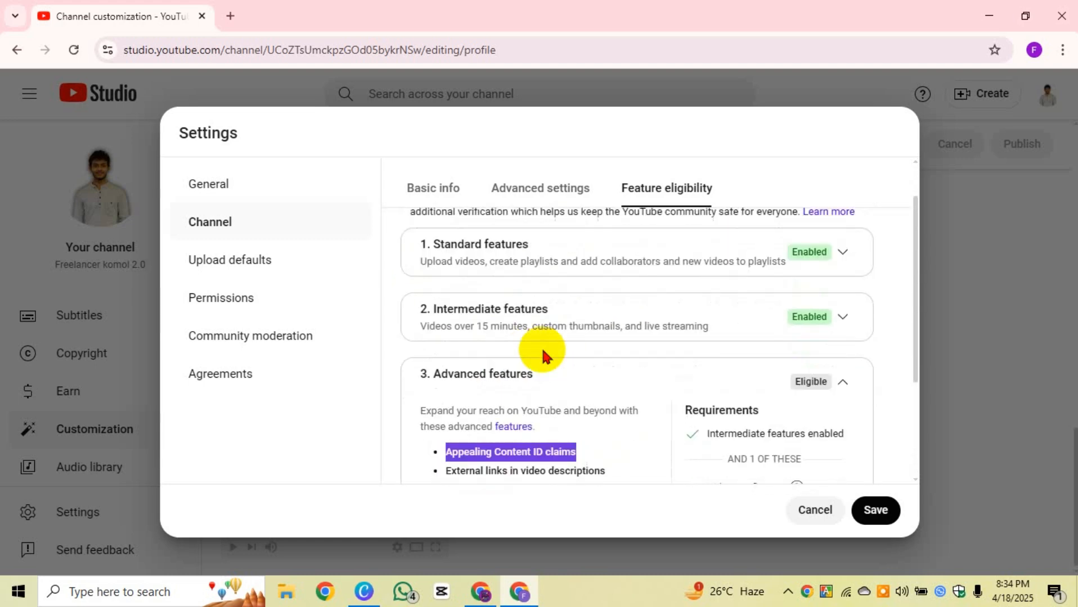
scroll(675, 315, down, 1)
Step: Expand the Intermediate and Standard feature cards, noting the Add collaborators to playlists benefit
click(839, 281)
scroll(859, 292, up, 2)
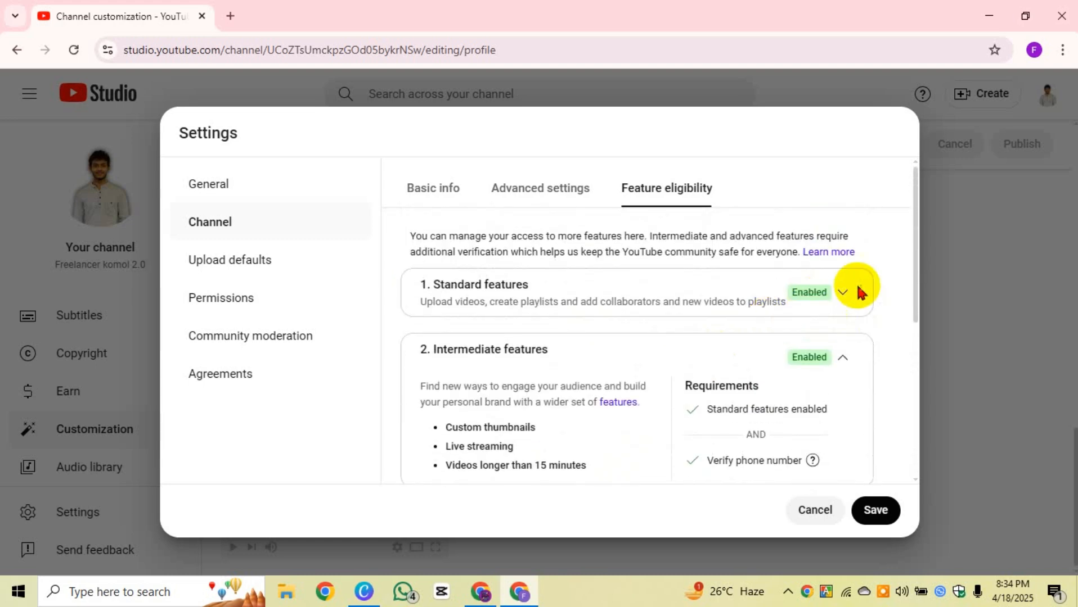
click(856, 292)
scroll(455, 310, down, 2)
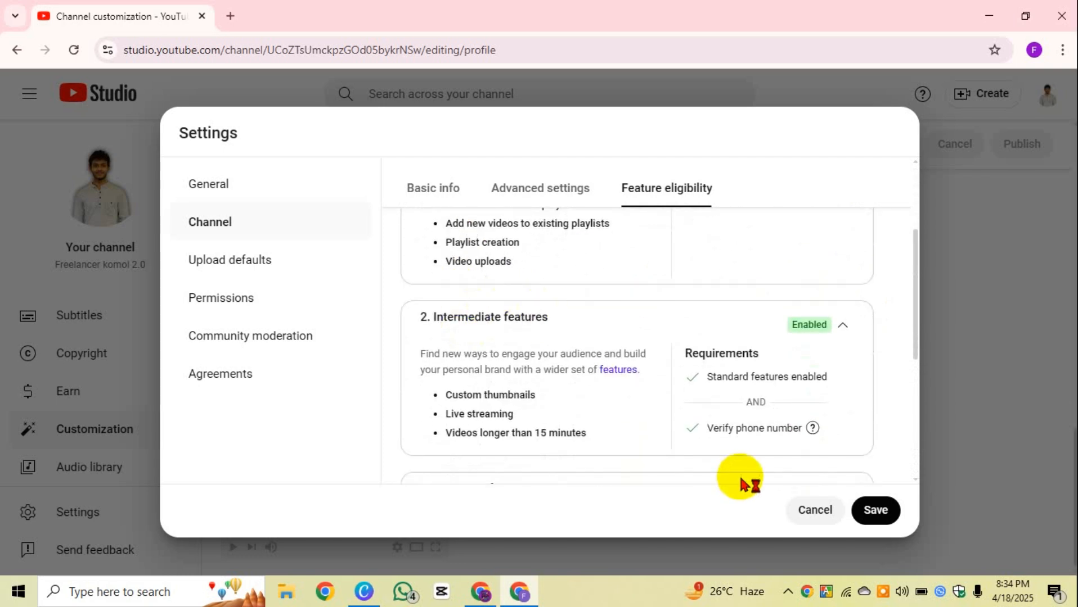
scroll(636, 343, up, 3)
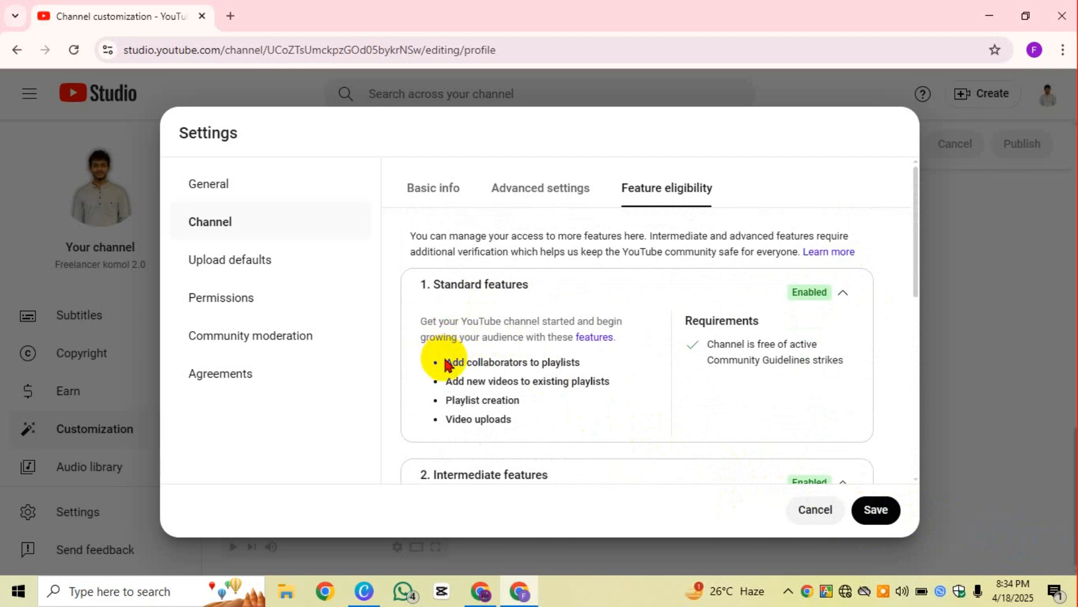
drag(447, 360, 574, 366)
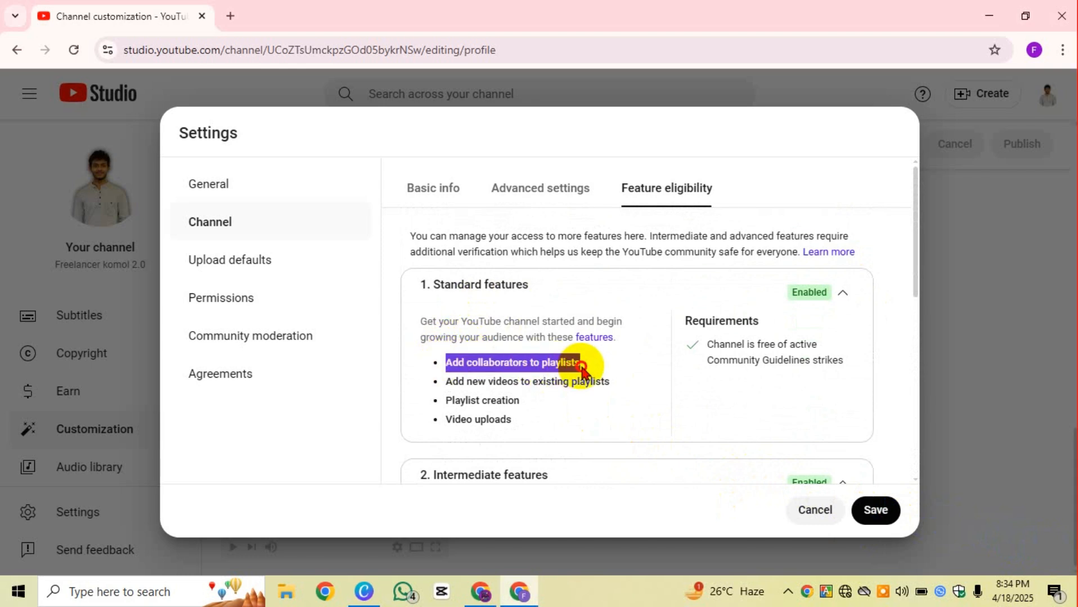
Step: Scroll down through the feature lists to the Advanced features access requirements
scroll(474, 397, down, 3)
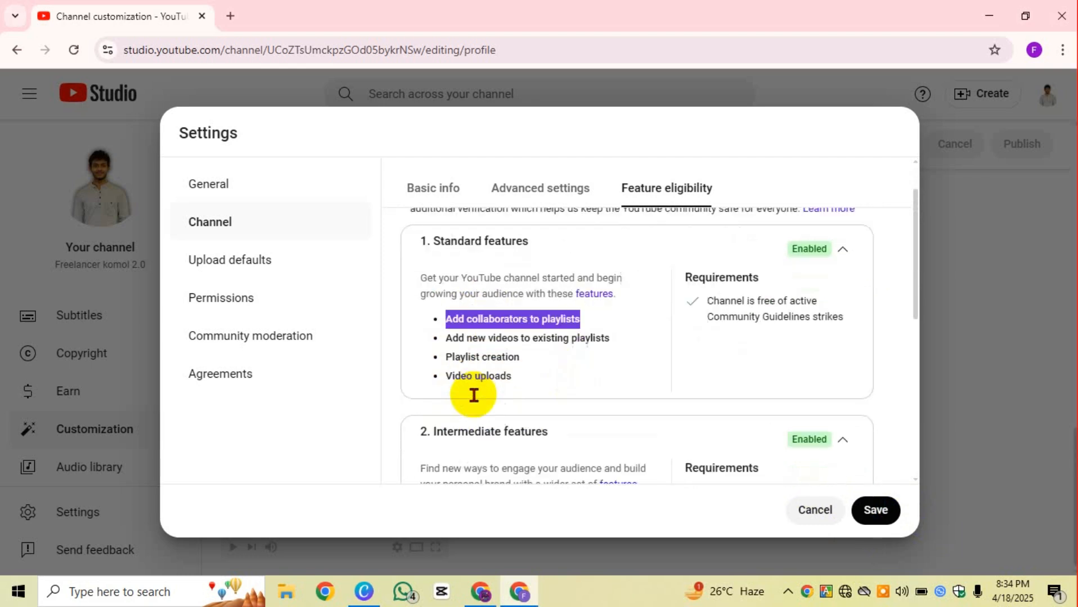
scroll(505, 377, down, 2)
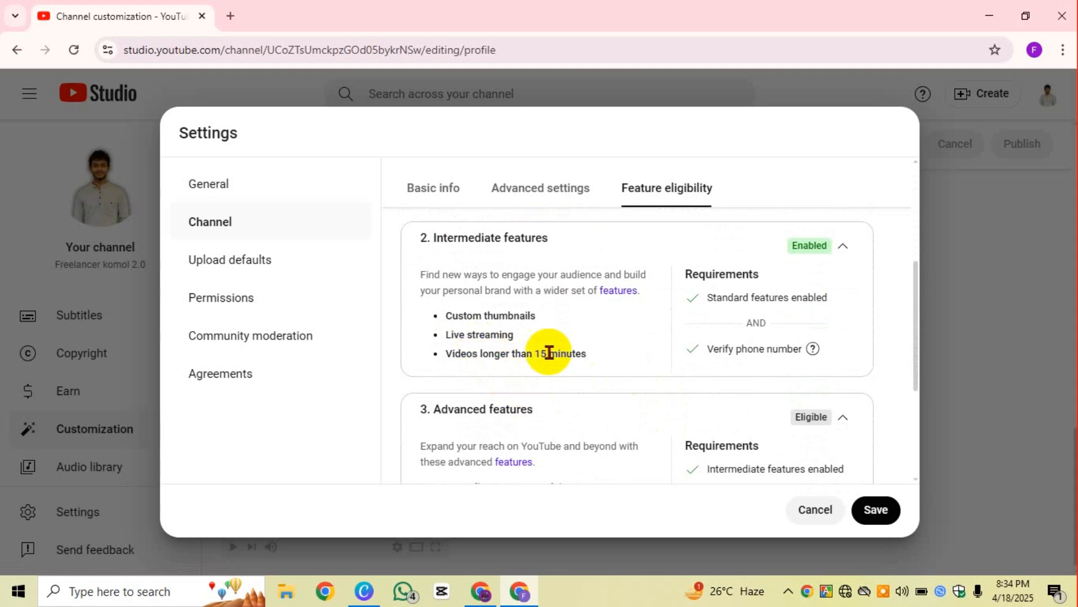
scroll(560, 346, down, 2)
scroll(558, 346, down, 1)
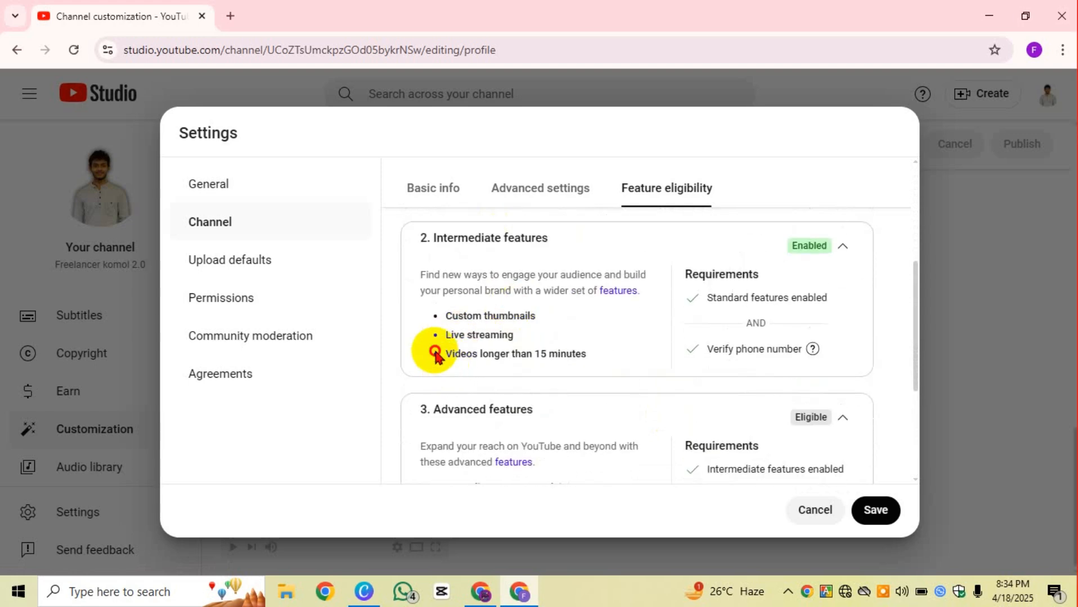
drag(433, 354, 558, 377)
scroll(553, 378, down, 3)
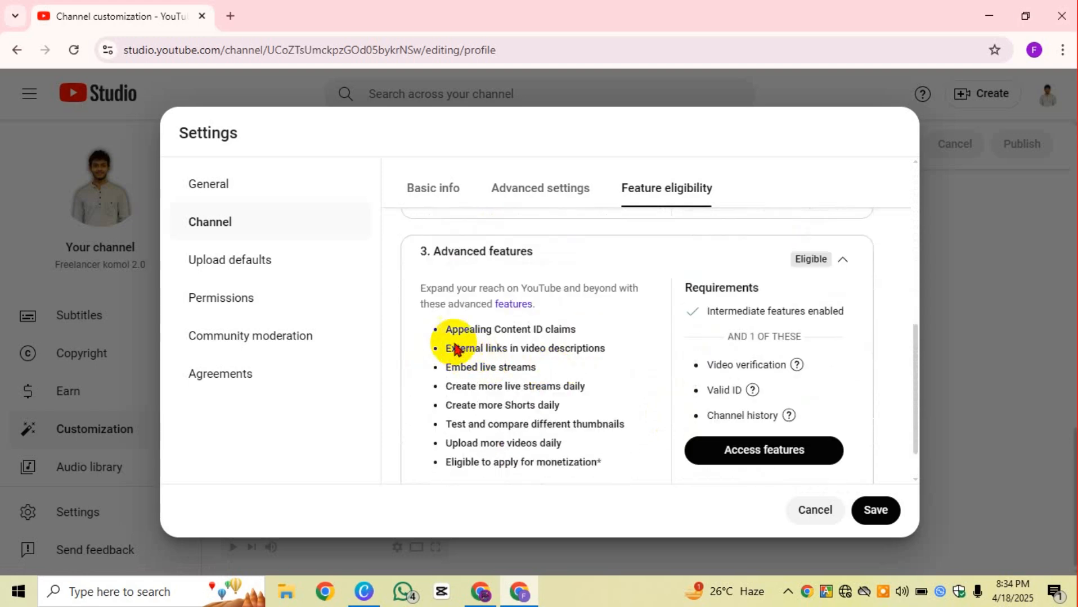
scroll(450, 341, down, 1)
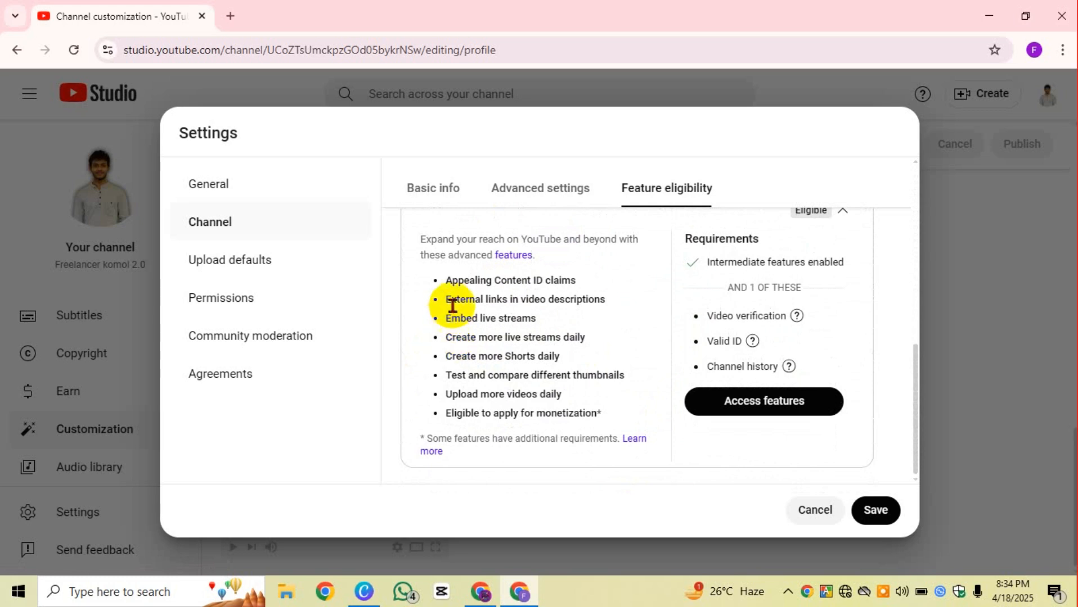
drag(447, 303, 616, 304)
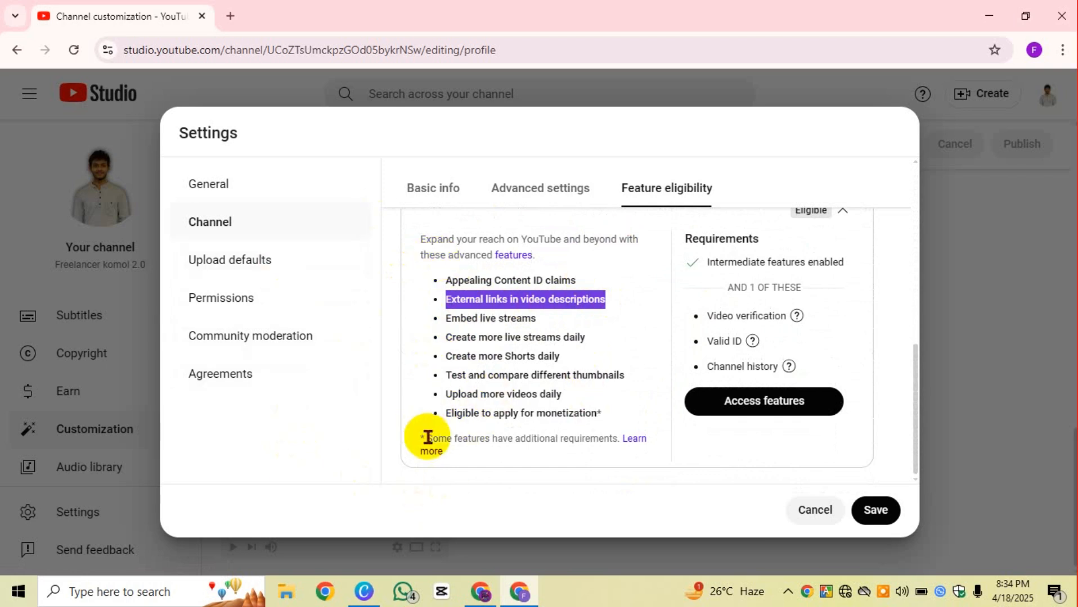
click(448, 297)
drag(446, 302, 585, 296)
double_click(583, 301)
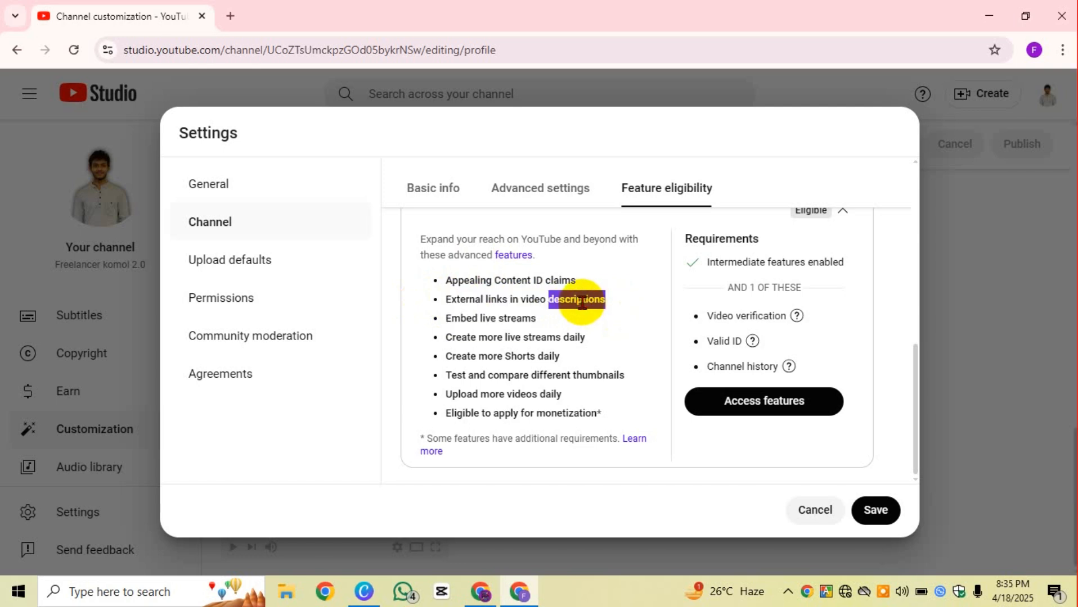
double_click(525, 299)
double_click(567, 299)
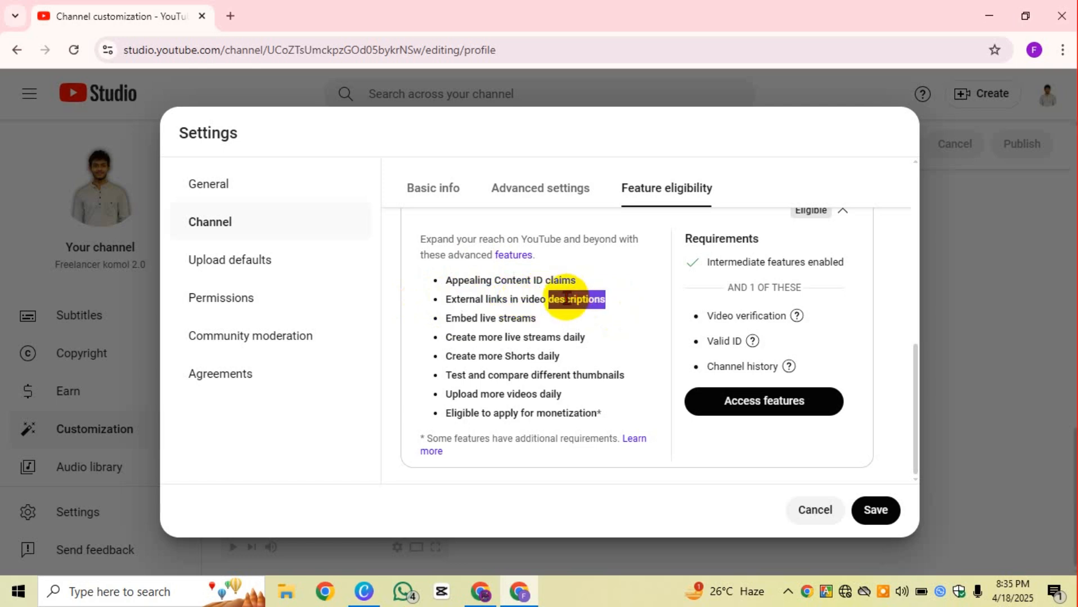
drag(444, 299, 629, 304)
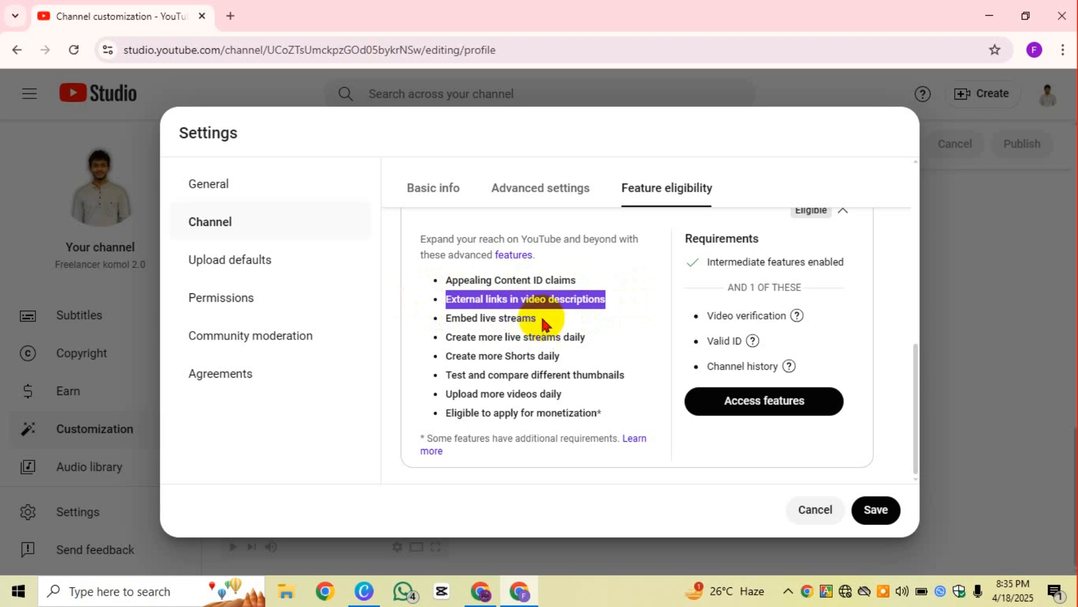
drag(539, 319, 434, 318)
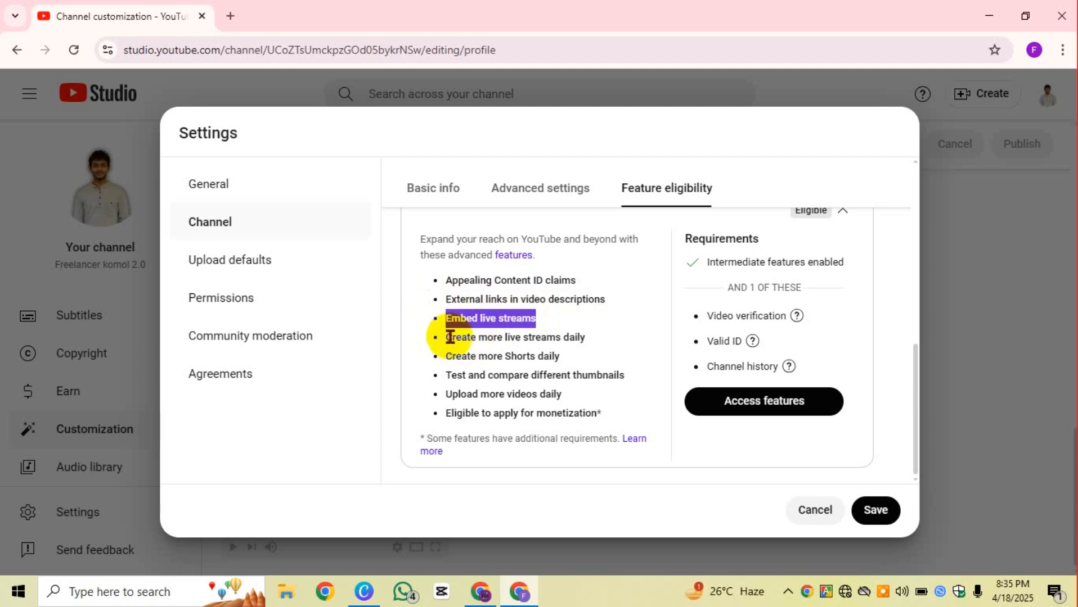
drag(447, 337, 589, 349)
click(596, 226)
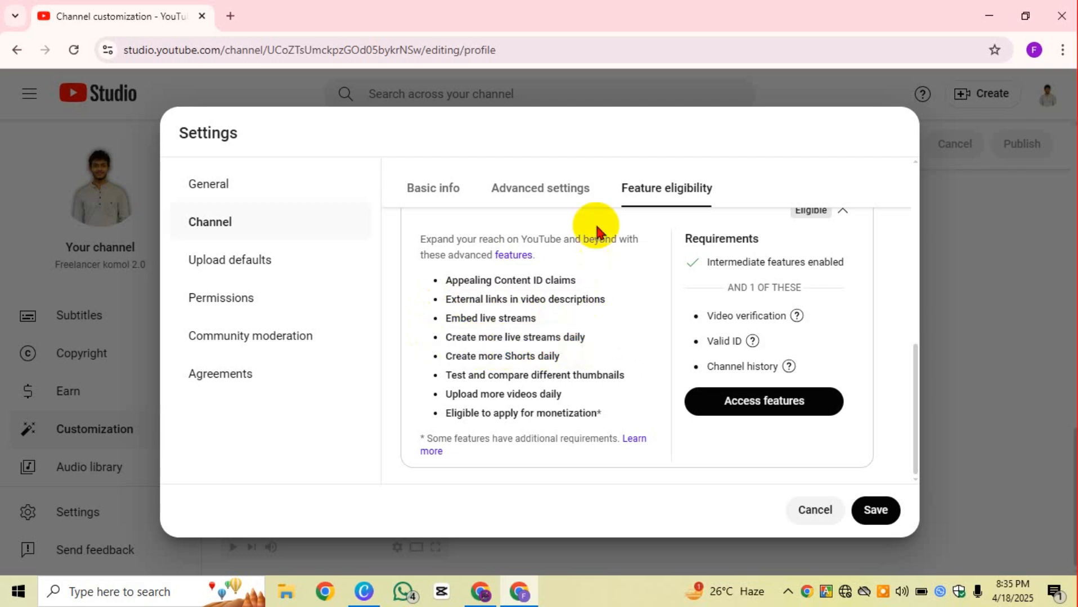
drag(589, 341, 451, 348)
click(444, 351)
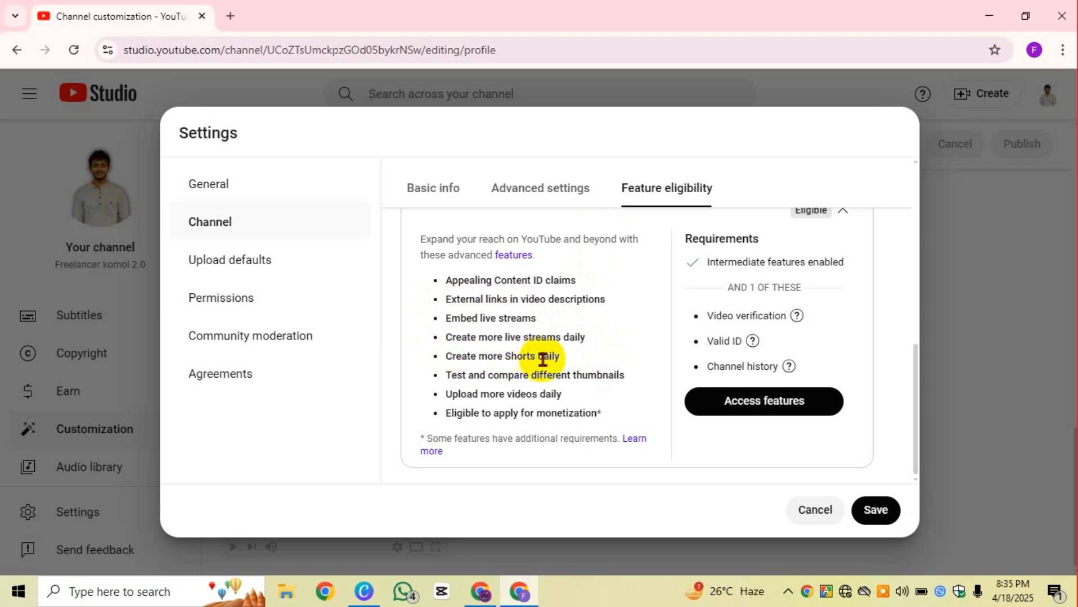
drag(571, 356, 450, 365)
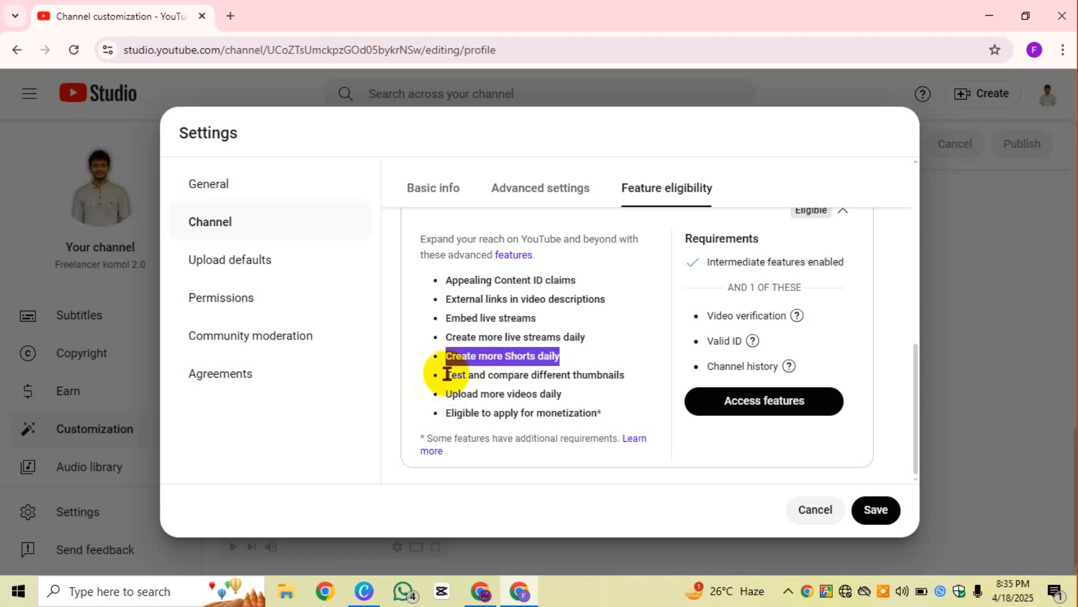
drag(445, 378, 514, 376)
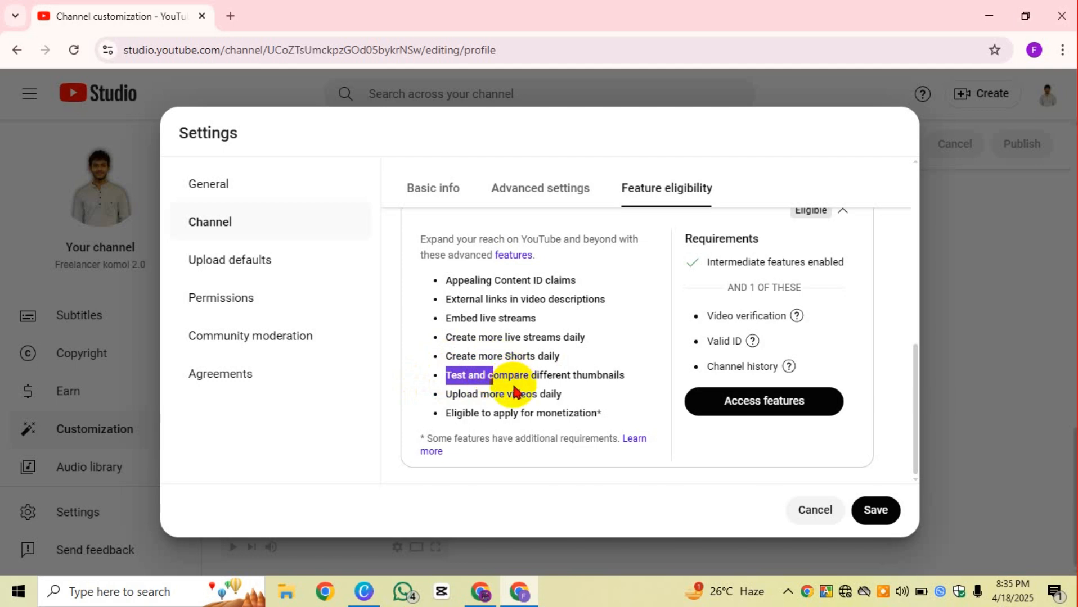
double_click(516, 374)
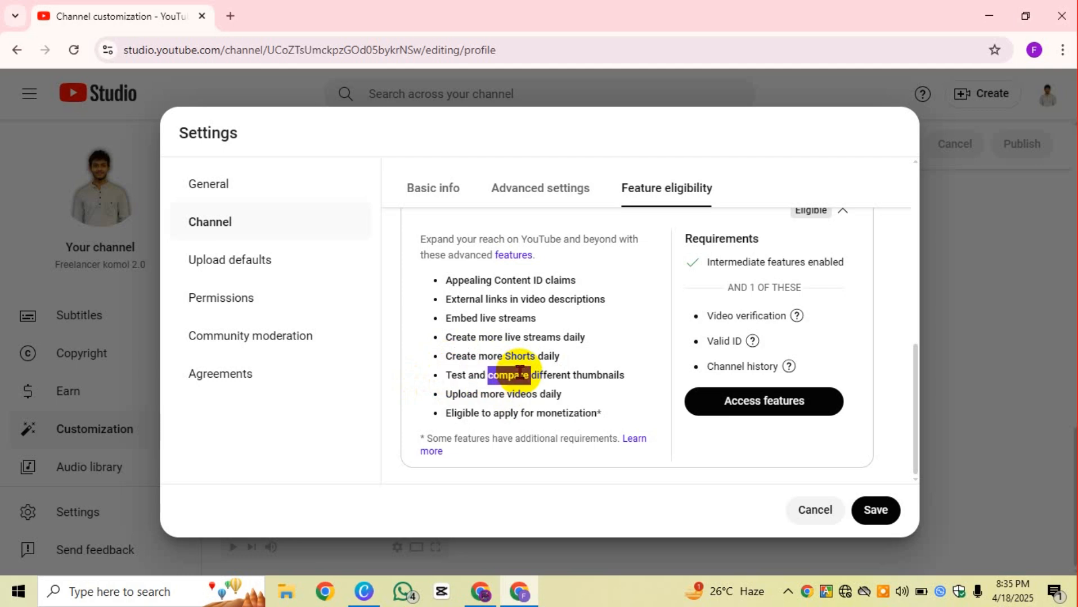
mouse_move(445, 376)
mouse_down()
mouse_move(635, 389)
mouse_move(437, 389)
mouse_move(444, 378)
mouse_up()
click(634, 386)
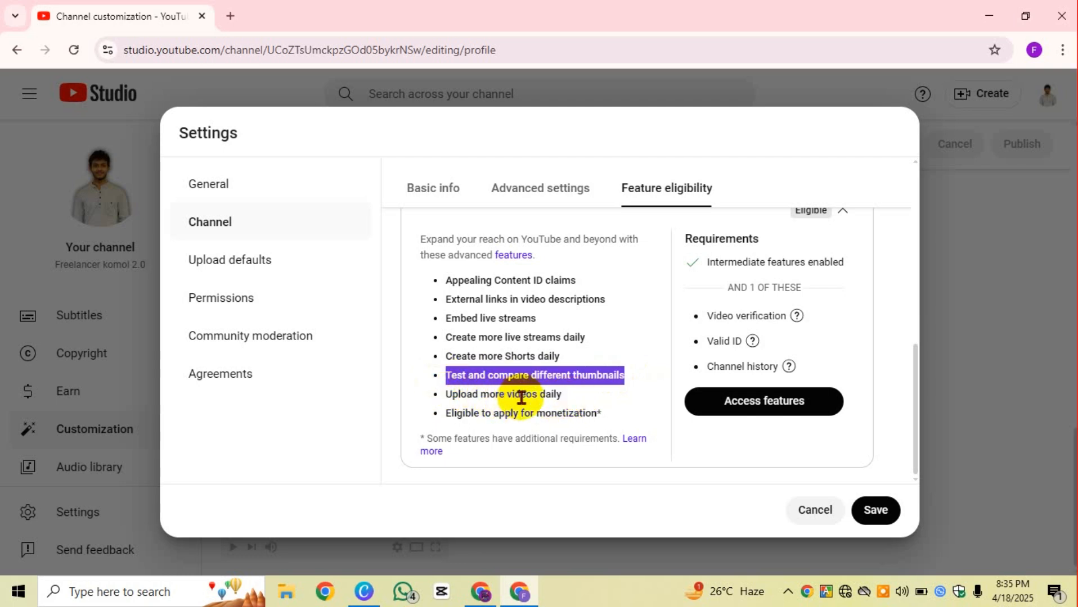
drag(563, 396, 615, 409)
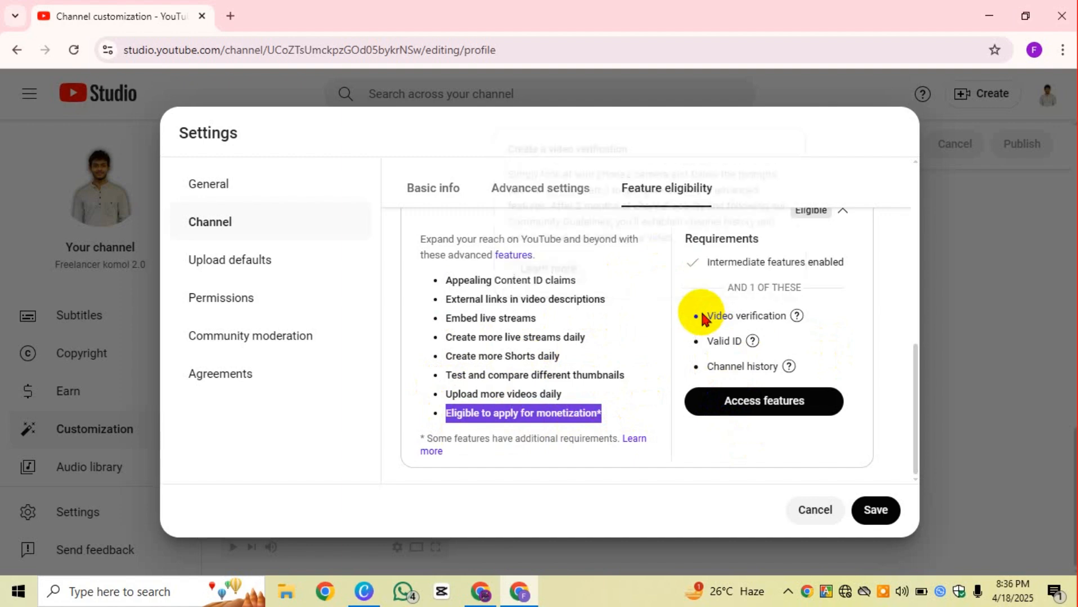
Step: Highlight the Advanced requirements: AND 1 OF THESE, Video verification, Valid ID and Channel history
scroll(801, 356, up, 3)
scroll(806, 356, down, 3)
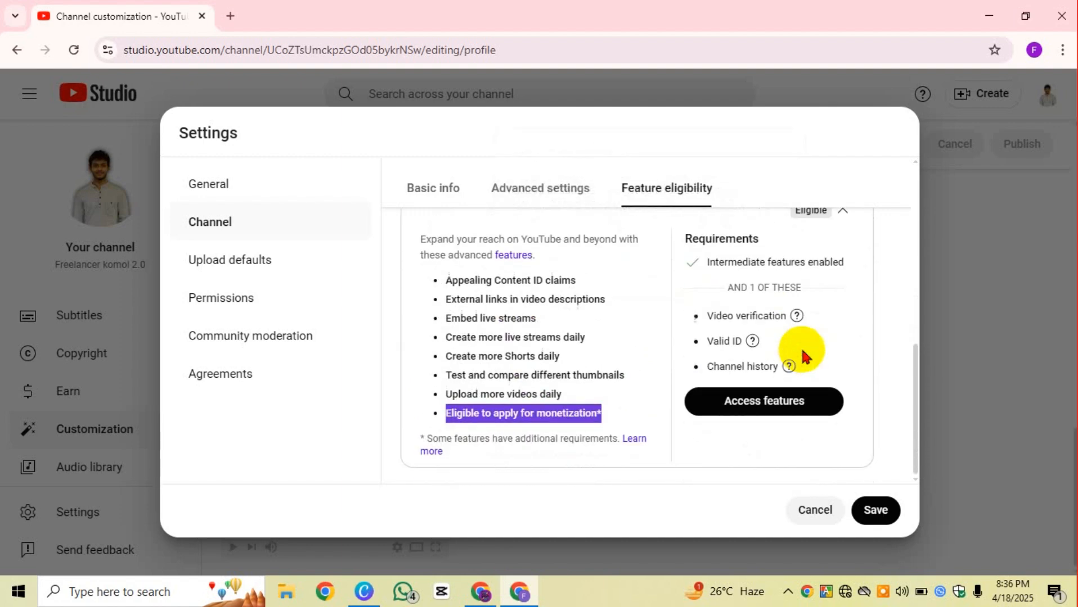
click(703, 316)
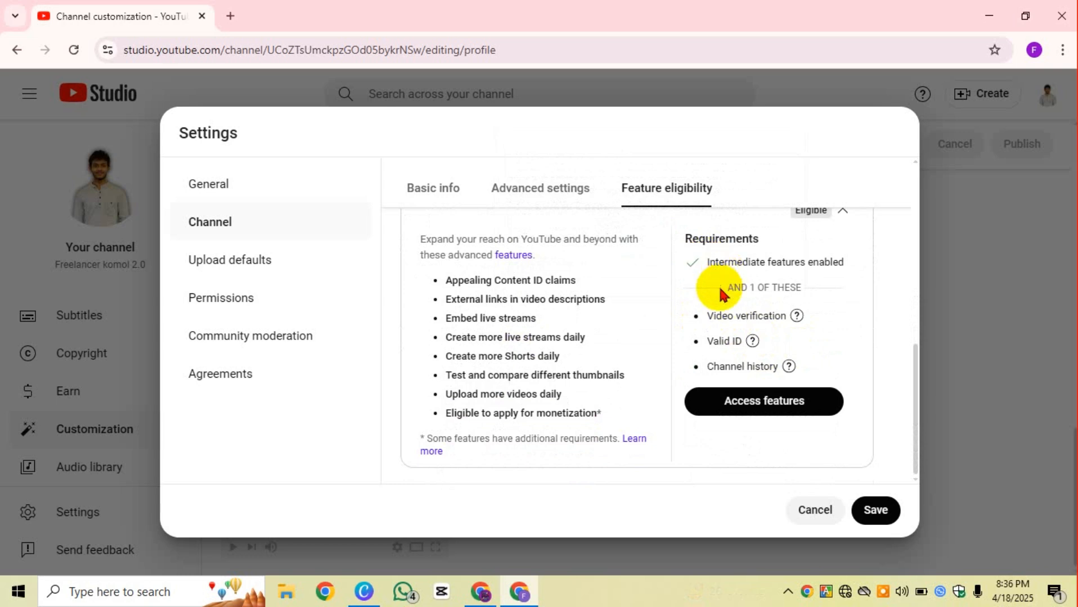
drag(720, 287, 843, 294)
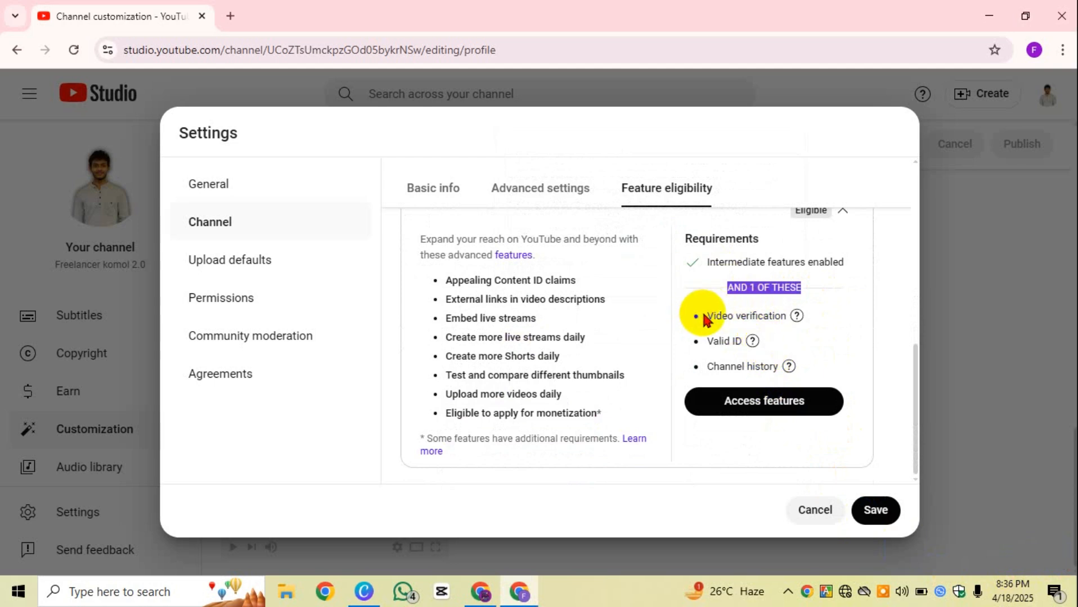
drag(702, 316, 792, 327)
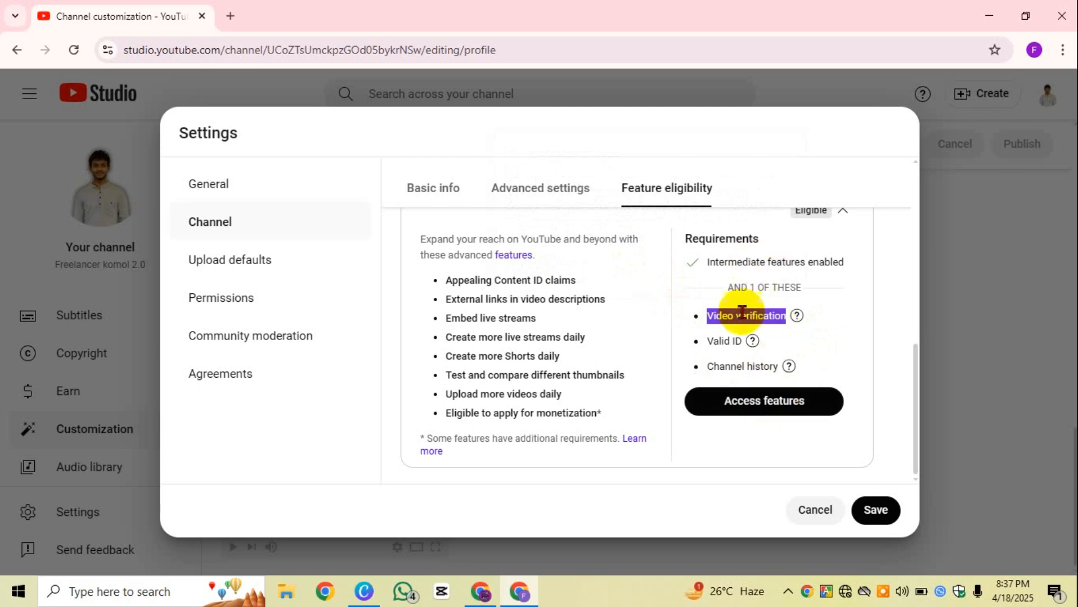
mouse_move(711, 341)
drag(703, 341, 730, 348)
click(732, 337)
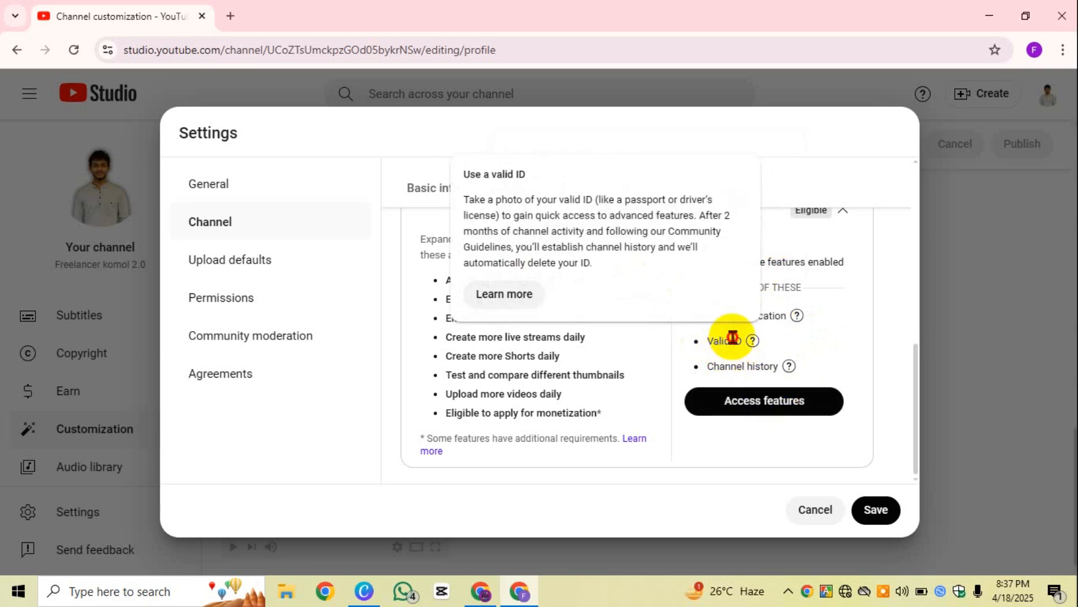
click(797, 351)
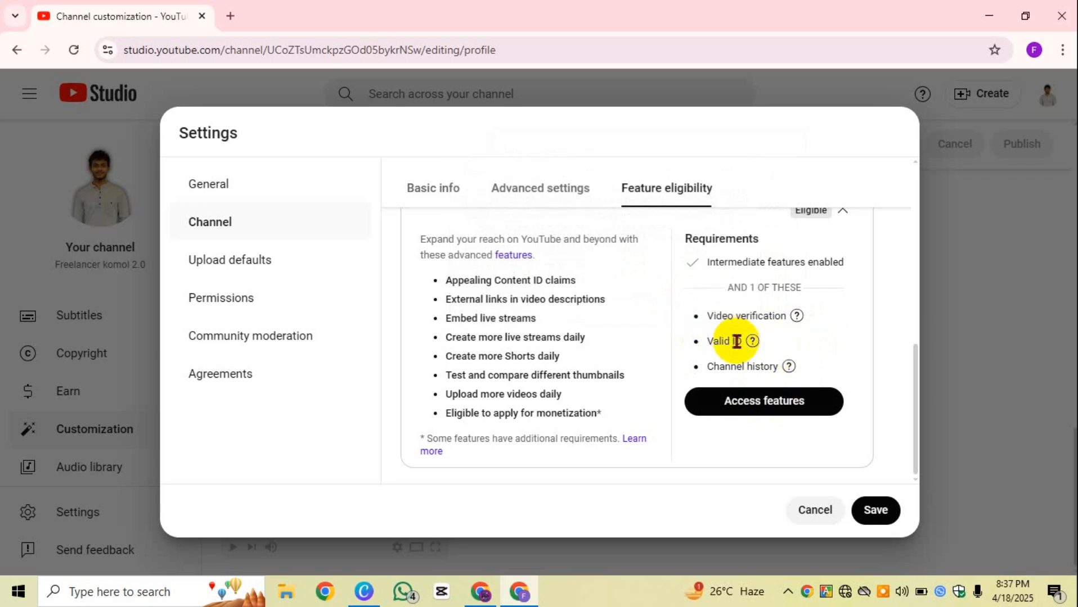
drag(744, 342, 686, 348)
mouse_move(711, 368)
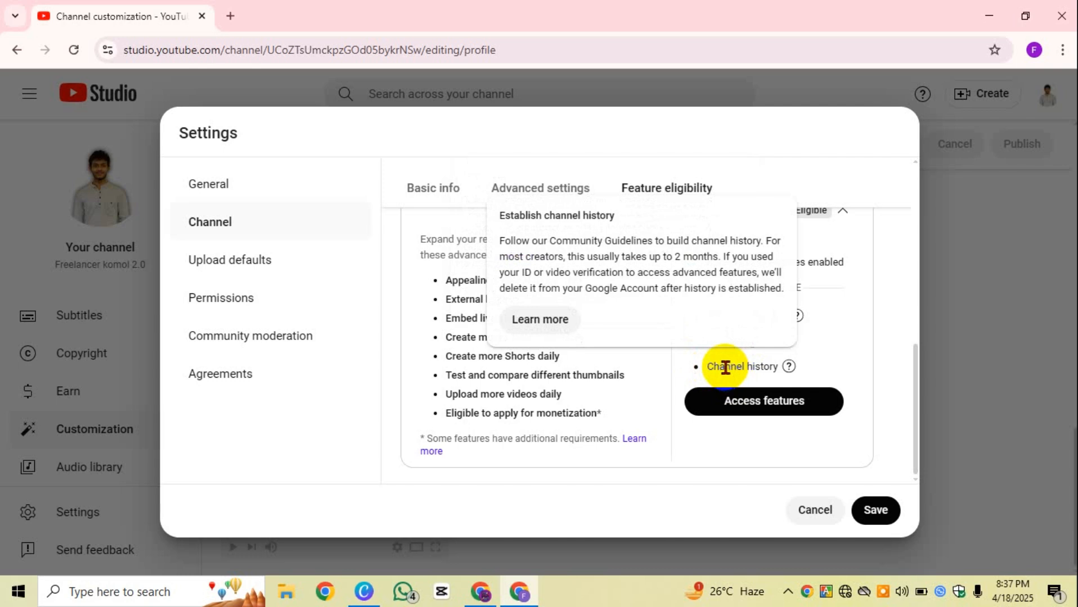
triple_click(725, 368)
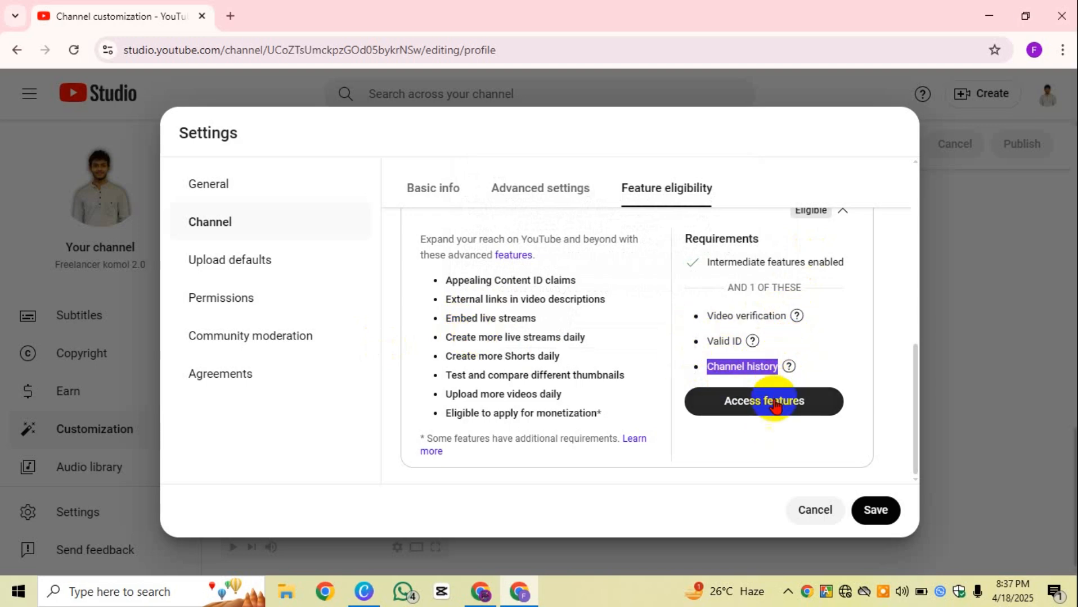
Step: Scroll the Feature eligibility panel back up to the top
scroll(686, 375, up, 5)
scroll(646, 386, up, 1)
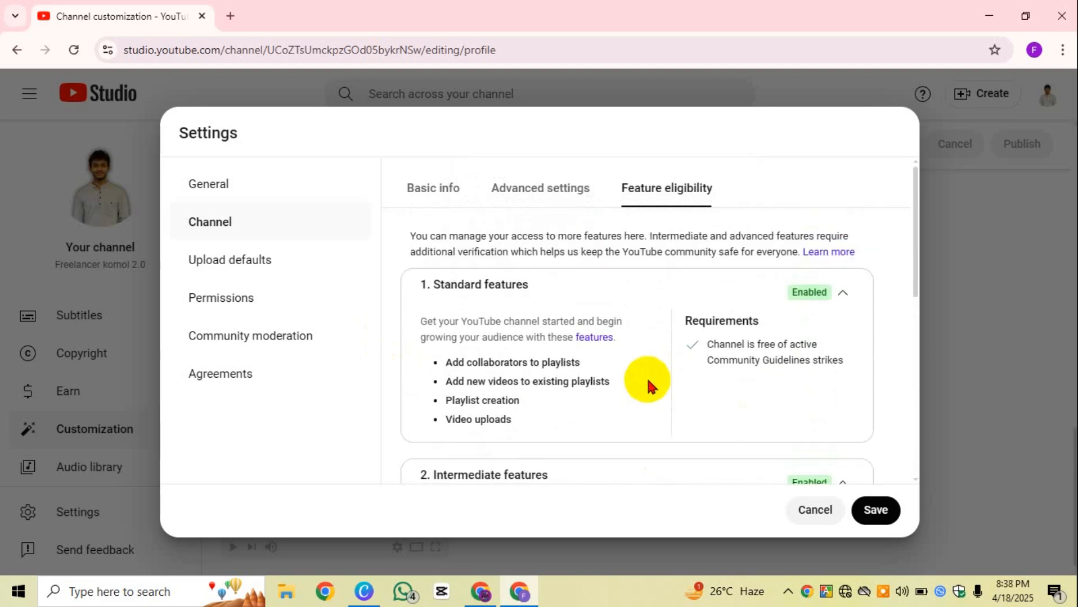
scroll(646, 386, down, 5)
scroll(577, 260, up, 5)
click(555, 210)
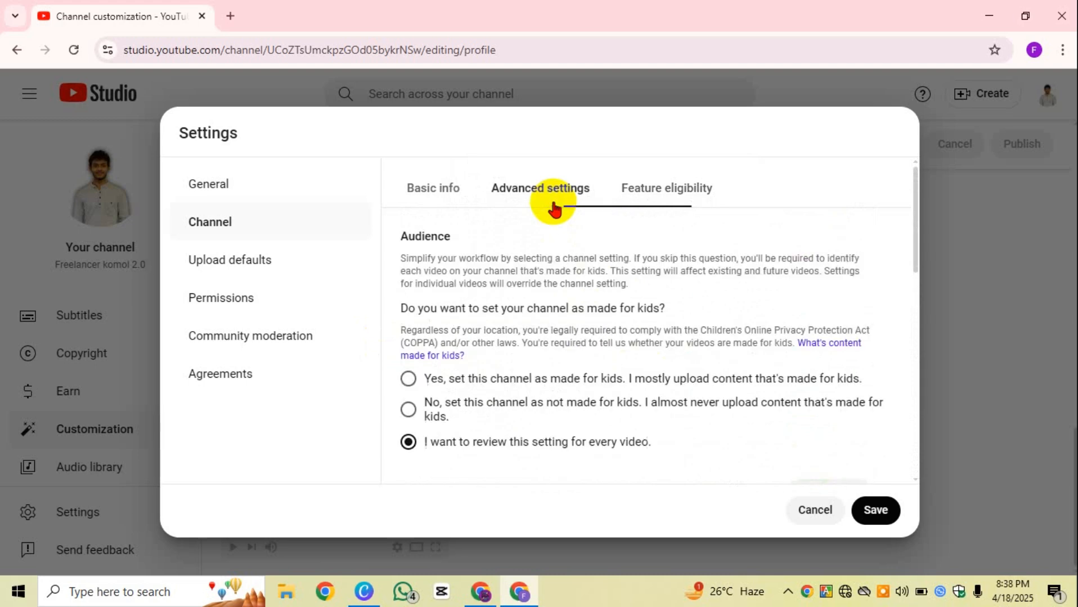
scroll(630, 388, down, 3)
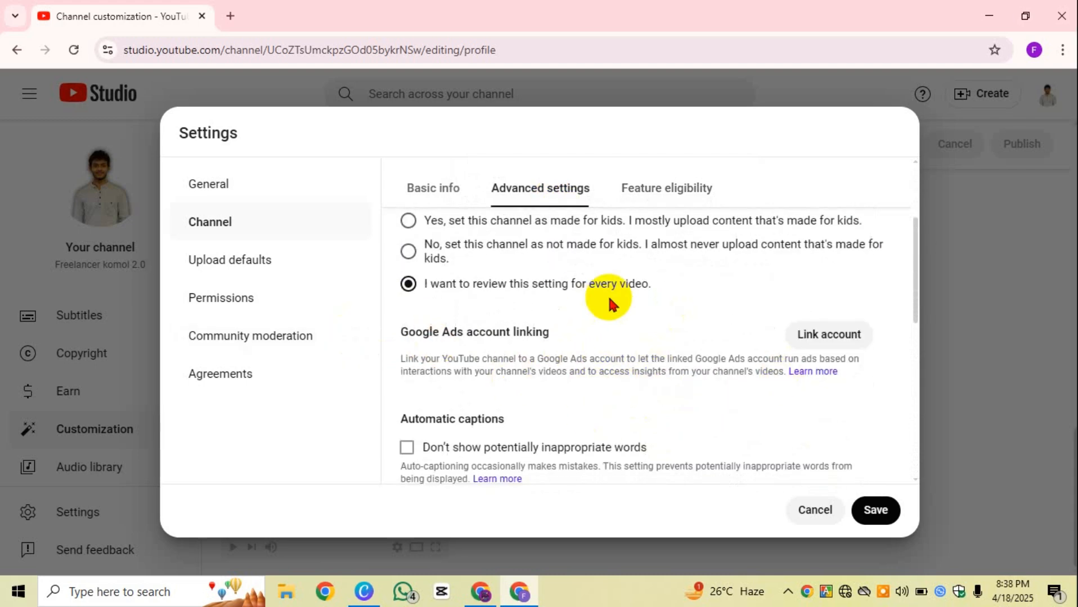
drag(400, 332, 575, 337)
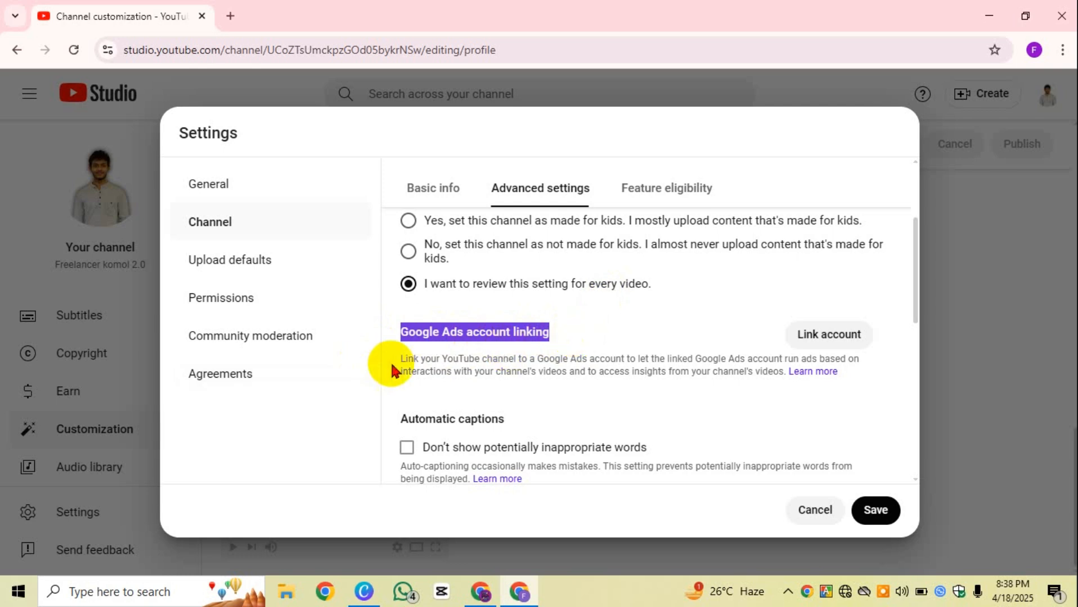
mouse_move(404, 360)
mouse_down()
mouse_move(846, 366)
mouse_move(433, 342)
mouse_move(458, 374)
mouse_move(804, 372)
mouse_up()
click(805, 350)
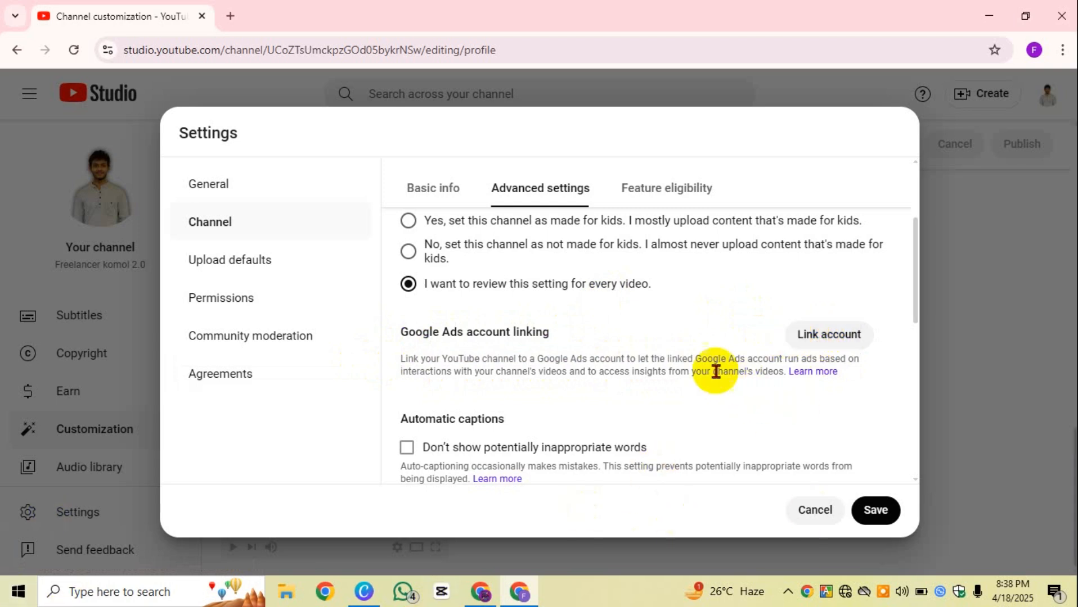
drag(554, 339, 385, 343)
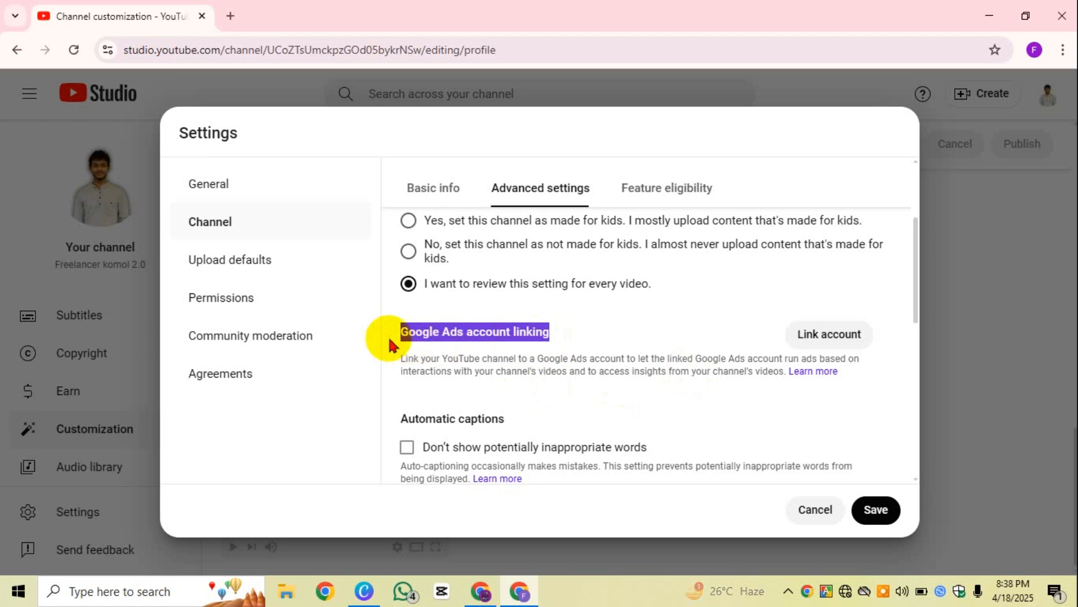
click(628, 319)
drag(549, 338, 397, 342)
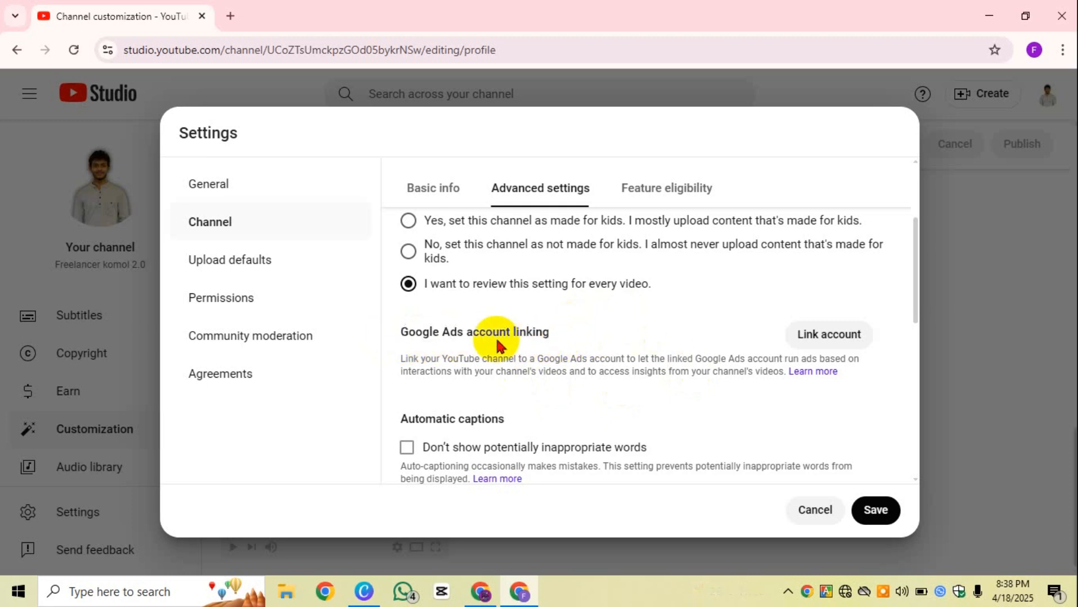
drag(467, 333, 568, 336)
click(604, 332)
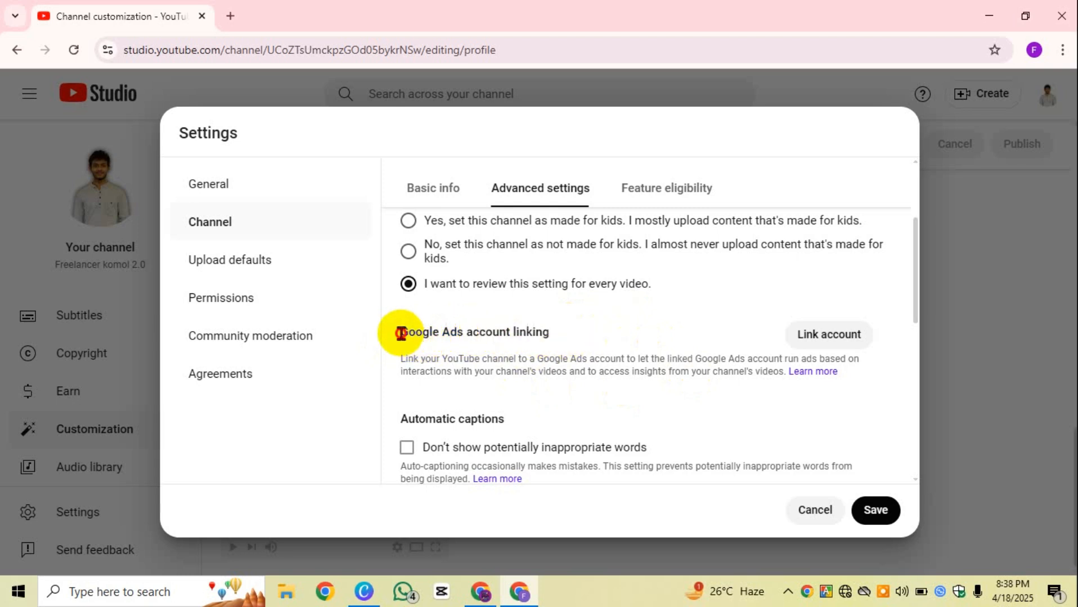
drag(398, 333, 587, 339)
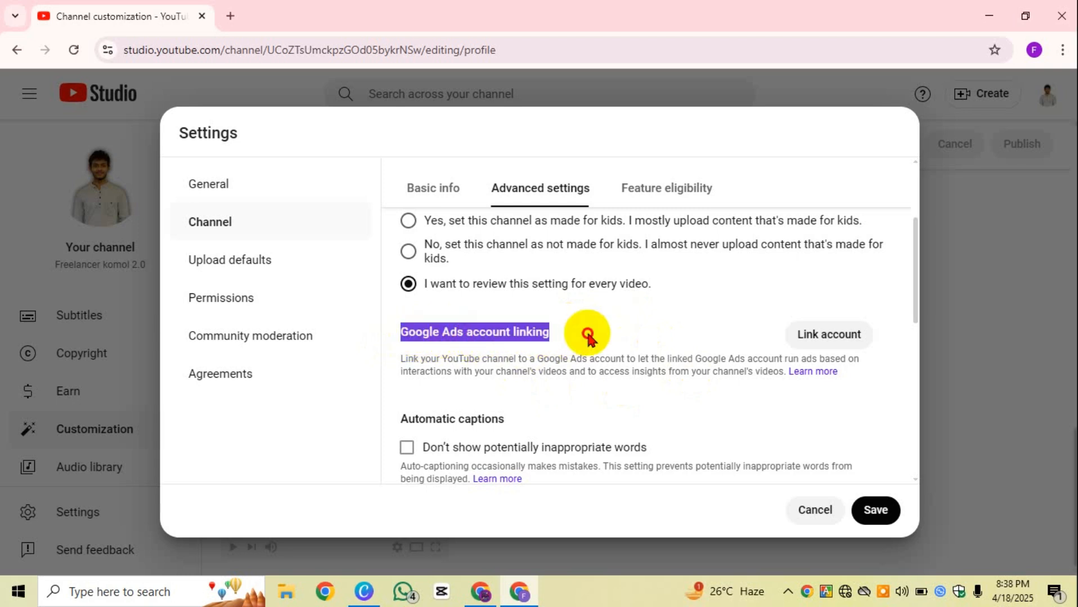
click(765, 325)
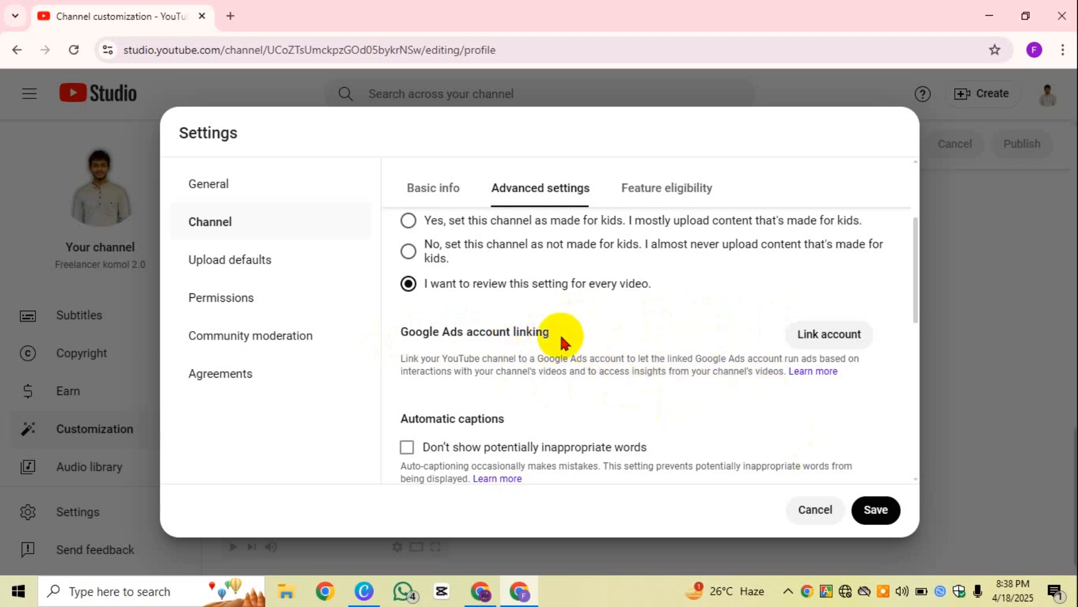
drag(550, 335, 597, 332)
click(524, 332)
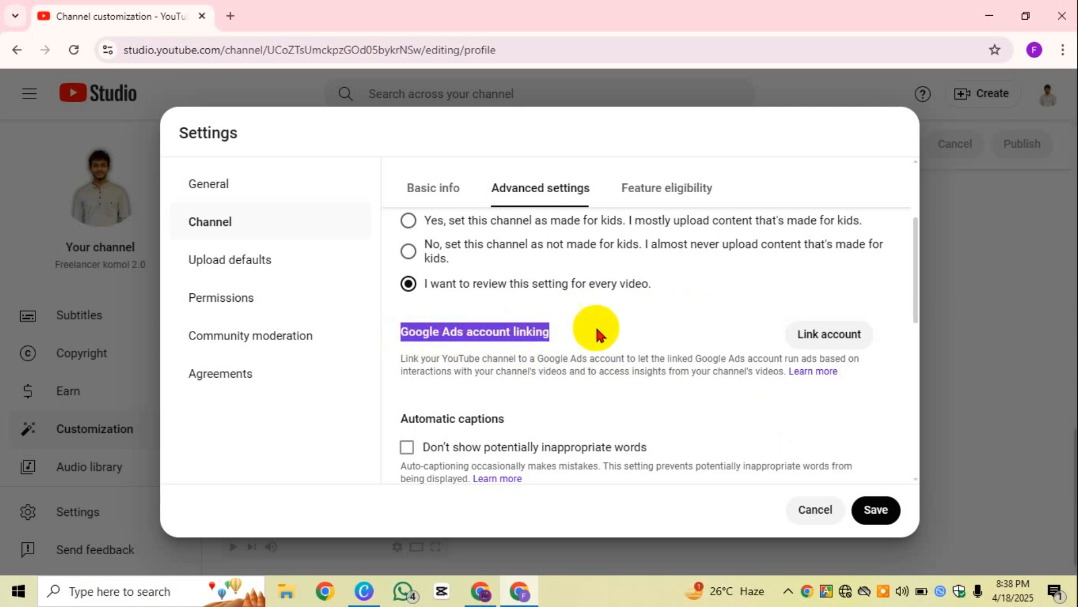
click(598, 327)
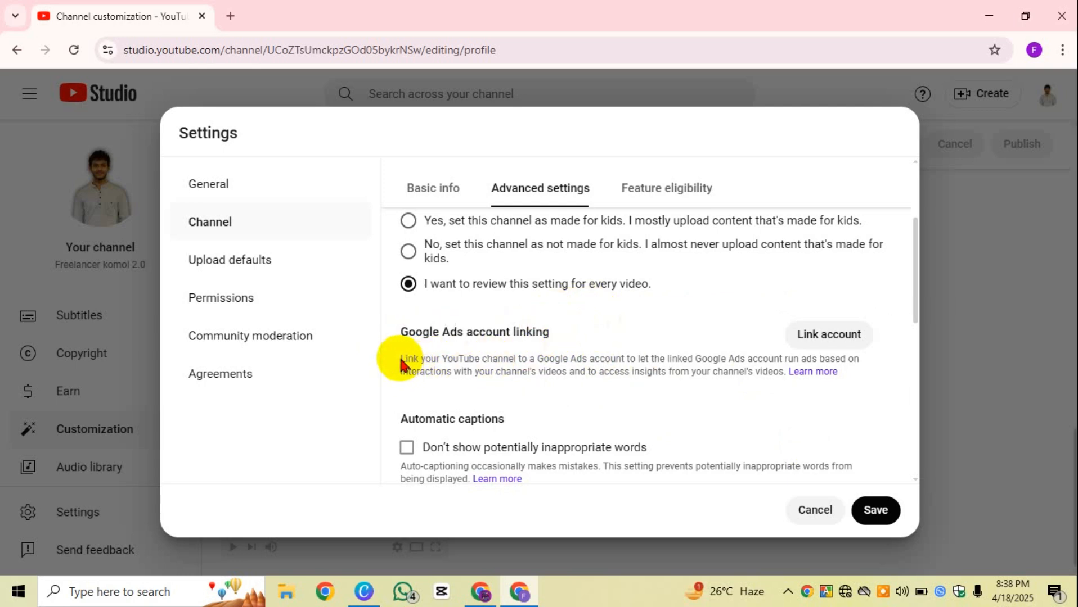
drag(400, 360, 564, 359)
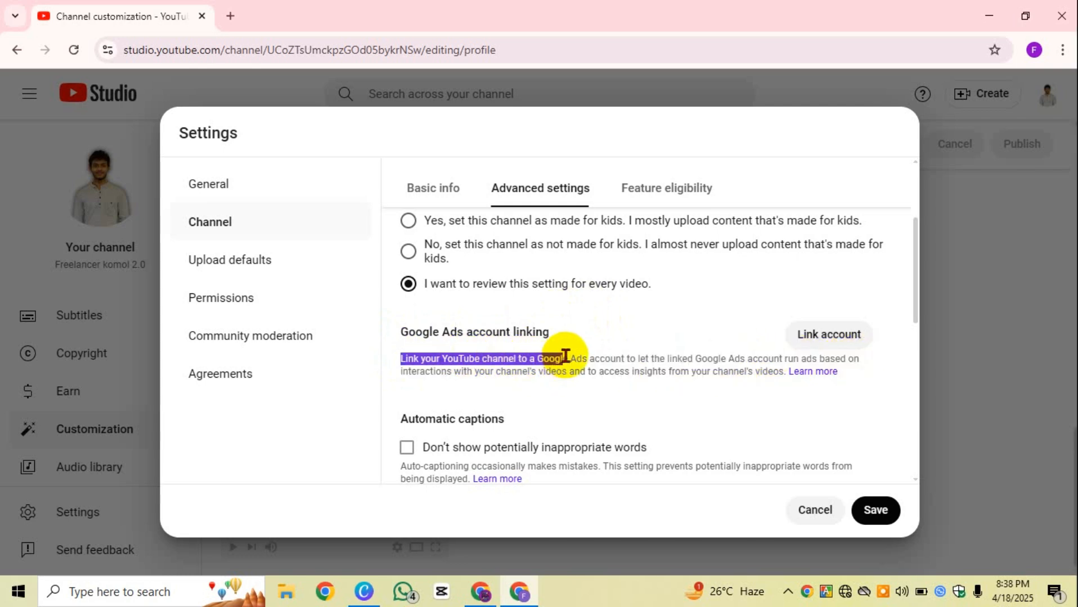
click(403, 361)
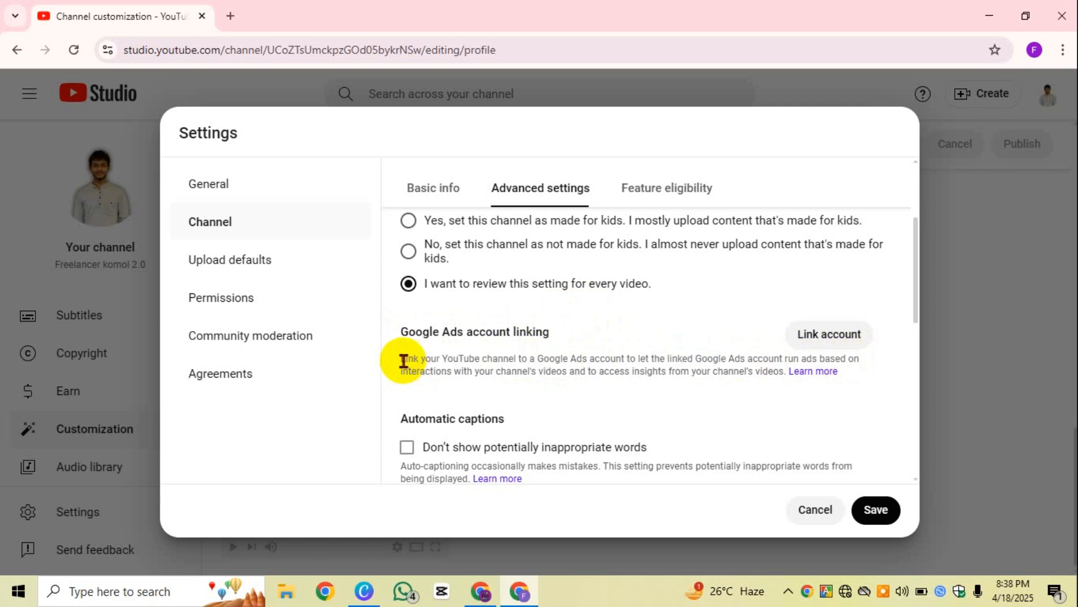
drag(399, 359, 502, 365)
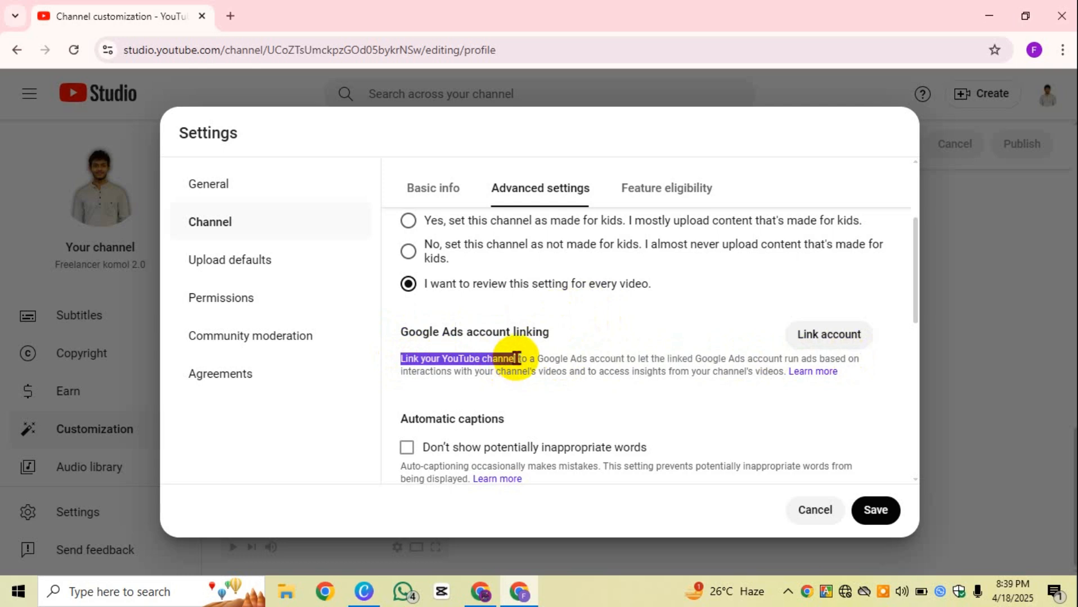
drag(516, 358, 519, 358)
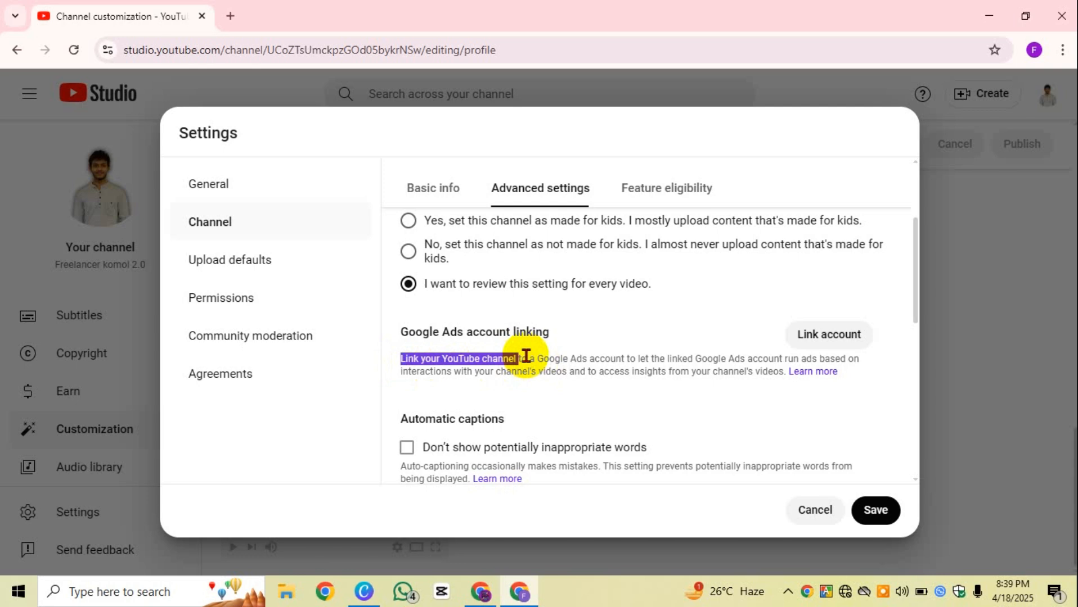
scroll(810, 337, down, 1)
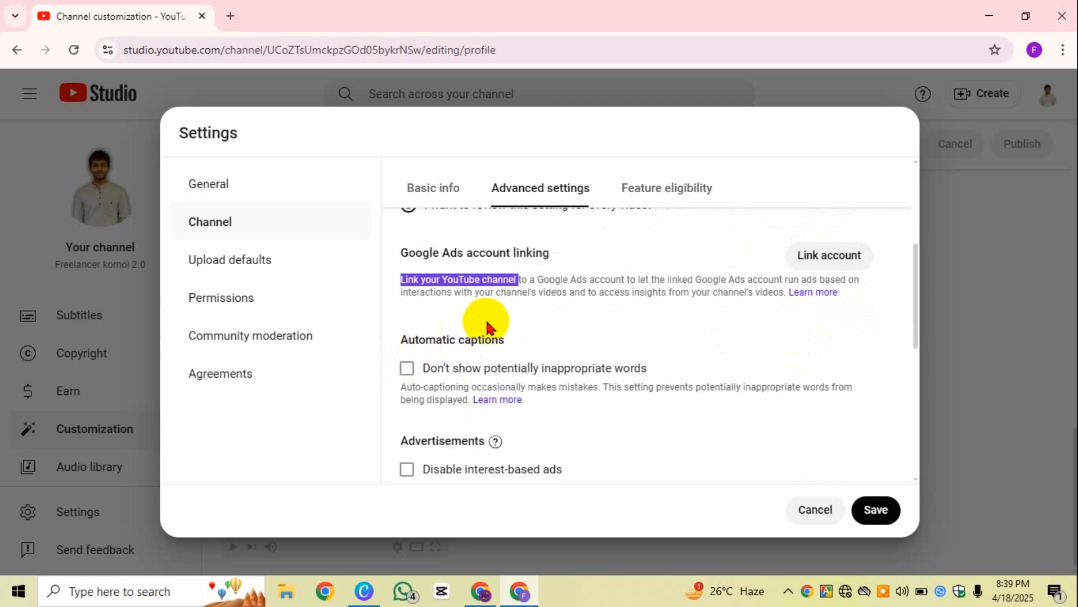
scroll(487, 327, down, 1)
drag(509, 265, 392, 276)
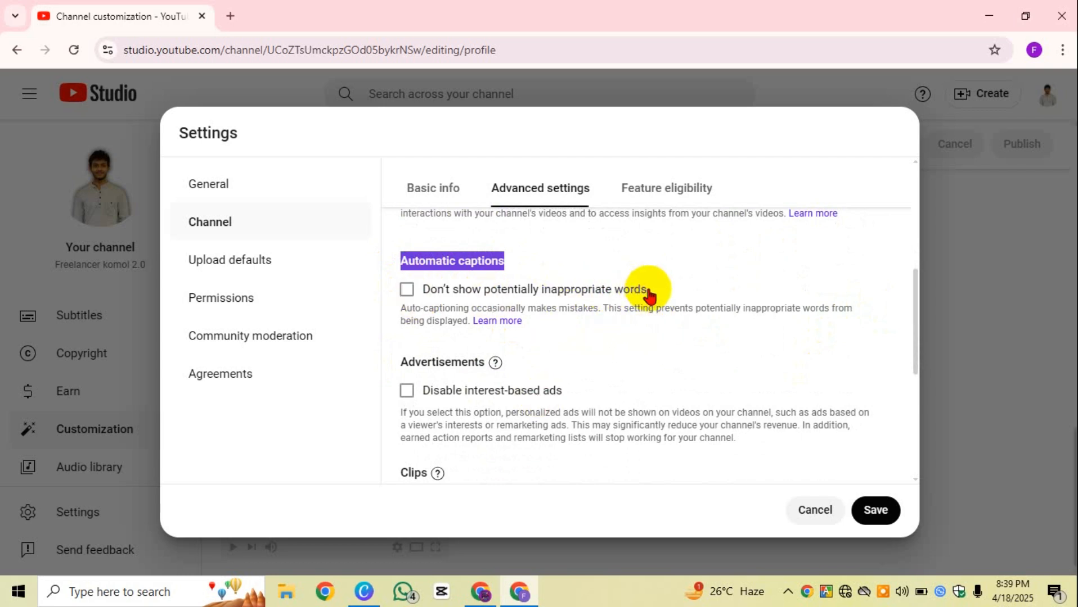
drag(659, 293, 423, 298)
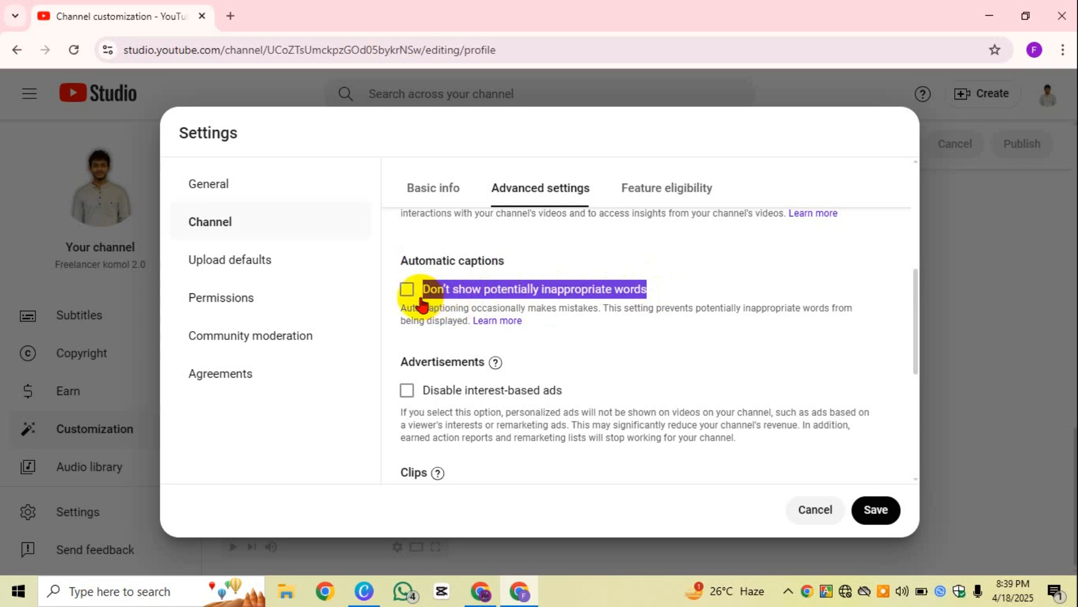
drag(403, 260, 512, 260)
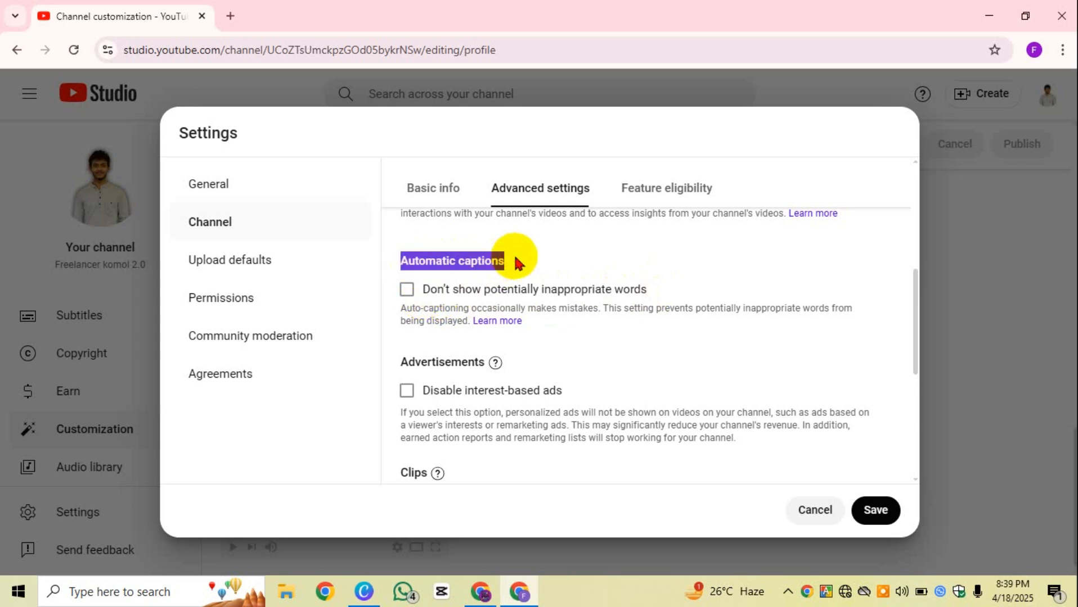
click(526, 256)
scroll(484, 338, down, 1)
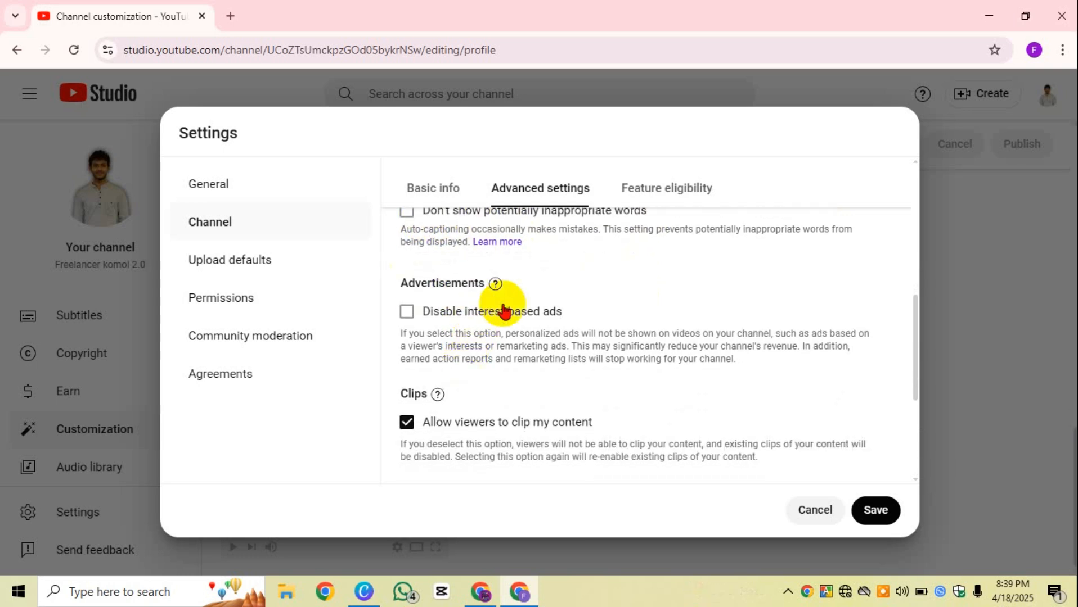
scroll(555, 307, up, 2)
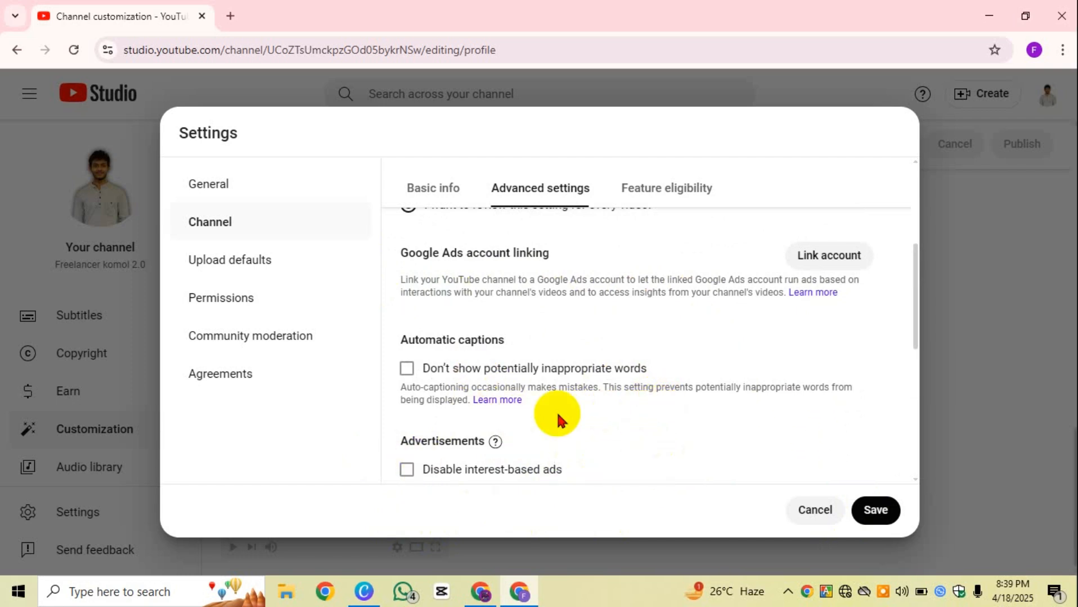
drag(648, 370, 425, 382)
click(707, 316)
scroll(397, 378, down, 3)
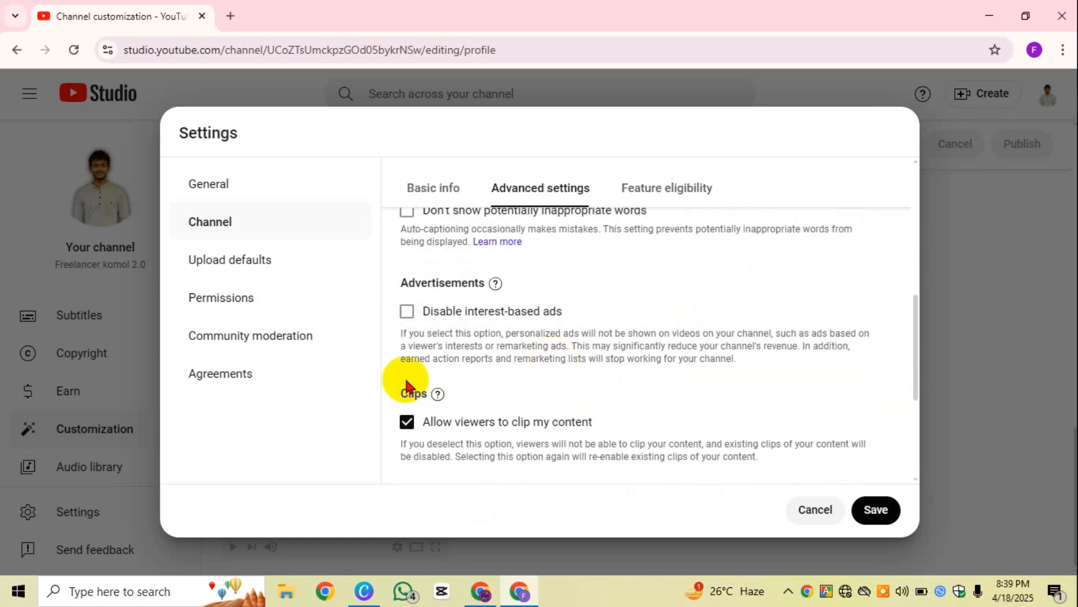
drag(389, 284, 573, 313)
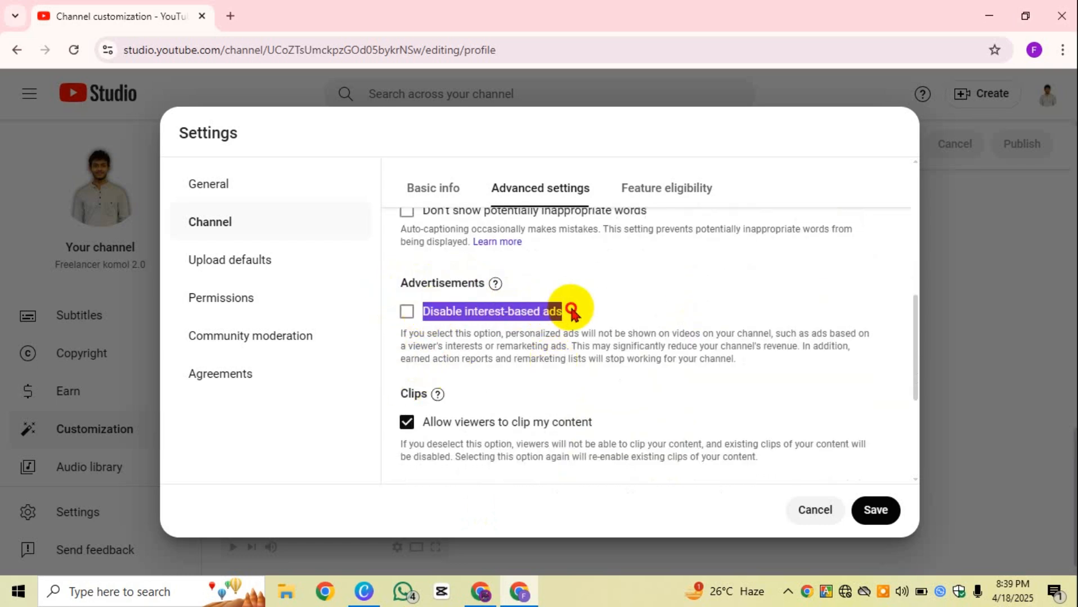
click(661, 293)
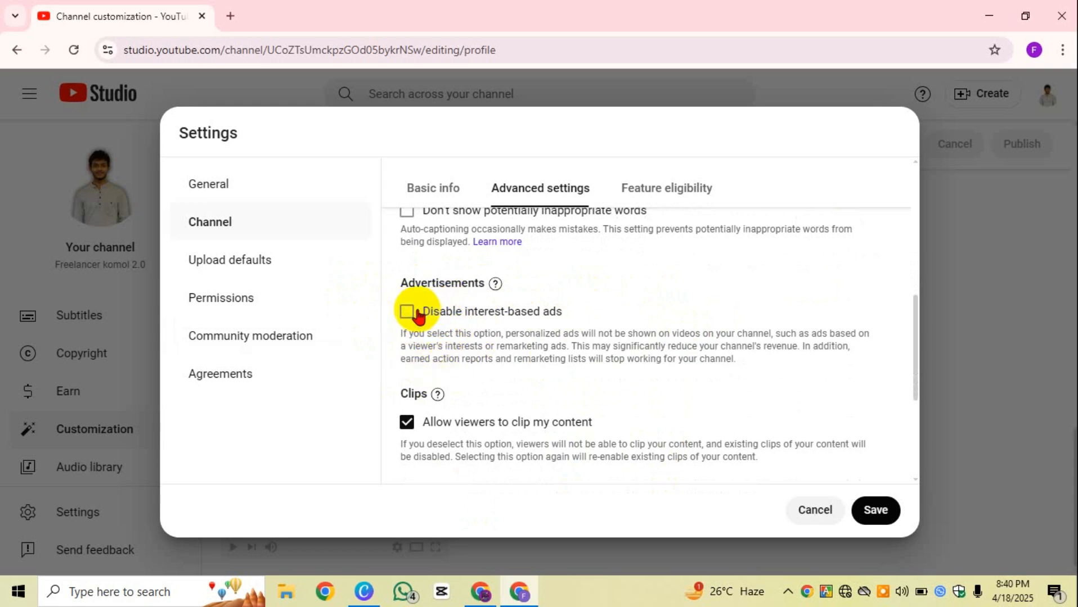
drag(418, 314, 563, 312)
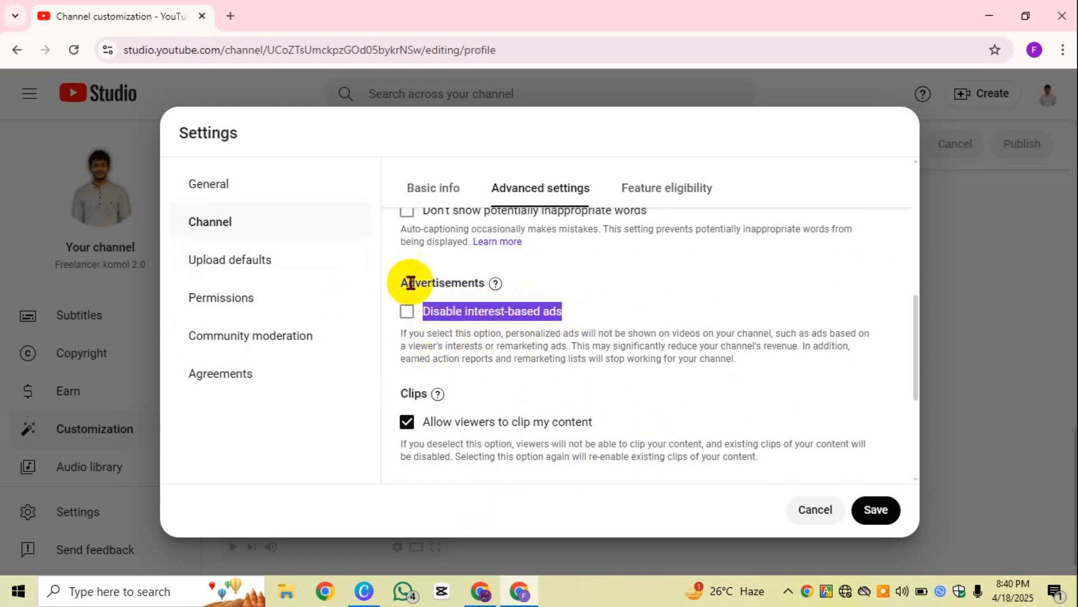
drag(388, 291, 488, 284)
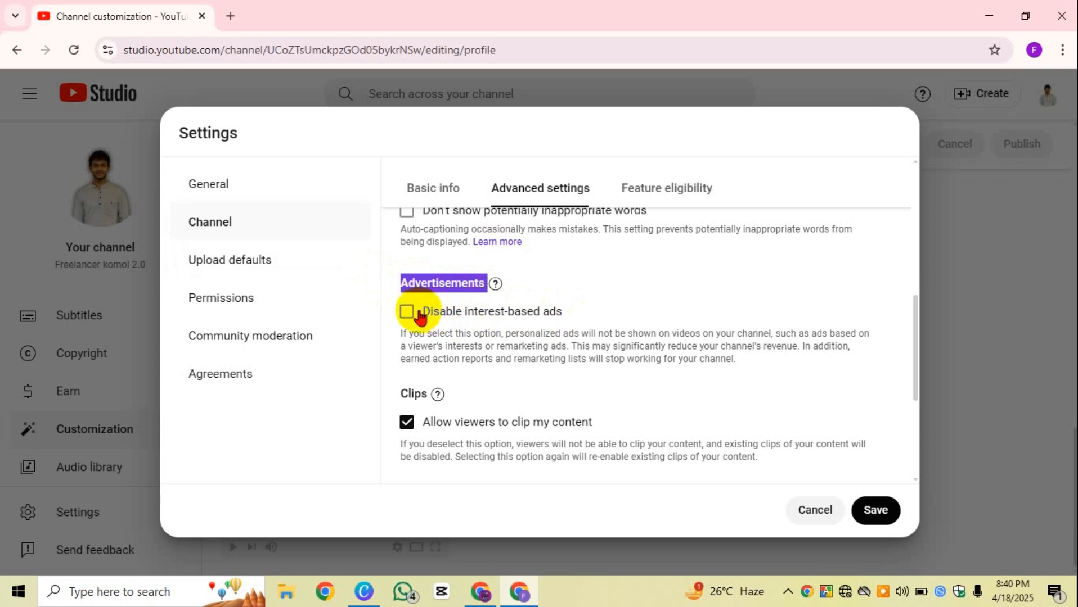
drag(421, 314, 580, 318)
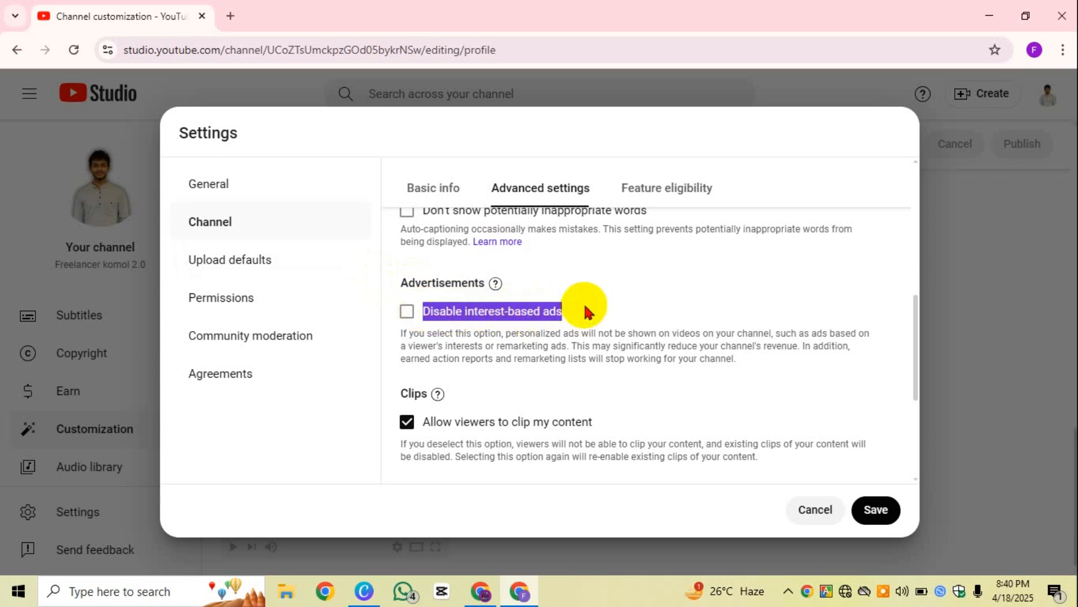
click(583, 311)
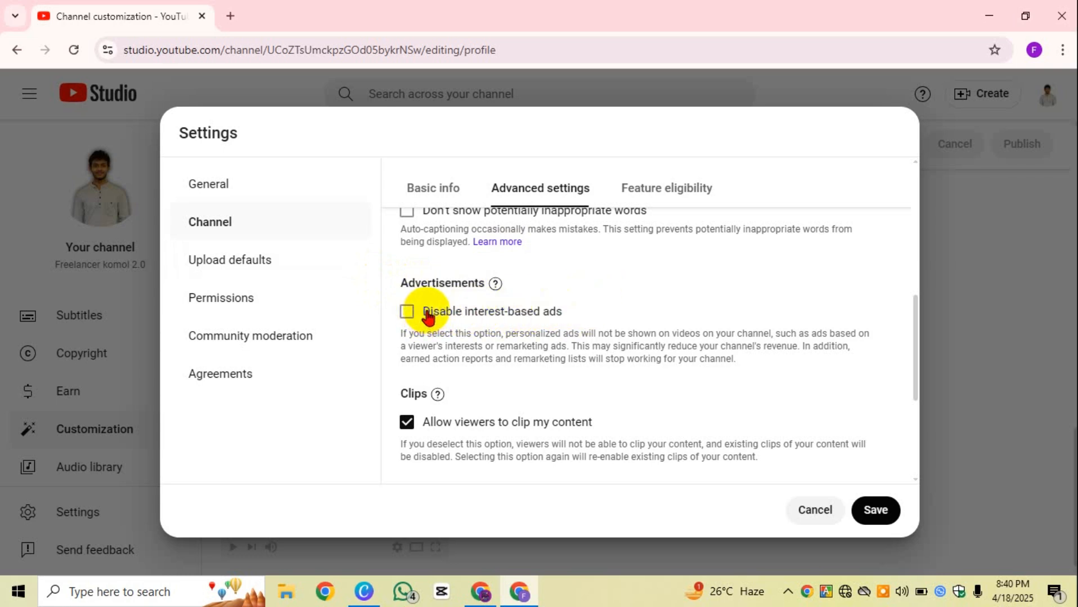
drag(423, 320, 572, 318)
click(618, 312)
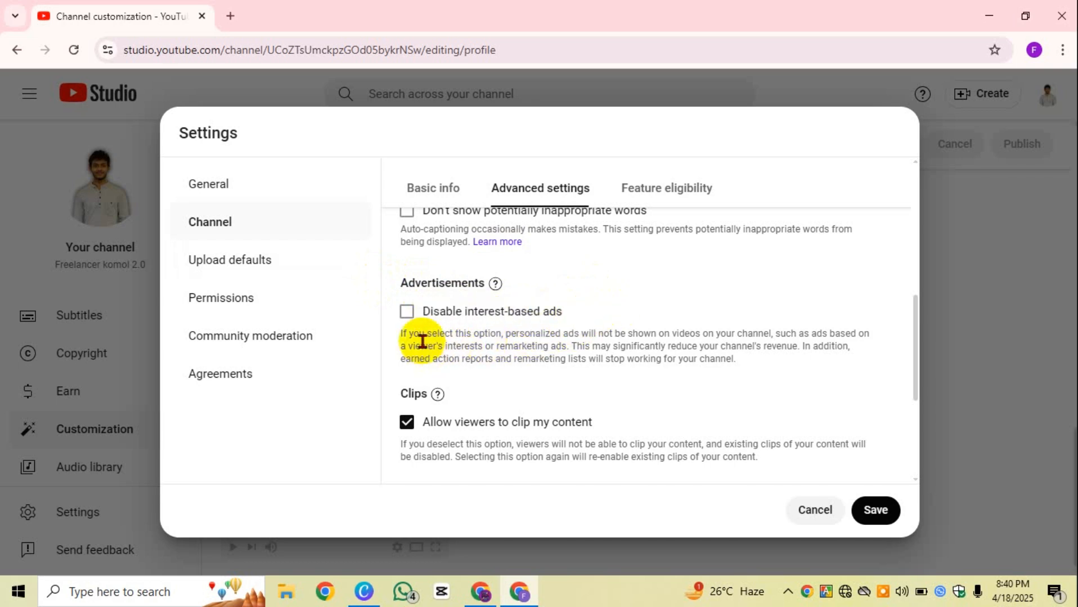
Step: Tick 'Allow third-party companies to train AI models' under Third-party training
scroll(519, 336, down, 1)
scroll(518, 336, down, 2)
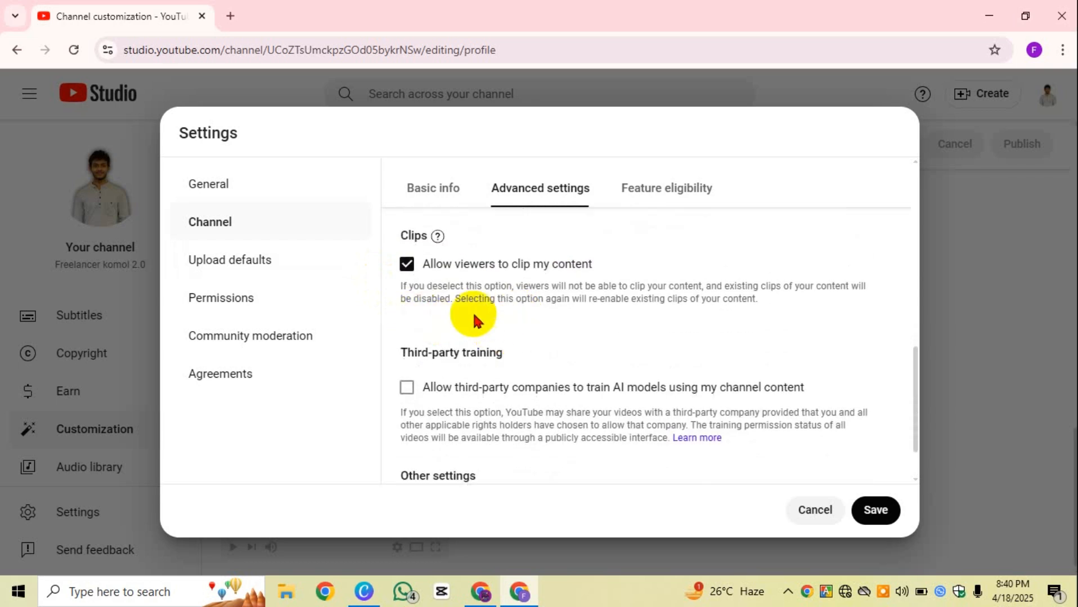
scroll(474, 316, down, 1)
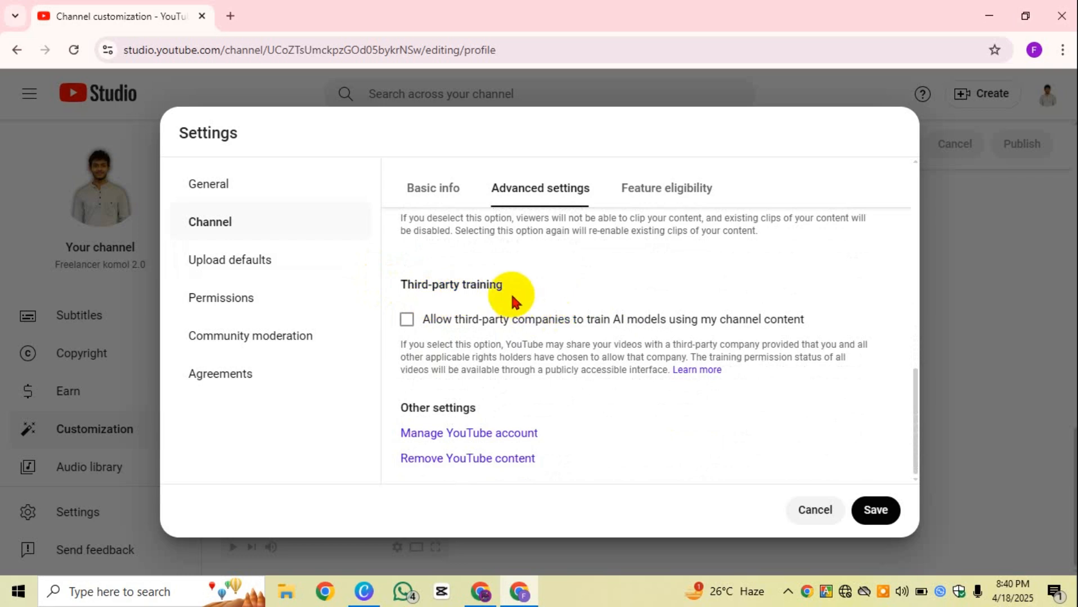
drag(511, 293, 485, 282)
click(606, 314)
Step: Review the third-party training explanation, keeping 'Selected third-party companies only' chosen
scroll(612, 336, down, 2)
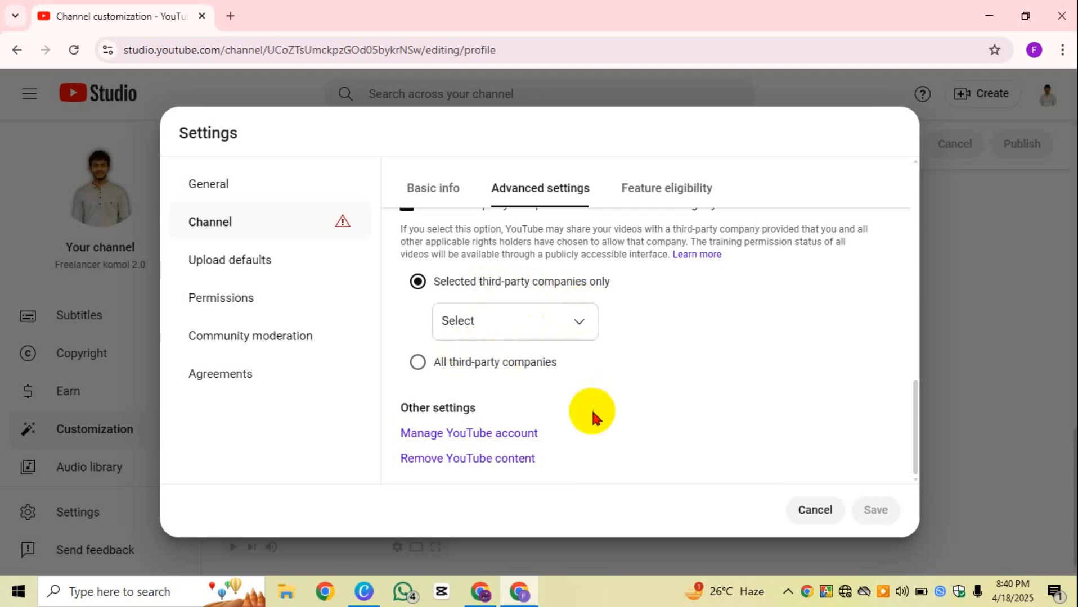
scroll(613, 360, up, 4)
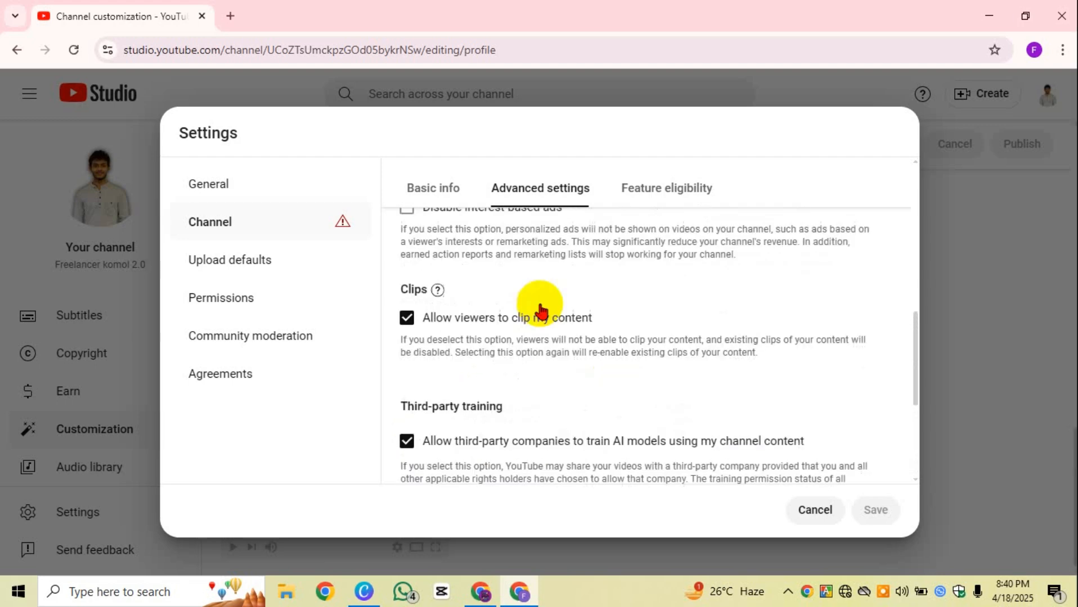
scroll(621, 361, up, 7)
scroll(541, 303, up, 2)
scroll(496, 310, down, 5)
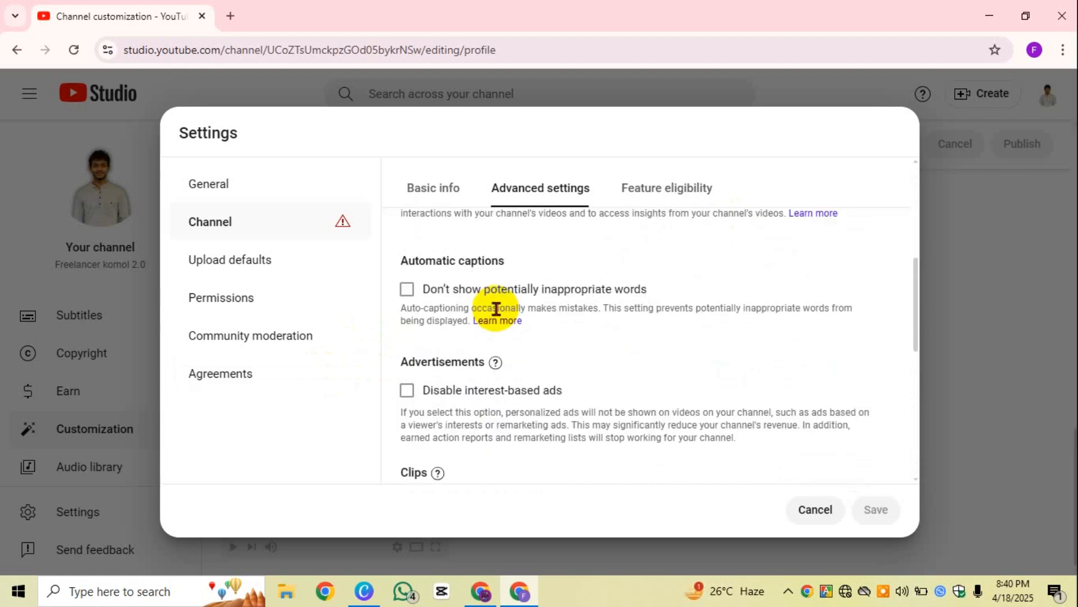
scroll(681, 354, down, 5)
scroll(513, 356, up, 1)
scroll(535, 380, down, 1)
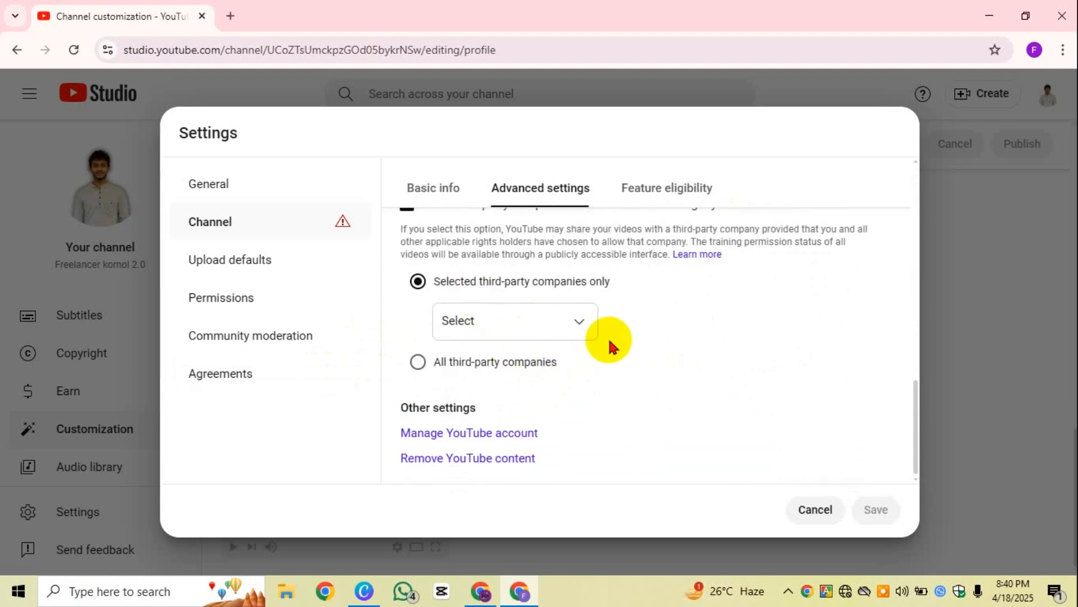
scroll(596, 343, up, 3)
scroll(523, 346, down, 3)
scroll(515, 336, up, 1)
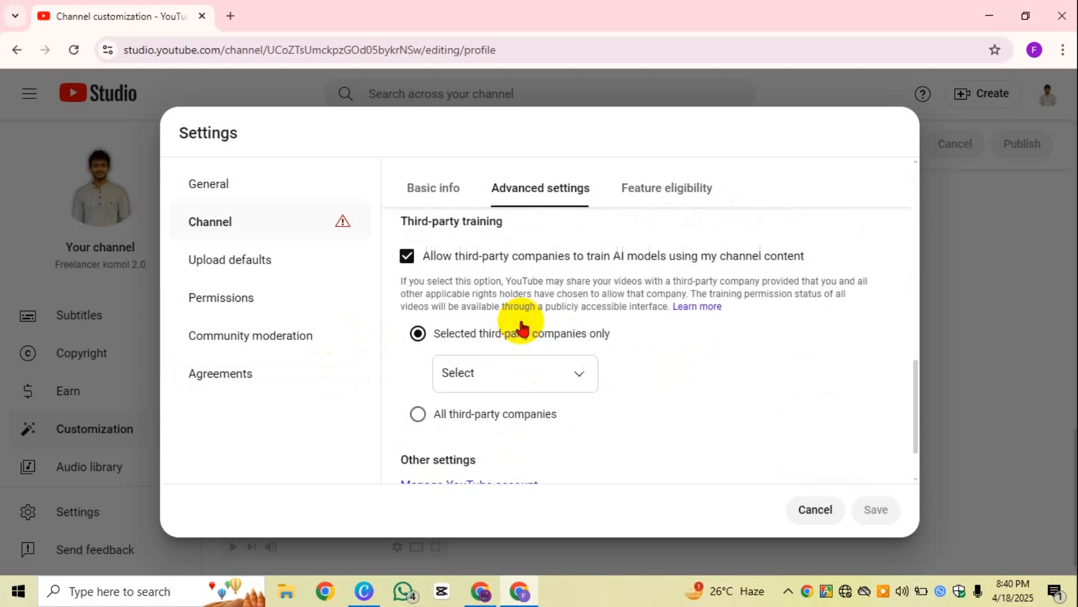
scroll(522, 329, up, 1)
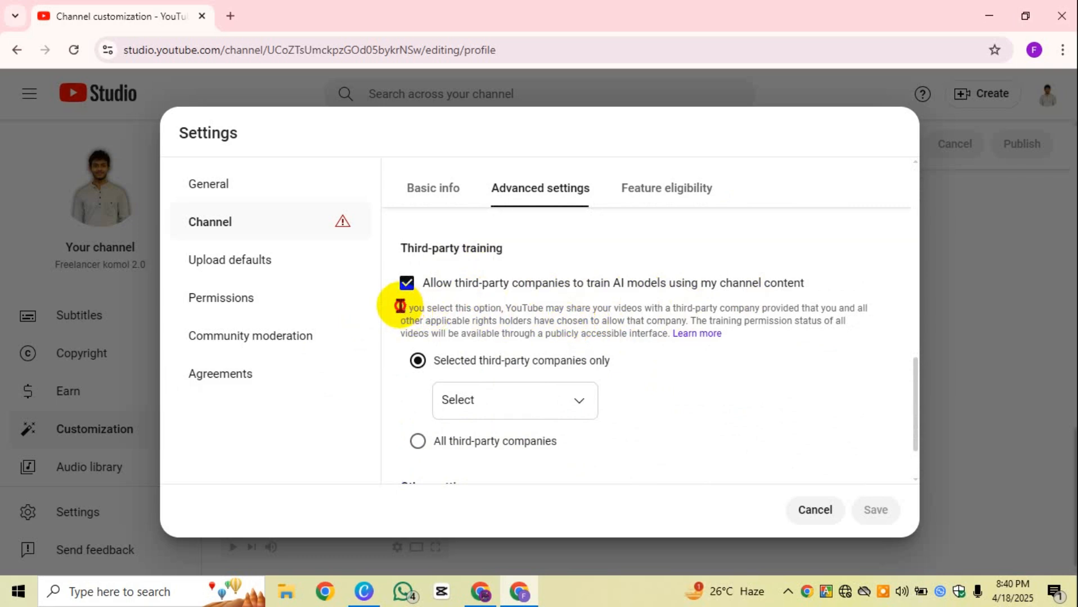
drag(400, 307, 615, 309)
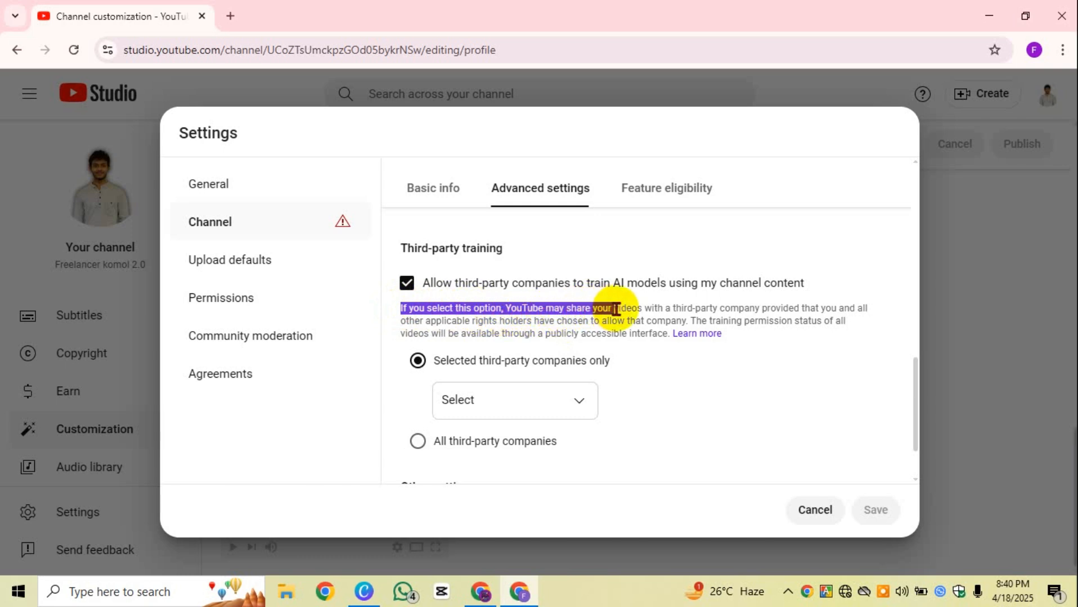
click(714, 307)
scroll(558, 341, down, 2)
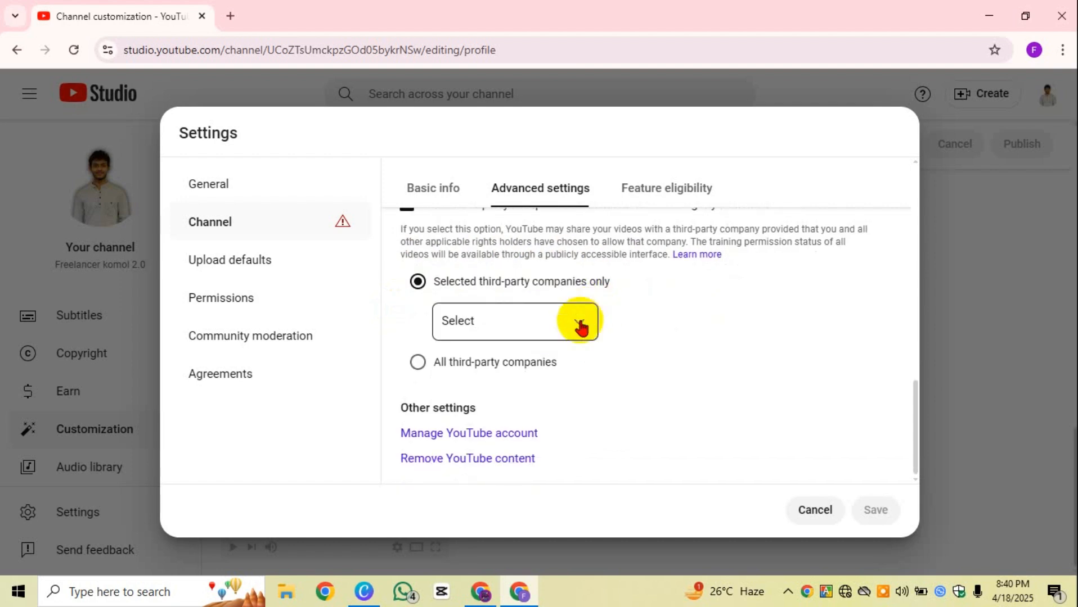
Step: Open the third-party company list and close it with Done, selecting no companies
click(580, 326)
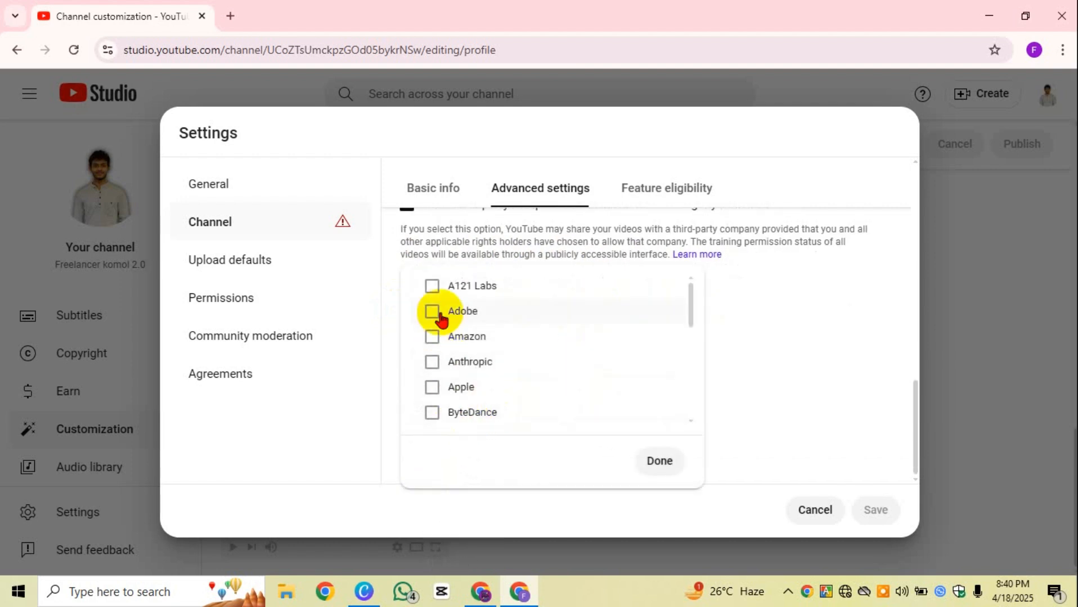
scroll(441, 331, down, 6)
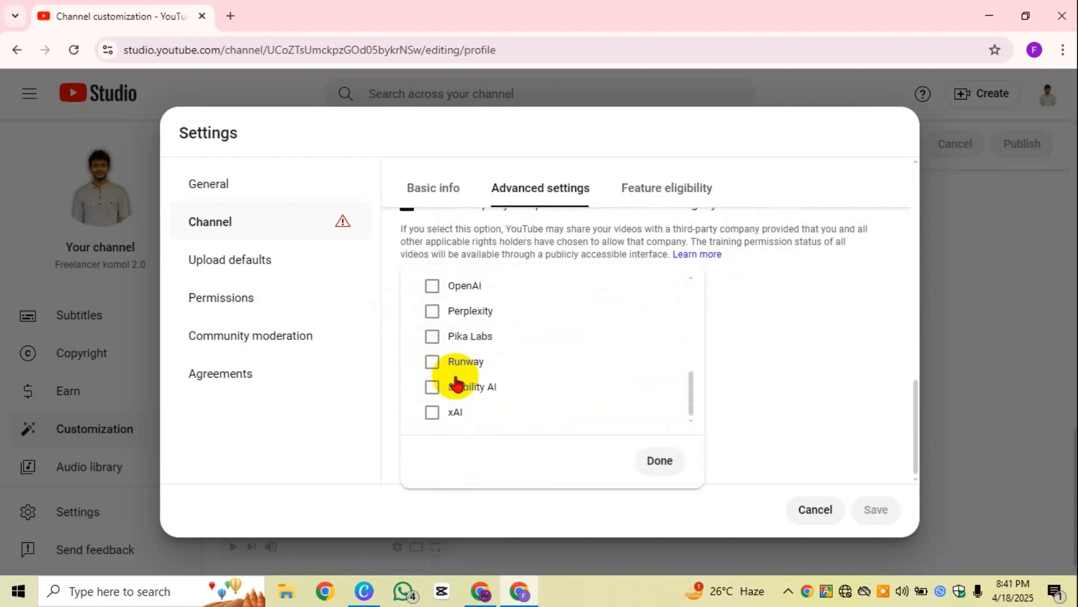
scroll(462, 354, up, 6)
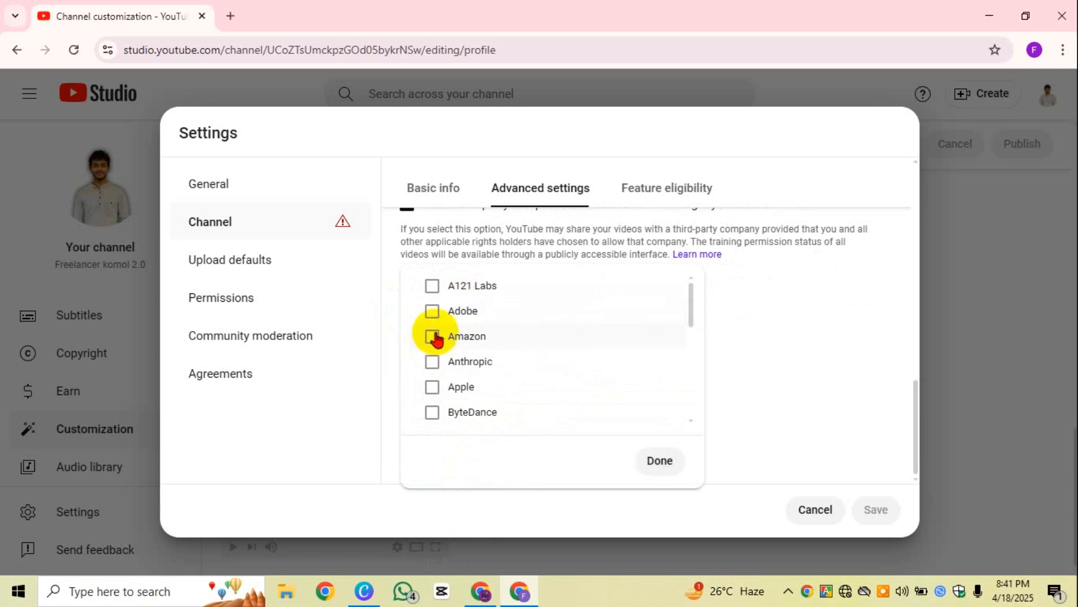
click(784, 401)
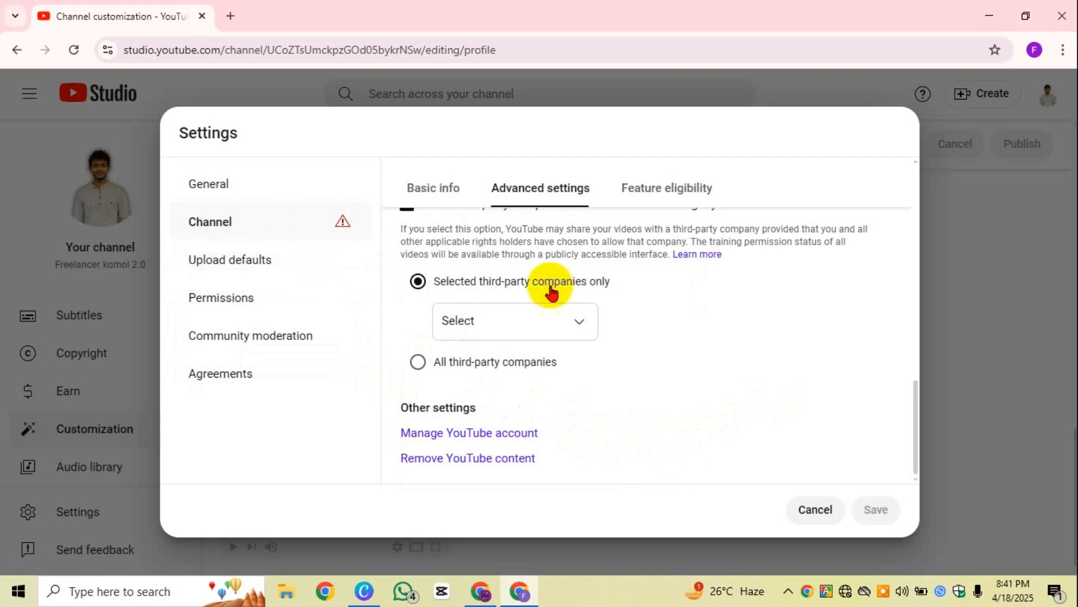
scroll(549, 294, up, 10)
Step: Move between Feature eligibility and Basic info, scroll the tiers, and collapse Standard features
click(658, 208)
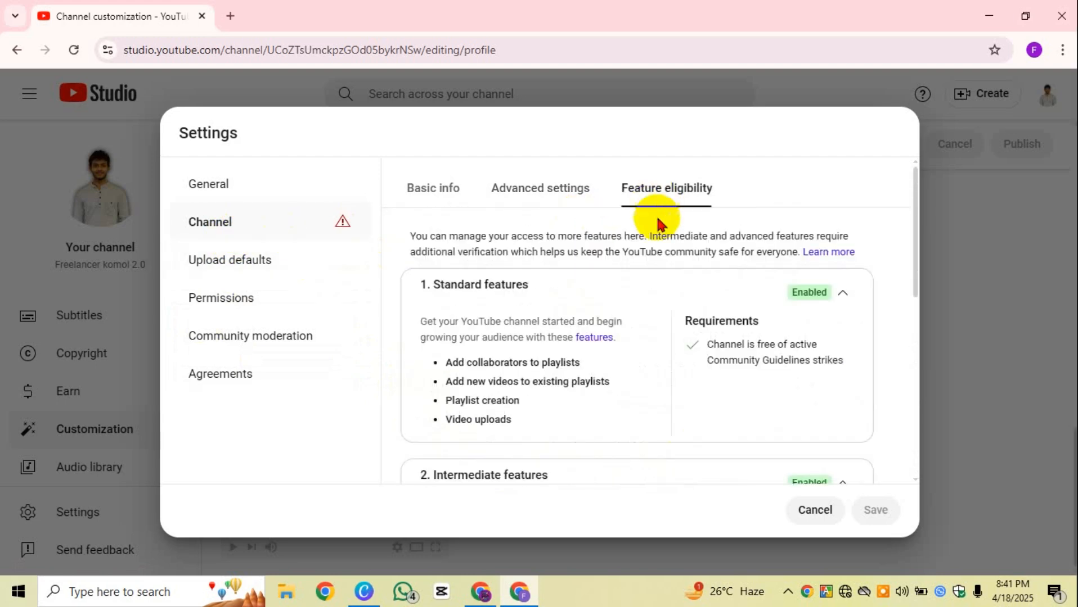
scroll(654, 403, down, 5)
scroll(650, 409, up, 3)
click(451, 191)
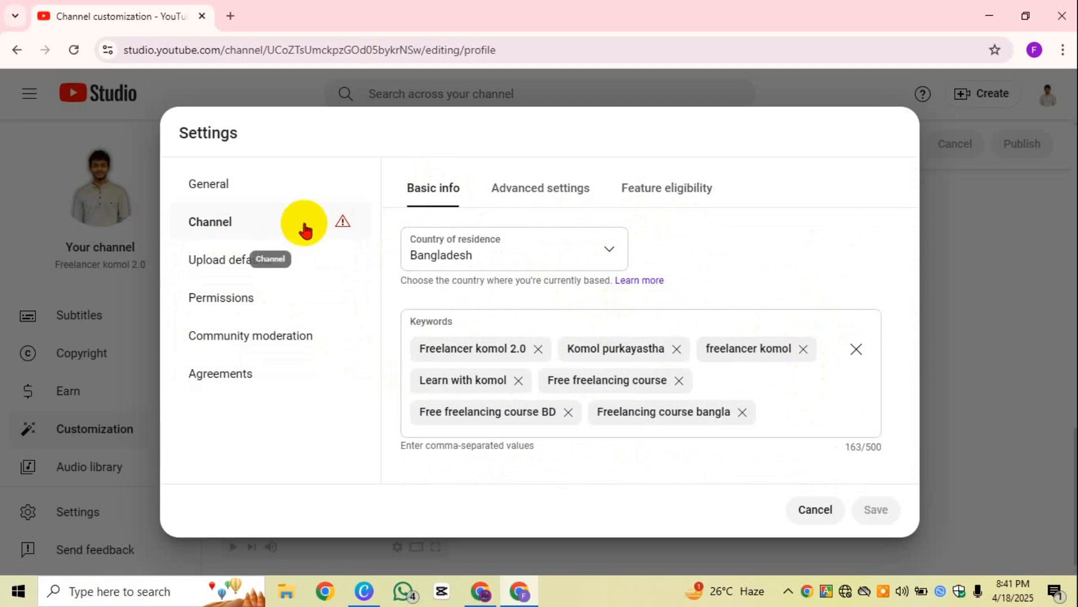
click(659, 205)
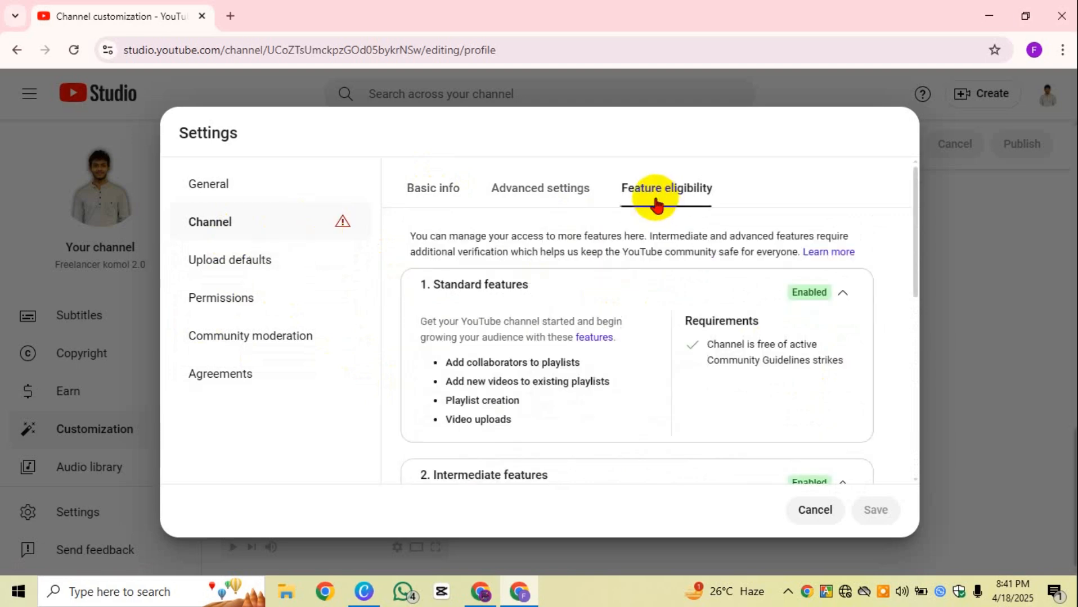
scroll(770, 296, down, 6)
scroll(844, 389, up, 1)
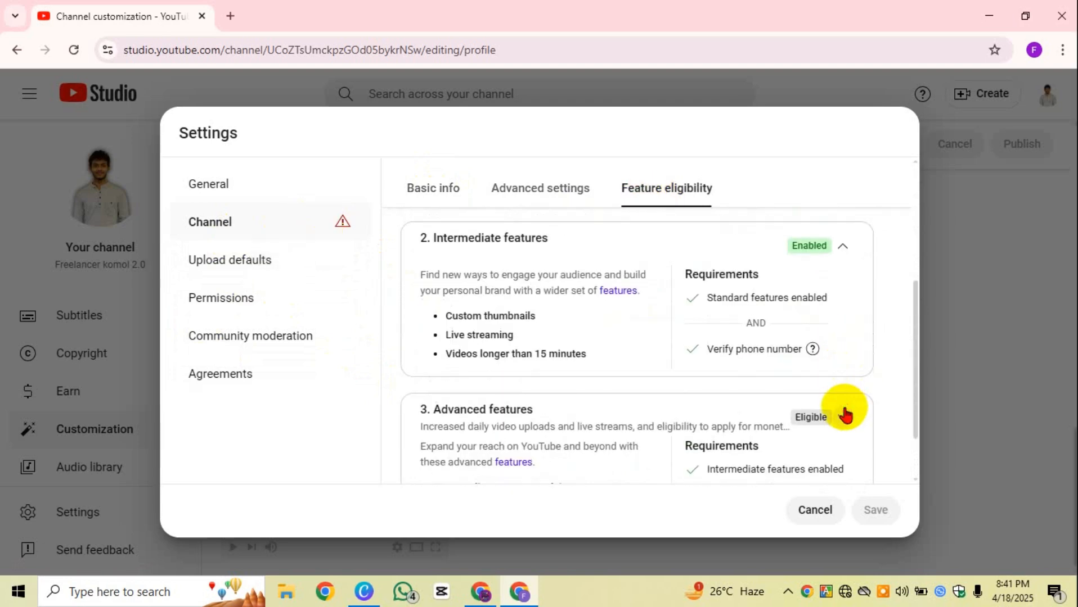
scroll(846, 402, up, 4)
scroll(847, 450, down, 3)
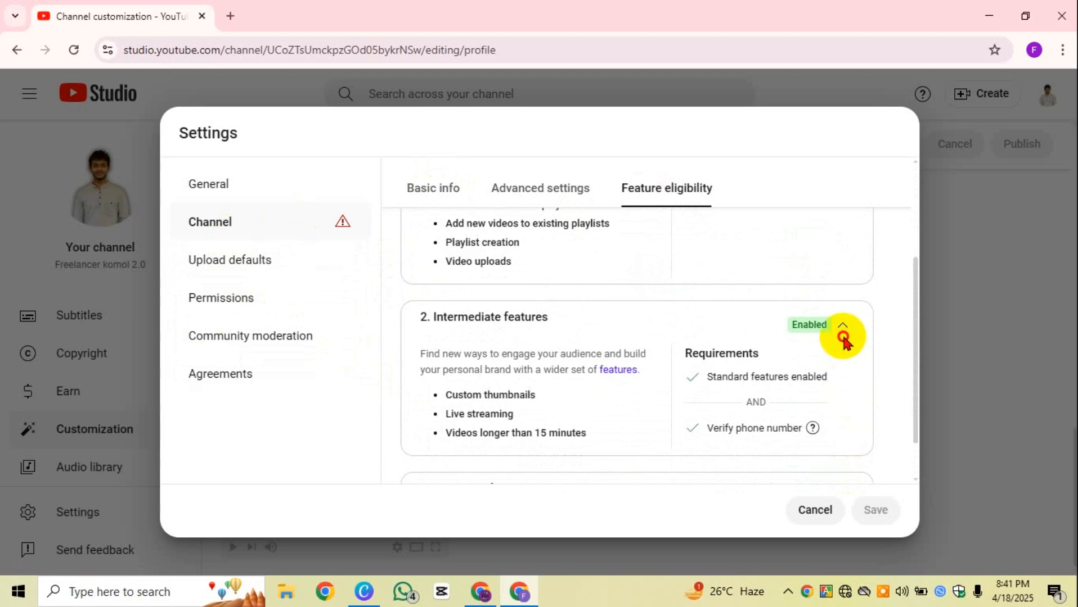
scroll(765, 424, up, 3)
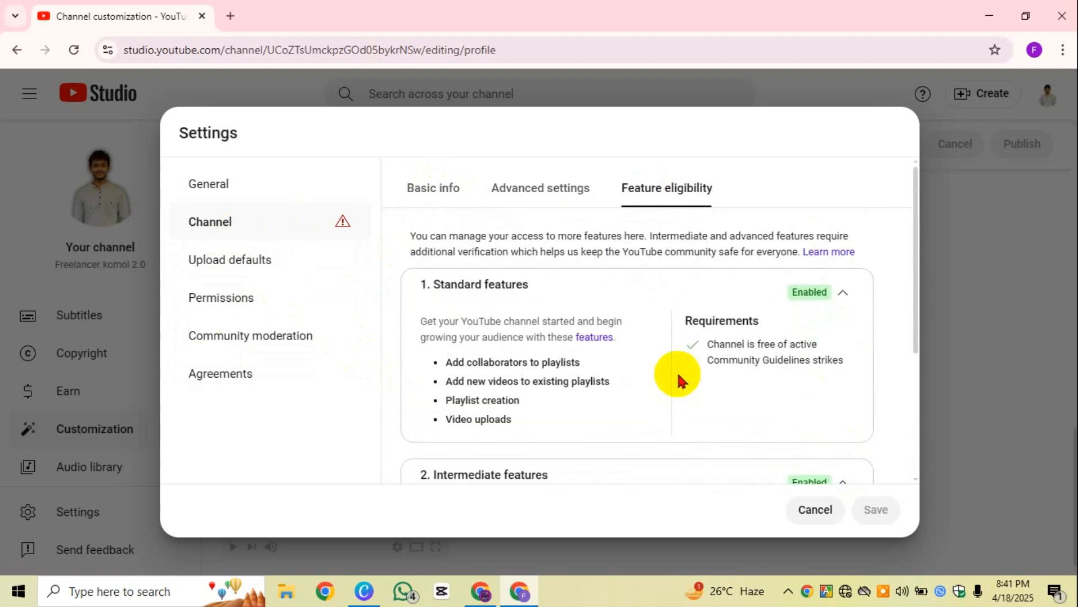
click(842, 292)
Step: Return to Advanced settings and scroll down to the Third-party training section
click(574, 198)
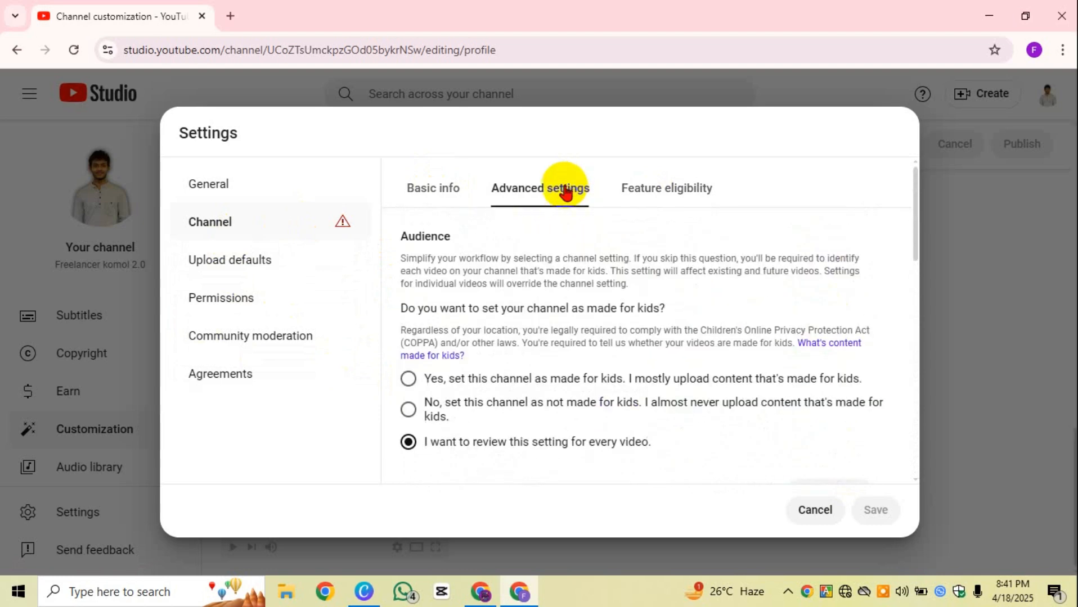
scroll(533, 343, down, 6)
scroll(533, 347, down, 4)
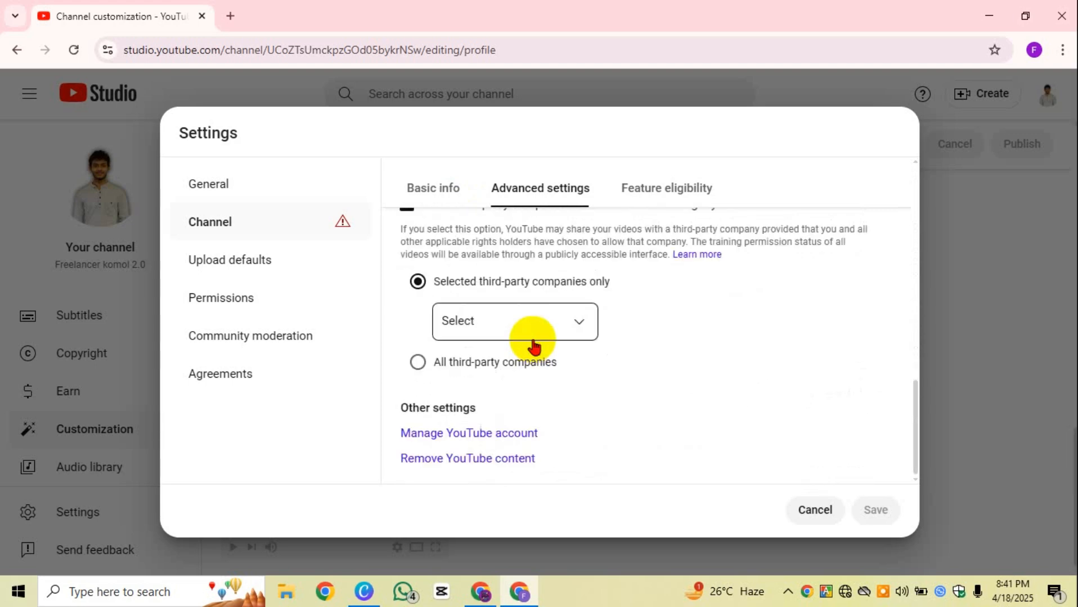
click(425, 194)
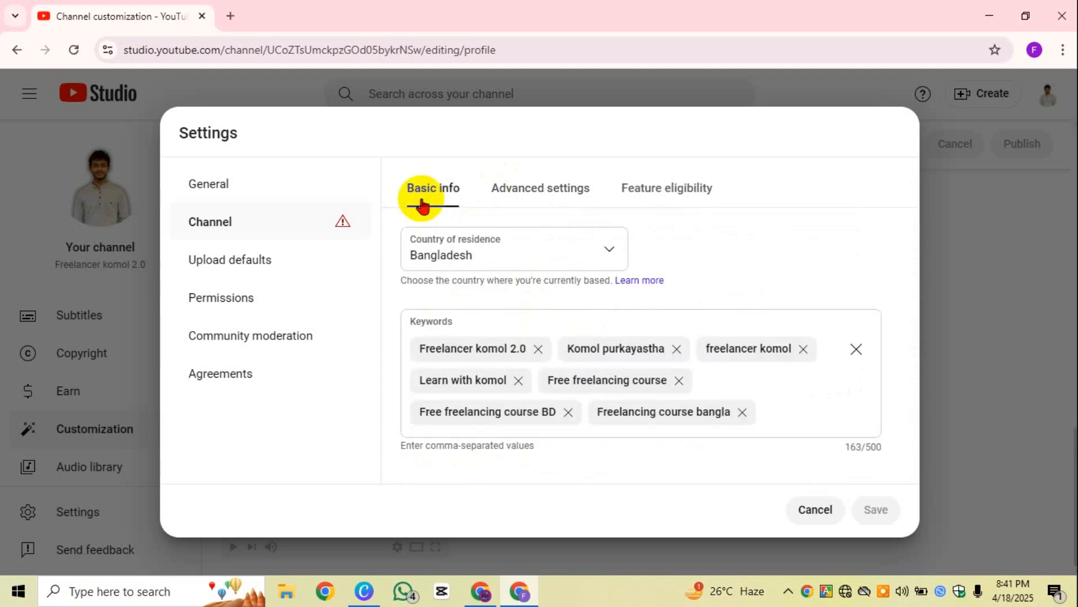
click(544, 203)
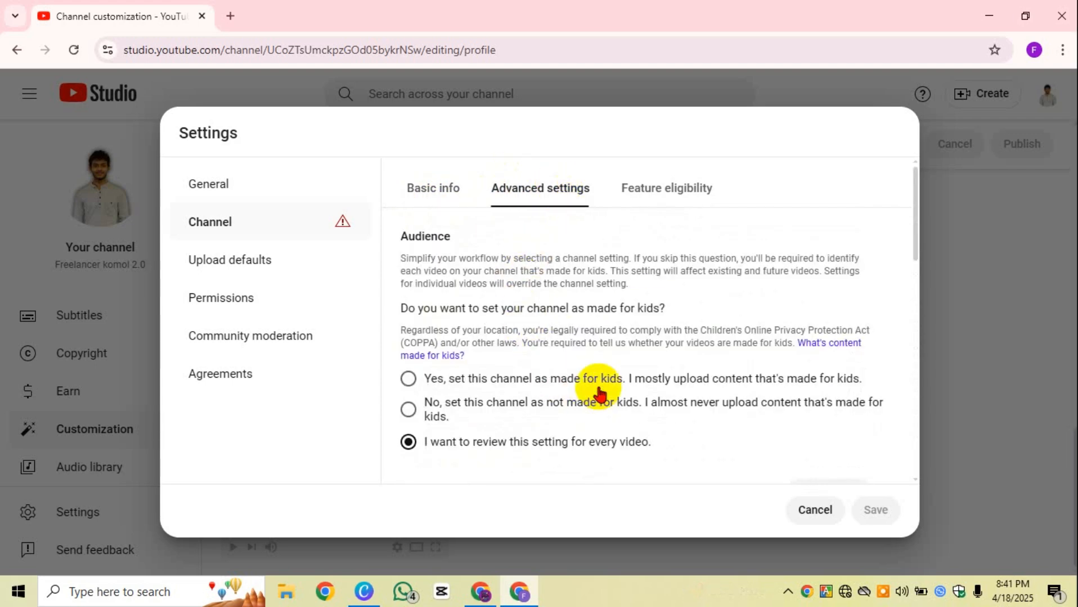
scroll(596, 393, down, 5)
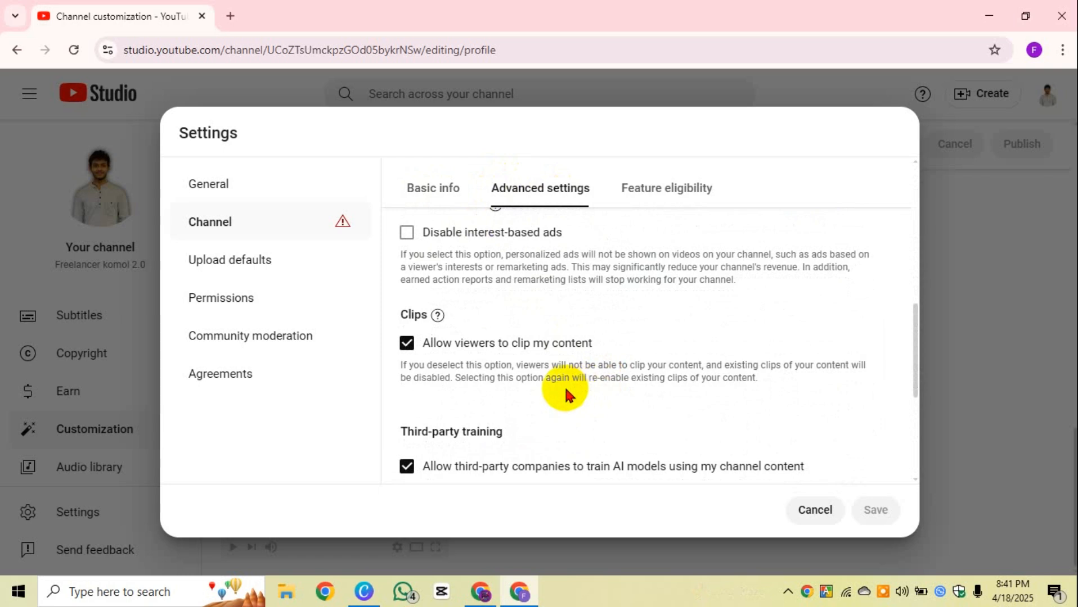
scroll(567, 392, down, 4)
Step: Choose All third-party companies, then untick allowing third-party AI training
click(580, 349)
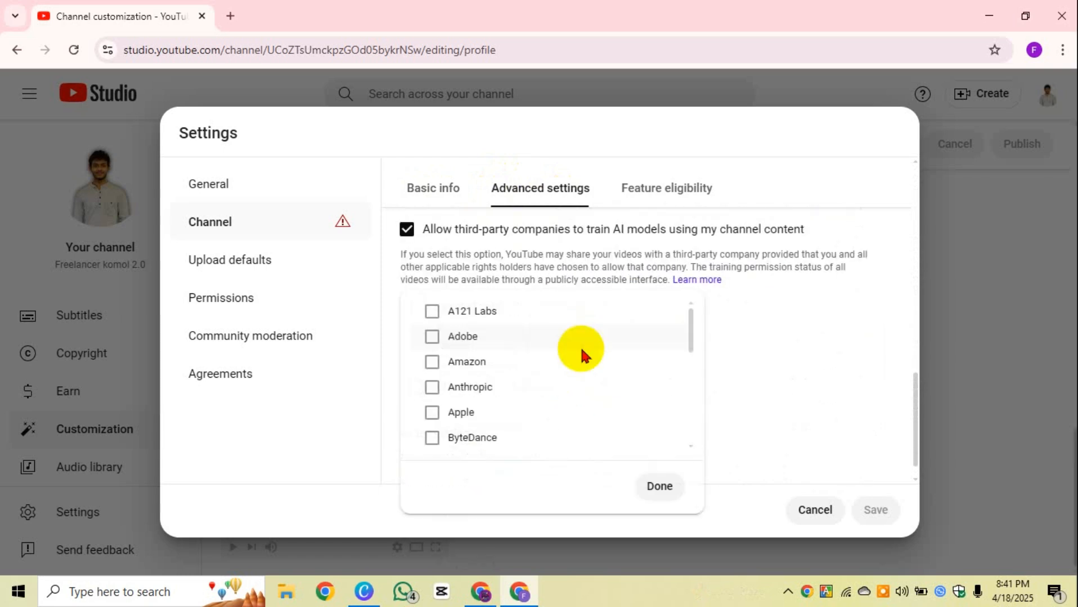
click(654, 483)
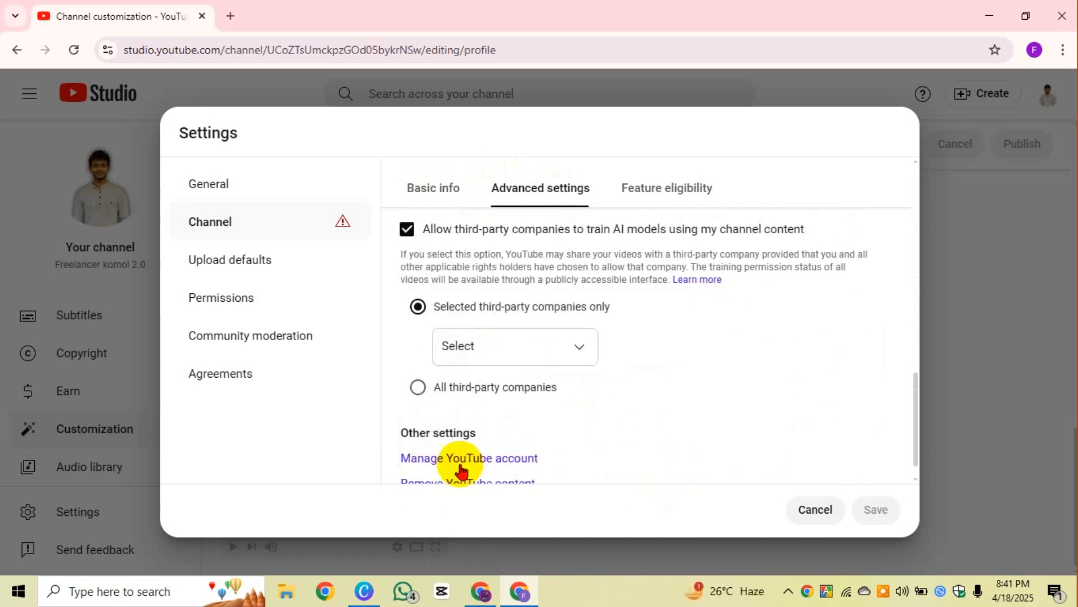
click(416, 388)
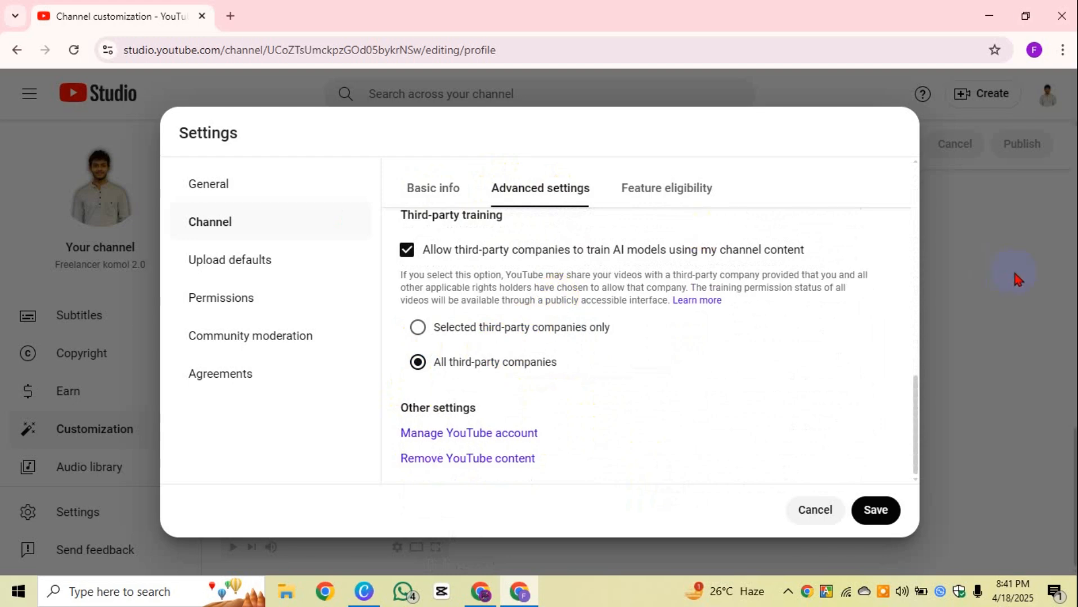
click(406, 250)
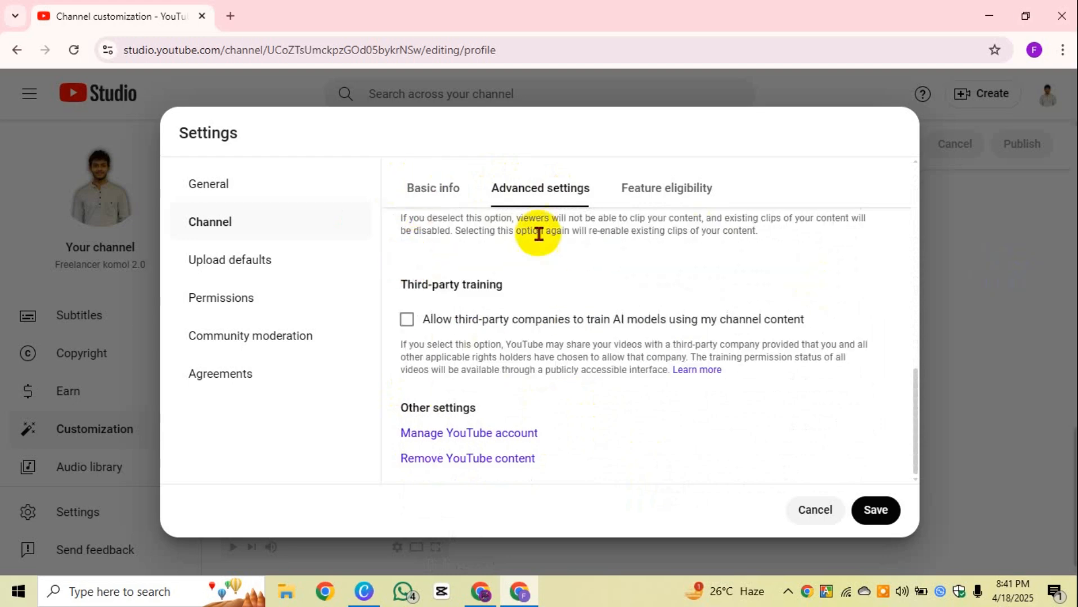
scroll(483, 349, up, 10)
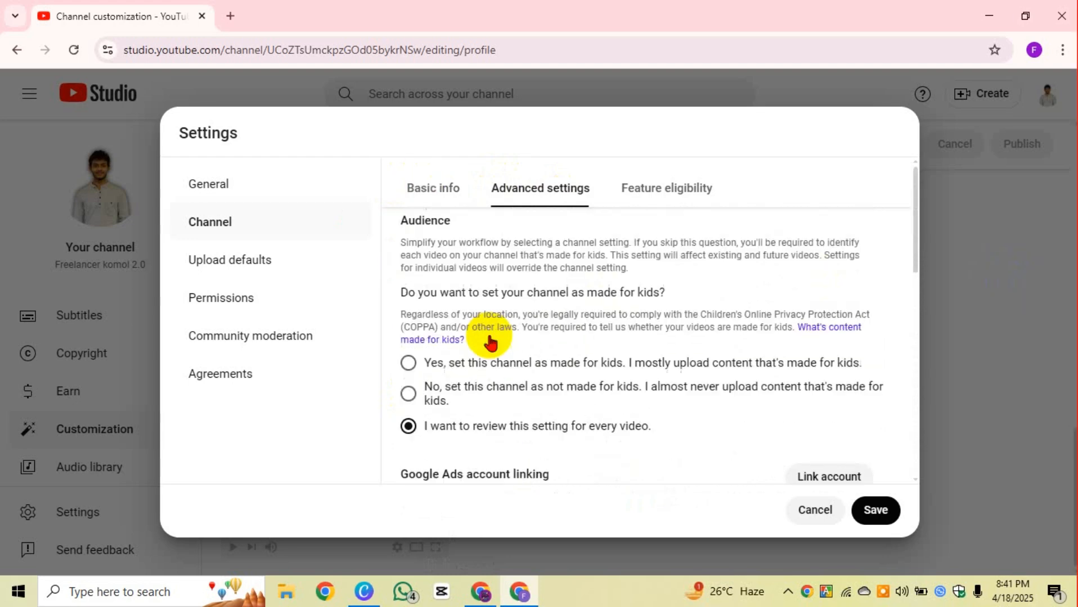
click(447, 186)
Step: Open Upload defaults and move between the default Title and Description fields
click(243, 251)
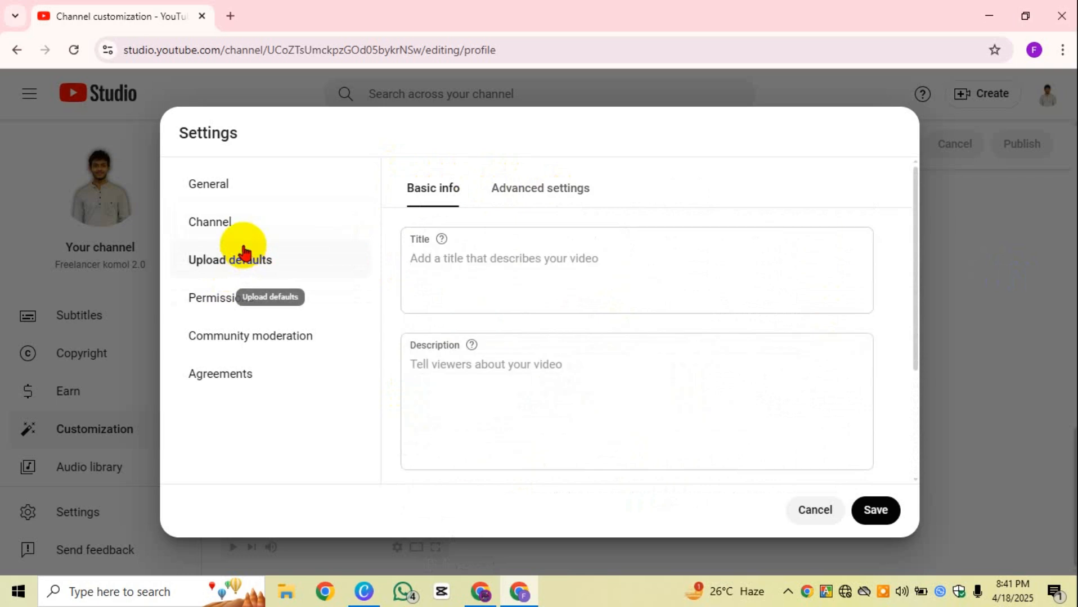
click(443, 257)
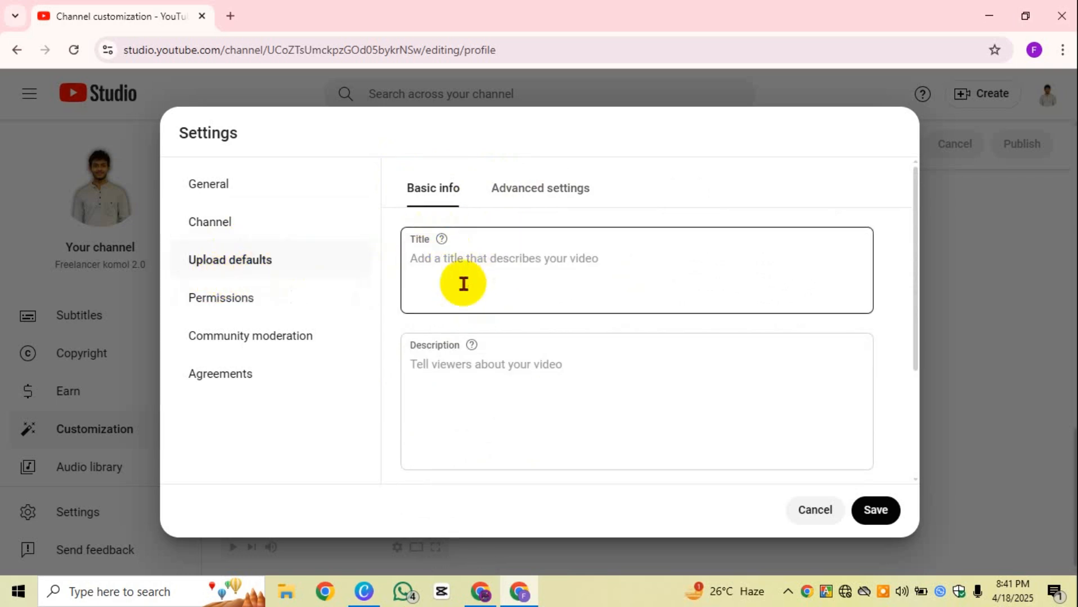
click(499, 265)
scroll(500, 265, down, 3)
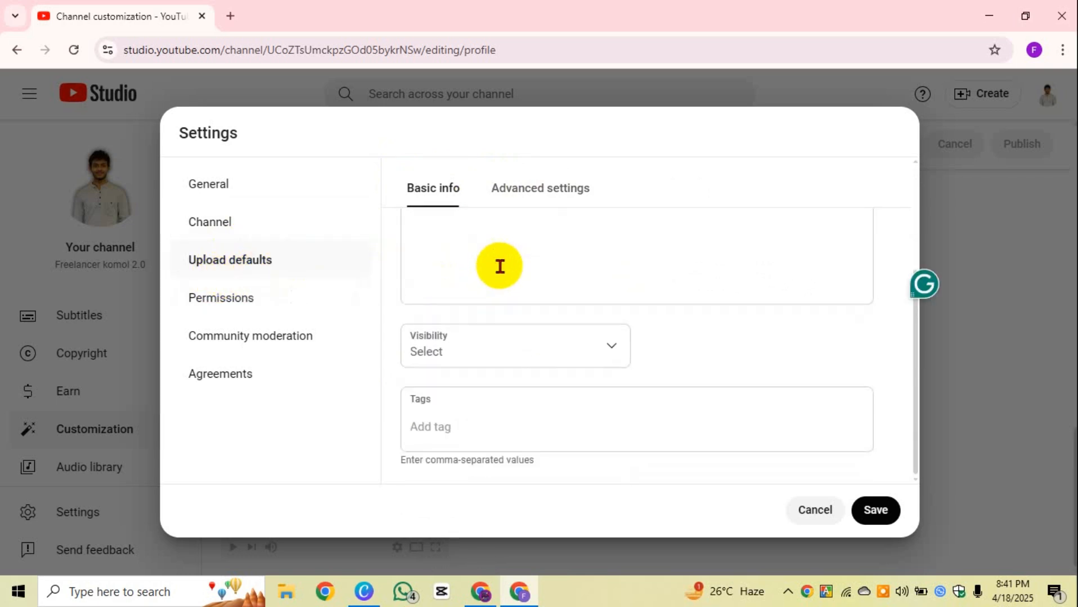
scroll(501, 265, up, 3)
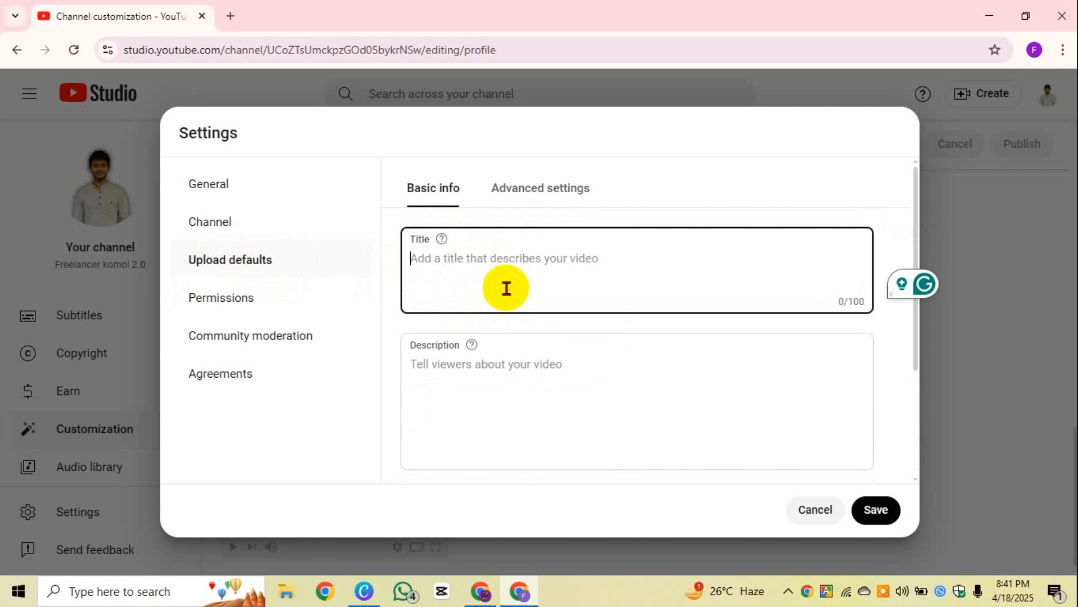
click(483, 400)
click(535, 247)
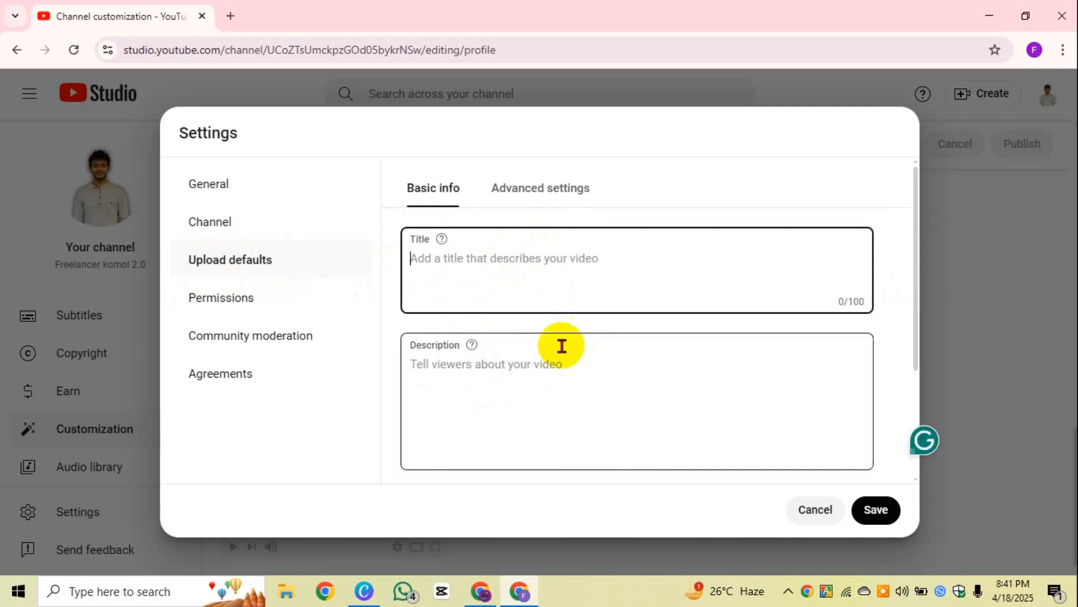
click(555, 389)
click(552, 311)
click(491, 364)
click(500, 250)
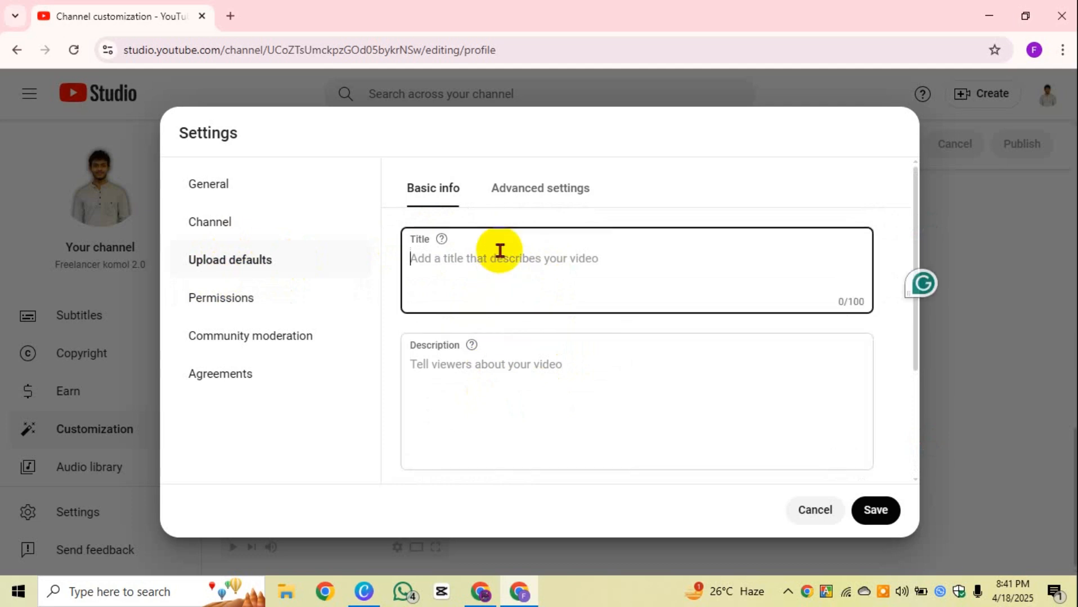
Step: Paste saved channel text into the default Title, then delete it to leave Title empty
key(super+v)
key(Return)
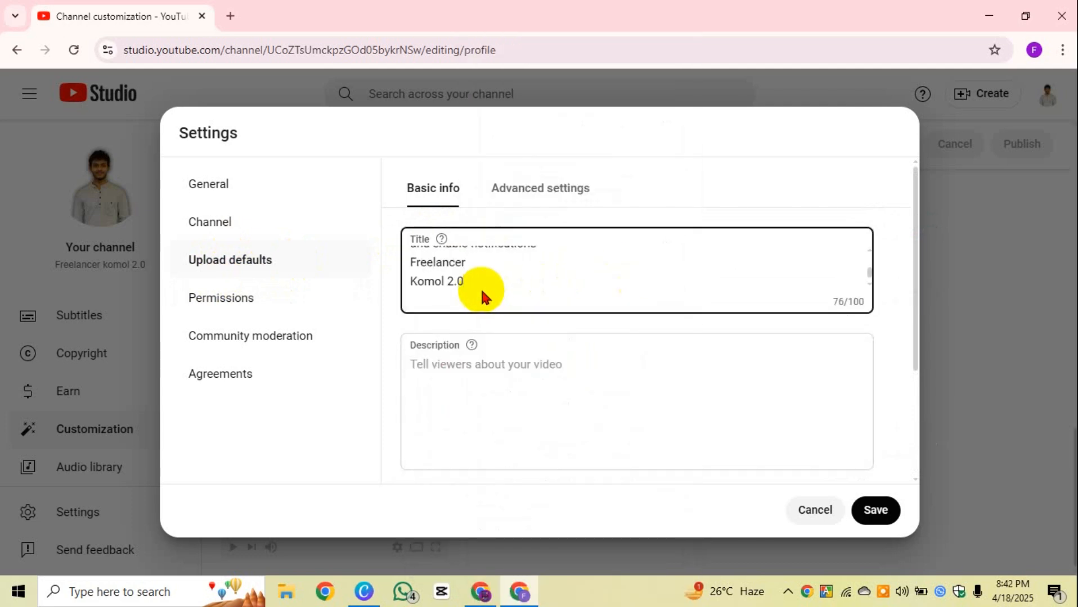
right_click(459, 280)
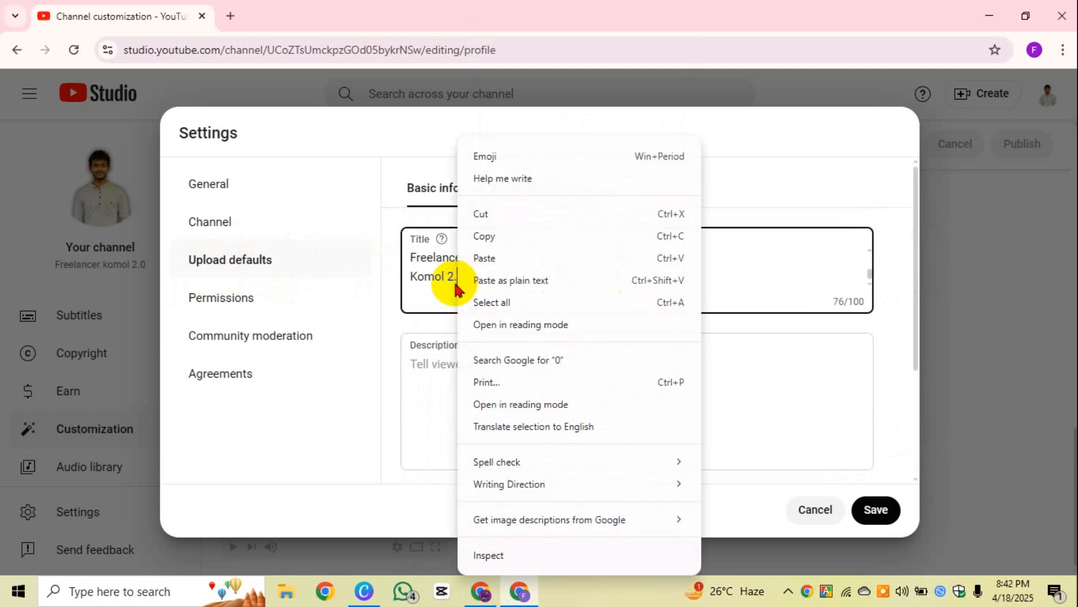
click(746, 272)
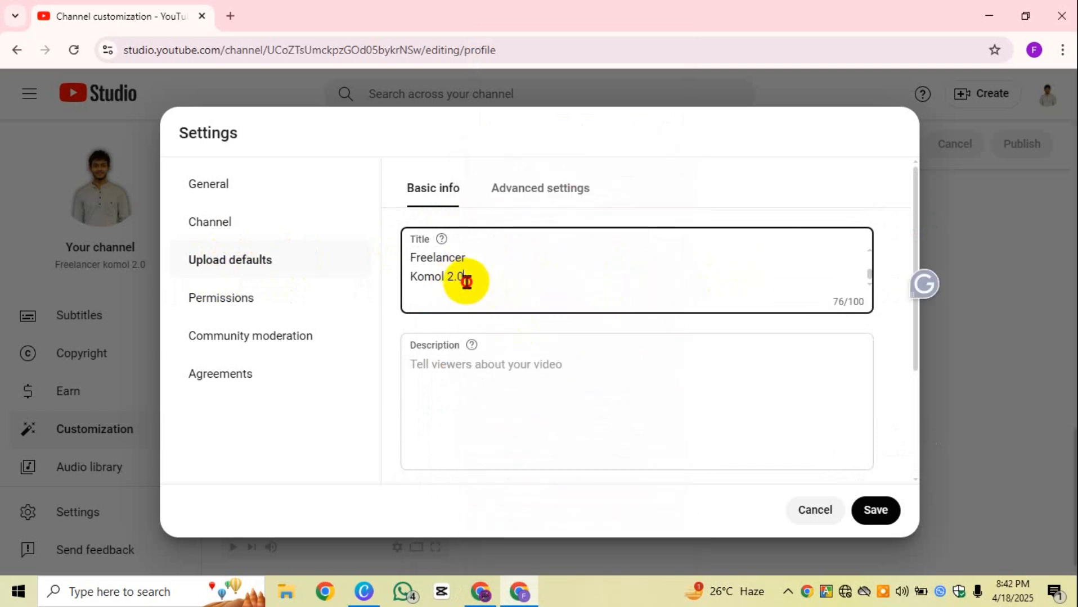
drag(466, 279, 391, 225)
key(BackSpace)
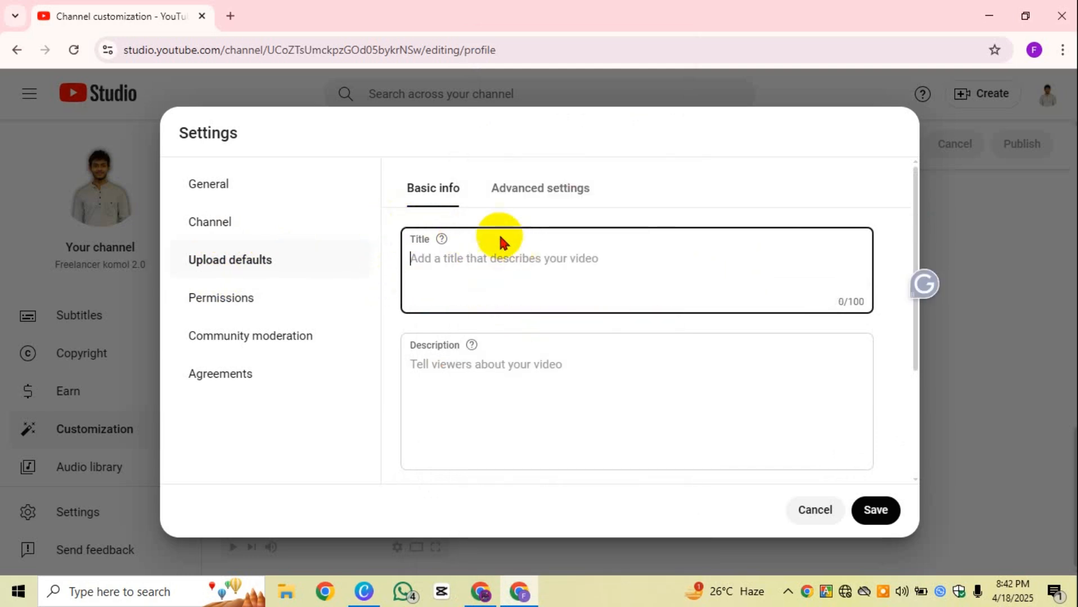
Step: Set the default upload Visibility to Unlisted, leaving the Tags field empty
scroll(492, 287, down, 3)
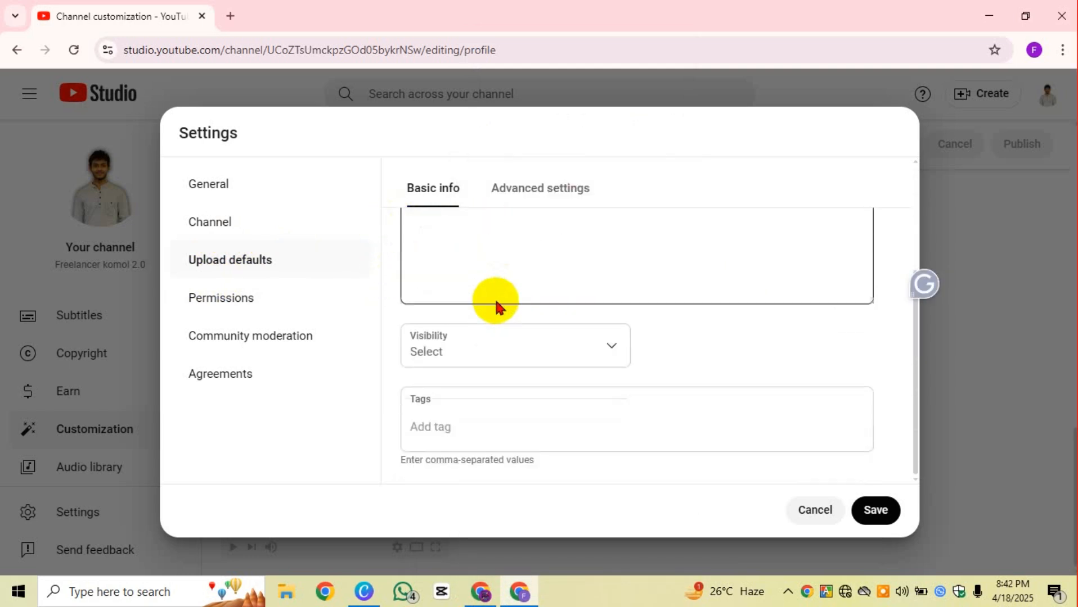
click(613, 355)
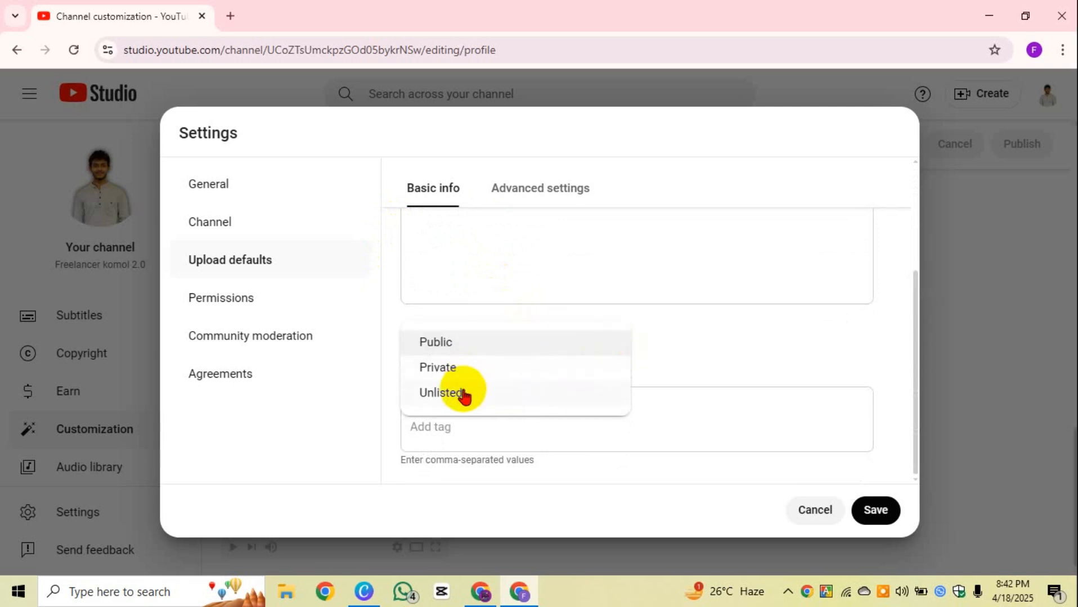
click(463, 393)
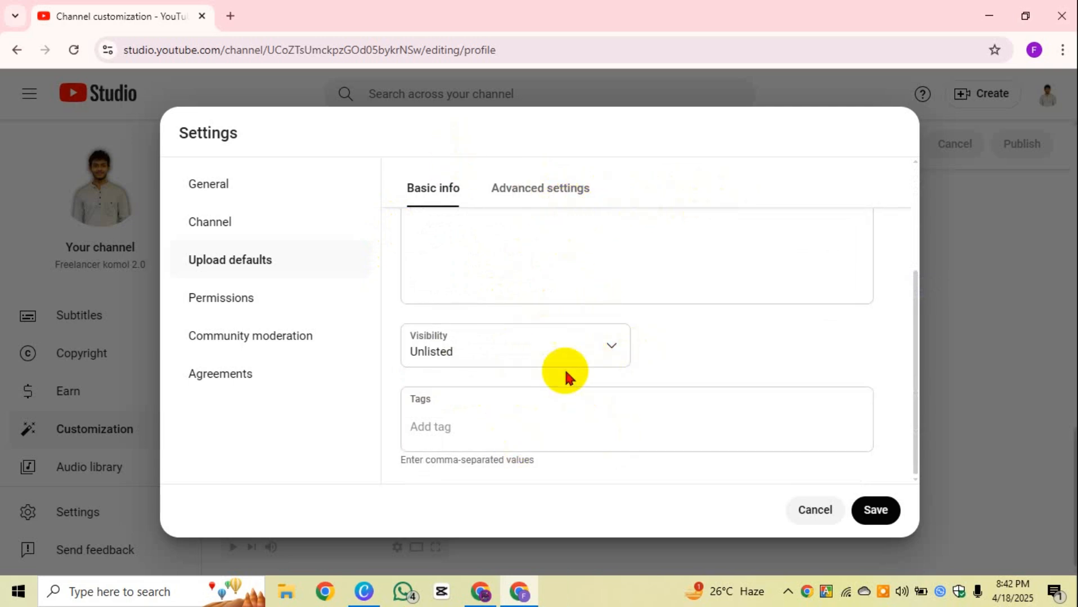
click(601, 360)
click(693, 352)
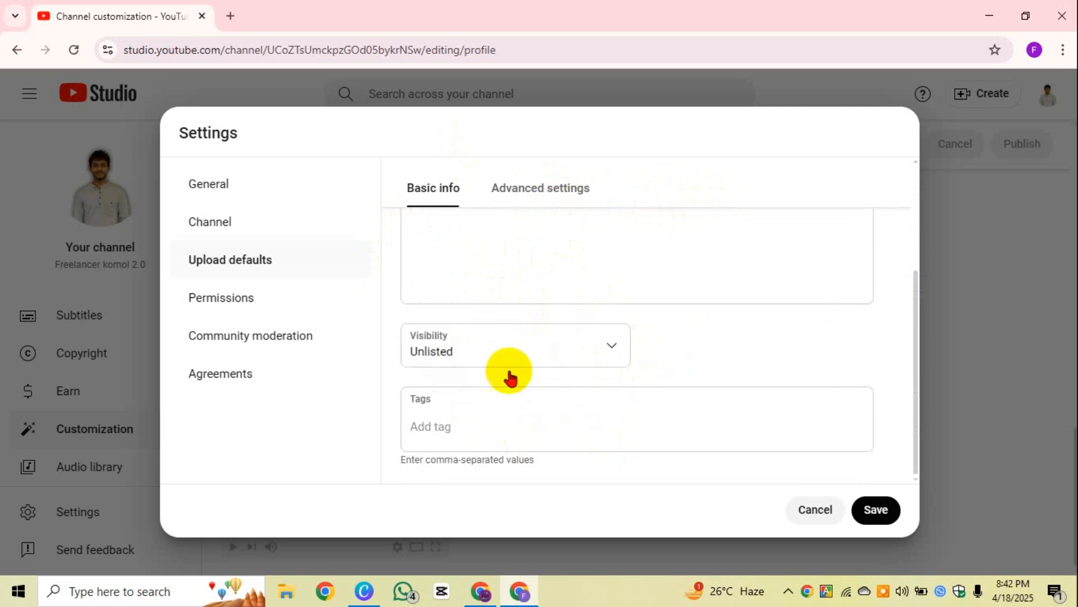
click(492, 444)
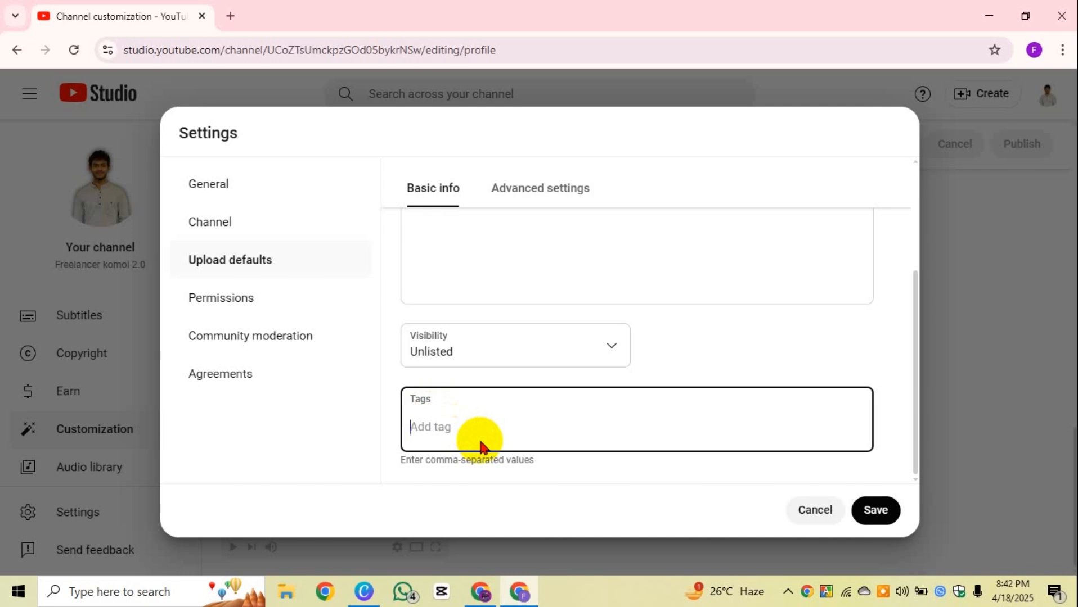
scroll(512, 216, up, 3)
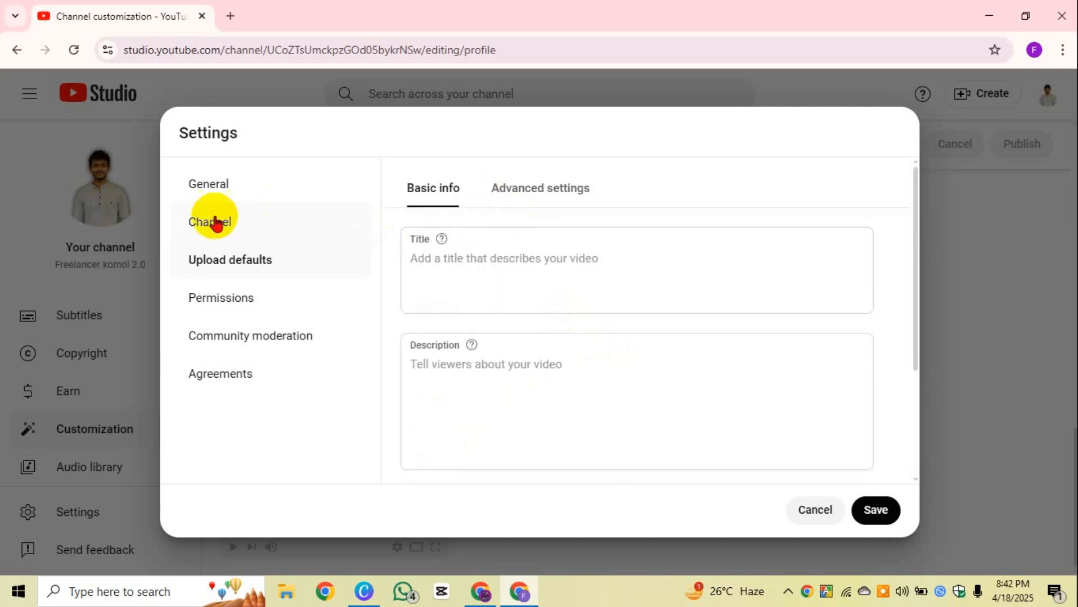
scroll(507, 405, down, 3)
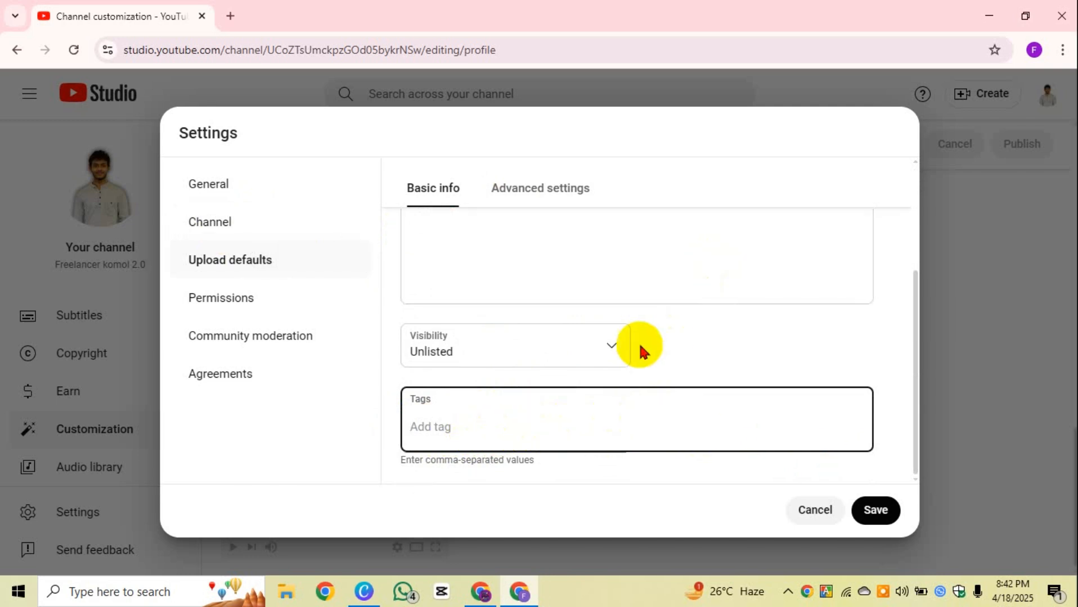
scroll(679, 349, up, 2)
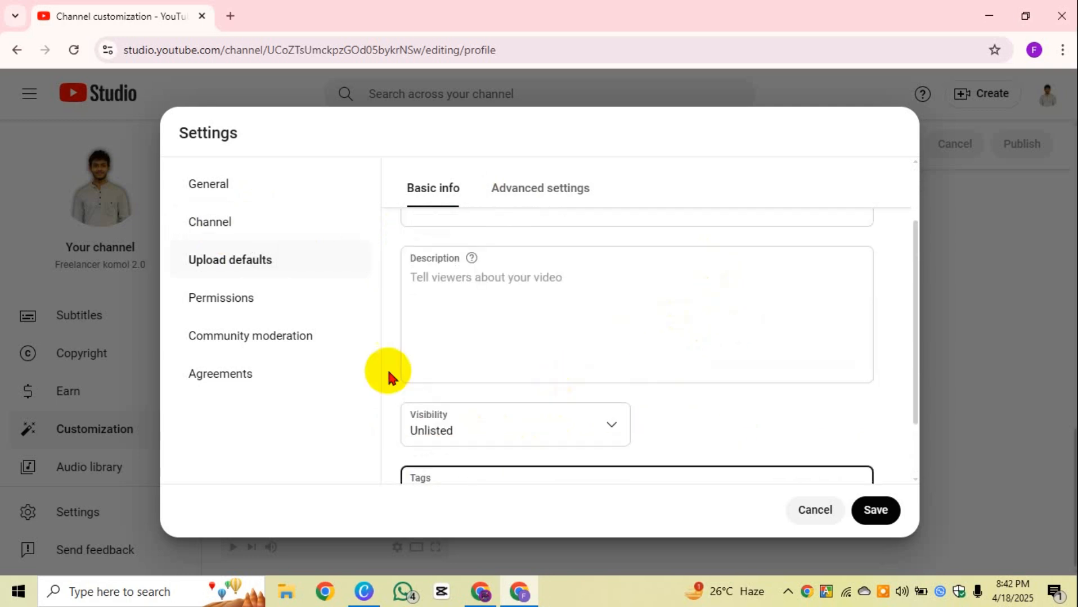
scroll(610, 431, down, 2)
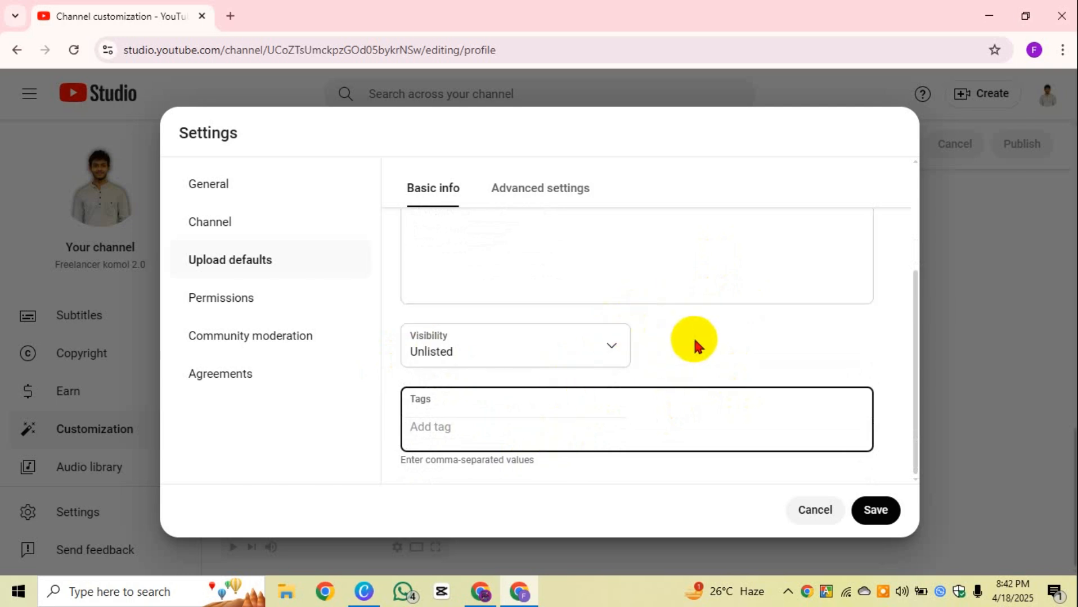
scroll(686, 329, up, 3)
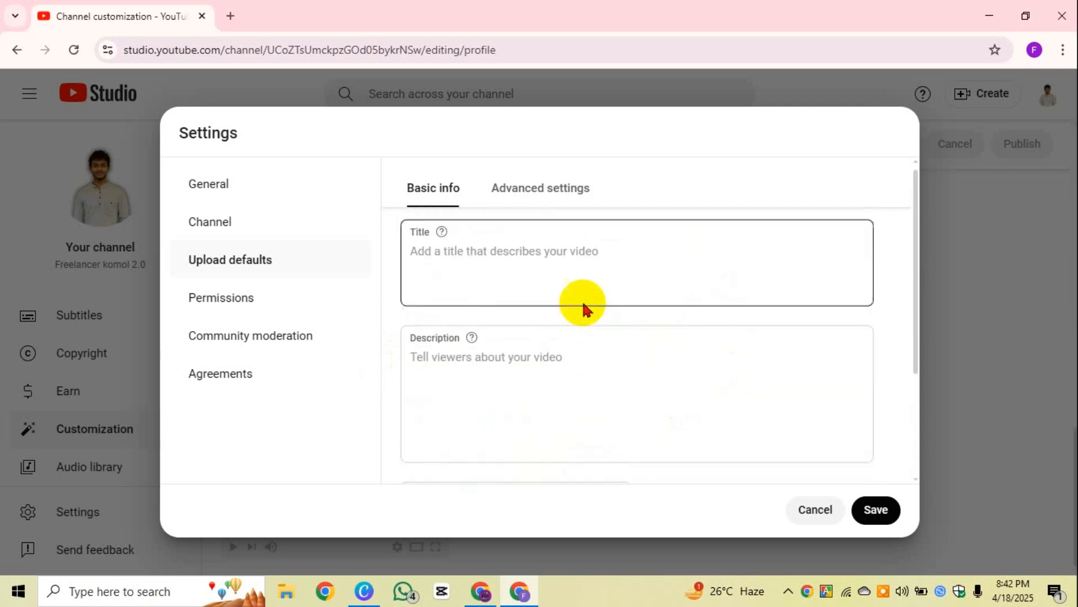
Step: Show the Advanced upload default settings and keep Category set to None
click(517, 196)
scroll(543, 227, down, 2)
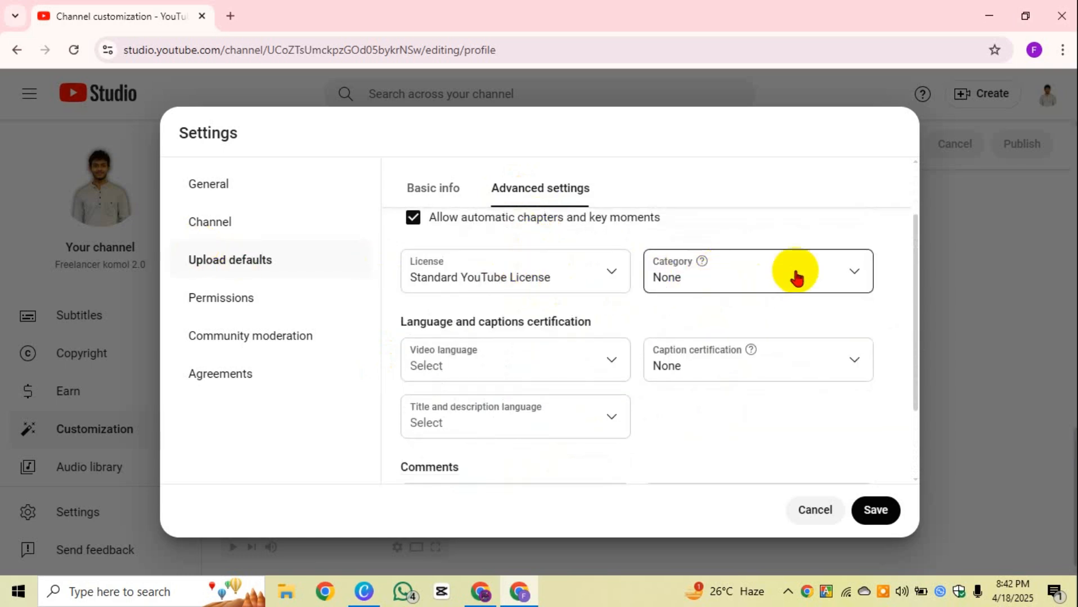
click(840, 274)
click(841, 271)
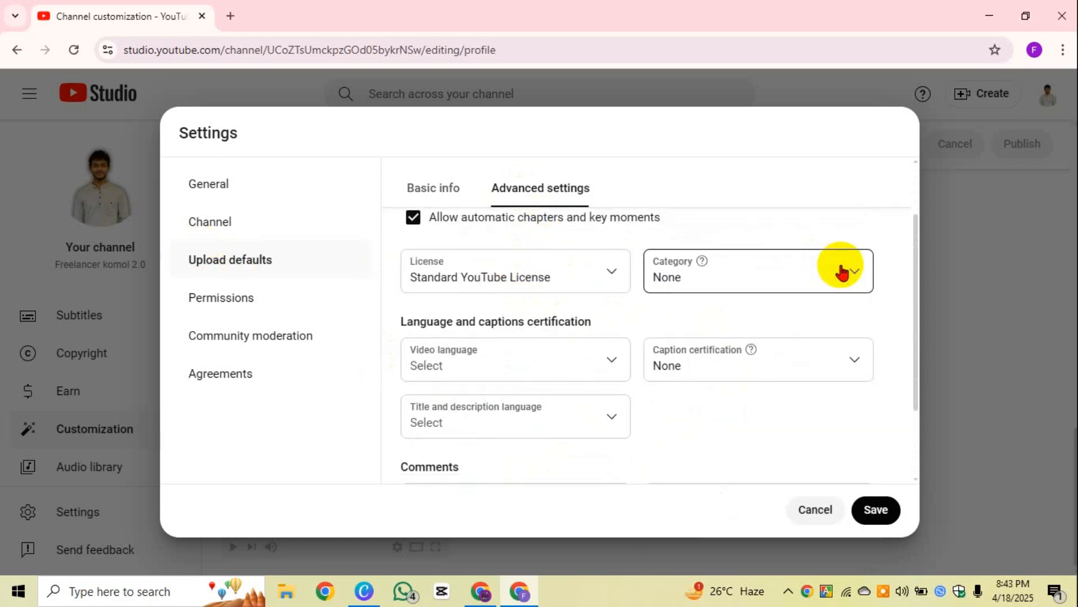
scroll(796, 269, down, 2)
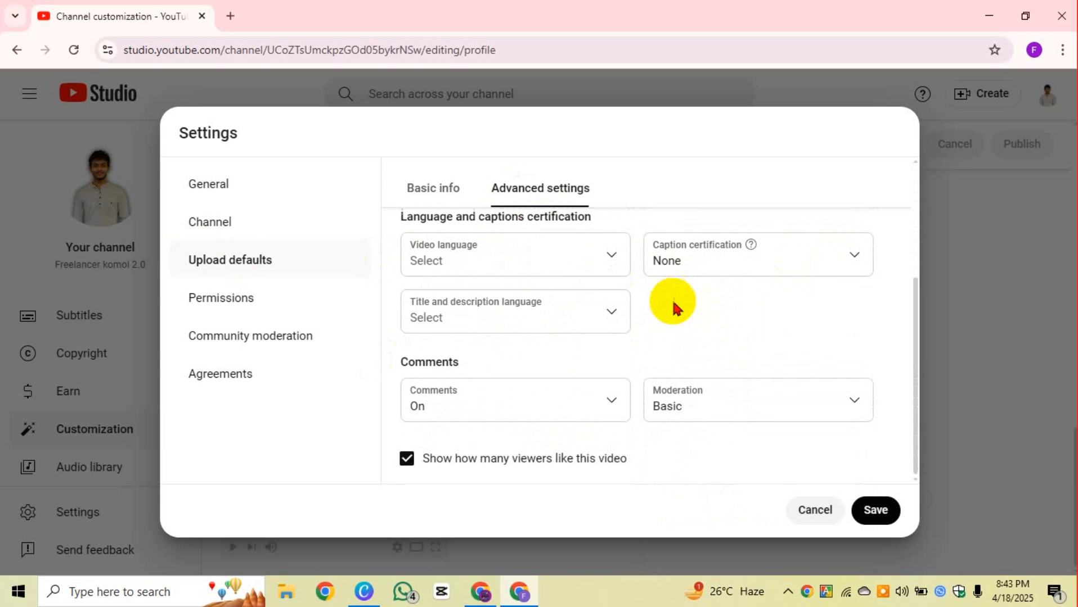
Step: Set both Video language and Title and description language to Bangla
click(568, 268)
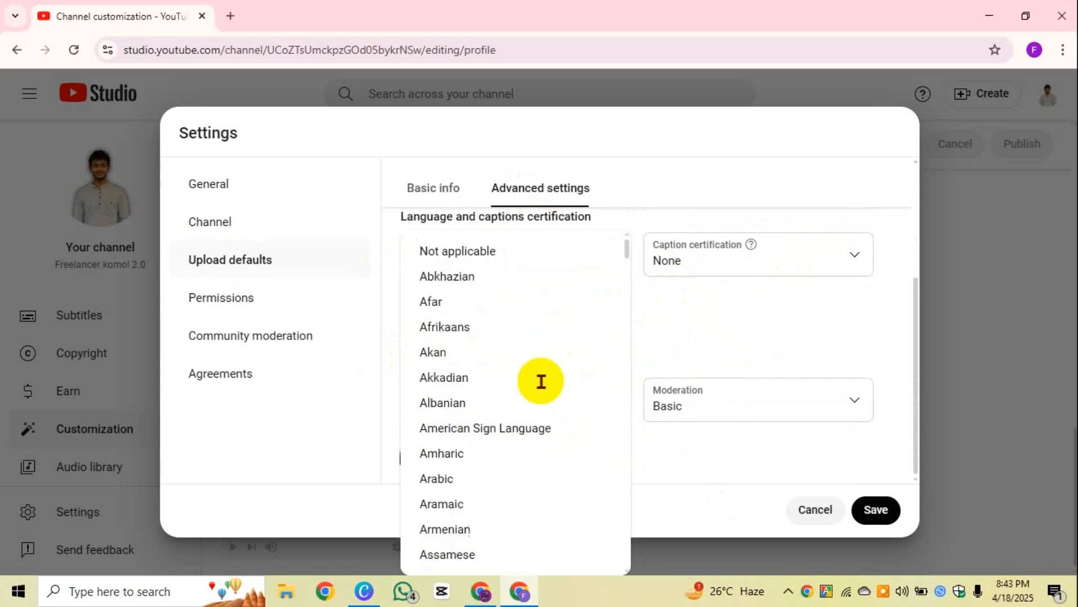
scroll(494, 427, down, 1)
scroll(457, 448, down, 4)
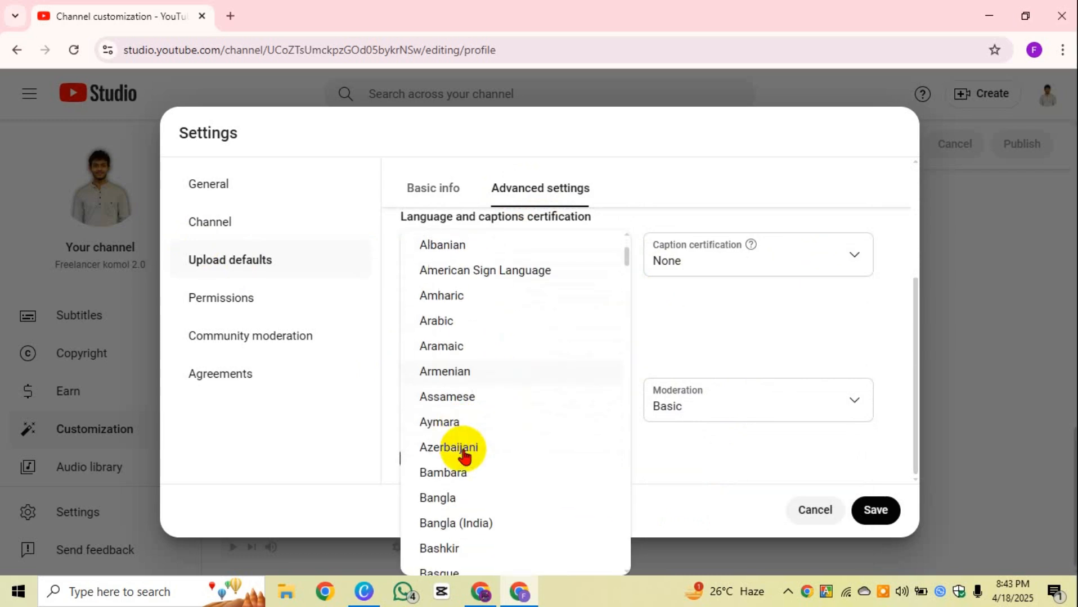
click(454, 340)
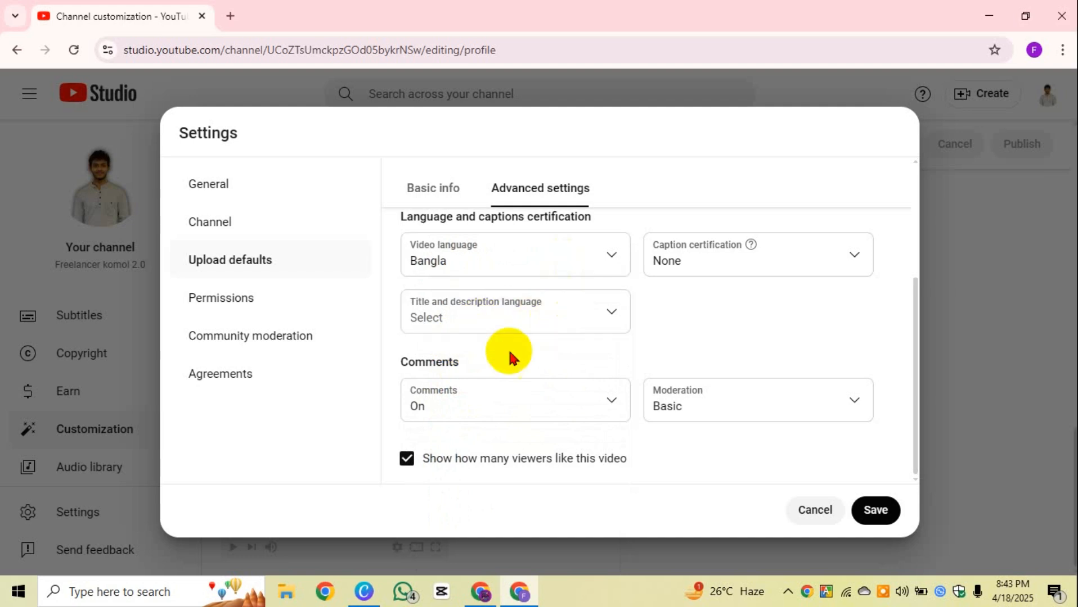
click(597, 314)
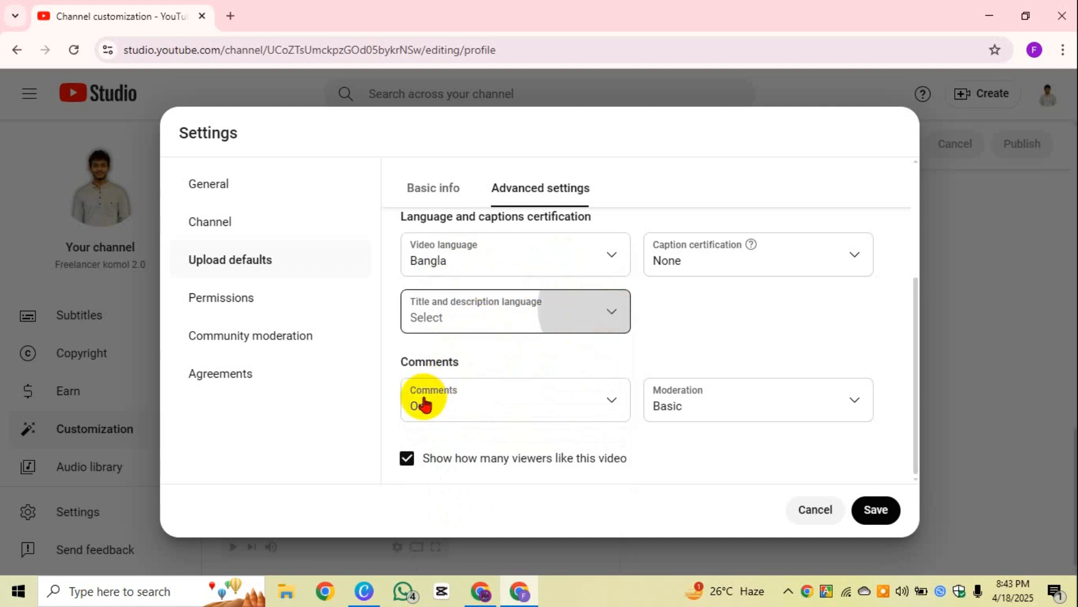
scroll(450, 410, down, 2)
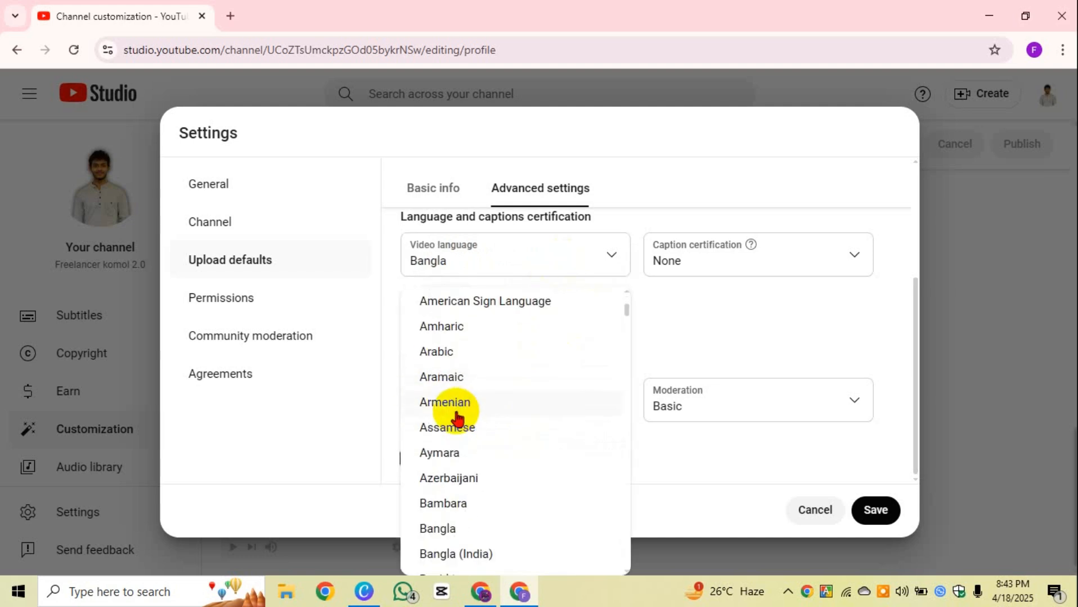
scroll(454, 416, down, 2)
click(445, 371)
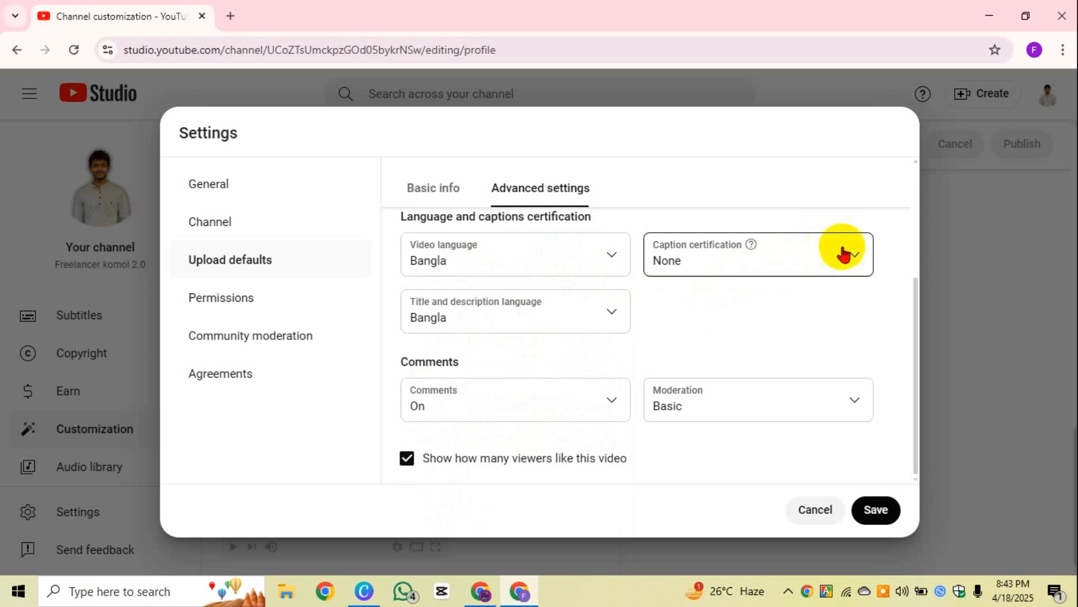
Step: Keep Caption certification as None and leave comment moderation unchanged
click(848, 255)
click(700, 253)
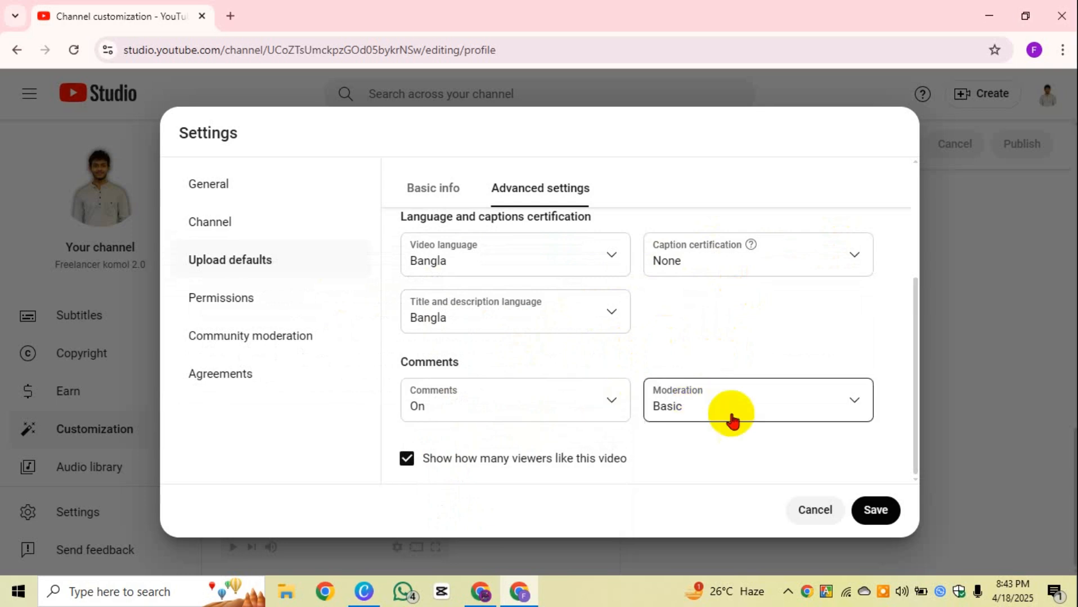
click(829, 405)
click(811, 335)
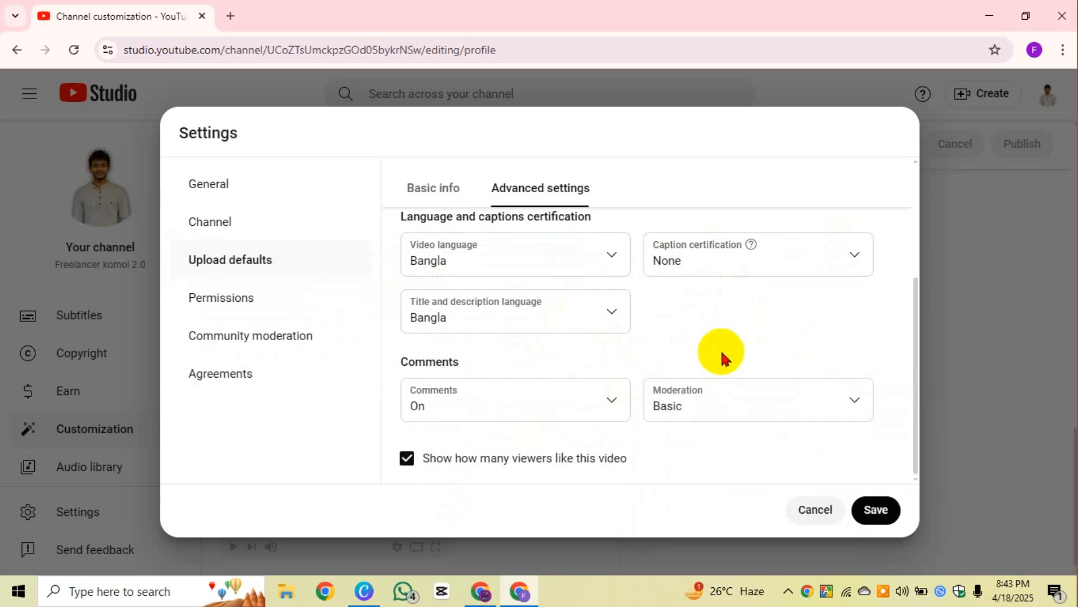
Step: In Permissions, browse the invite form's access roles, then dismiss the form
click(234, 311)
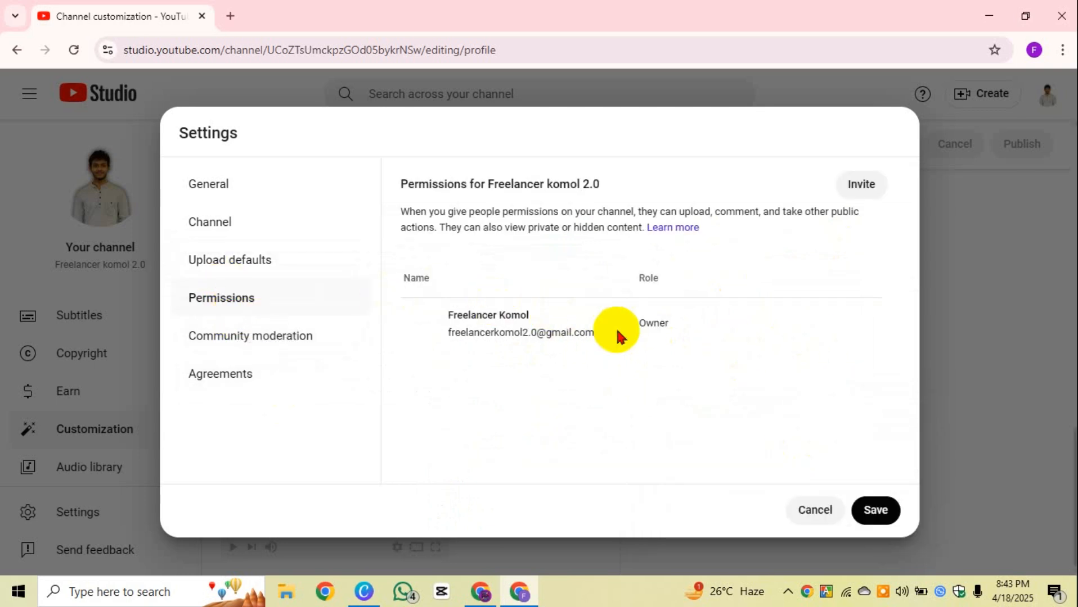
click(861, 186)
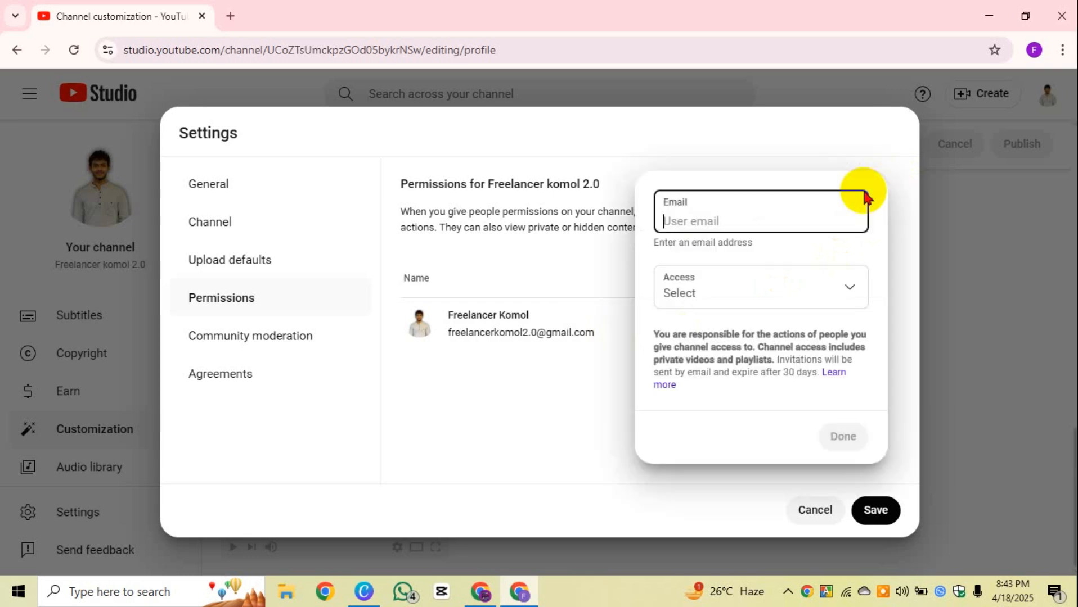
click(759, 304)
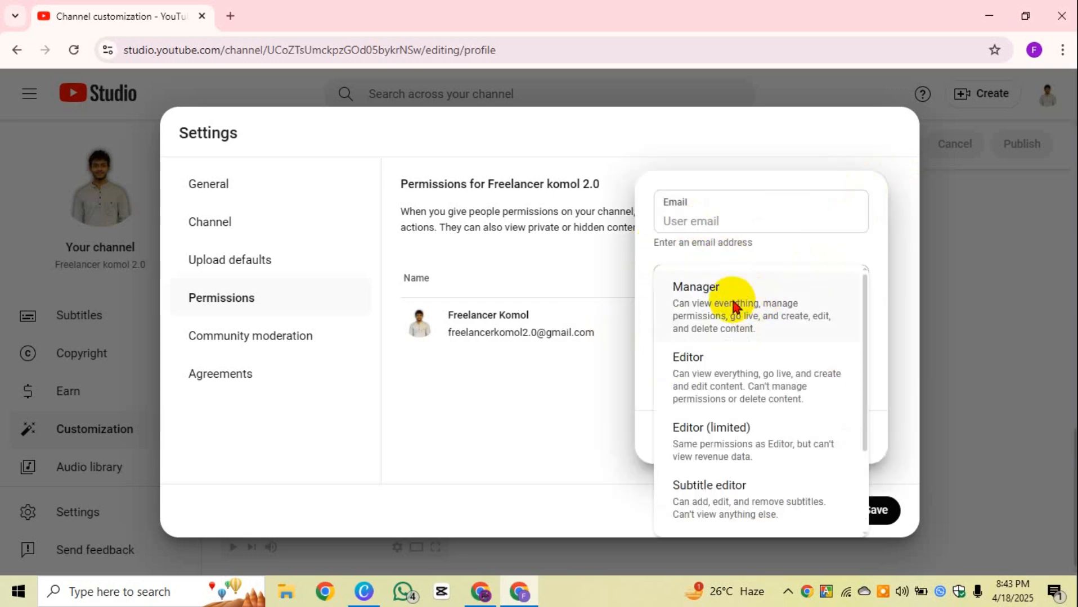
scroll(718, 403, down, 1)
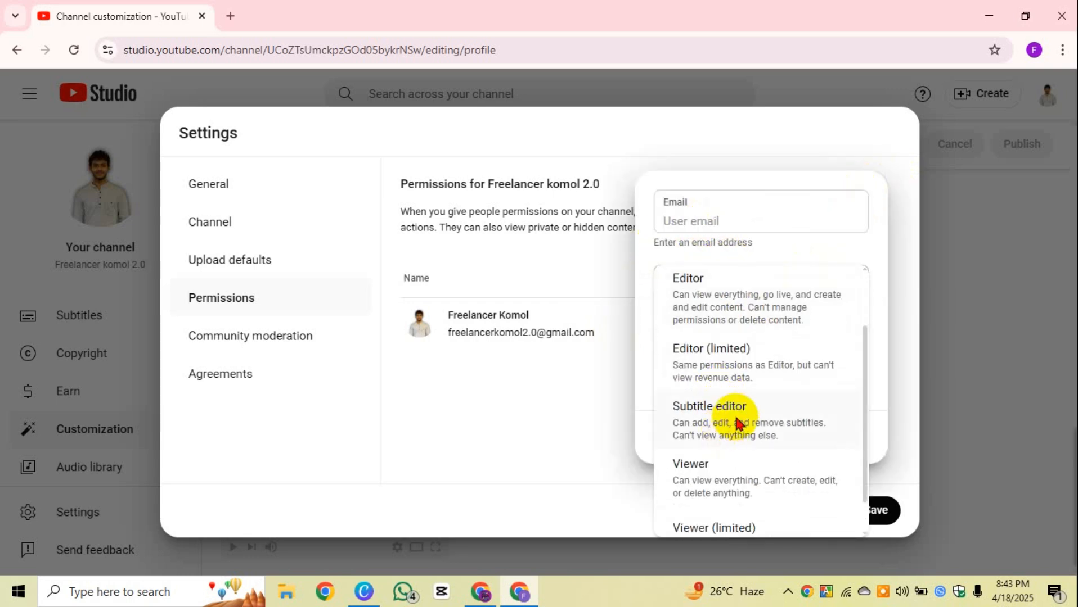
scroll(732, 433, down, 1)
scroll(731, 467, up, 3)
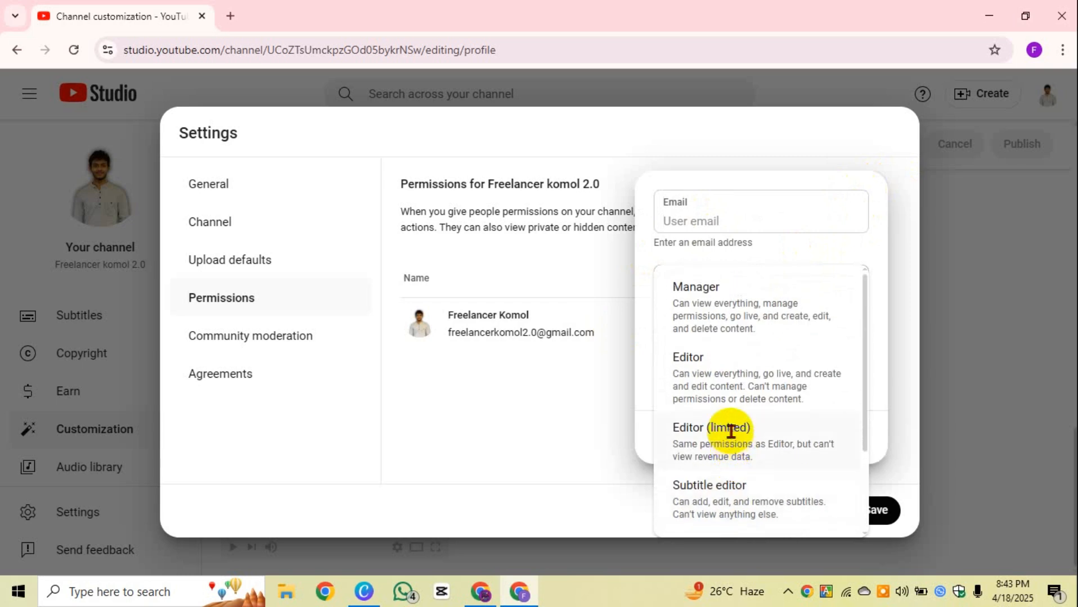
click(705, 219)
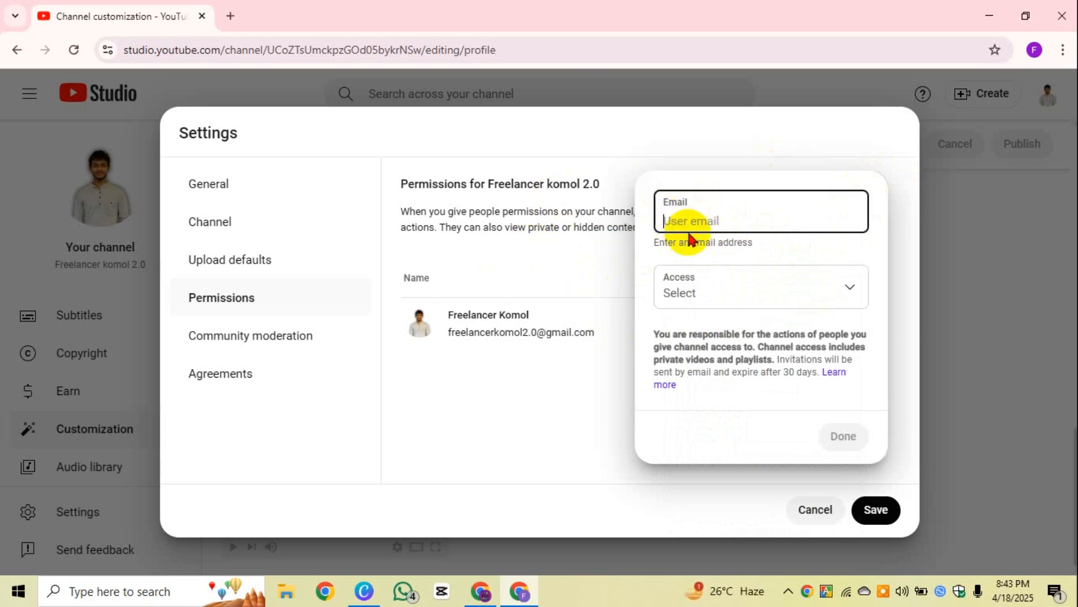
click(705, 292)
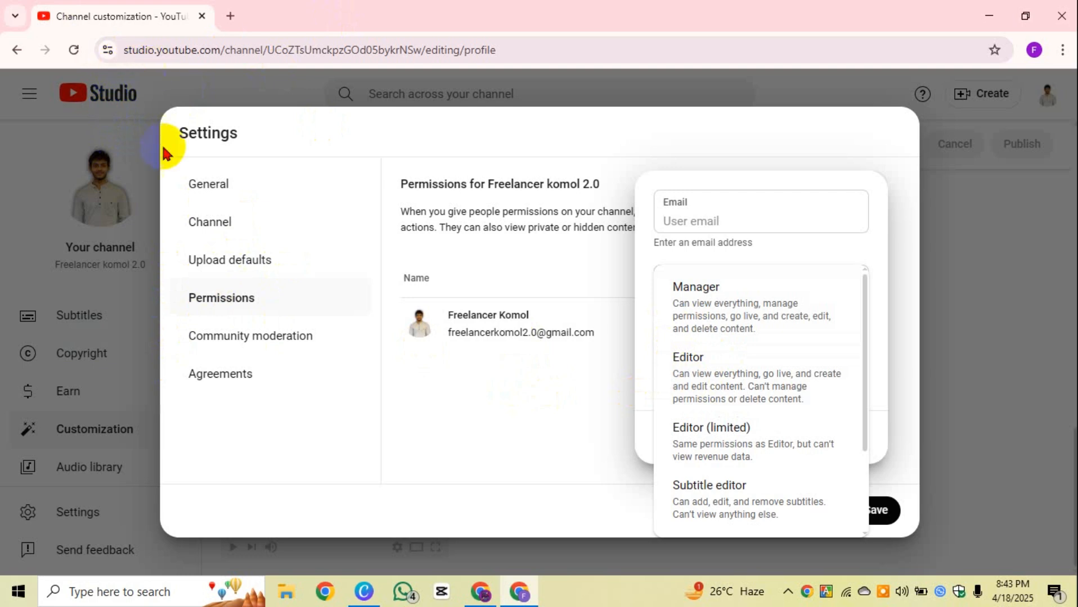
click(554, 370)
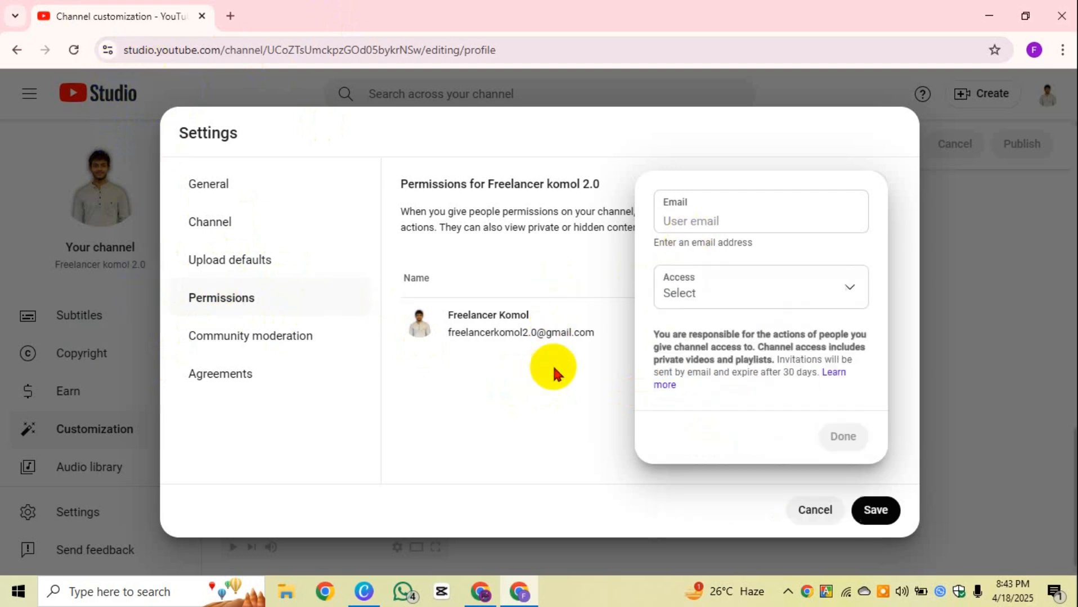
click(536, 421)
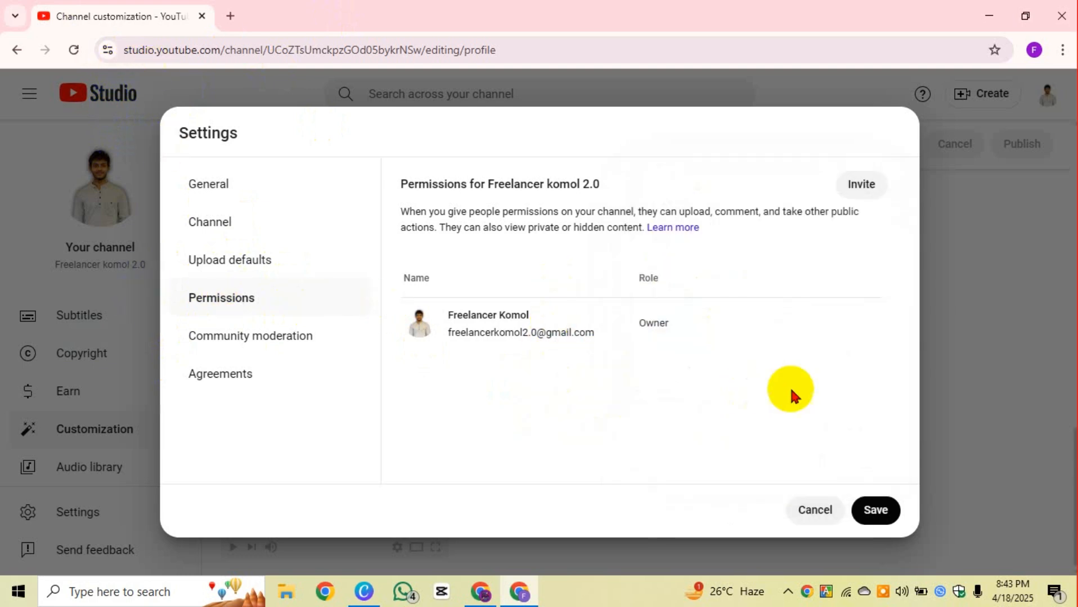
Step: Start a new invite with the Editor role, then close it without sending
click(849, 192)
click(789, 273)
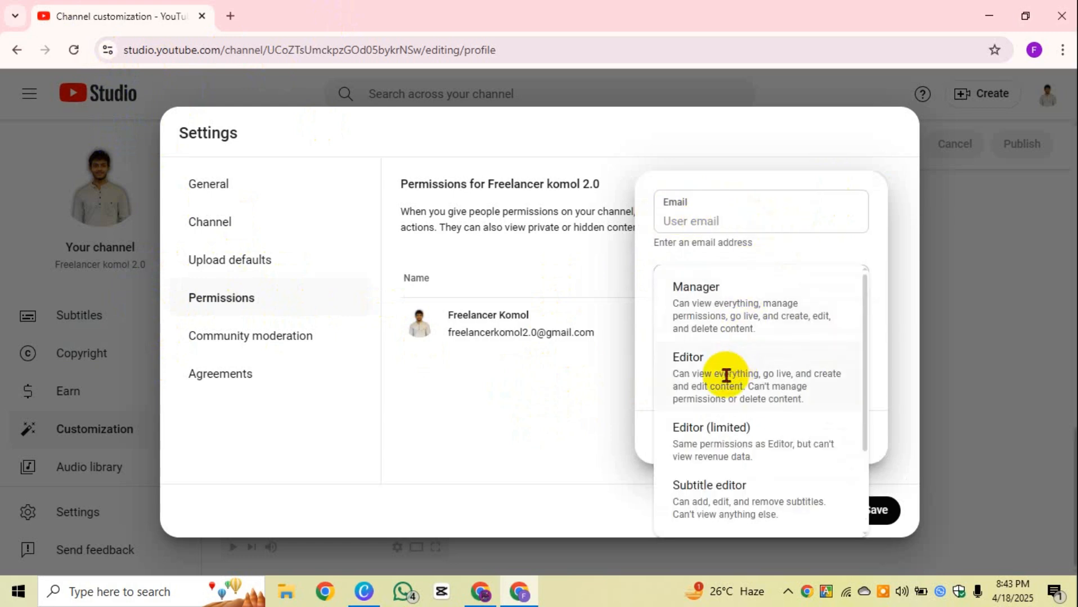
click(700, 372)
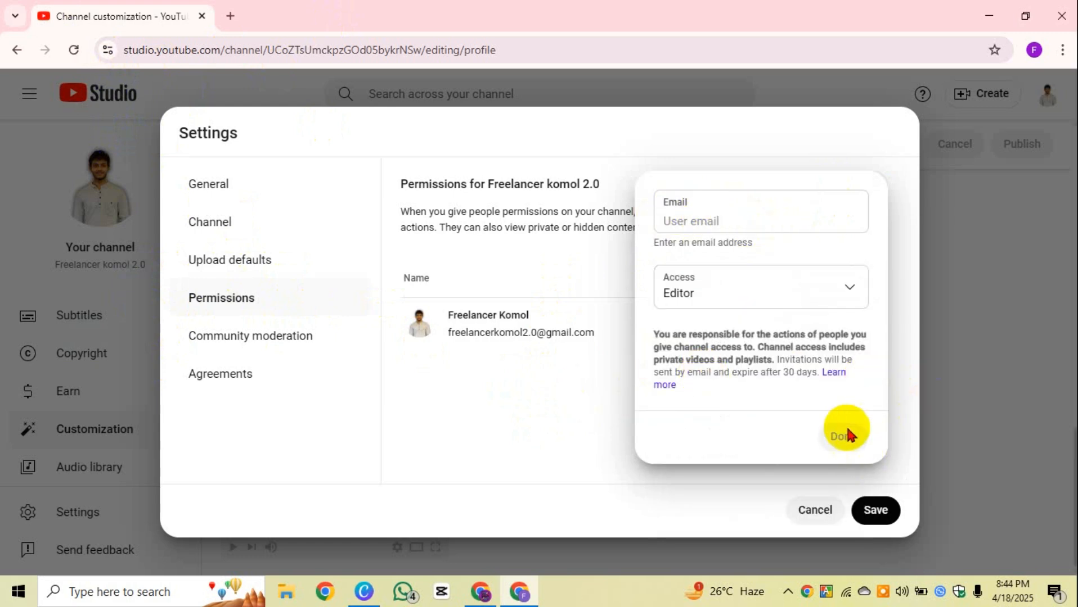
click(453, 405)
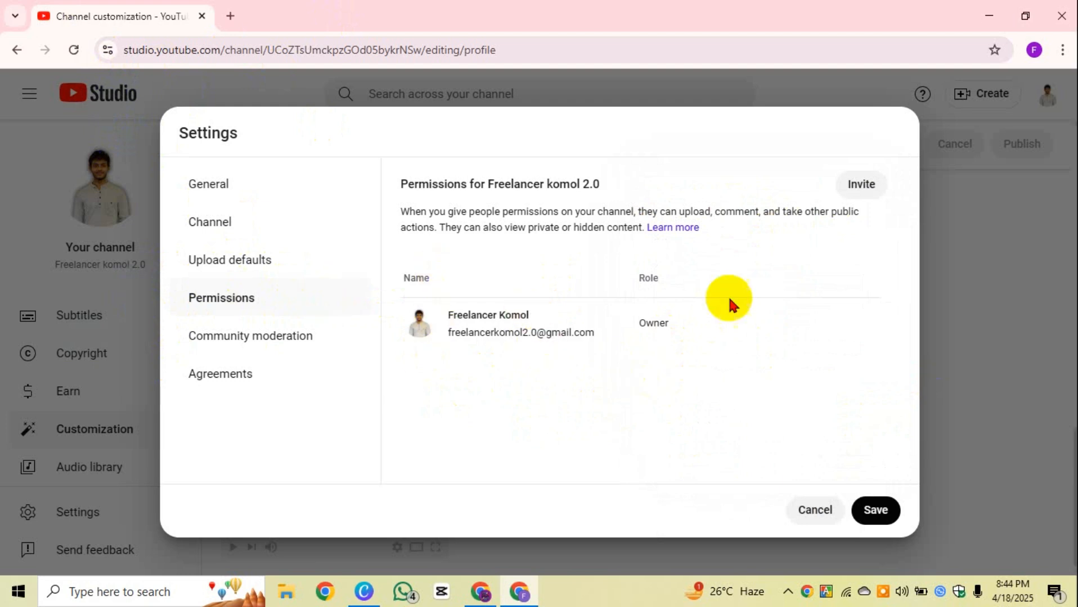
Step: Review the Owner entry in the permissions list, then go to Community moderation
double_click(647, 323)
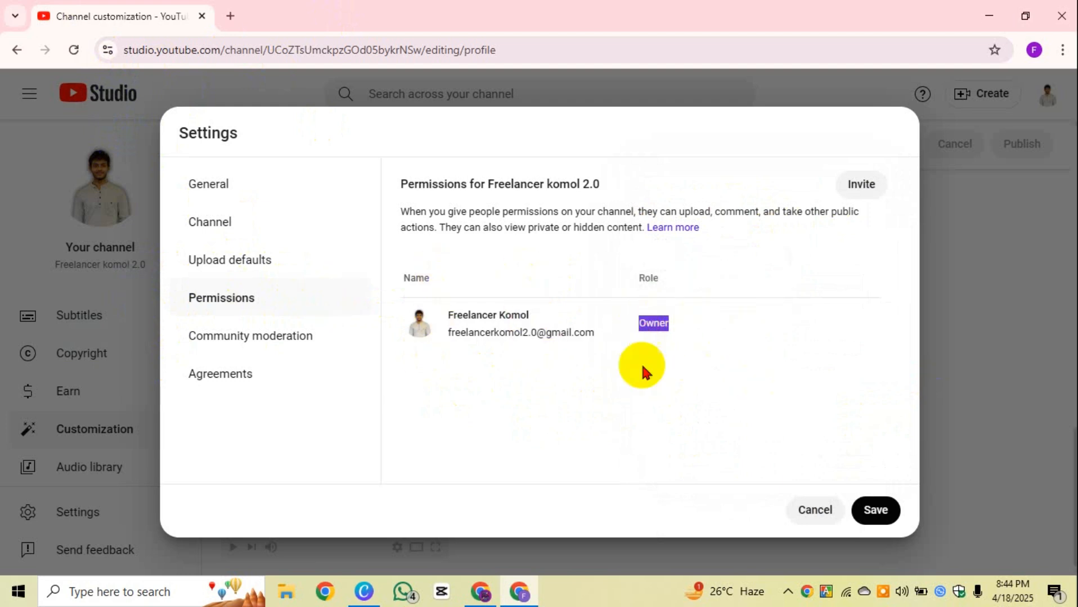
drag(672, 326, 653, 335)
click(626, 384)
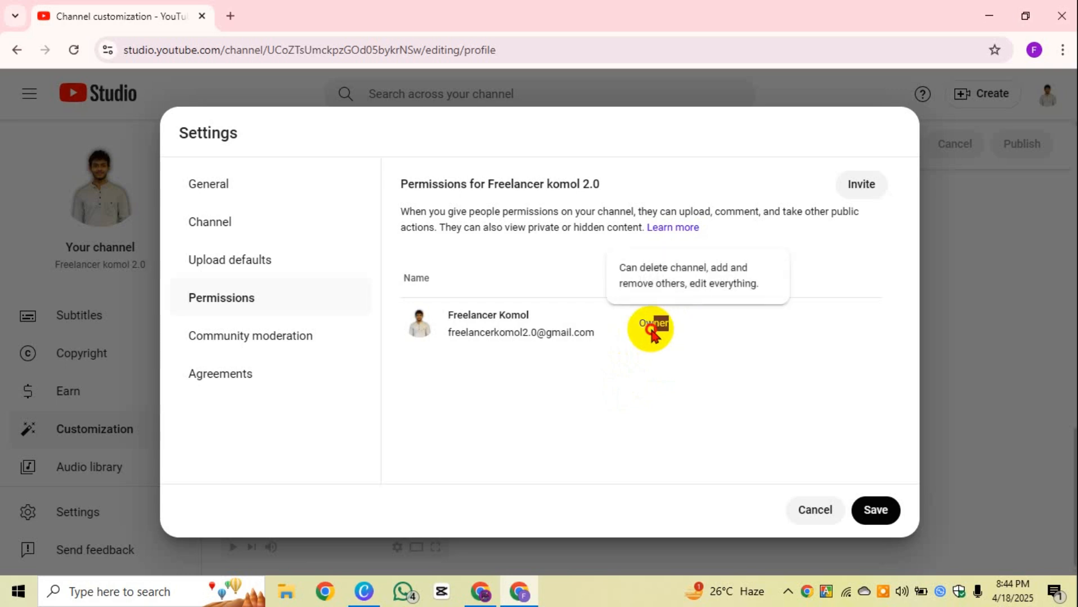
click(632, 374)
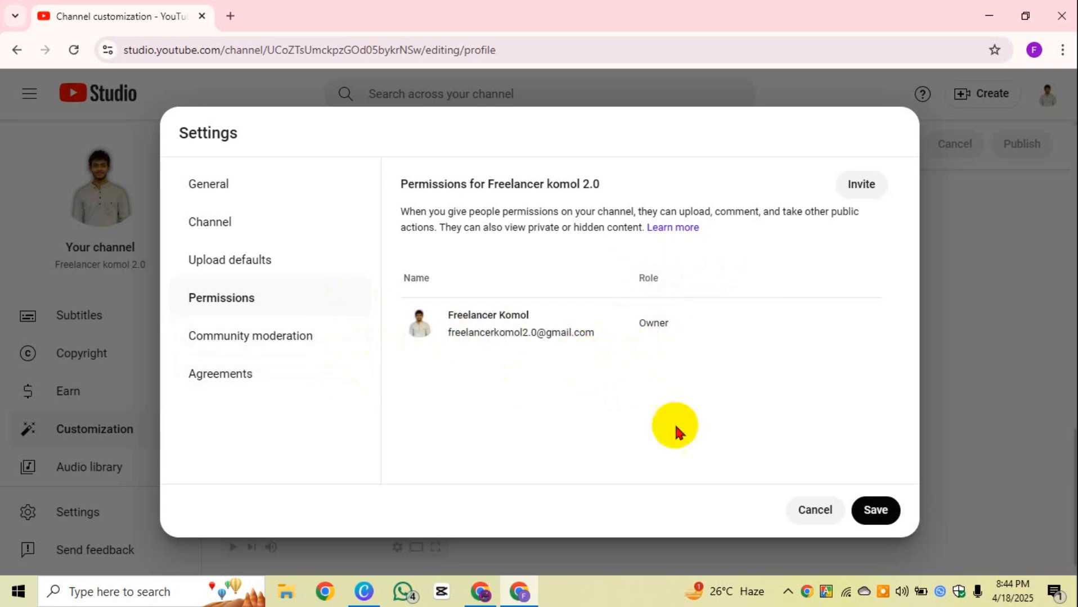
click(341, 330)
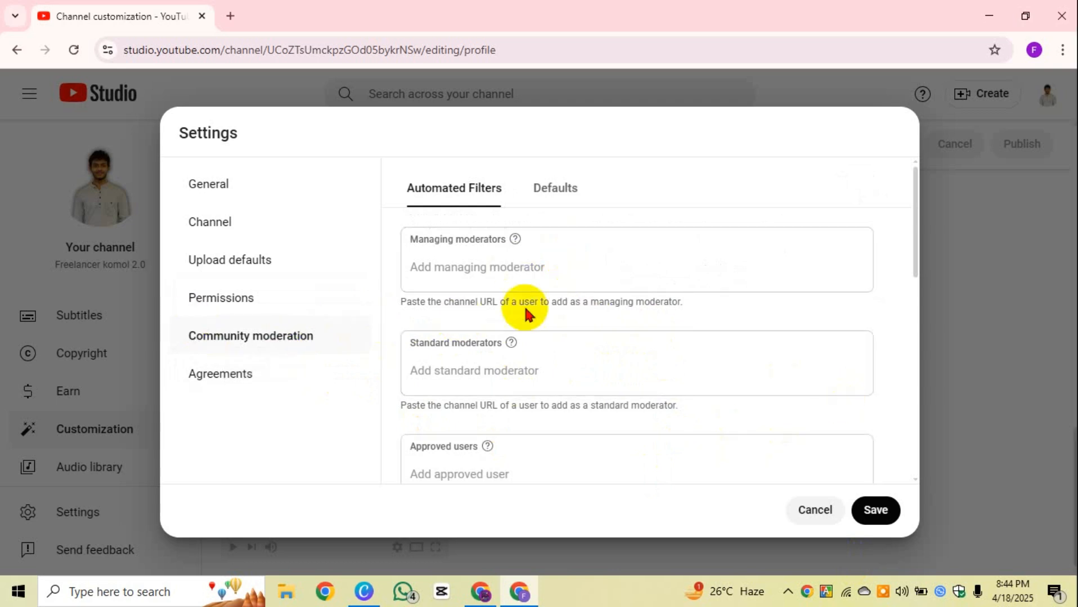
Step: Check Community moderation and Agreements, then save the Settings dialog
scroll(524, 327, down, 10)
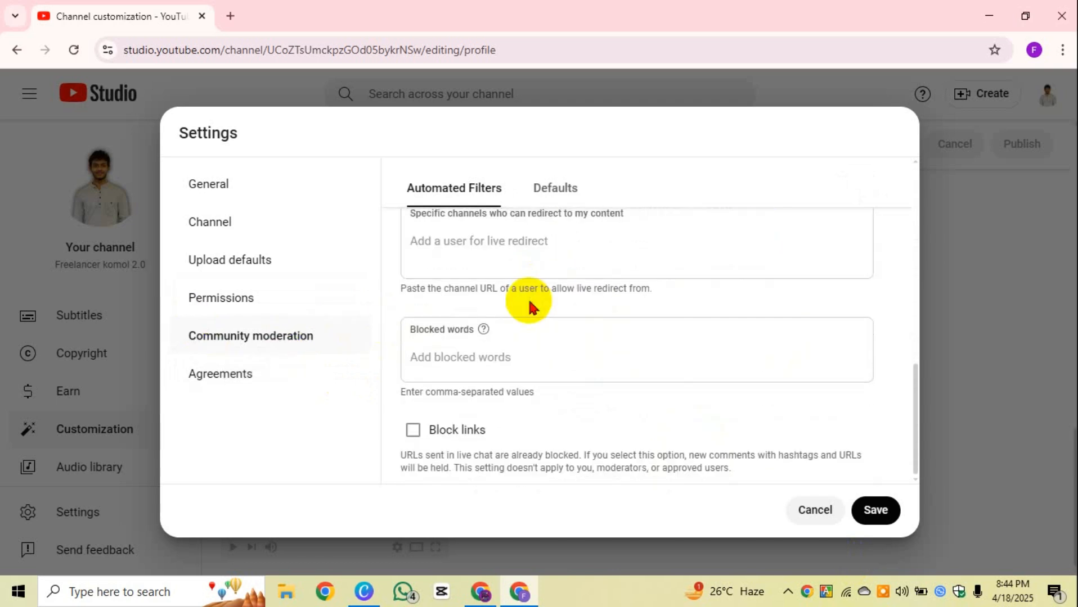
scroll(495, 304, up, 10)
click(245, 382)
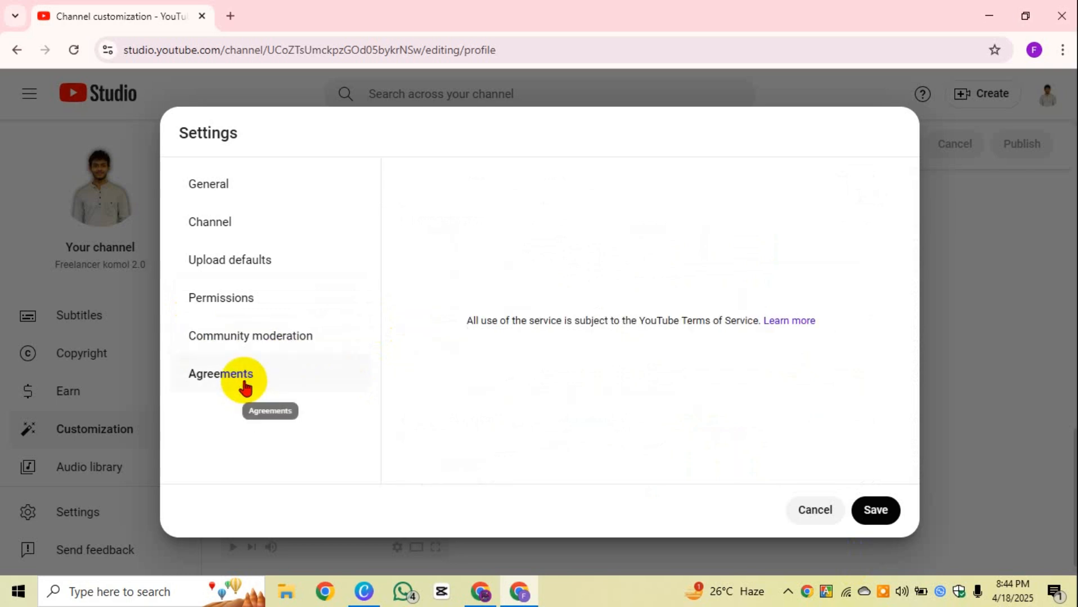
click(876, 511)
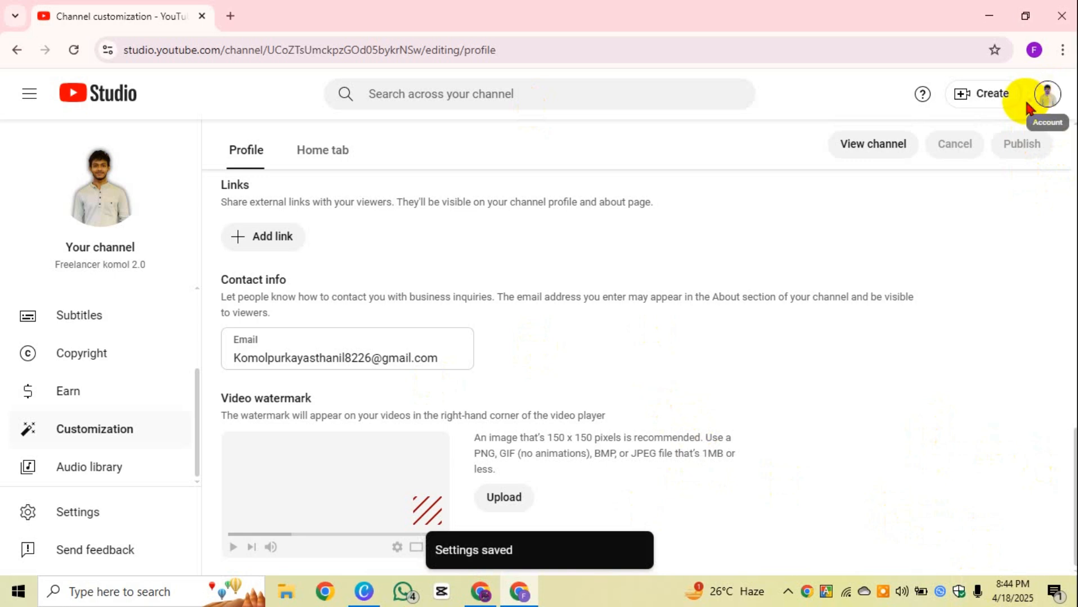
Step: Go to the public channel page through the account avatar's Your channel option
click(1048, 100)
click(921, 194)
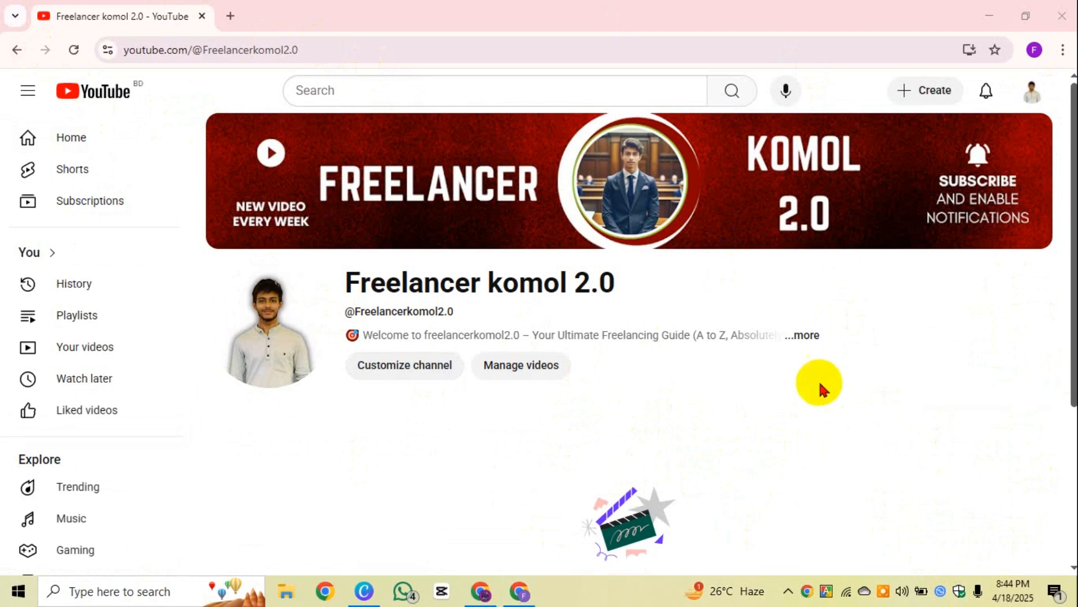
click(799, 338)
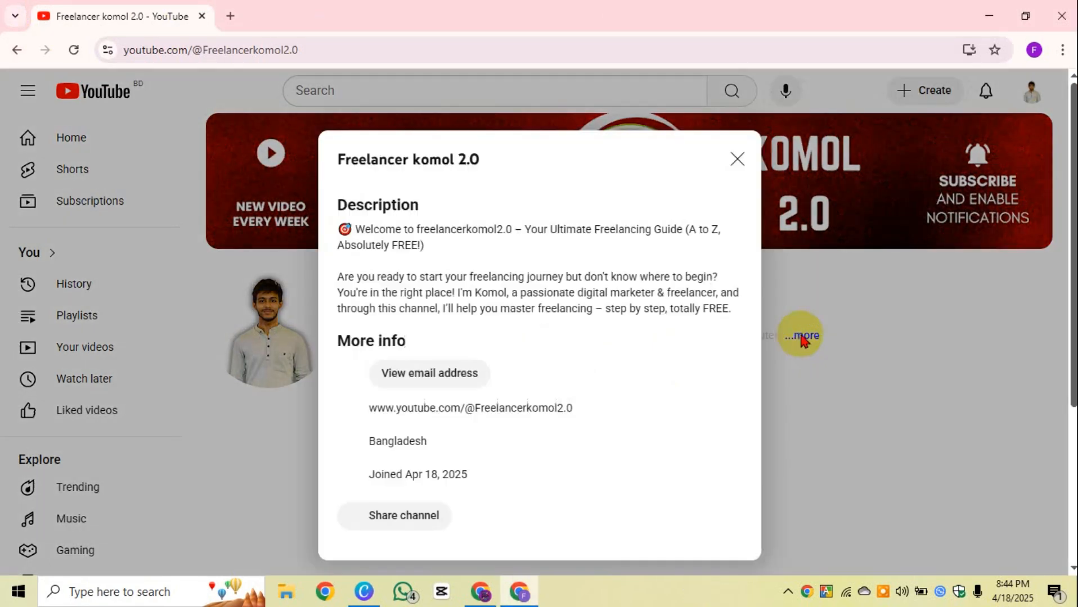
click(736, 135)
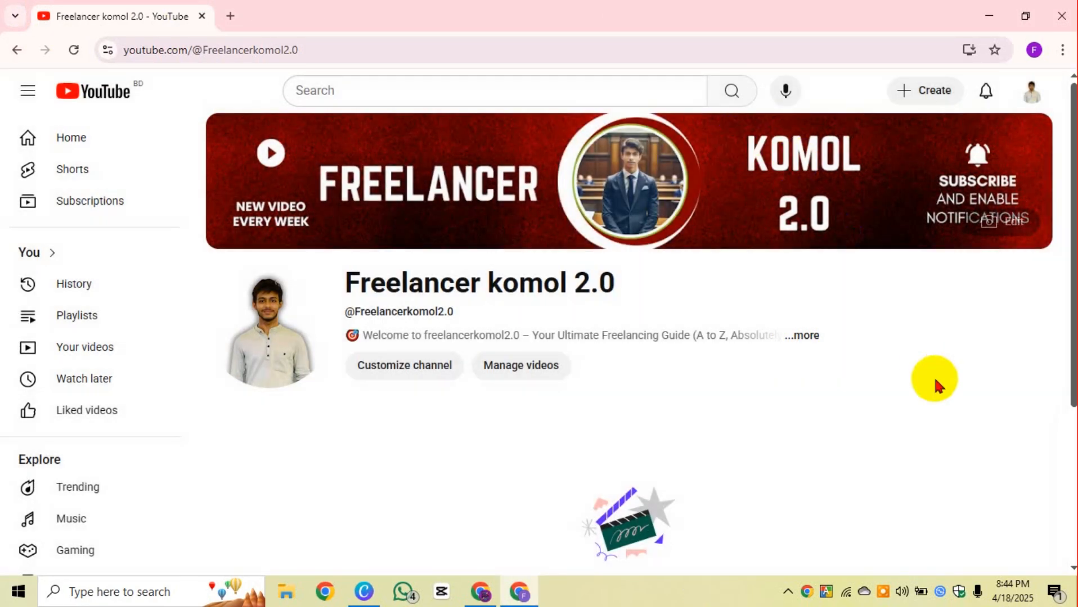
click(806, 340)
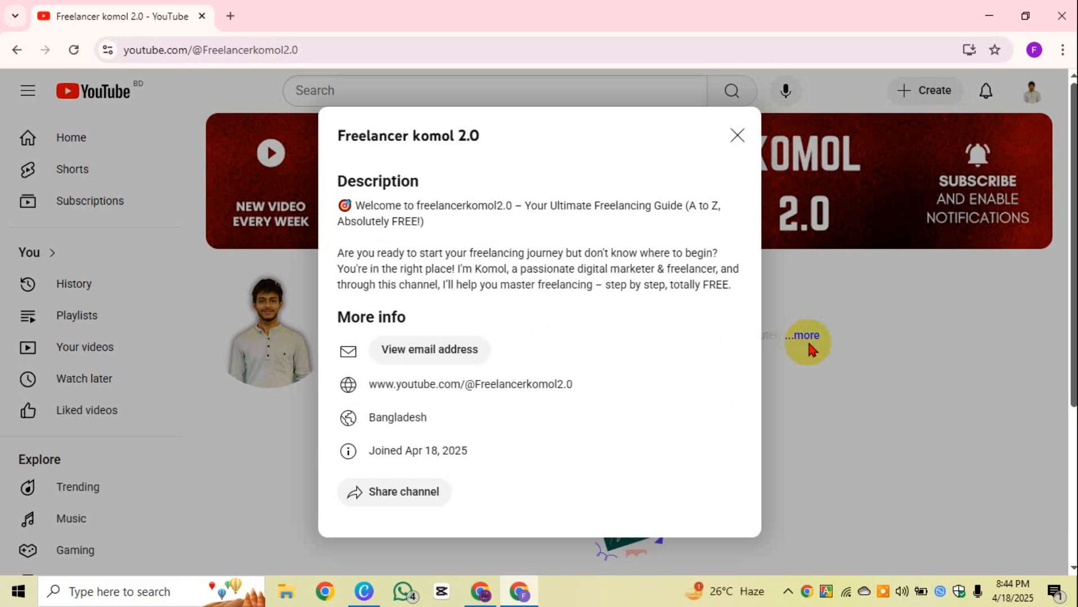
click(736, 135)
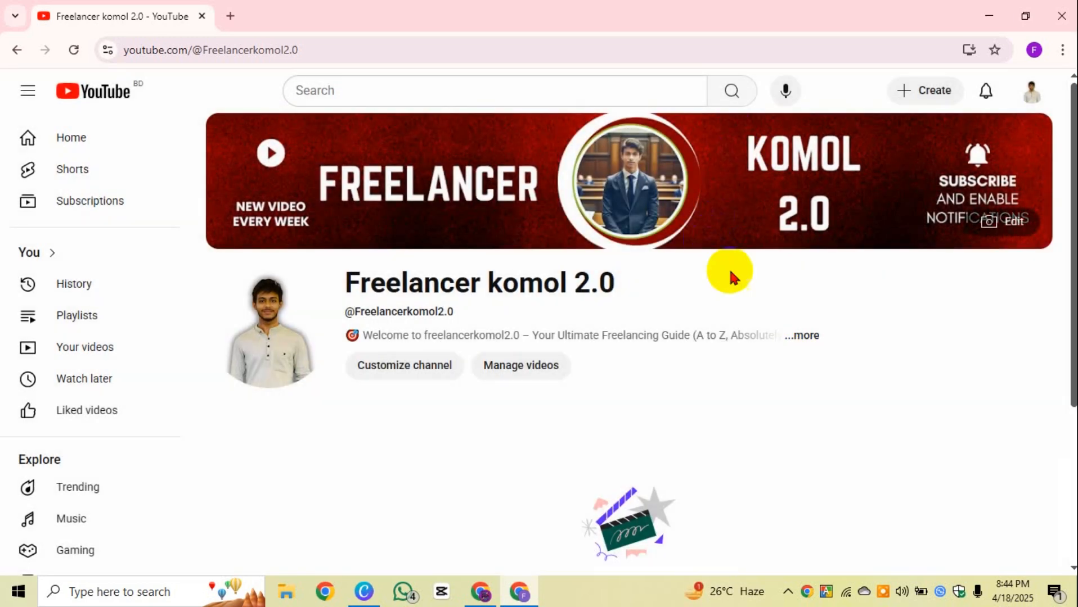
click(810, 337)
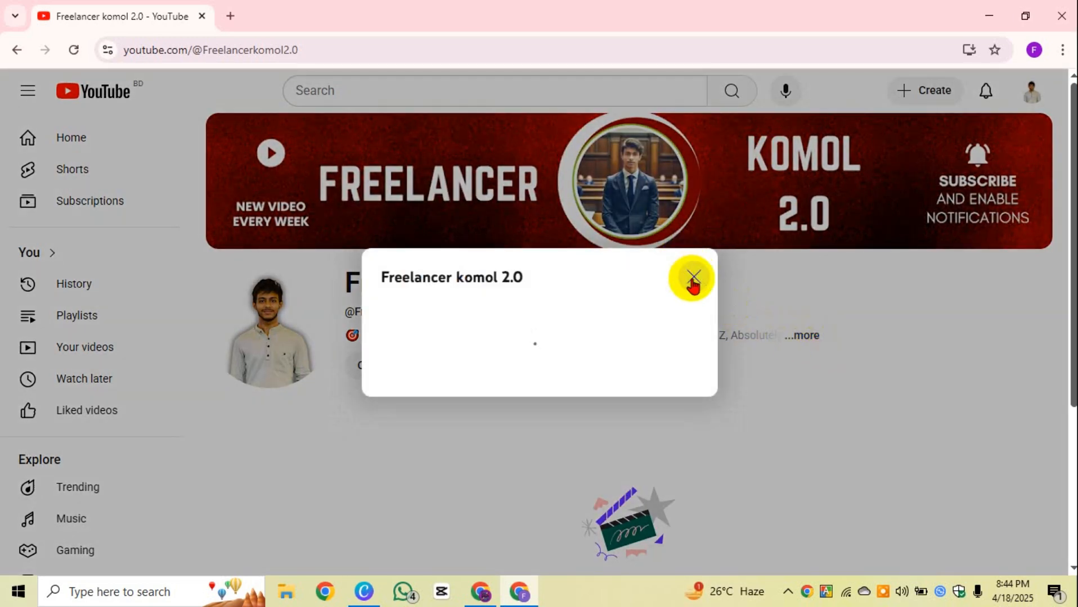
click(736, 136)
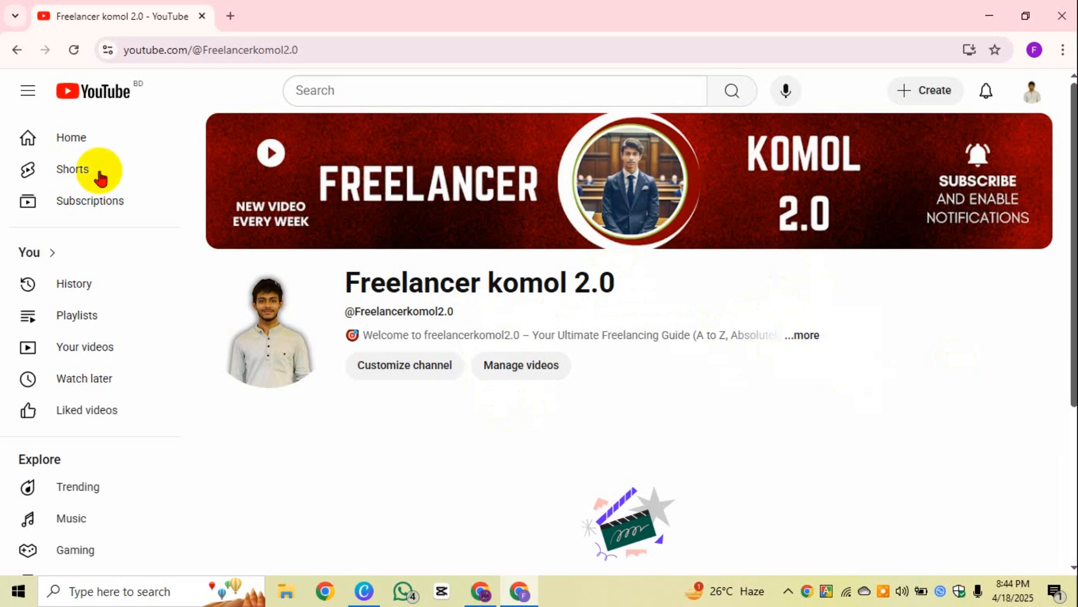
click(807, 336)
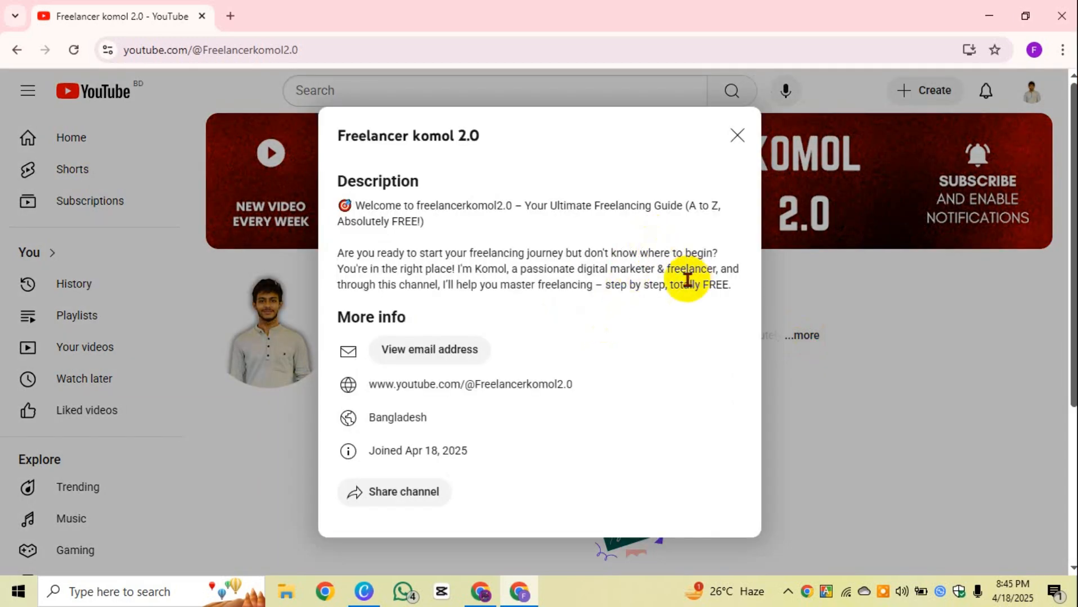
click(738, 137)
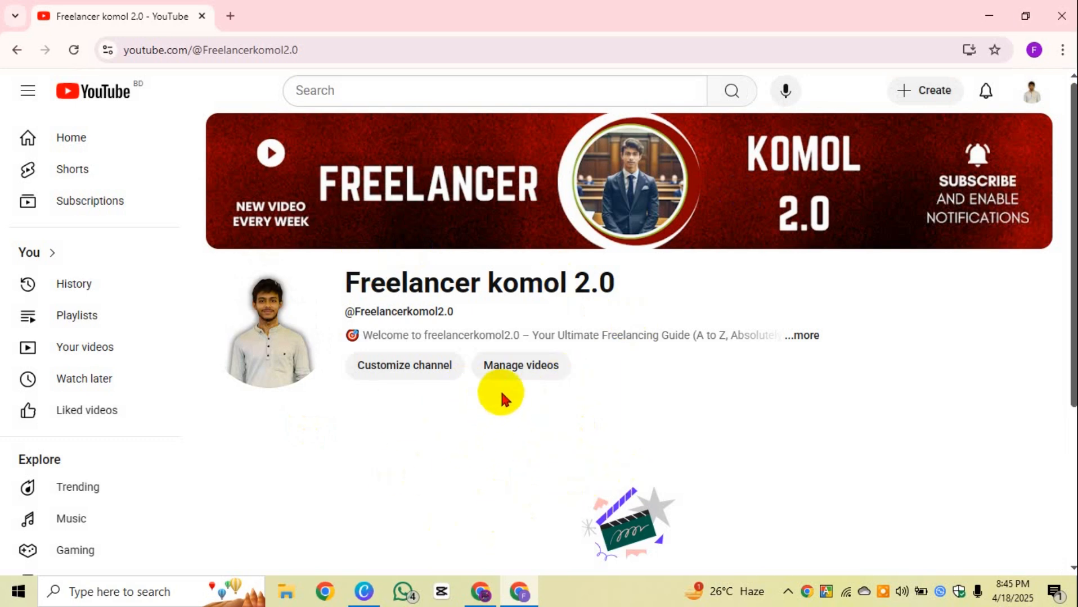
click(810, 337)
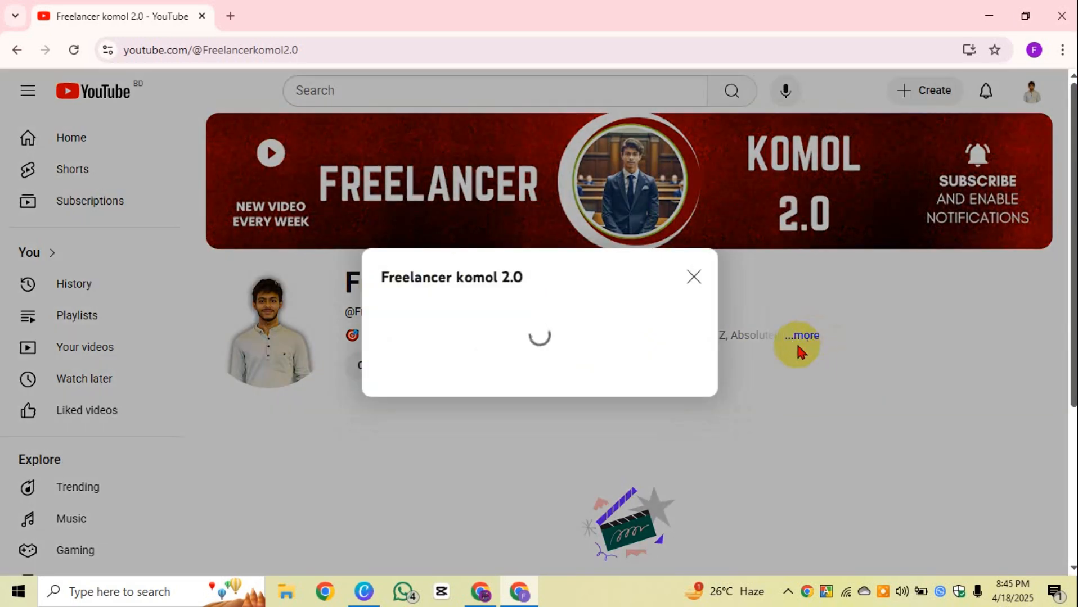
click(737, 136)
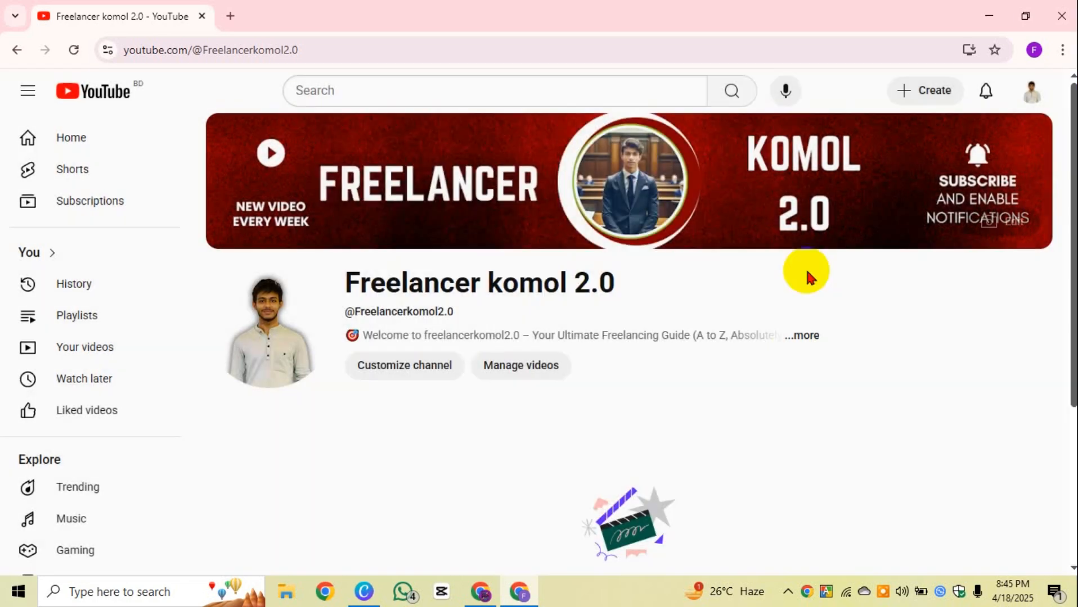
click(805, 337)
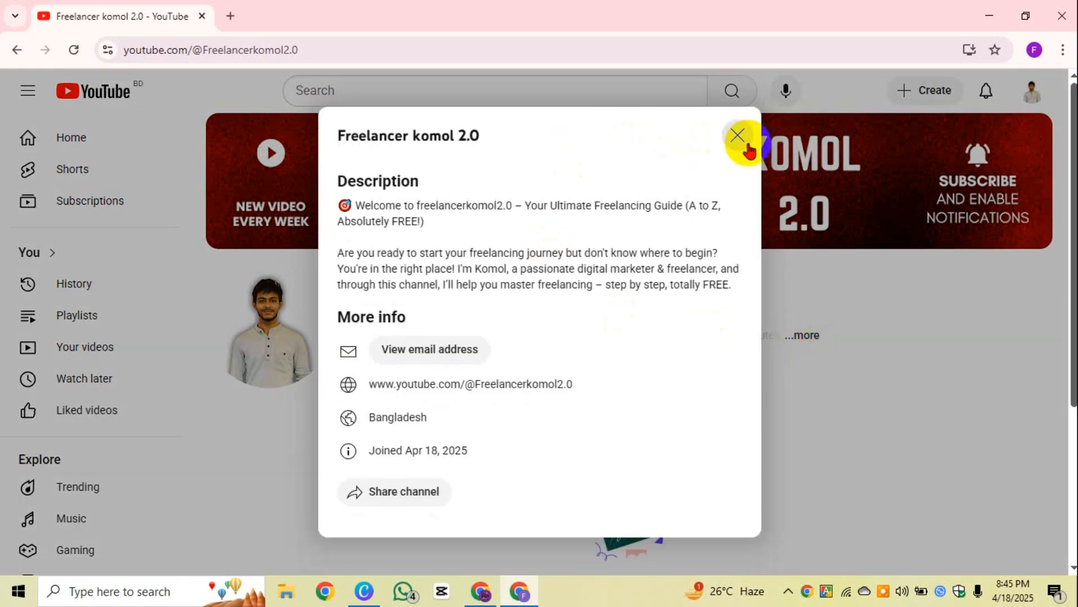
click(734, 134)
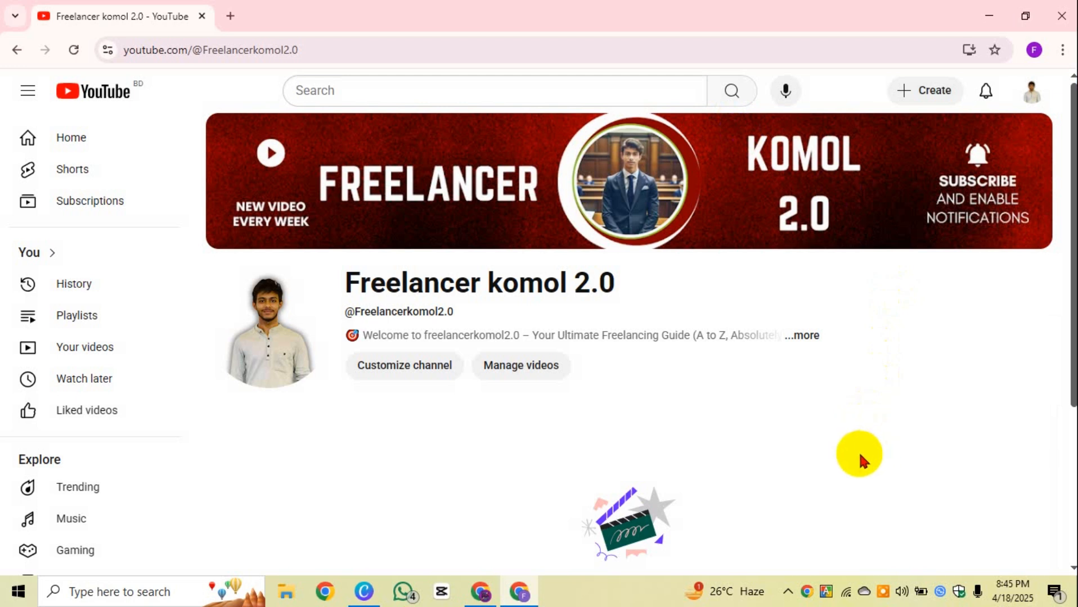